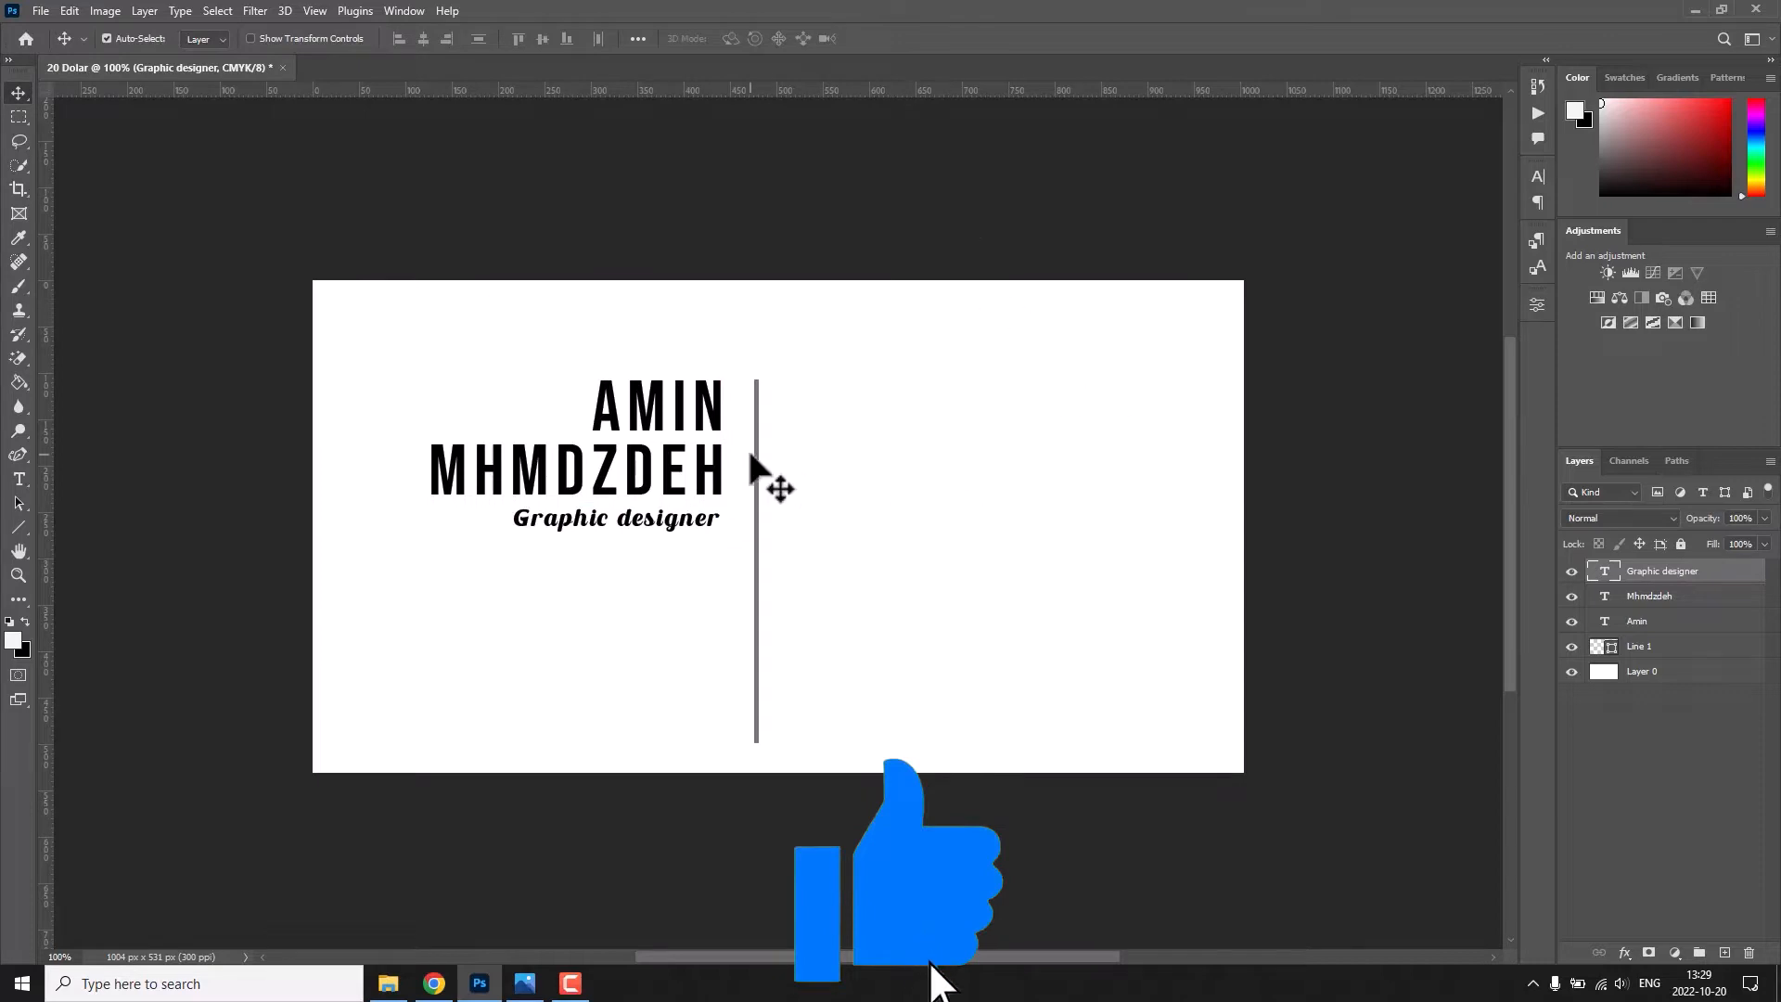
# Inspect the stroke style options of the card's vertical divider line.
pyautogui.click(756, 464)
pyautogui.click(19, 526)
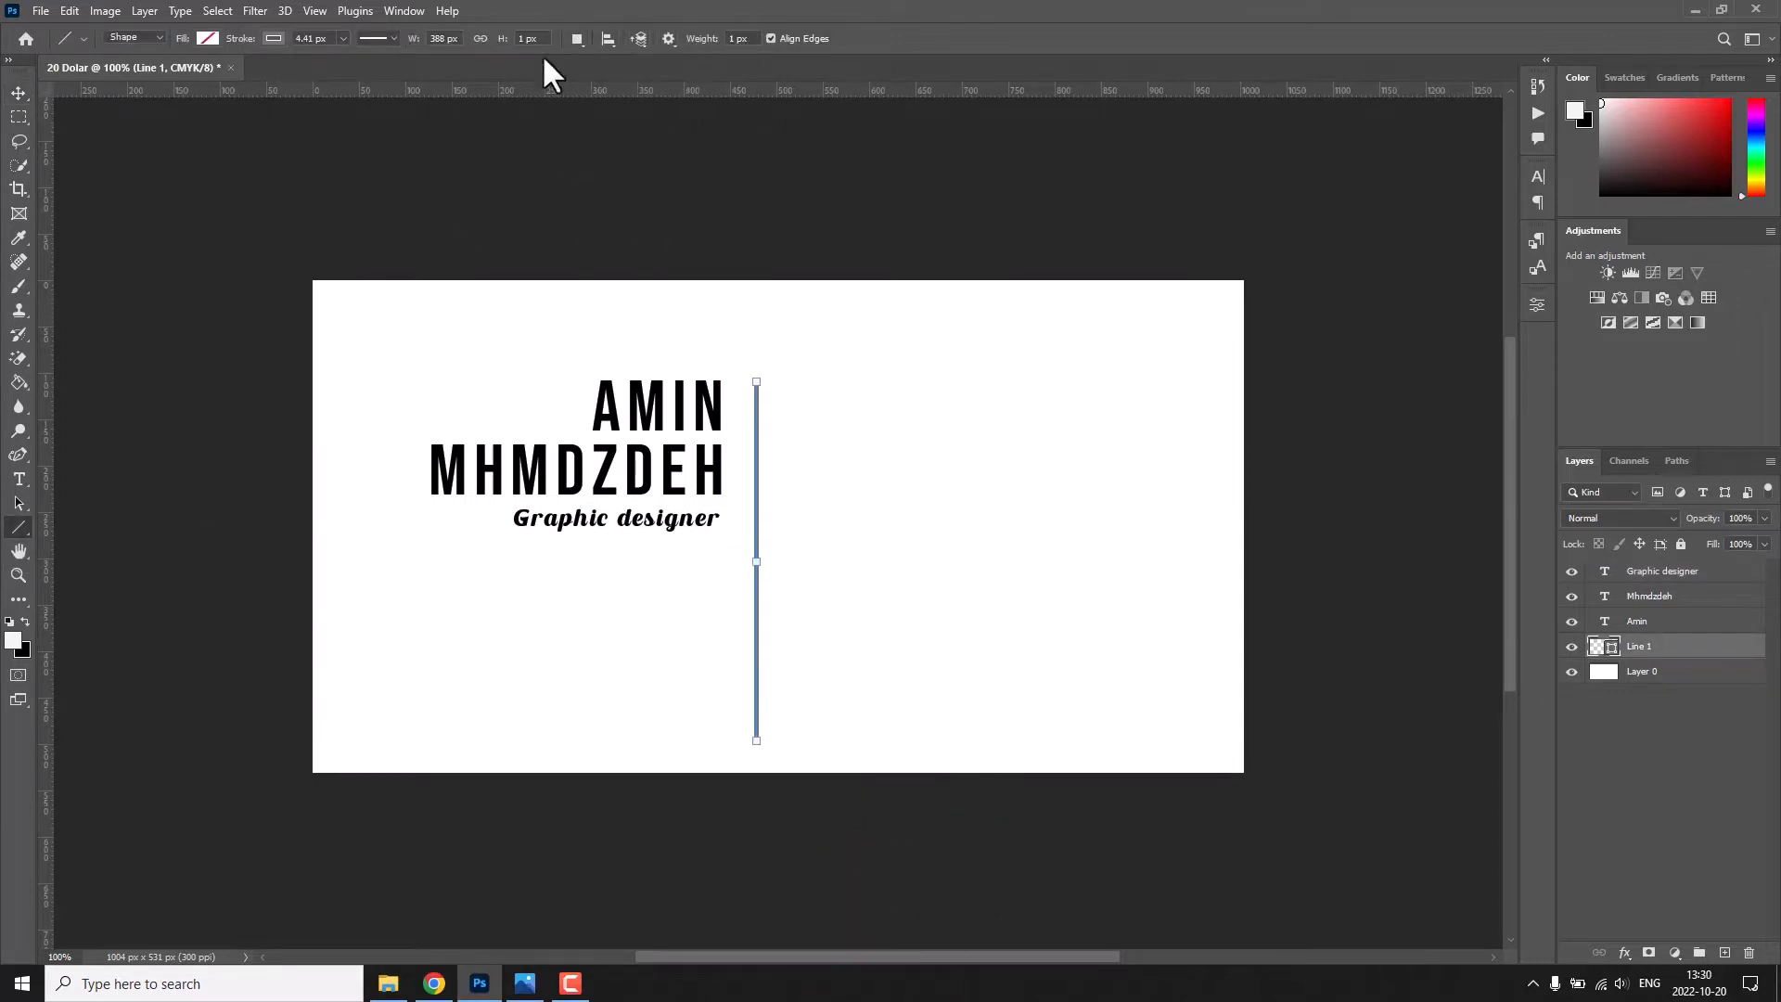
pyautogui.click(381, 38)
pyautogui.press('v')
pyautogui.click(724, 338)
# Change the font of the job title "Graphic designer" to Montserrat Medium.
pyautogui.scroll(5, 784, 390)
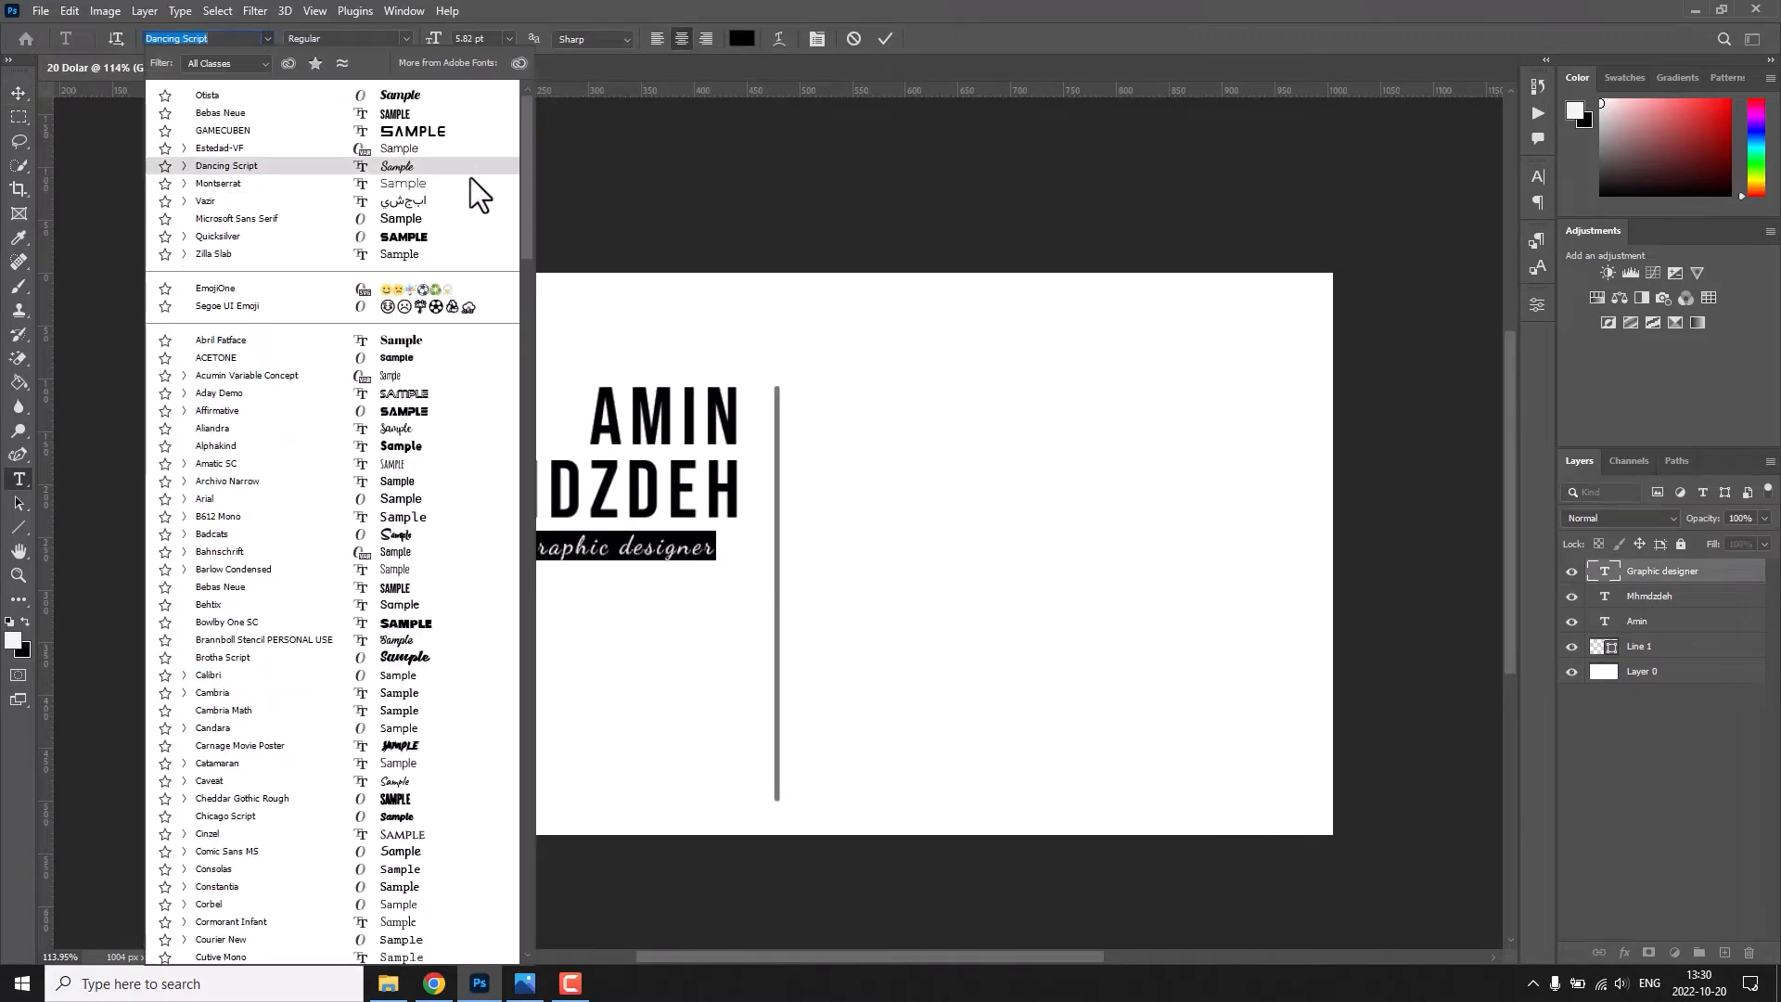
pyautogui.click(470, 176)
pyautogui.click(406, 38)
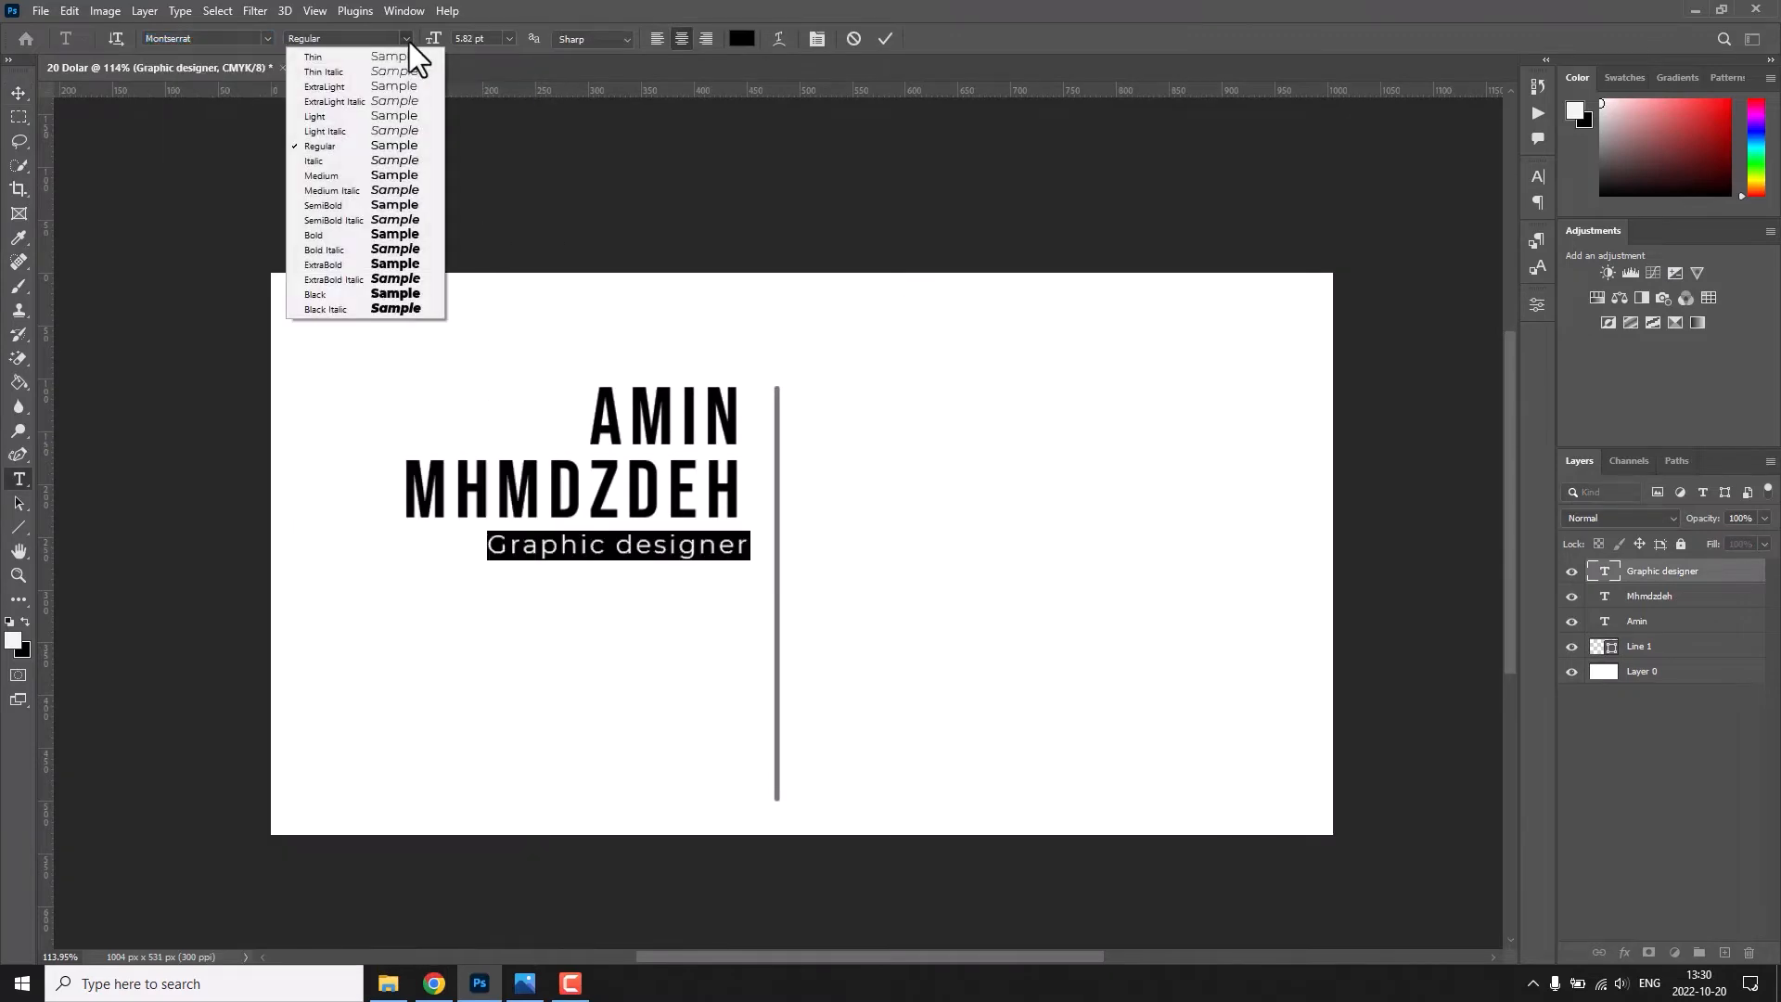
pyautogui.click(401, 116)
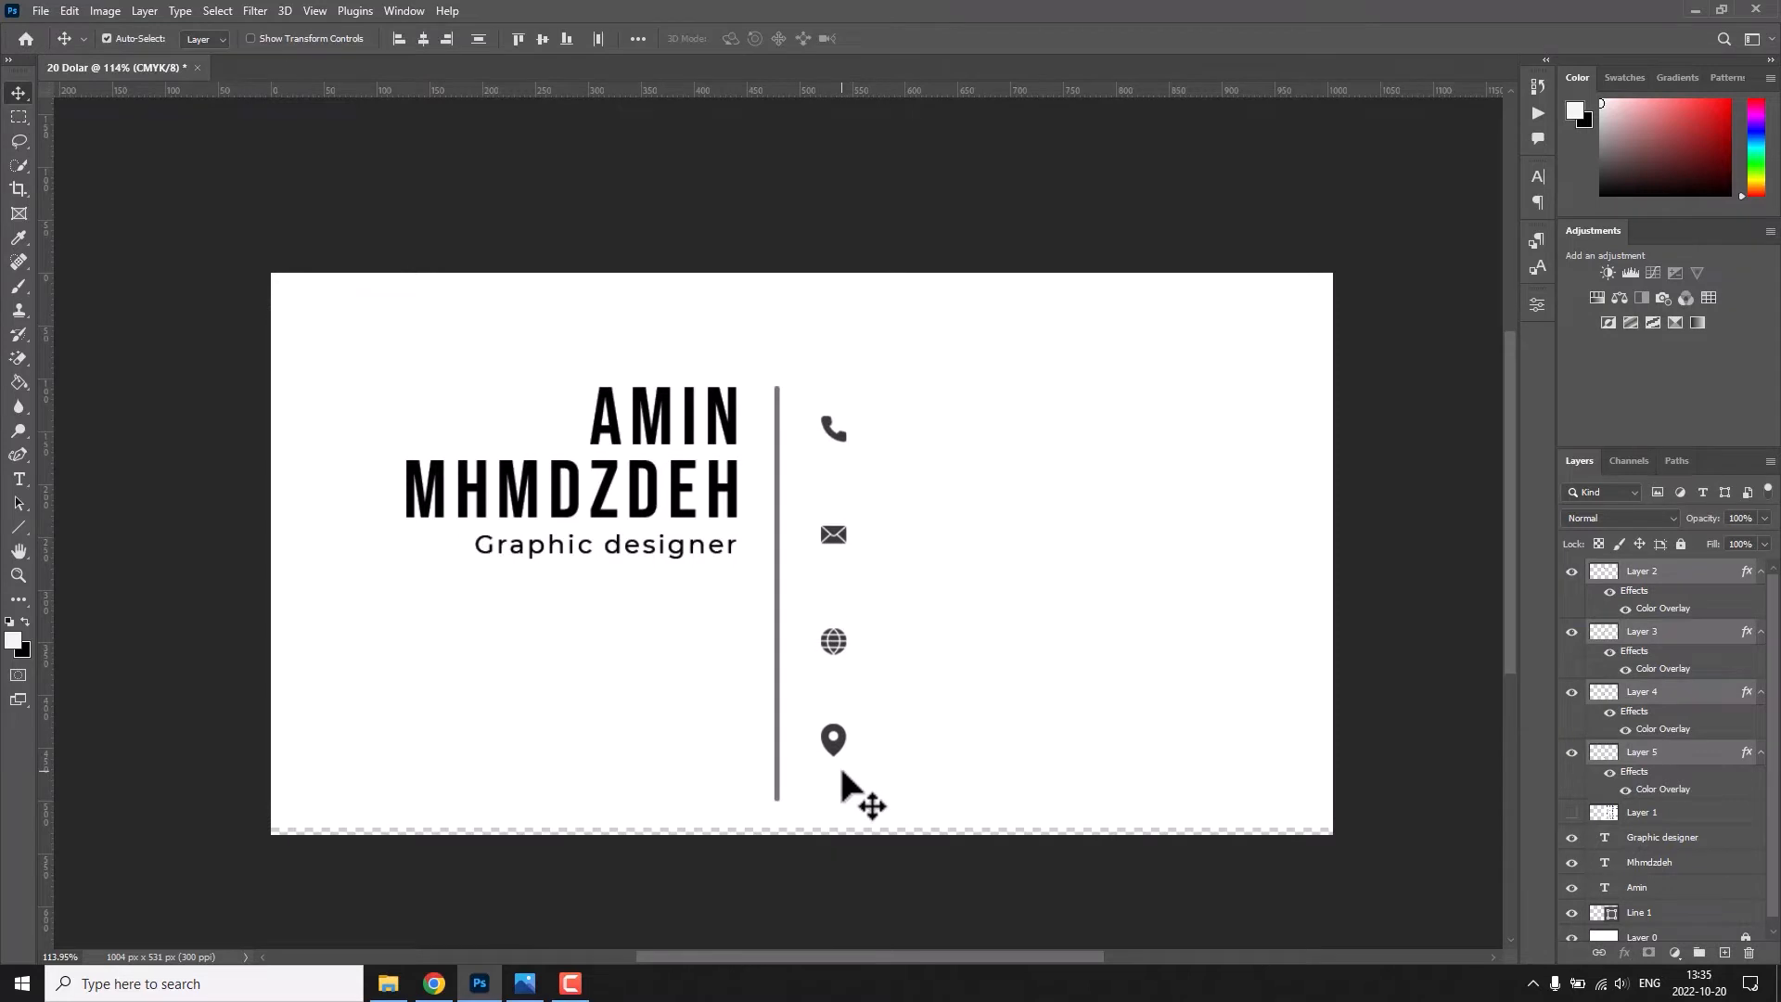
# Add a text line with the contact's phone number beside the phone icon.
pyautogui.click(1734, 930)
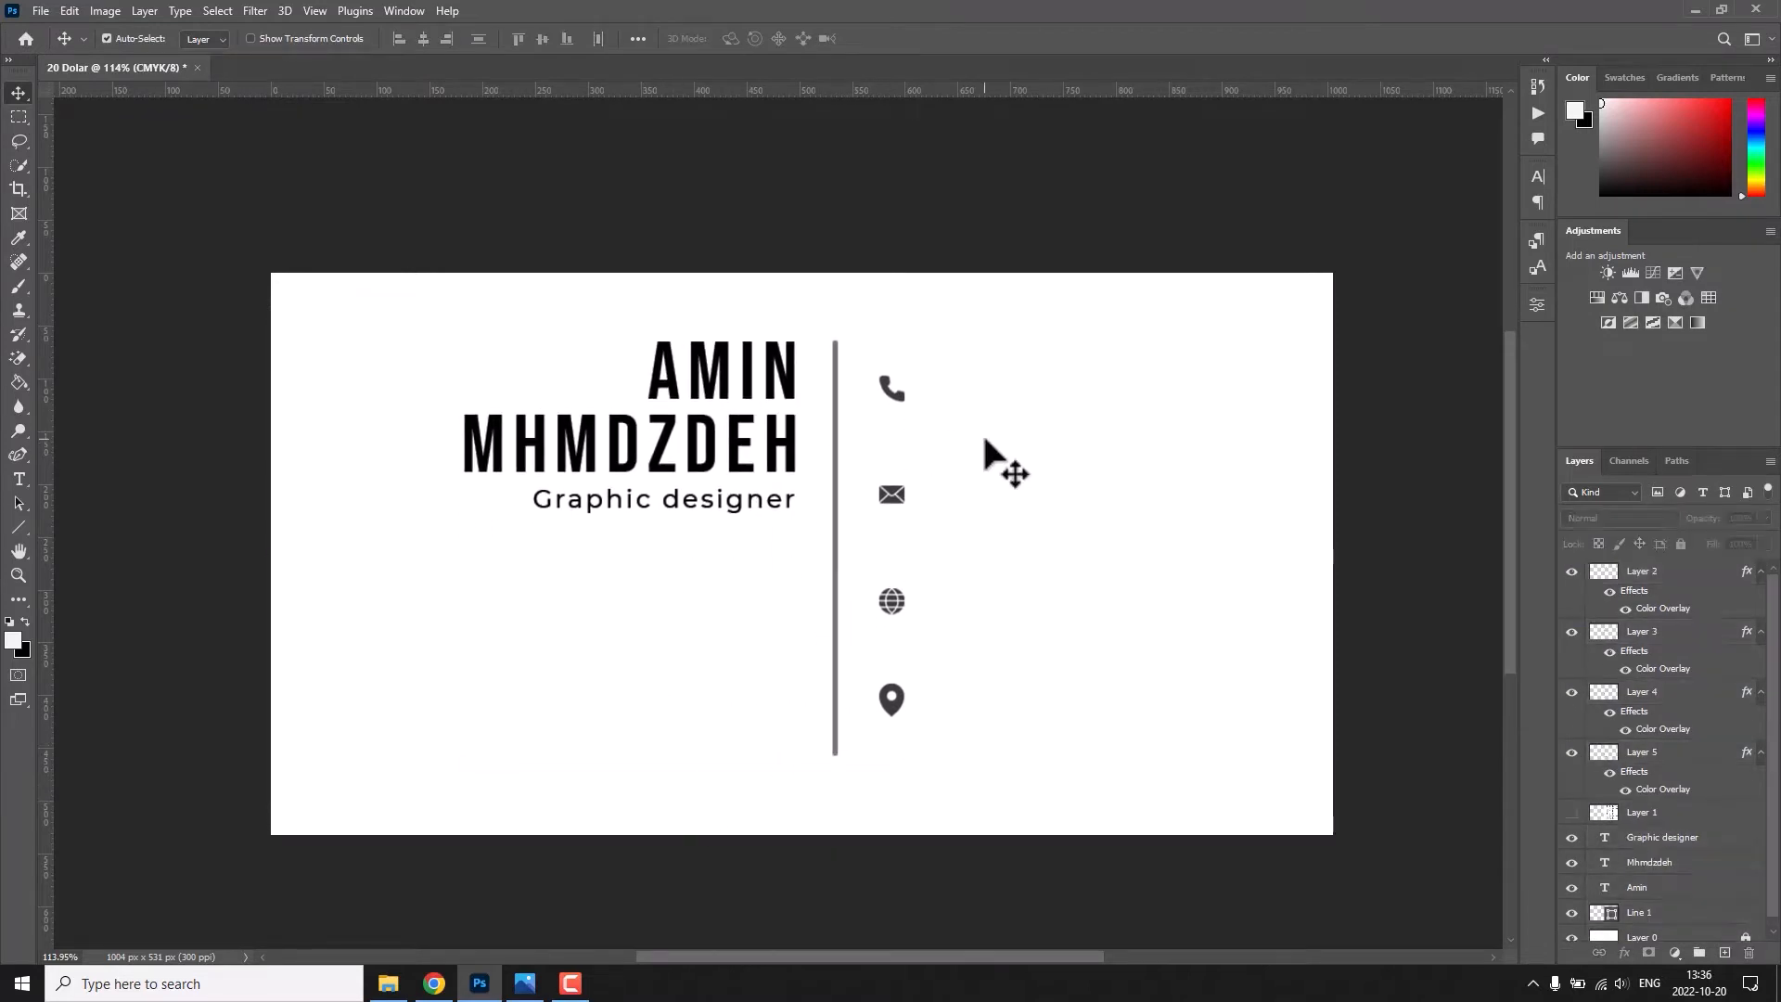
pyautogui.press('t')
pyautogui.click(994, 388)
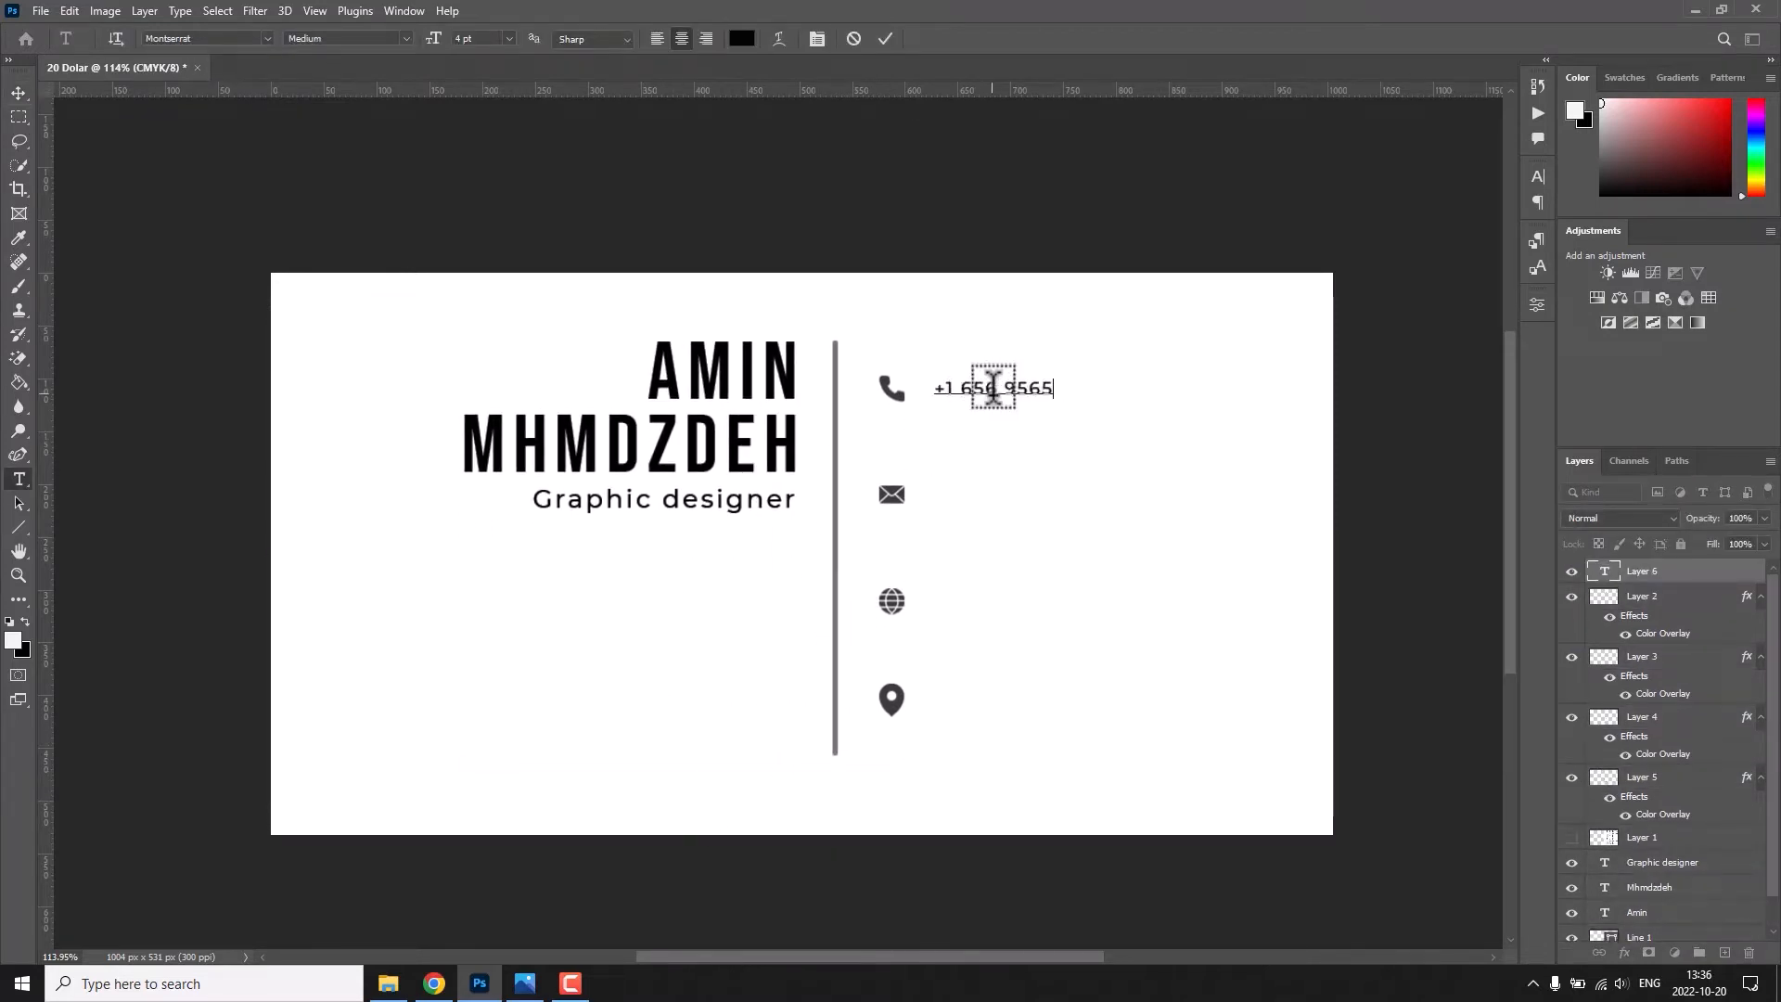
pyautogui.click(894, 39)
# Duplicate the phone number text beside the envelope icon and replace it with the contact's e-mail address.
pyautogui.press('v')
pyautogui.moveTo(1005, 391); pyautogui.dragTo(1061, 497)
pyautogui.doubleClick(1060, 497)
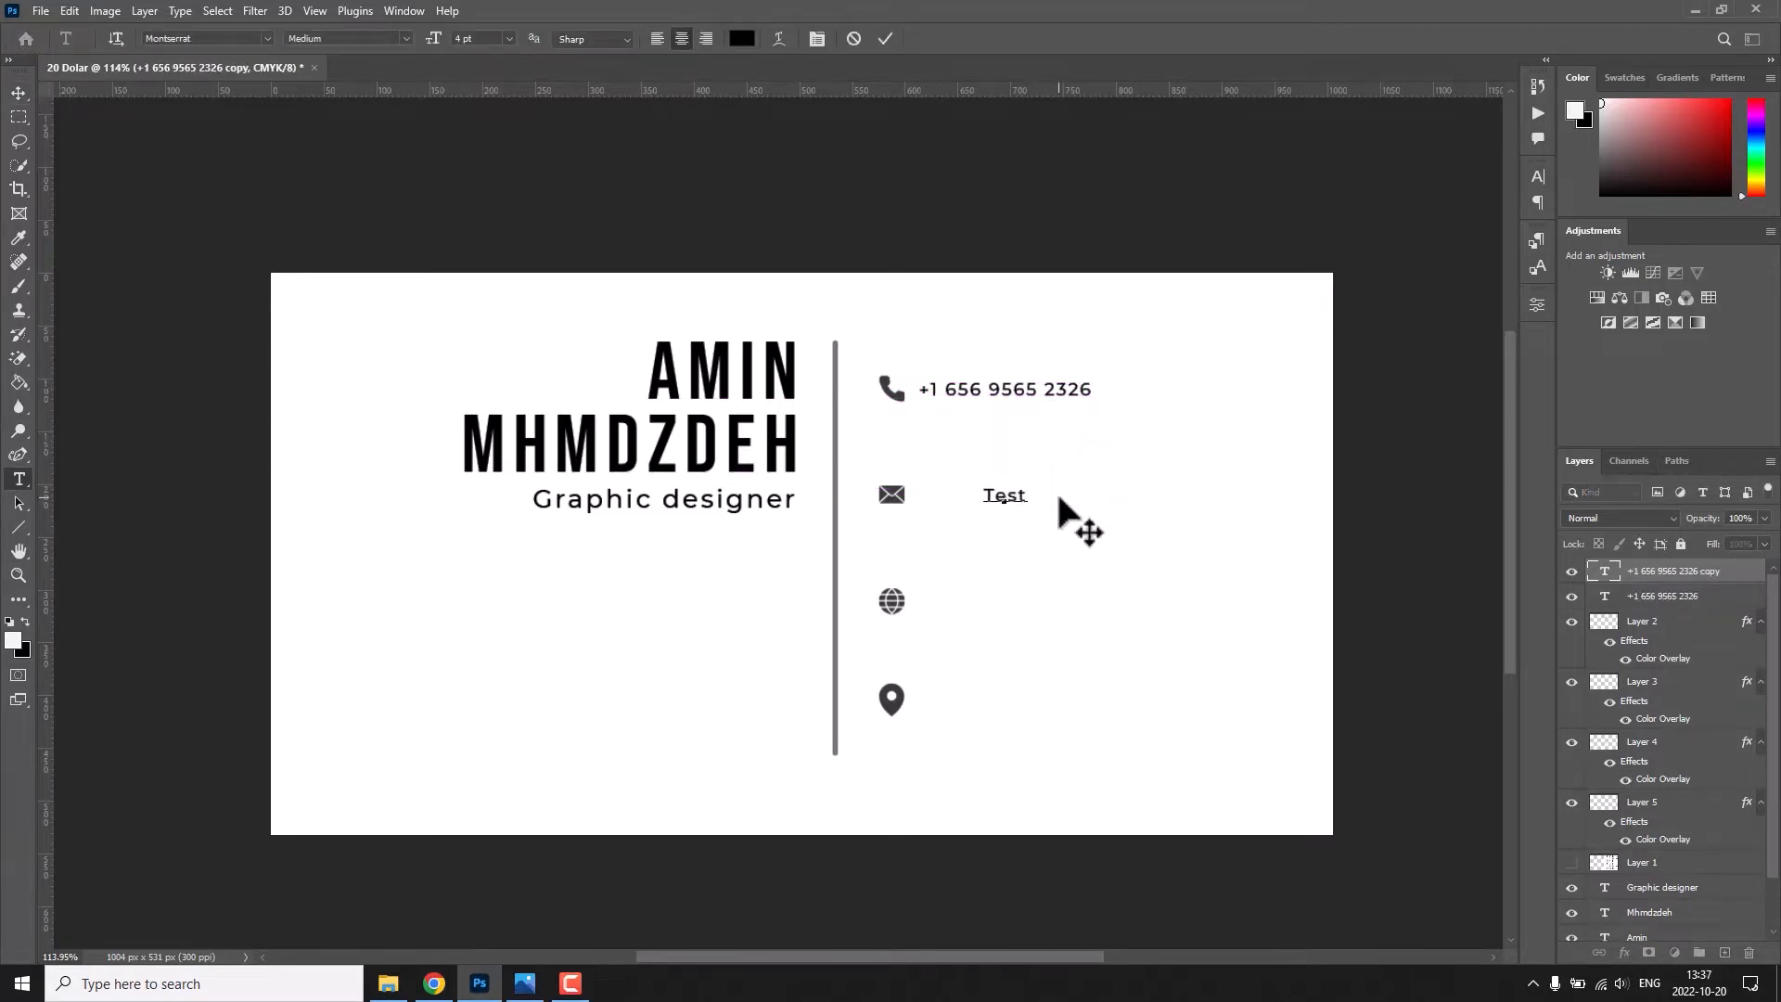
pyautogui.click(886, 39)
pyautogui.press('v')
pyautogui.moveTo(974, 494); pyautogui.dragTo(991, 598)
pyautogui.doubleClick(991, 594)
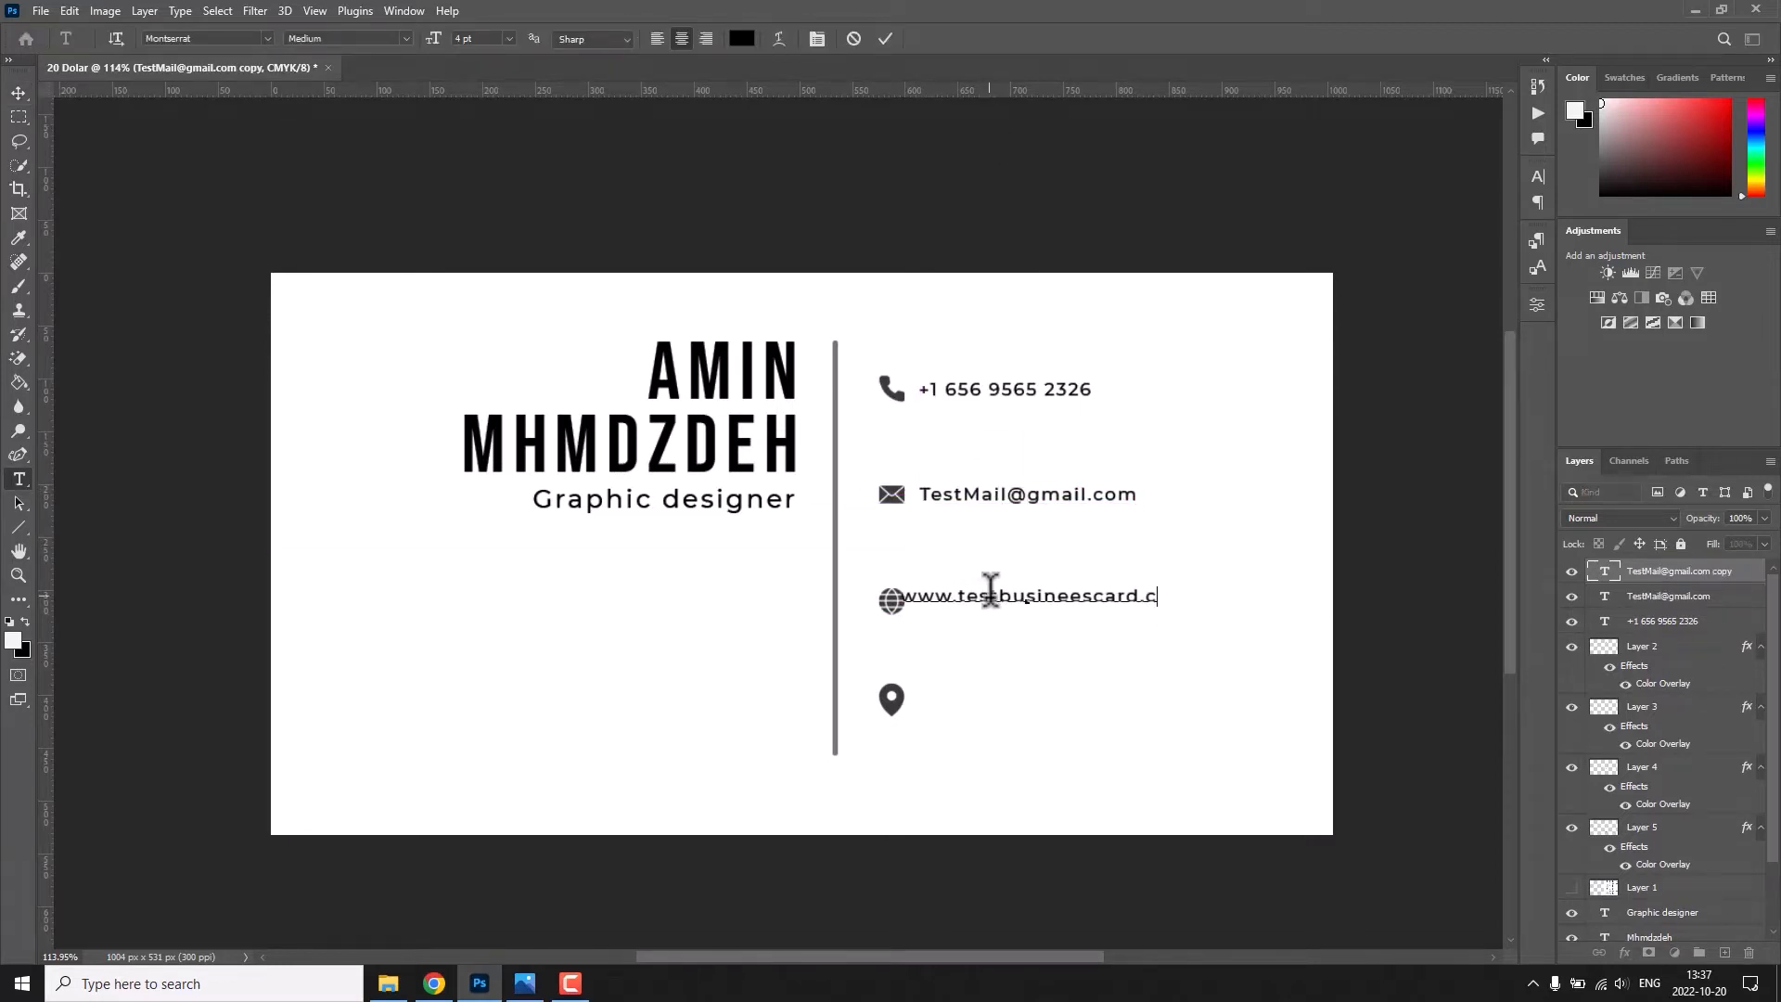
pyautogui.hotkey('ctrl', 'Return')
pyautogui.press('v')
pyautogui.press('Left')
pyautogui.press('Left')
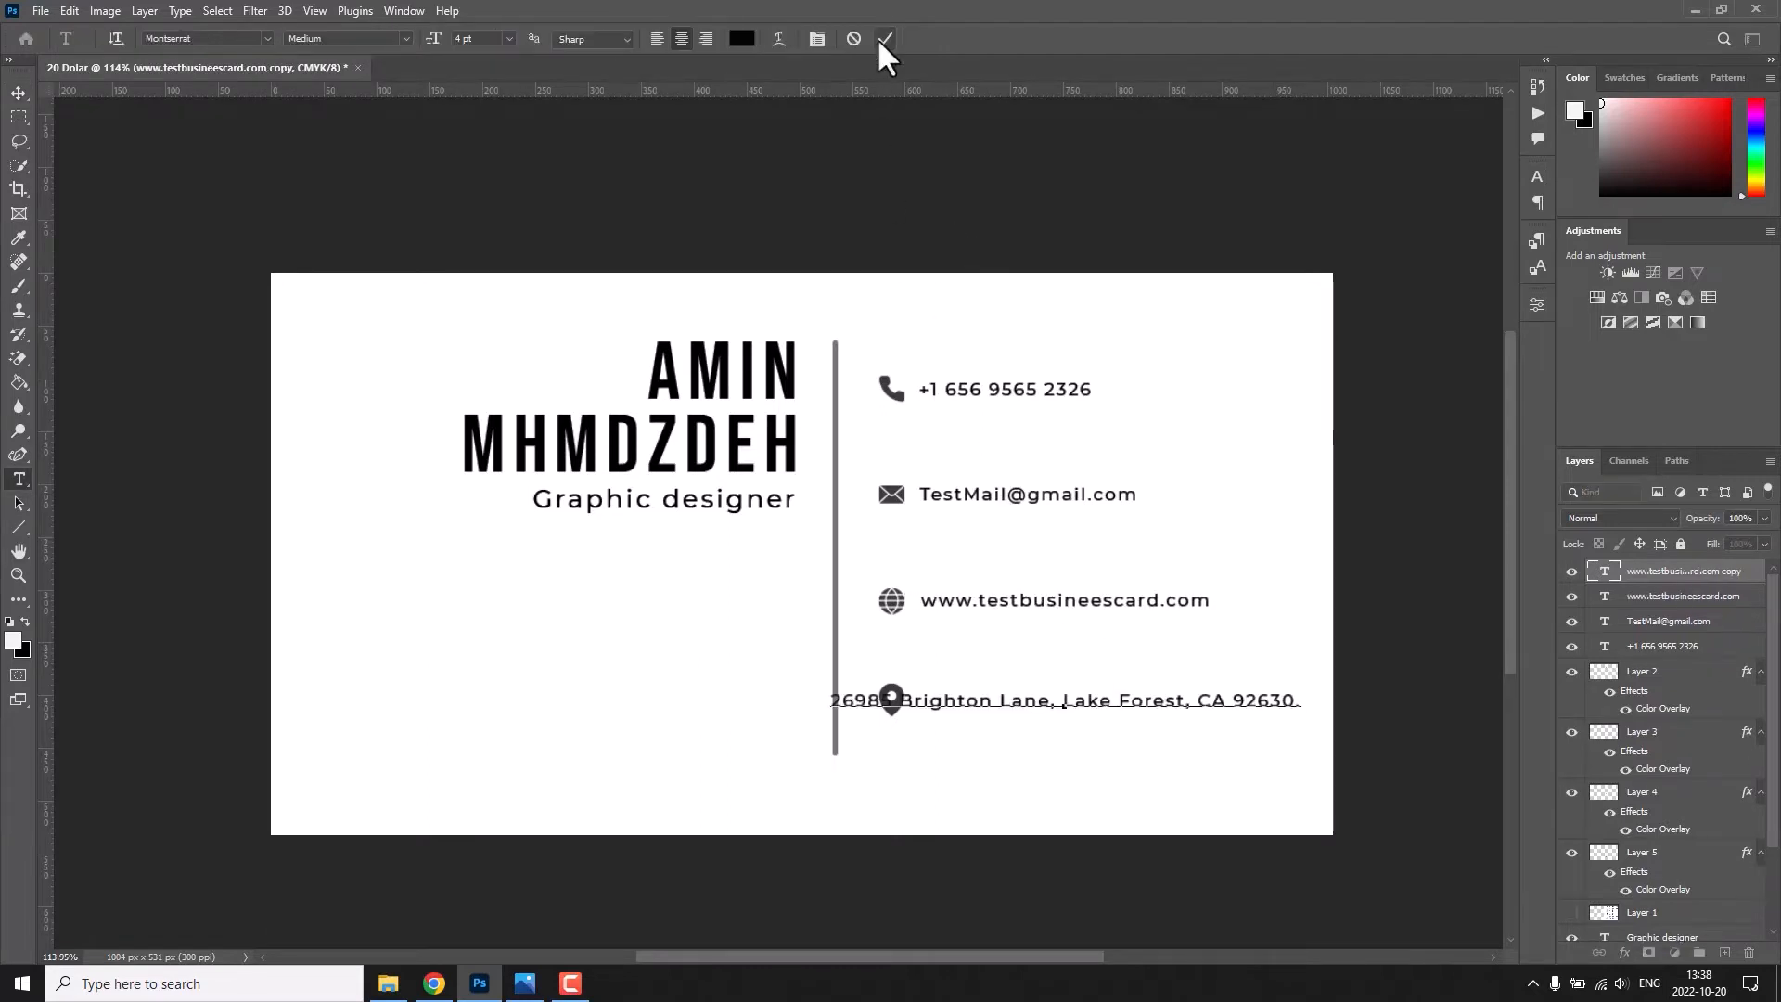
# Place a text copy beside the location pin, enter the contact's postal address and delete its house number.
pyautogui.click(883, 39)
pyautogui.press('v')
pyautogui.moveTo(1121, 705); pyautogui.dragTo(1197, 700)
pyautogui.doubleClick(992, 695)
pyautogui.click(983, 695)
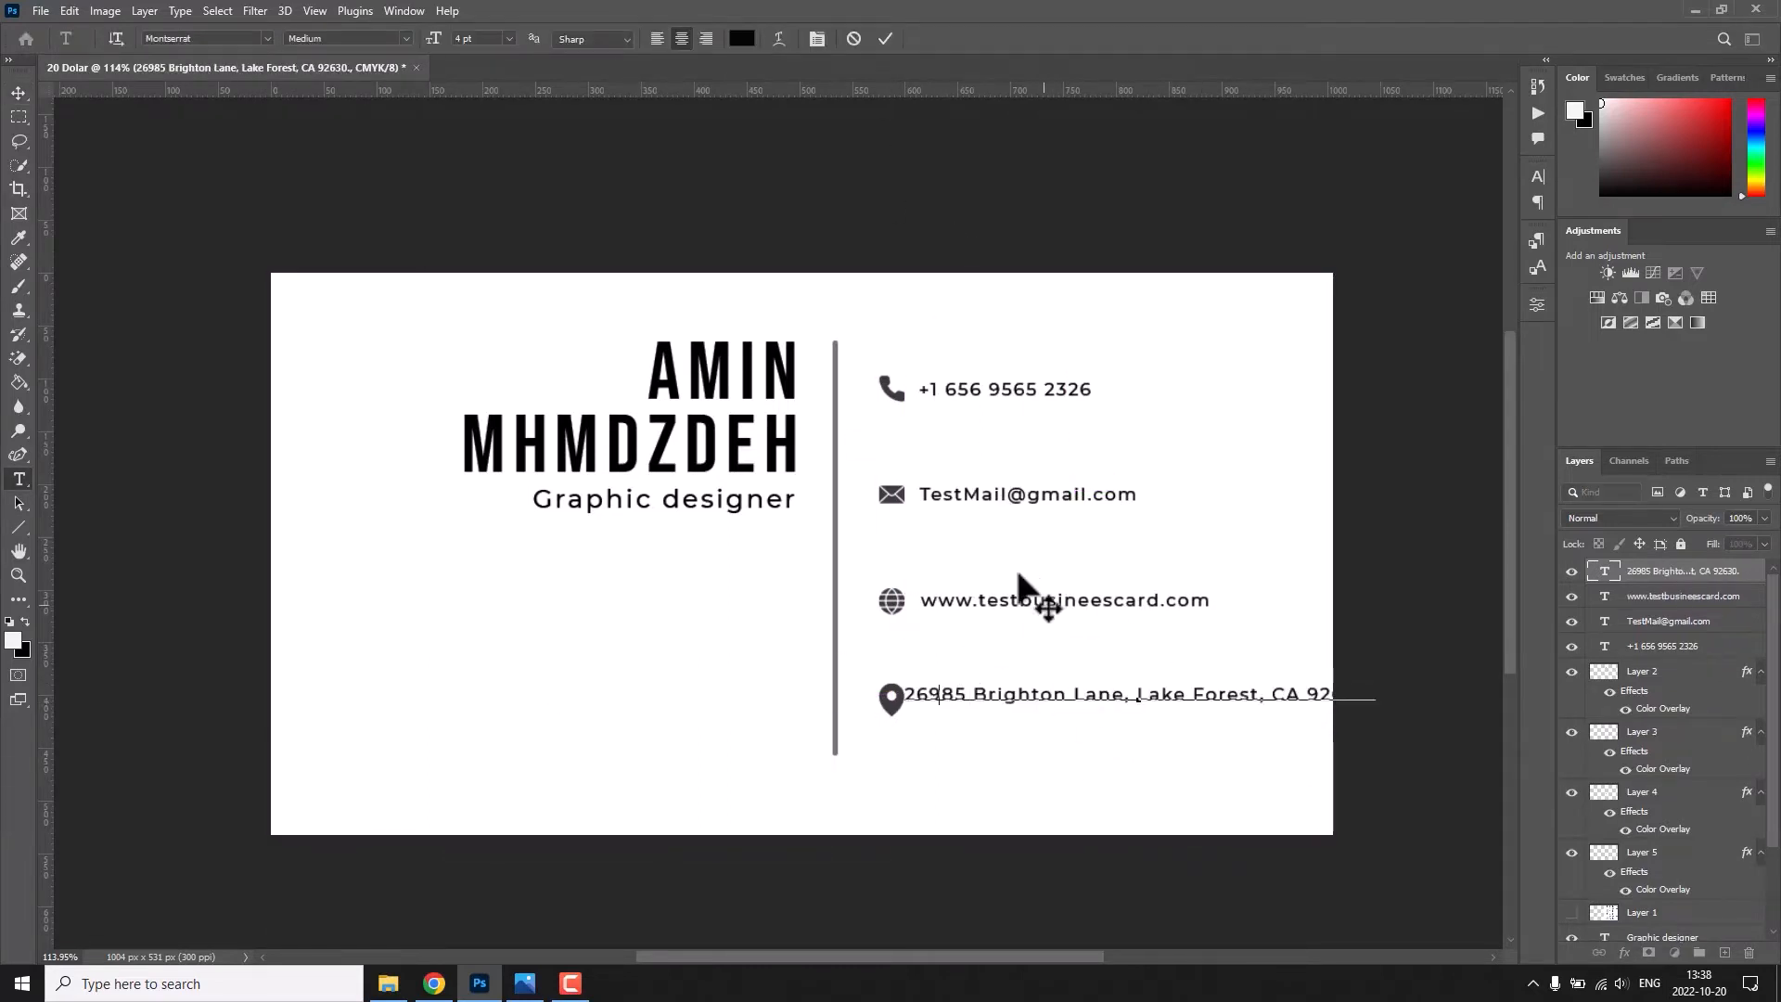
pyautogui.press('BackSpace')
pyautogui.press('BackSpace')
pyautogui.press('BackSpace')
pyautogui.press('BackSpace')
pyautogui.press('BackSpace')
pyautogui.press('BackSpace')
pyautogui.hotkey('ctrl', 'Return')
pyautogui.press('v')
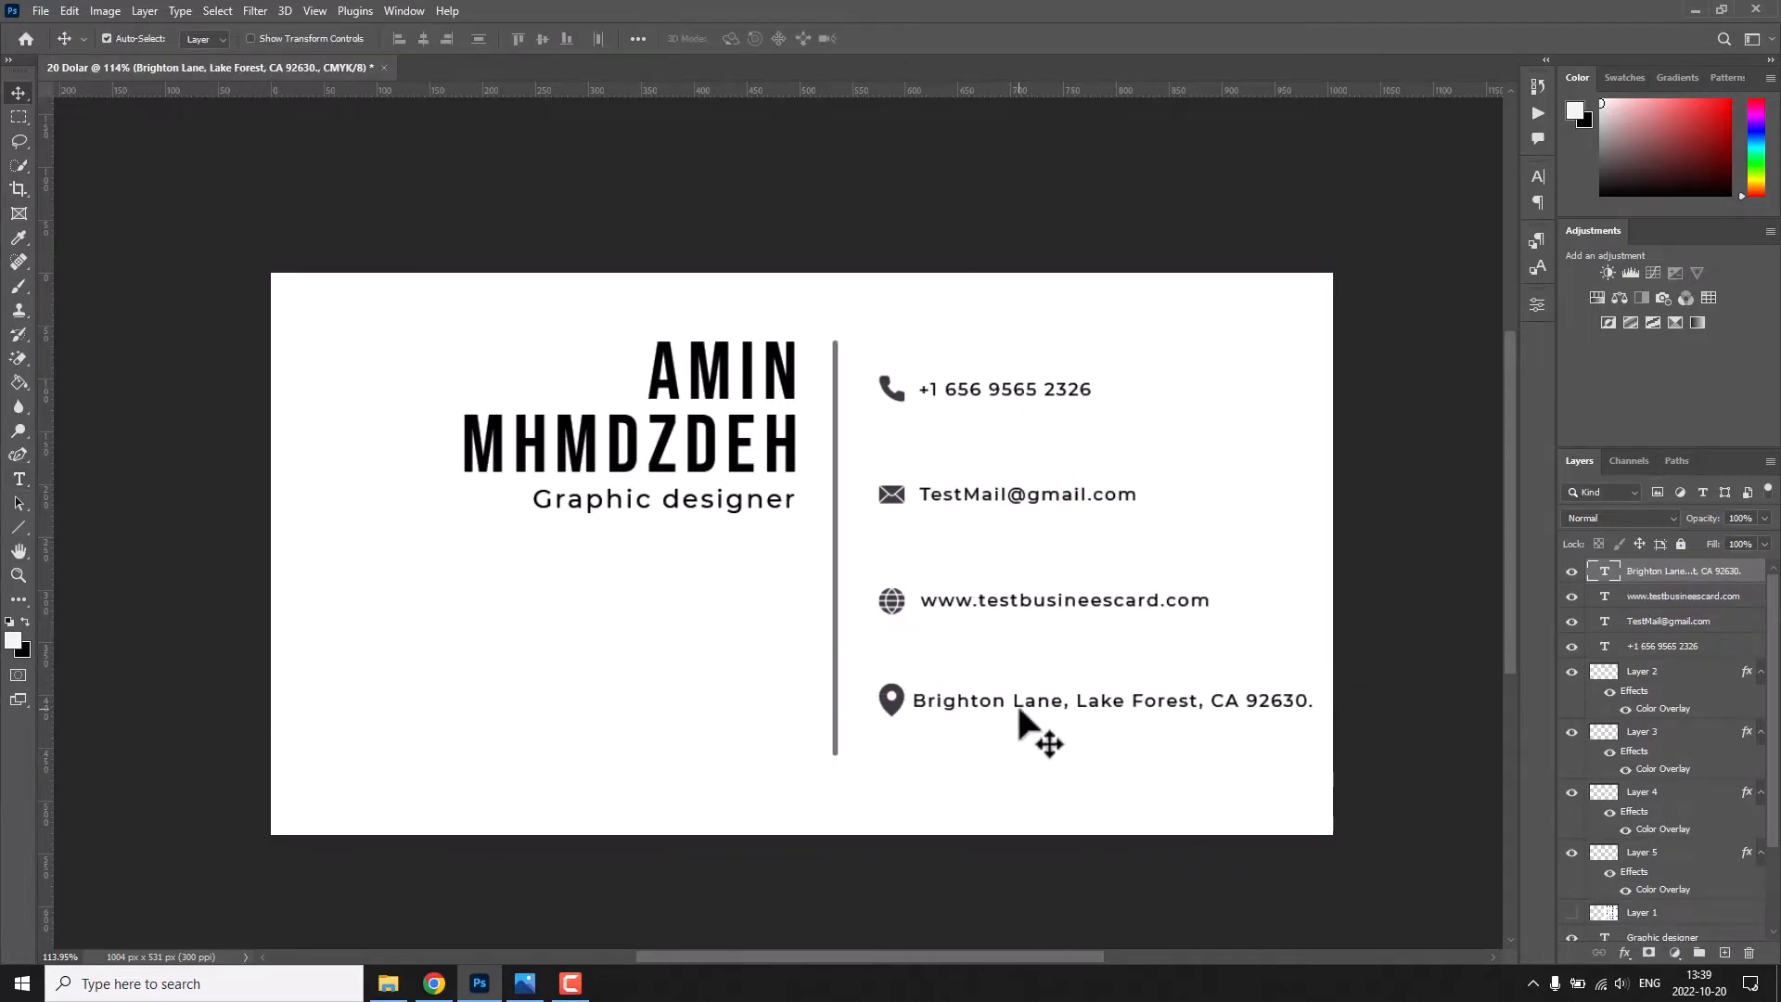
# Remove the trailing period from the postal address text.
pyautogui.doubleClick(1085, 707)
pyautogui.press('End')
pyautogui.press('BackSpace')
pyautogui.hotkey('ctrl', 'Return')
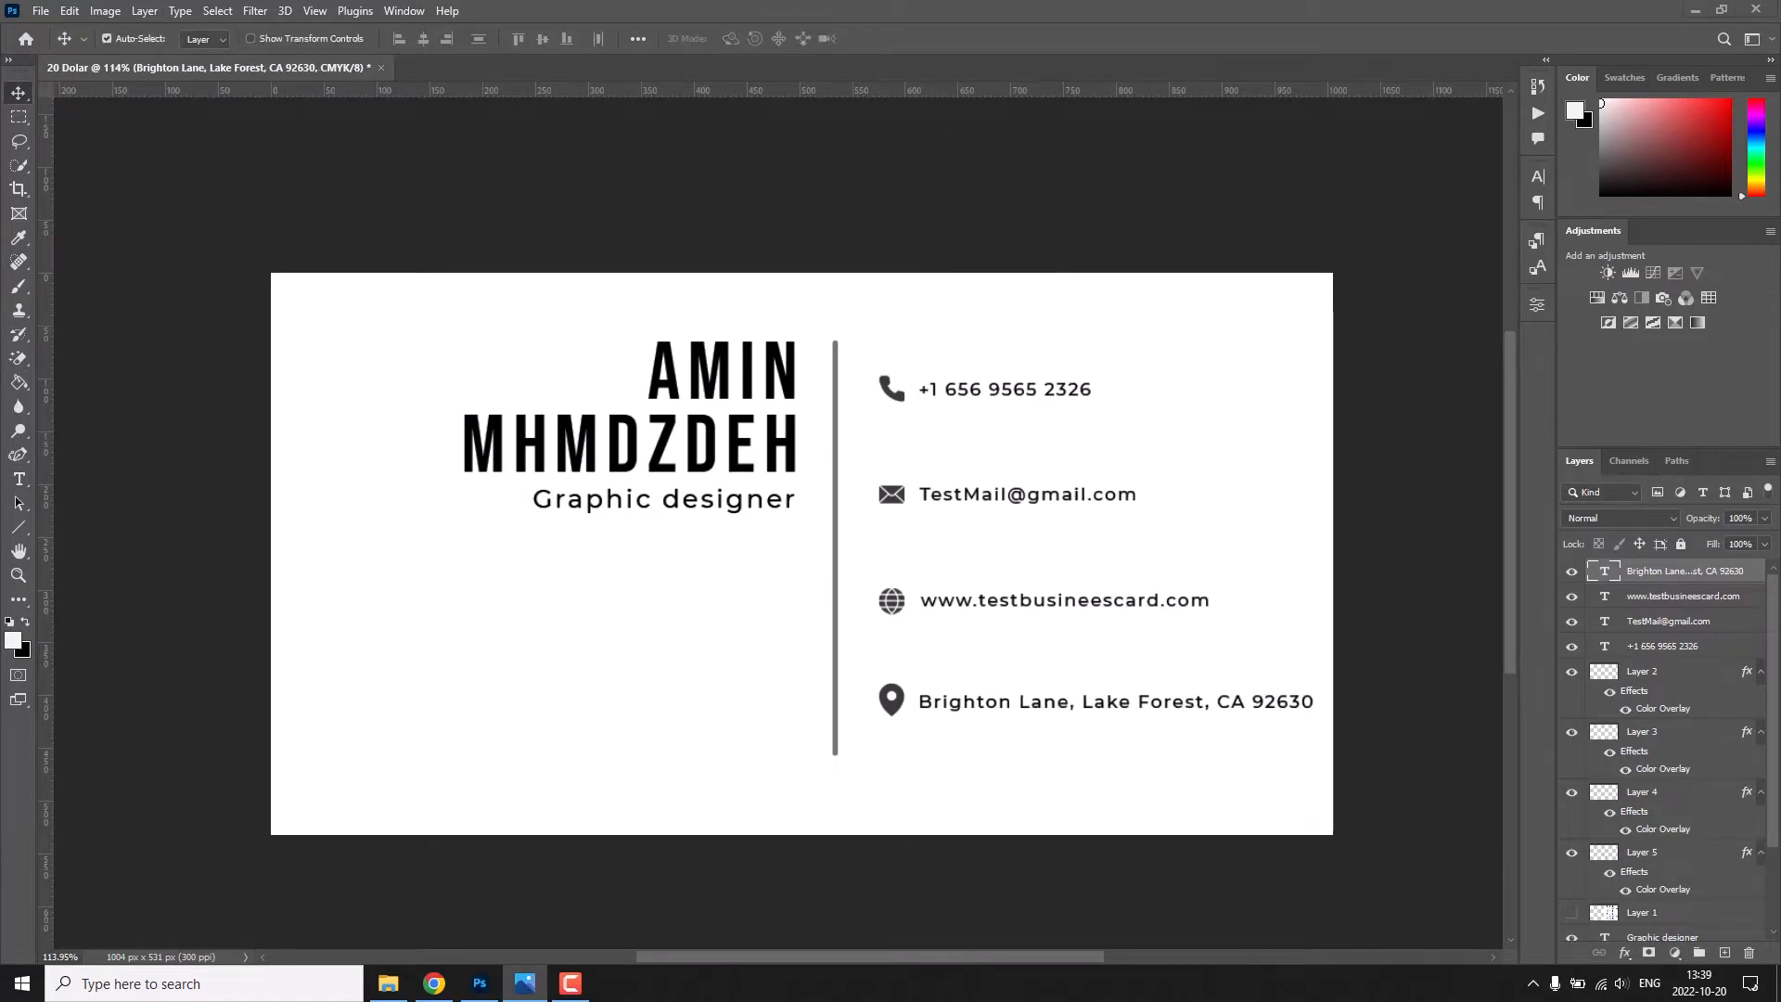
# Add the text "COMPANY NAME" near the card's lower edge.
pyautogui.press('t')
pyautogui.click(739, 807)
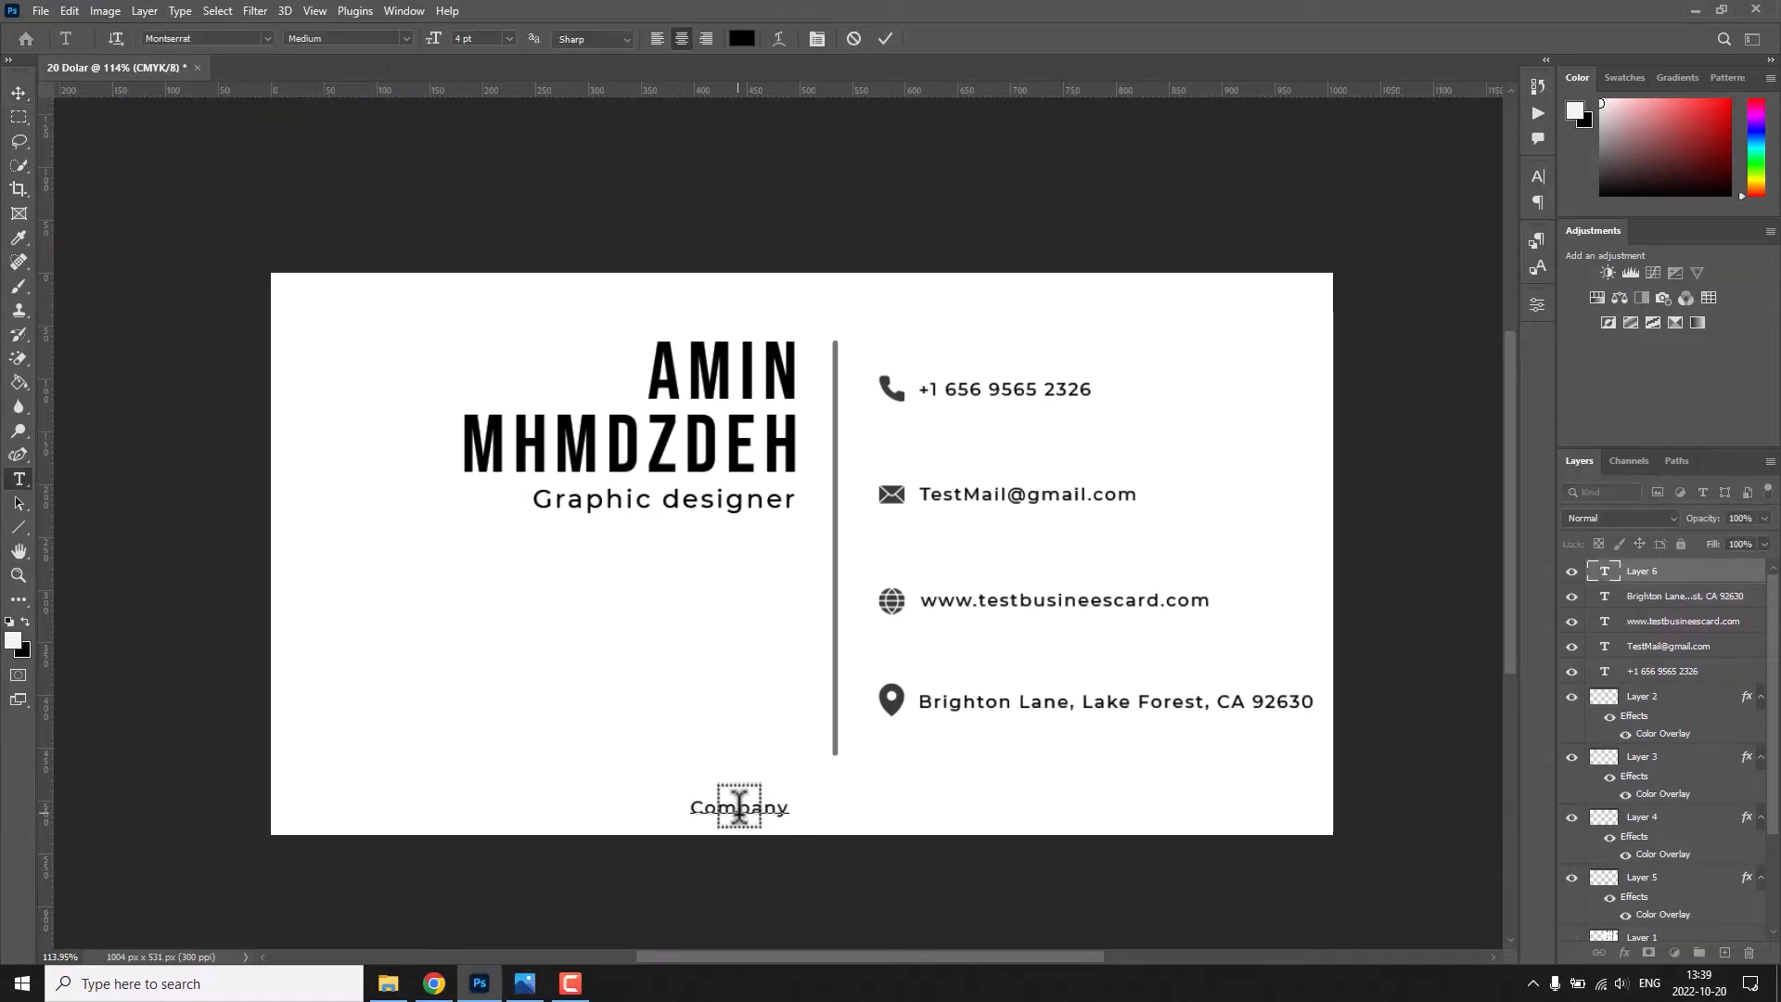
pyautogui.write('COMPANY NAME')
# Widen the letter spacing of the COMPANY NAME text and set its font style to SemiBold.
pyautogui.hotkey('ctrl', 'a')
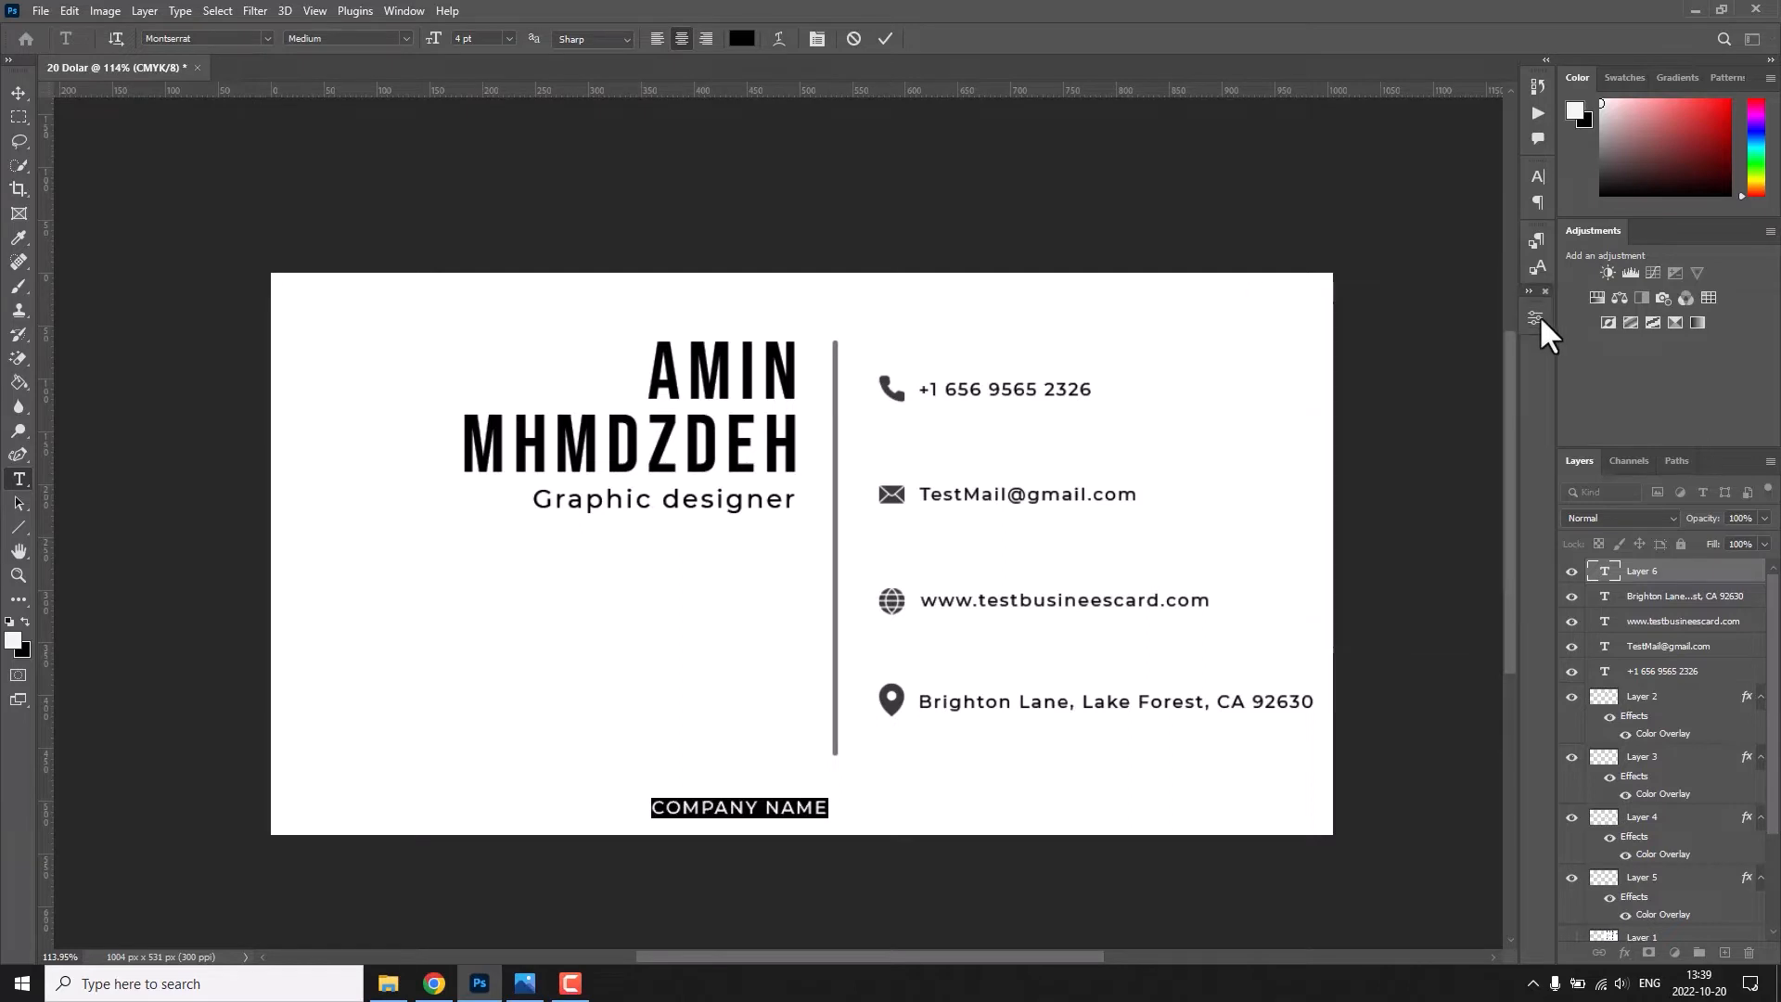
pyautogui.click(1535, 298)
pyautogui.moveTo(1376, 482); pyautogui.dragTo(1393, 485)
pyautogui.click(897, 707)
pyautogui.click(406, 39)
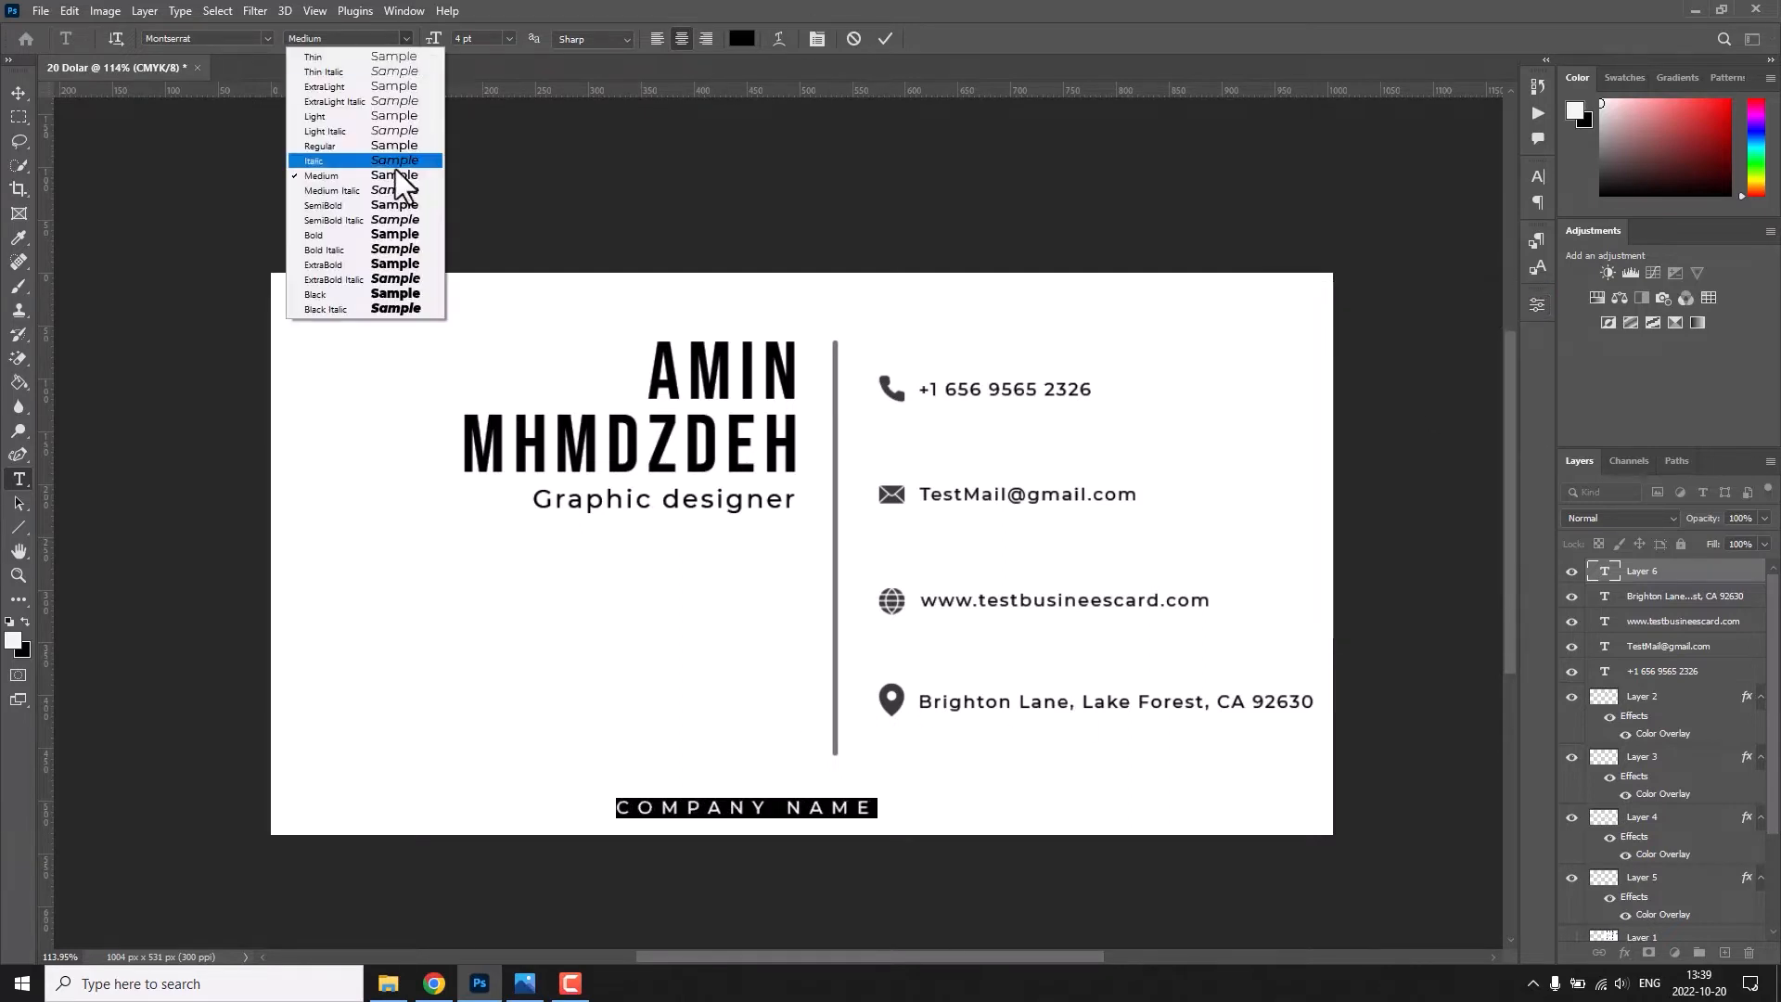
pyautogui.click(731, 126)
pyautogui.click(885, 39)
# Centre the COMPANY NAME text horizontally on the card and nudge it closer to the lower edge.
pyautogui.hotkey('ctrl', 'a')
pyautogui.press('v')
pyautogui.click(423, 39)
pyautogui.hotkey('ctrl', 'd')
pyautogui.press('Down')
pyautogui.press('Down')
pyautogui.press('Down')
pyautogui.press('Down')
pyautogui.press('Down')
pyautogui.press('Down')
pyautogui.press('Down')
pyautogui.press('Down')
pyautogui.press('Down')
pyautogui.press('Down')
pyautogui.press('Down')
pyautogui.press('Down')
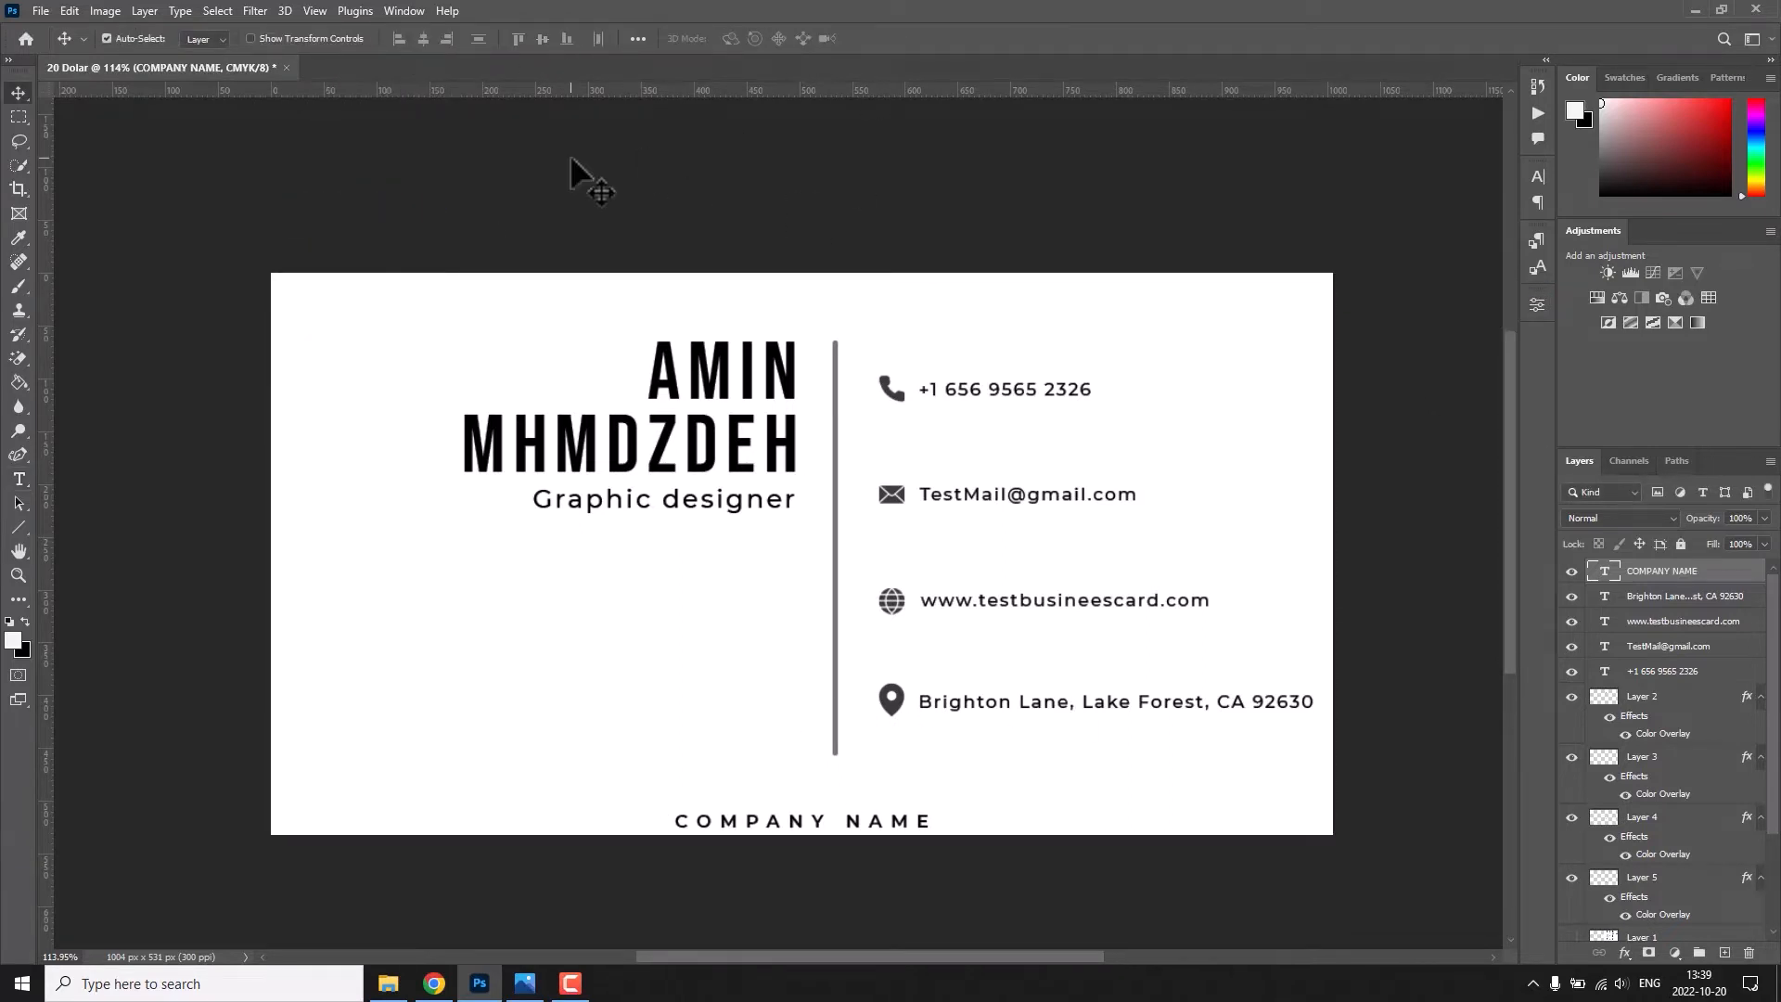
pyautogui.press('Up')
# Recolour the COMPANY NAME text grey.
pyautogui.doubleClick(858, 821)
pyautogui.click(737, 41)
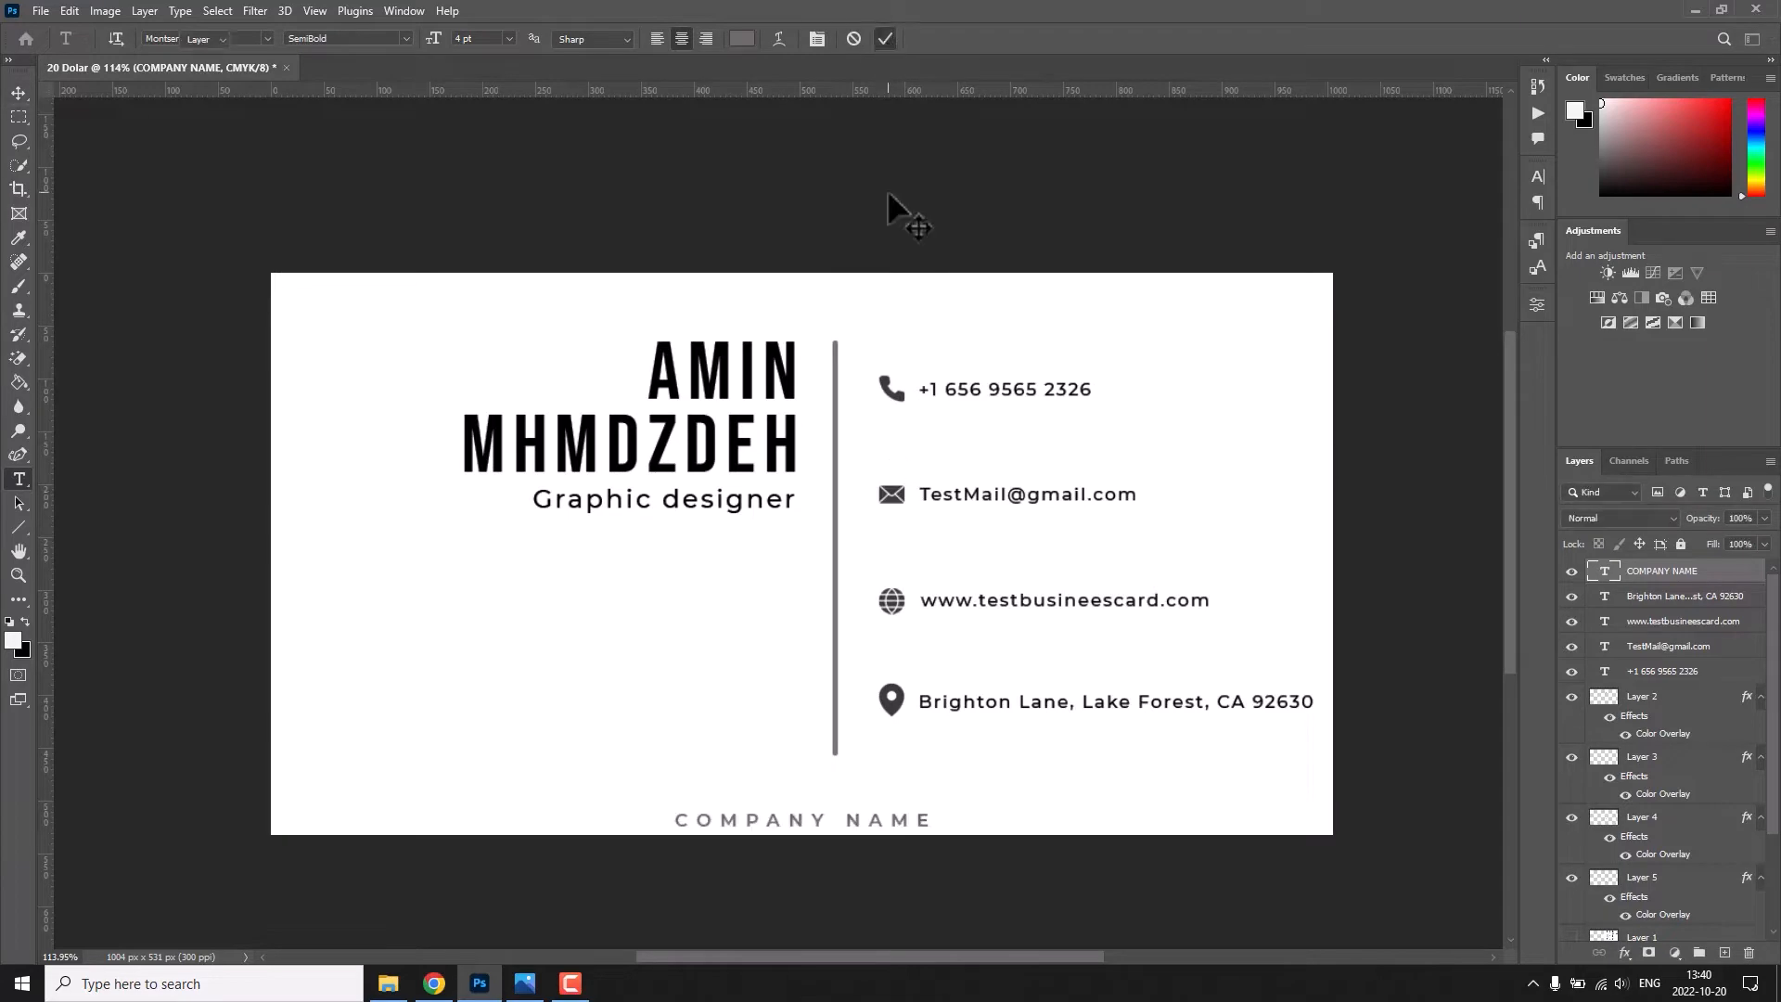
pyautogui.click(885, 38)
# Place the logo image from the Project folder as an embedded file and erase its white background with the Magic Eraser.
pyautogui.click(41, 10)
pyautogui.click(203, 367)
pyautogui.click(74, 278)
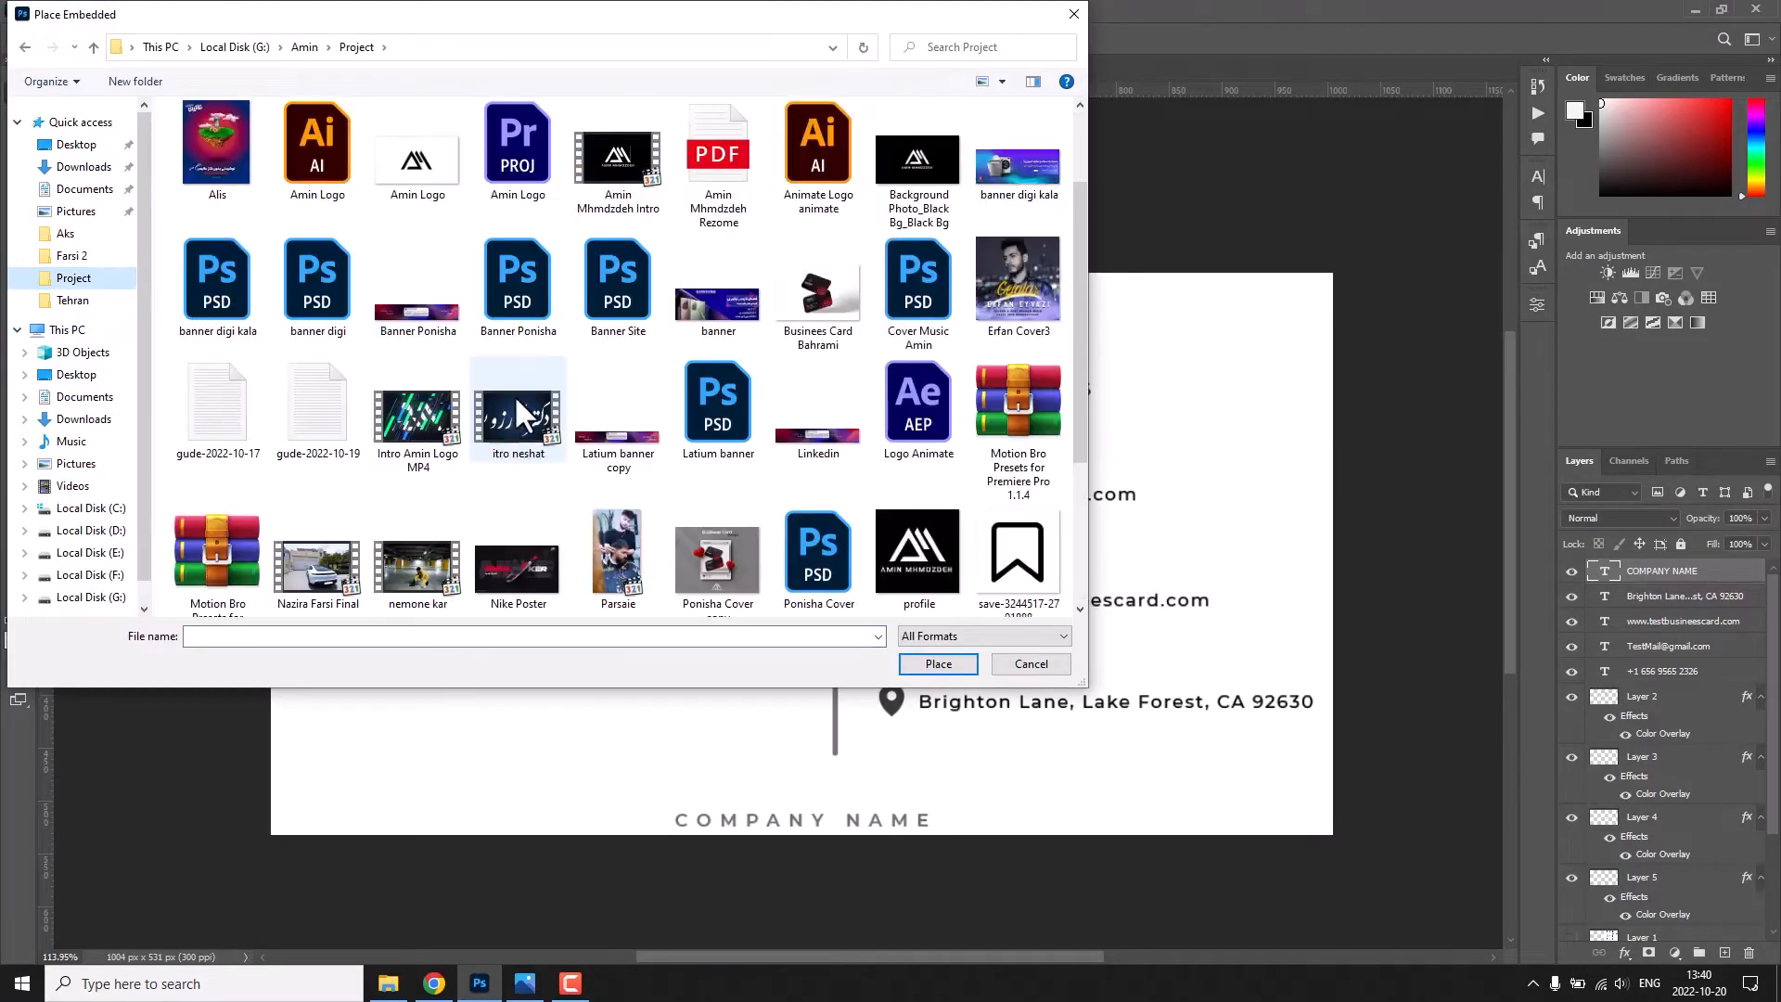
pyautogui.scroll(2, 517, 397)
pyautogui.doubleClick(876, 320)
pyautogui.press('Return')
pyautogui.click(1058, 425)
pyautogui.press('Return')
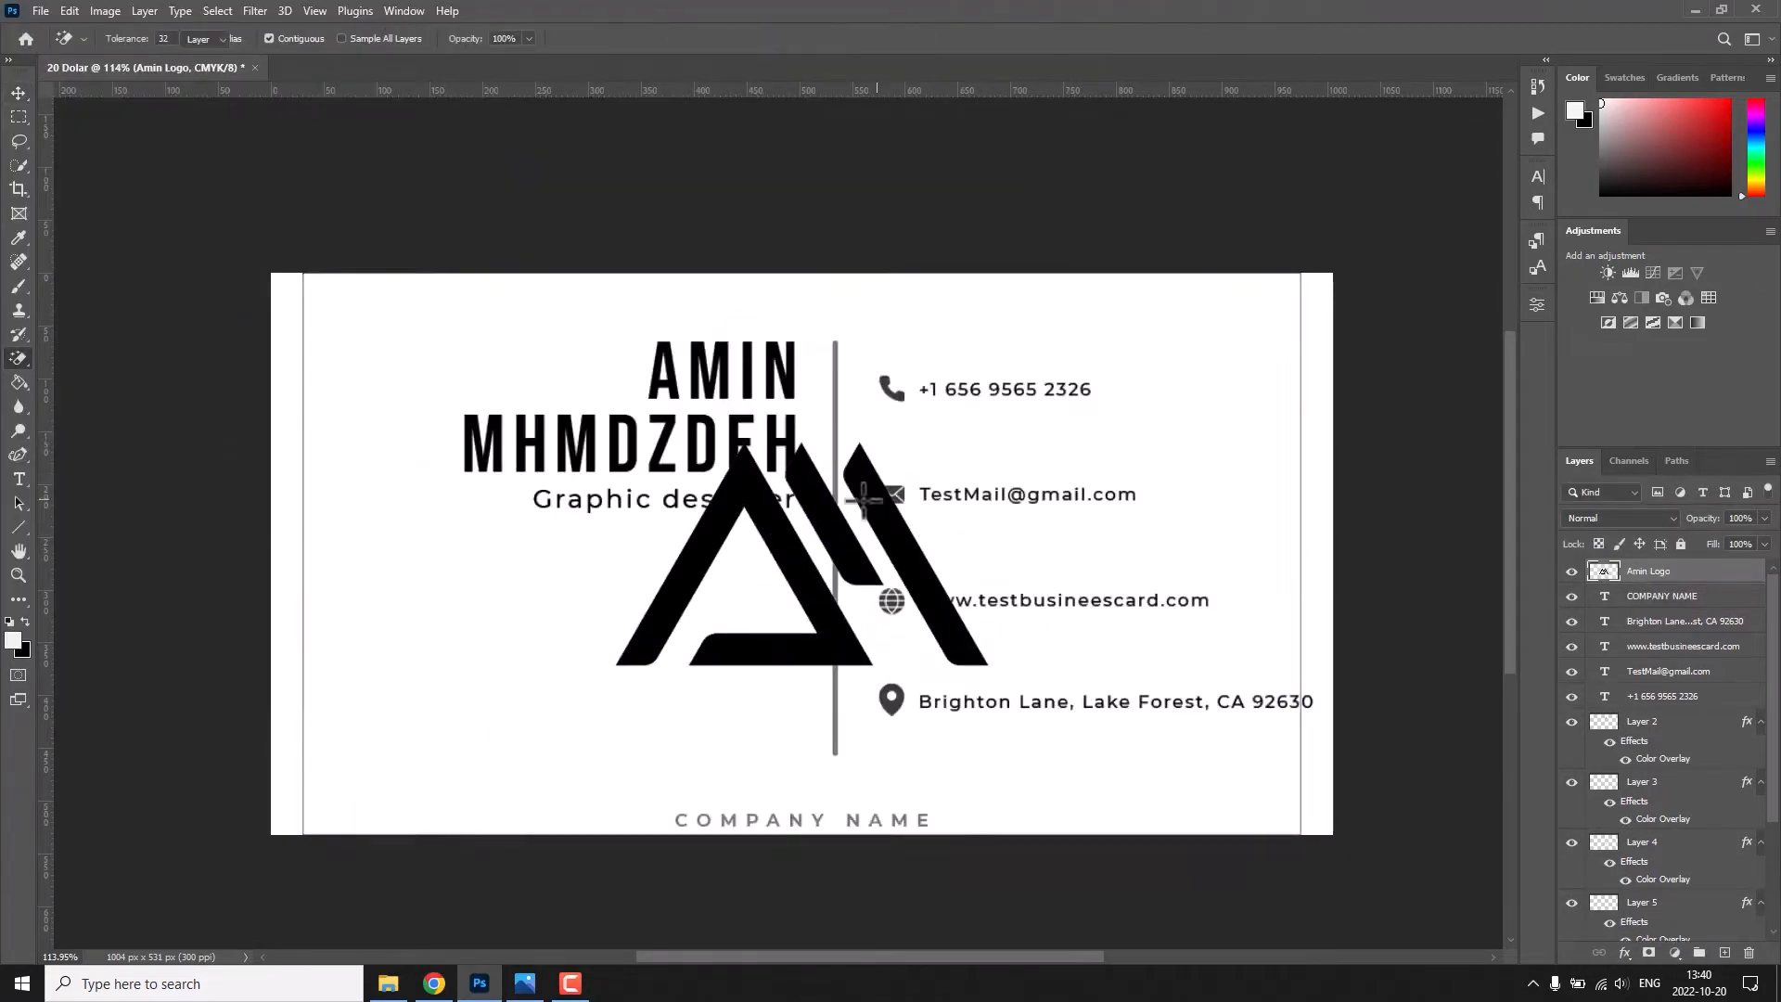
# Scale the logo down and position it at the middle of the card's upper edge.
pyautogui.press('v')
pyautogui.hotkey('ctrl', 't')
pyautogui.moveTo(1301, 554); pyautogui.dragTo(877, 568)
pyautogui.moveTo(823, 577)
pyautogui.mouseDown()
pyautogui.moveTo(851, 311)
pyautogui.moveTo(824, 320)
pyautogui.mouseUp()
pyautogui.click(916, 39)
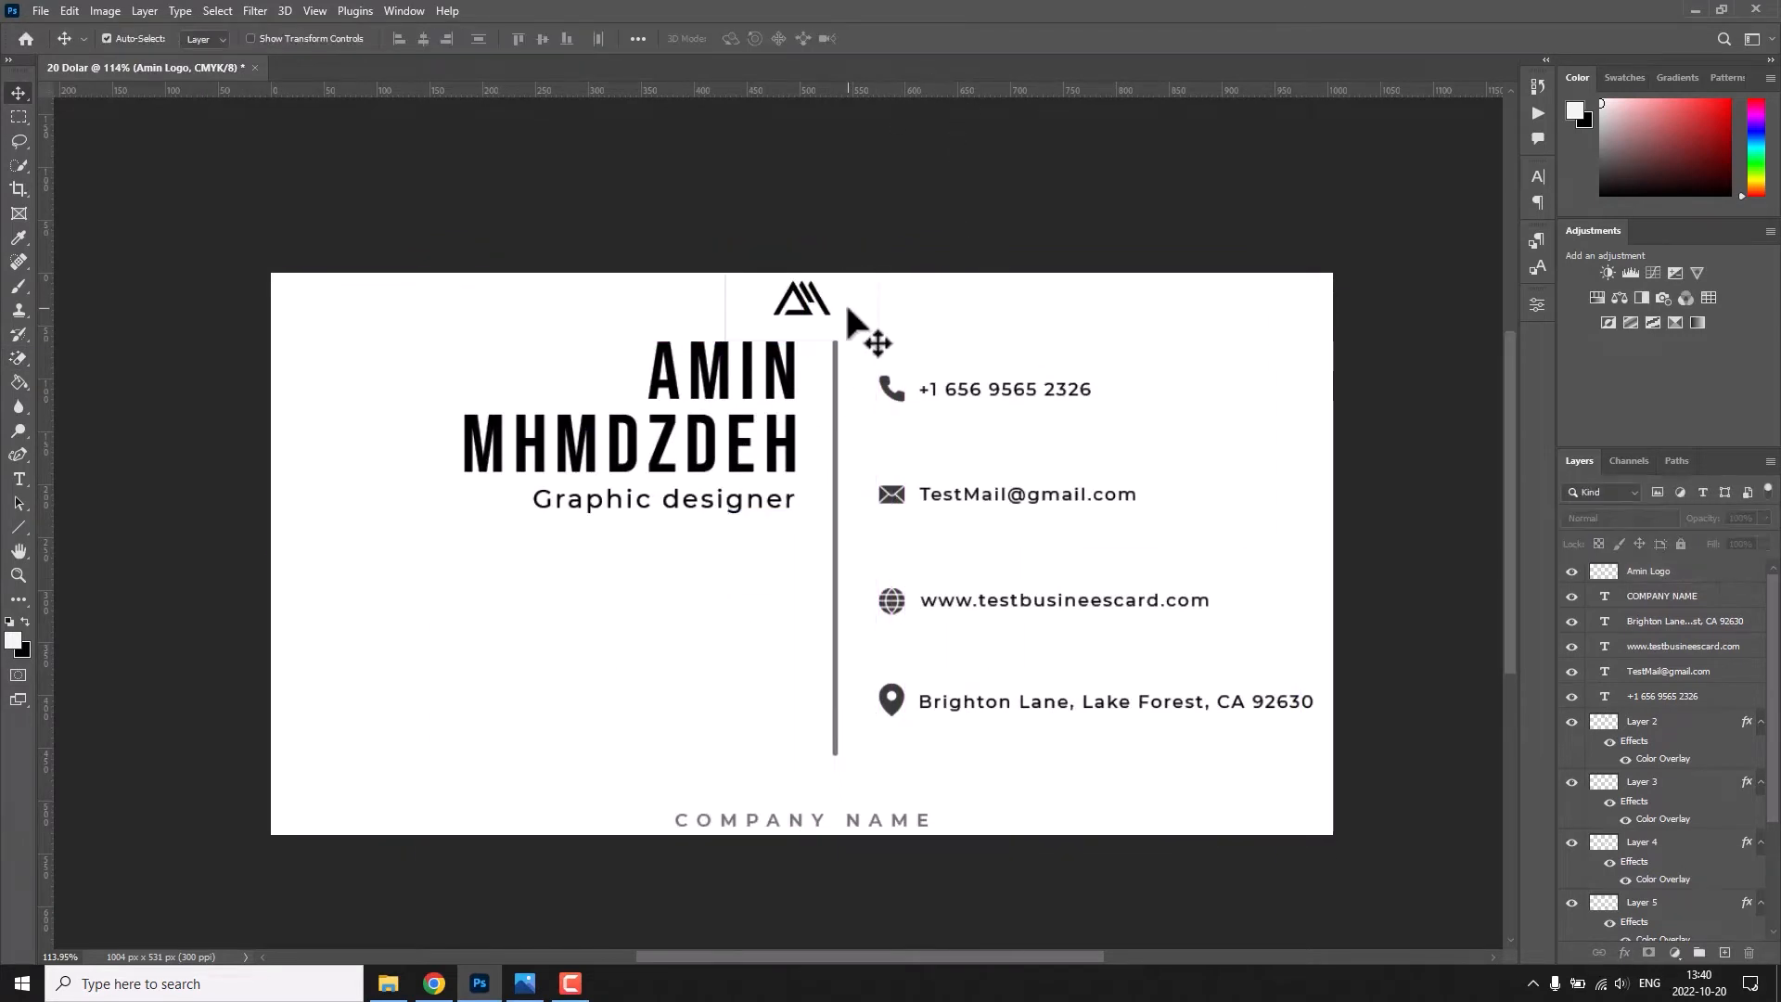
pyautogui.press('e')
pyautogui.press('v')
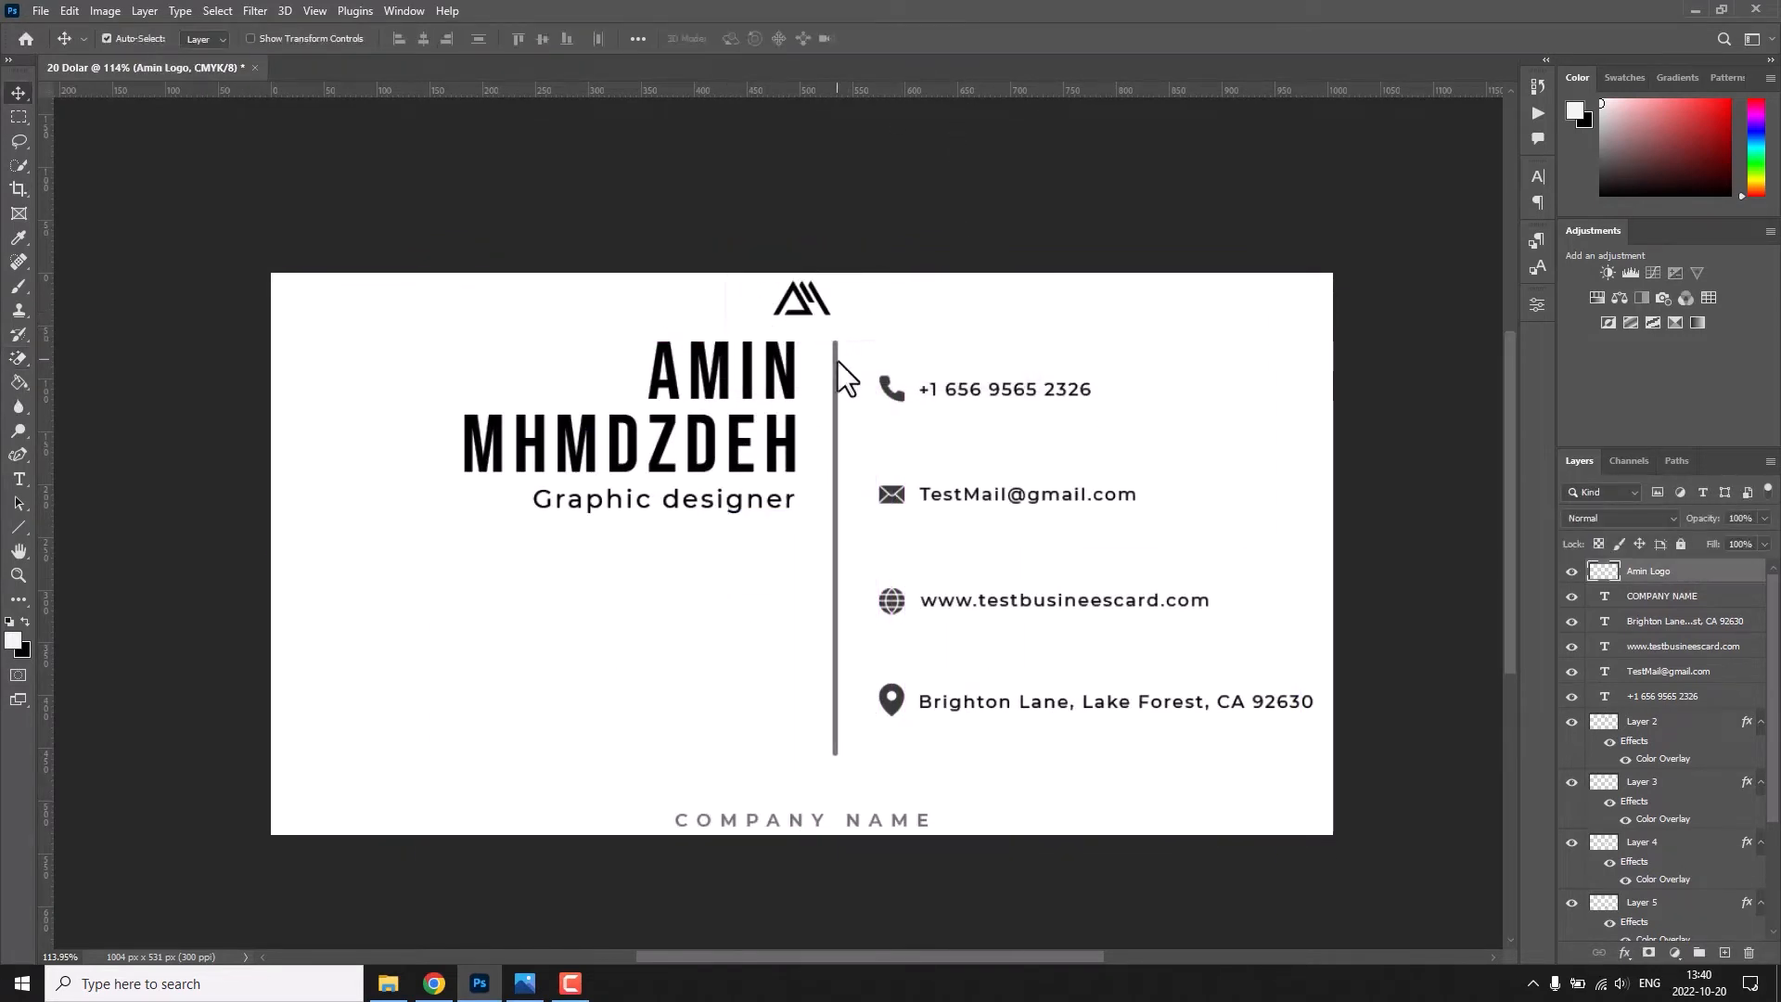
pyautogui.hotkey('ctrl', 'd')
# Shift the name lines and job title to the left and centre the divider line horizontally on the card.
pyautogui.moveTo(789, 437); pyautogui.dragTo(720, 437)
pyautogui.moveTo(745, 381); pyautogui.dragTo(682, 381)
pyautogui.moveTo(837, 386); pyautogui.dragTo(781, 386)
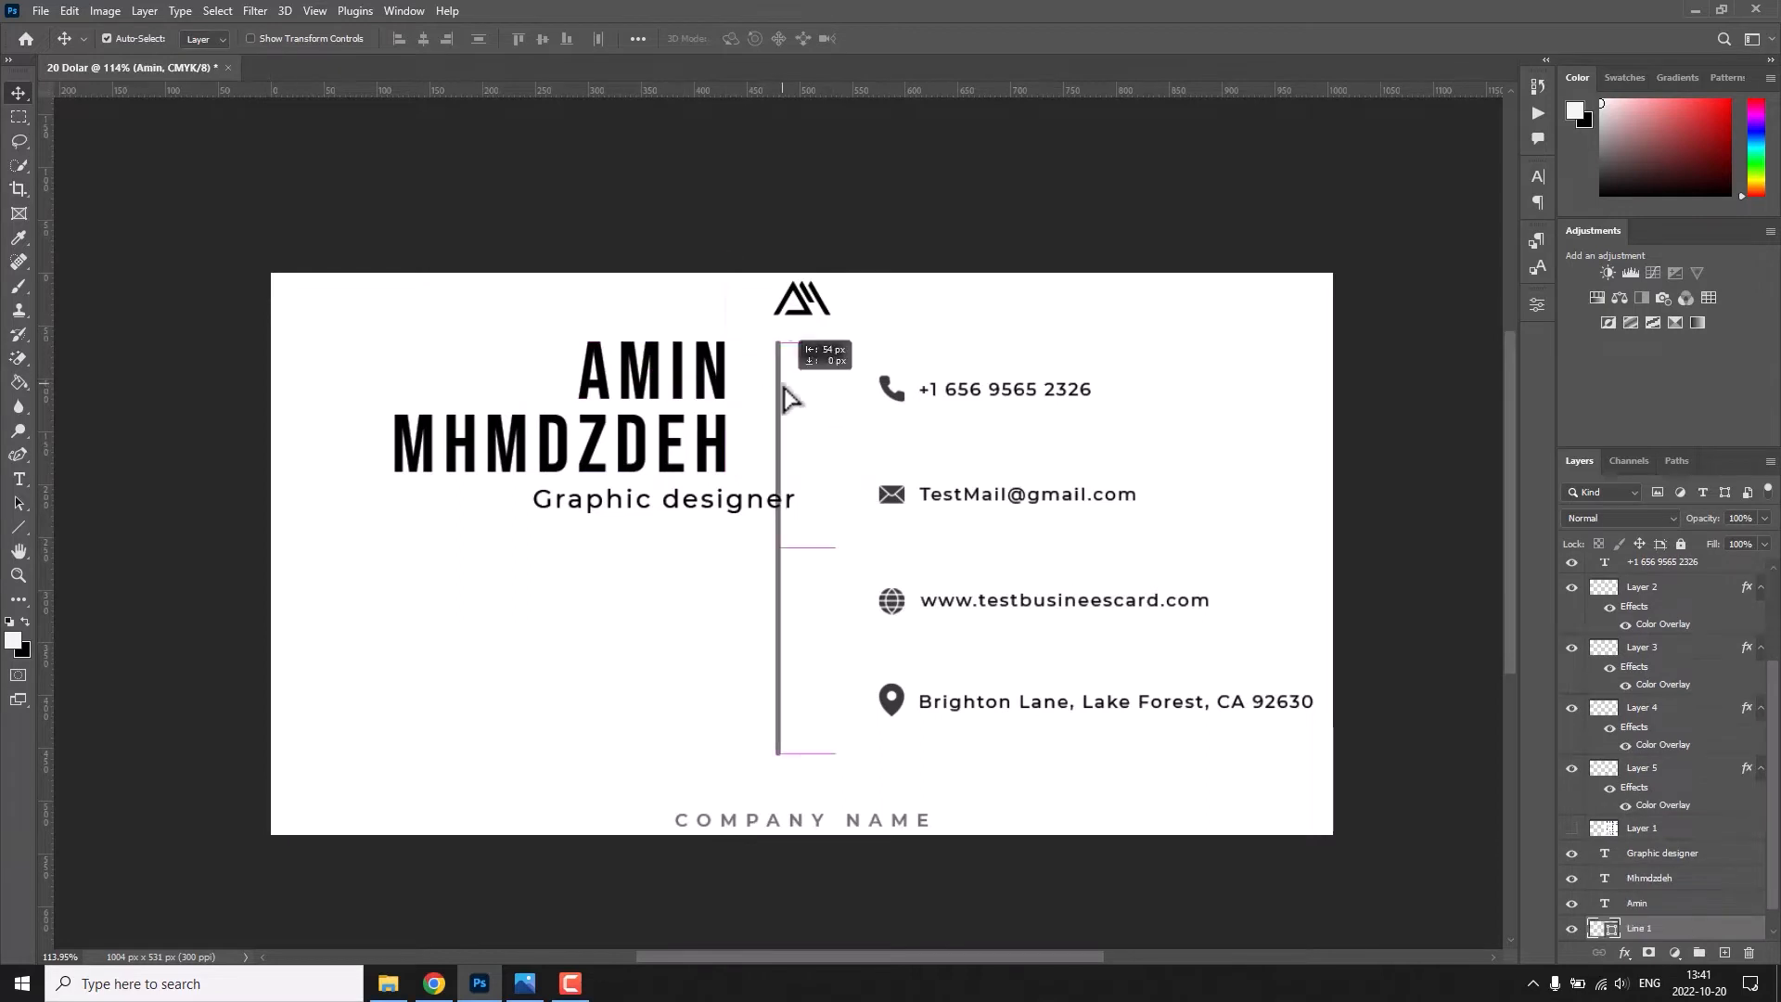
pyautogui.hotkey('ctrl', 'a')
pyautogui.click(423, 39)
pyautogui.hotkey('ctrl', 'd')
pyautogui.moveTo(728, 510); pyautogui.dragTo(655, 510)
# Shrink the logo further and nudge it up towards the card's upper edge.
pyautogui.click(808, 311)
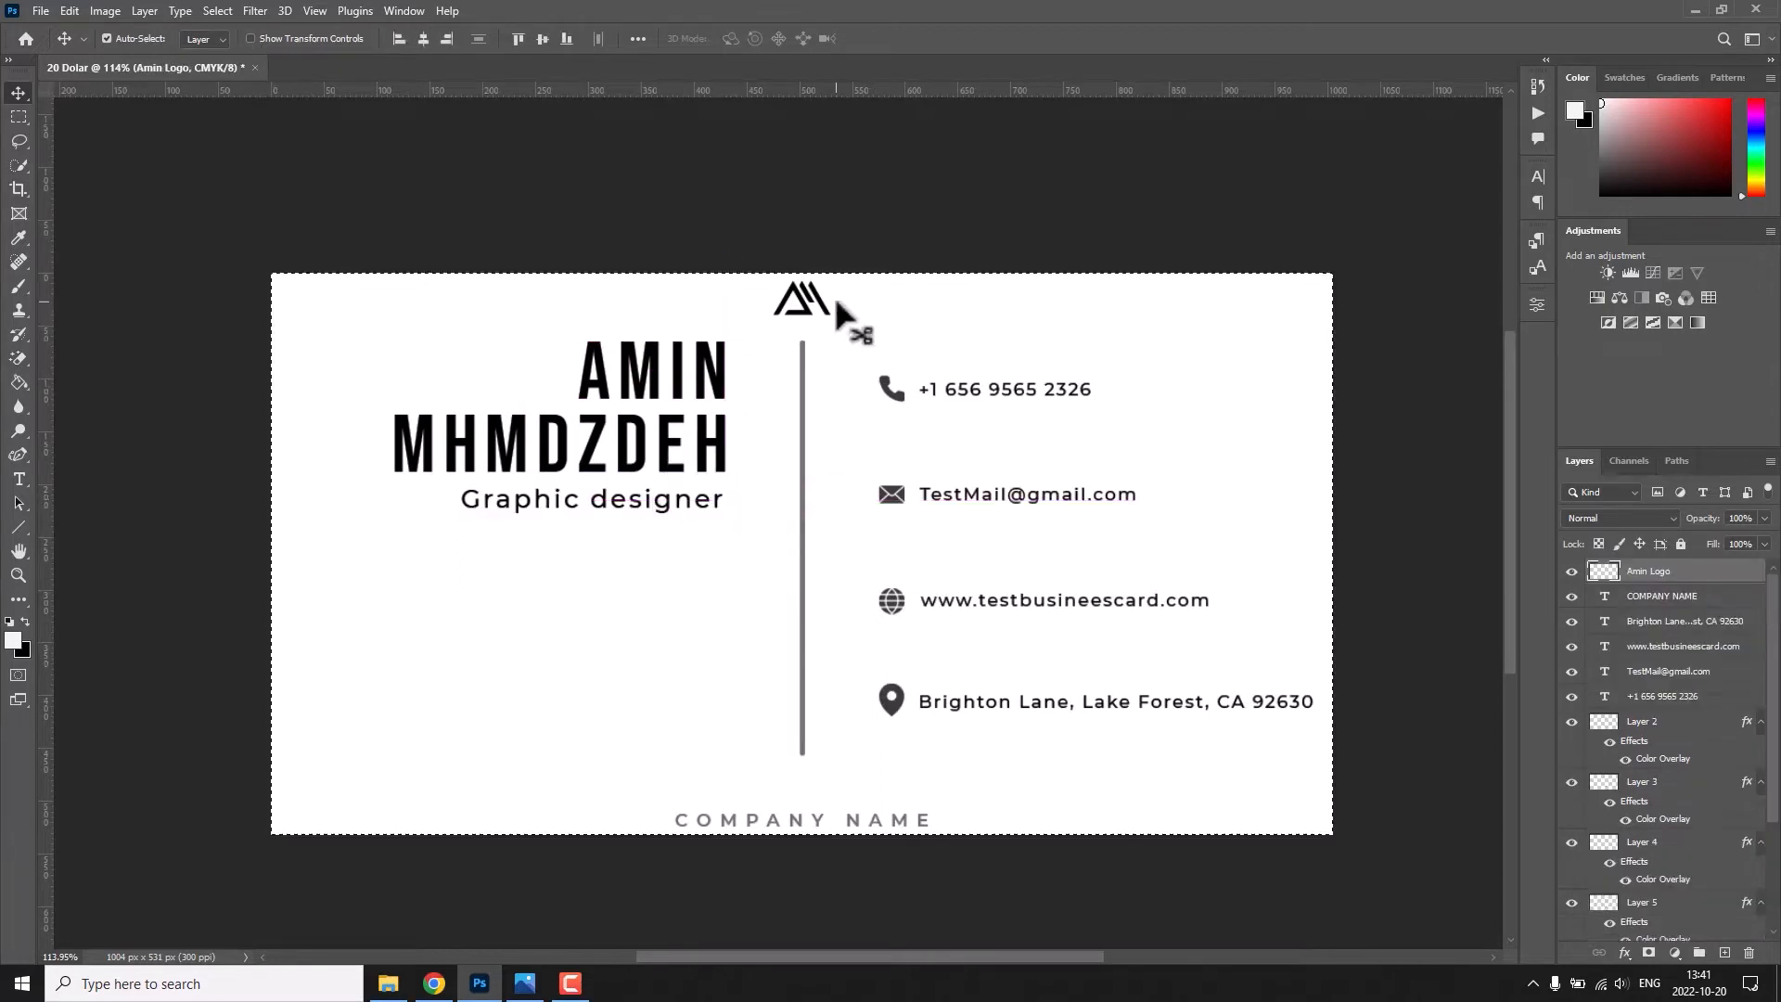
pyautogui.hotkey('ctrl', 't')
pyautogui.moveTo(879, 292); pyautogui.dragTo(848, 290)
pyautogui.hotkey('shift', 'Up')
pyautogui.click(928, 38)
# Enable a Gradient Overlay on the divider line's layer and choose the Black, White preset.
pyautogui.click(803, 436)
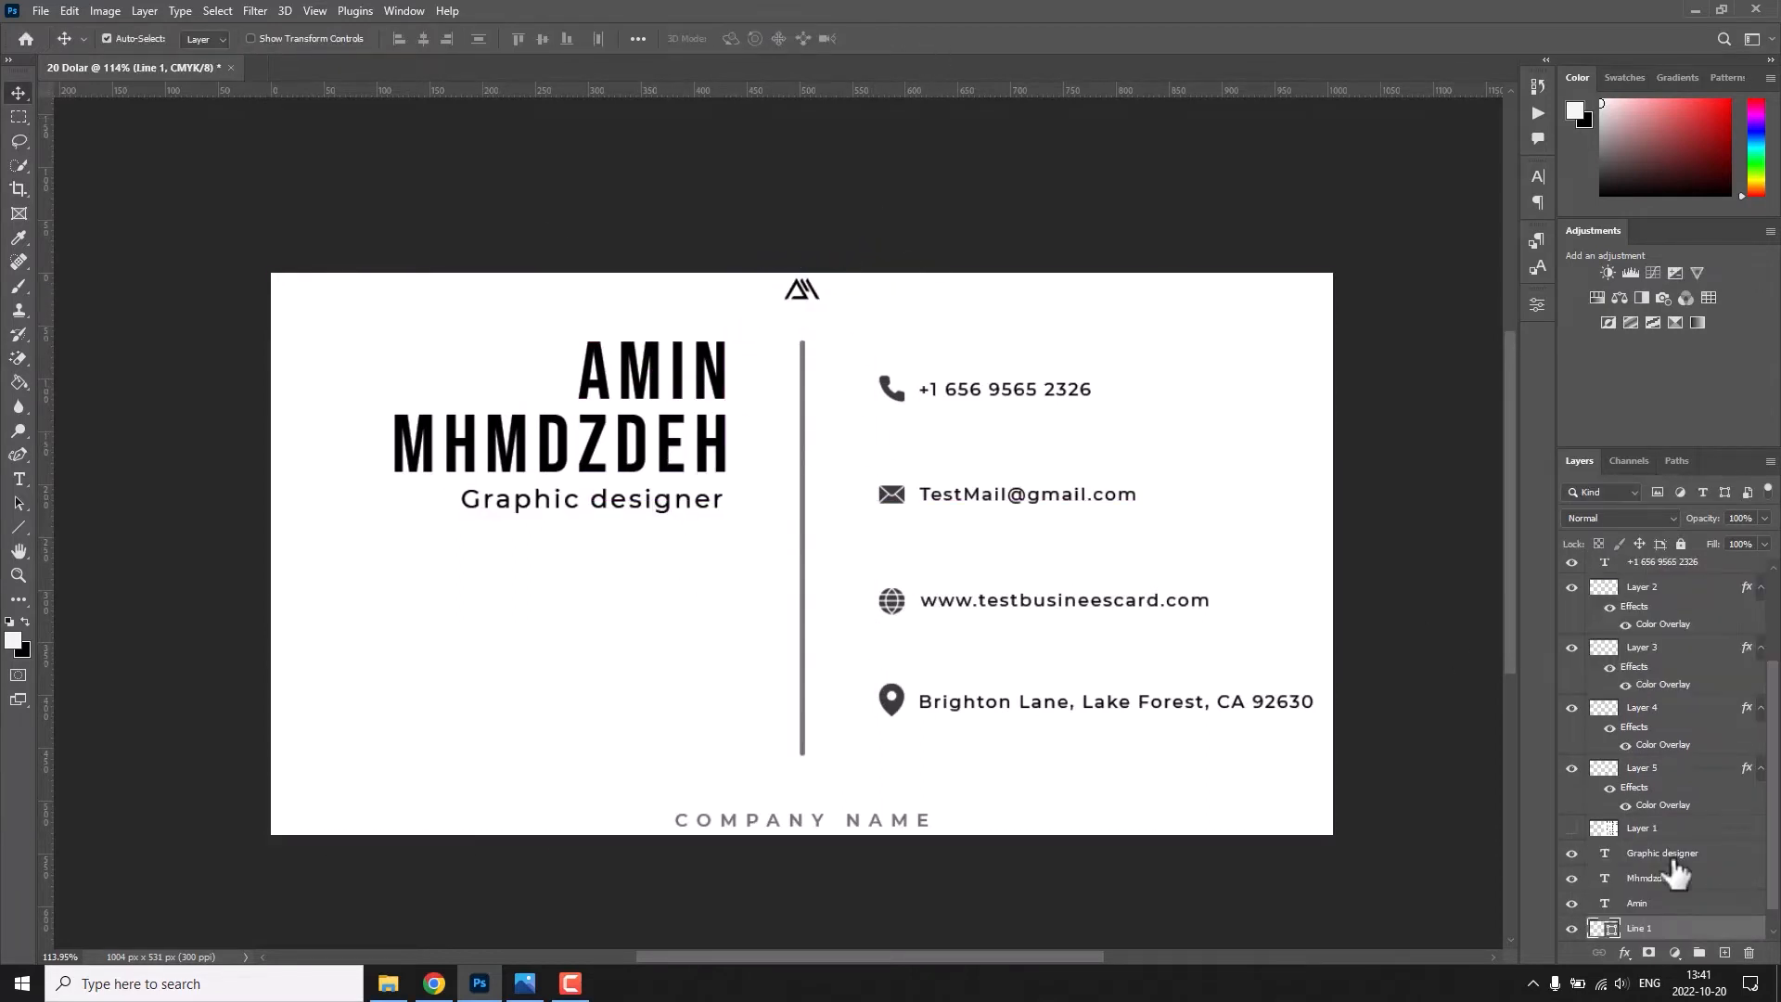
pyautogui.doubleClick(1707, 928)
pyautogui.click(1011, 415)
pyautogui.click(1277, 251)
pyautogui.click(154, 489)
pyautogui.click(237, 518)
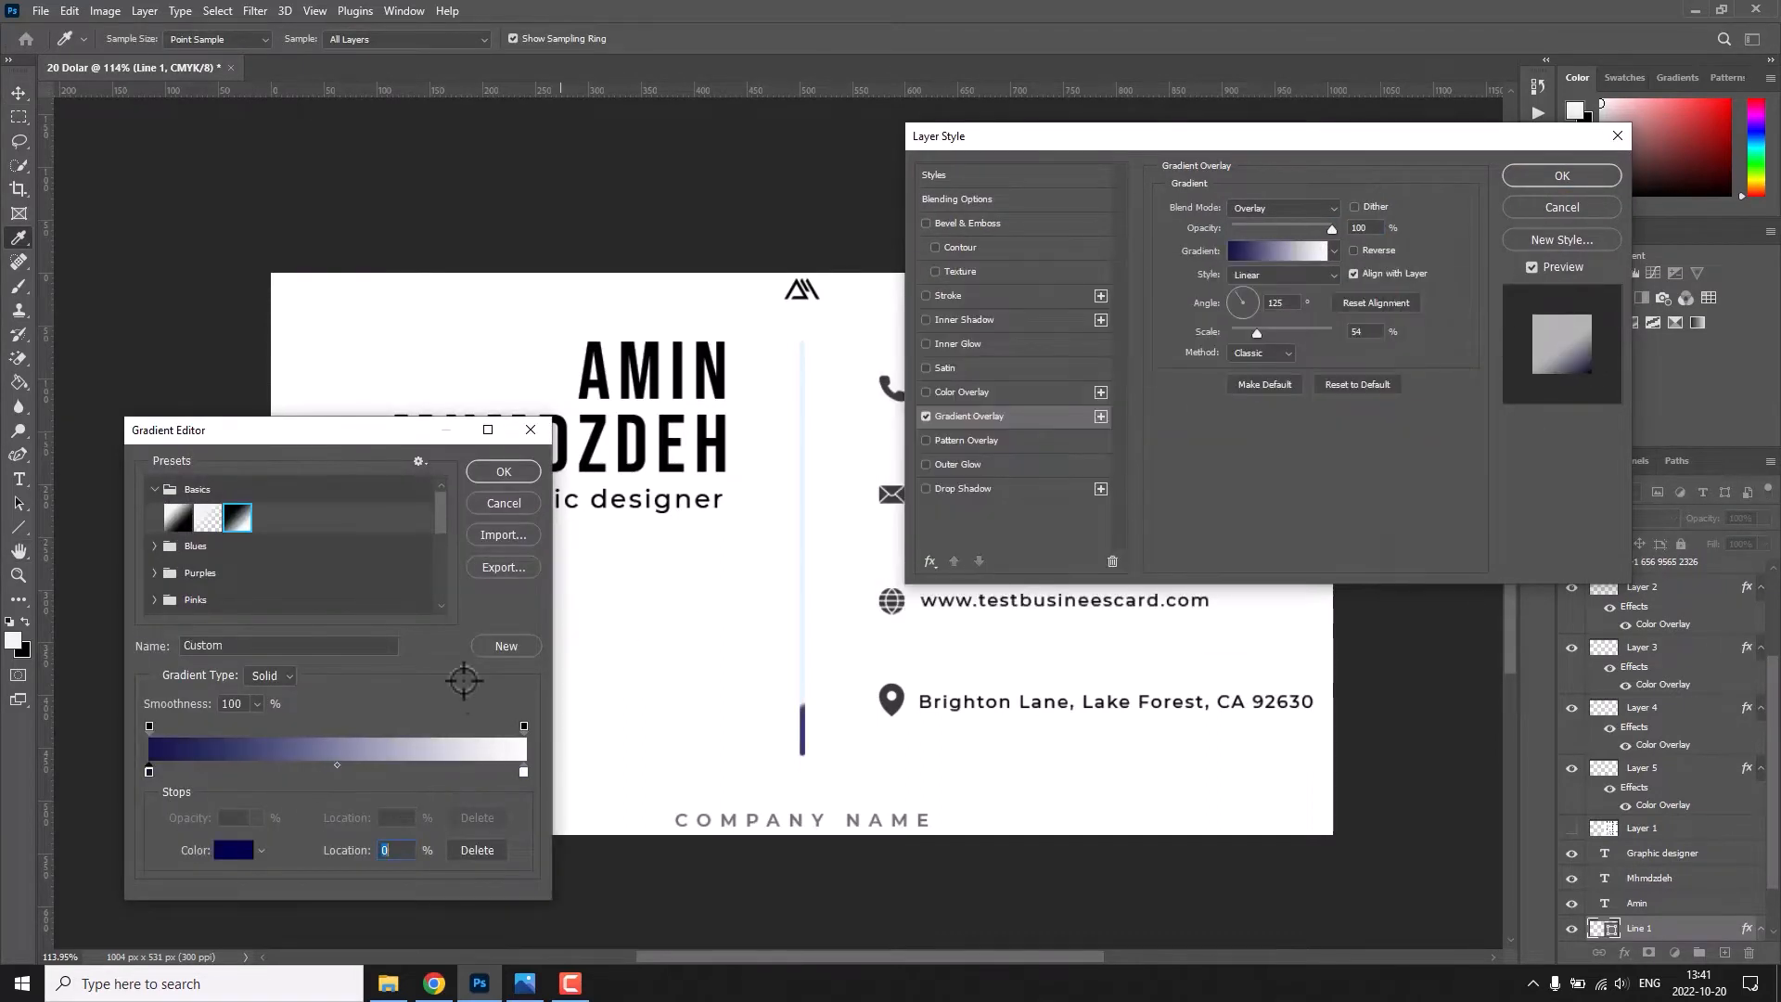
# Change the gradient's white stop to dark grey and set the overlay's blend mode to Normal.
pyautogui.doubleClick(524, 770)
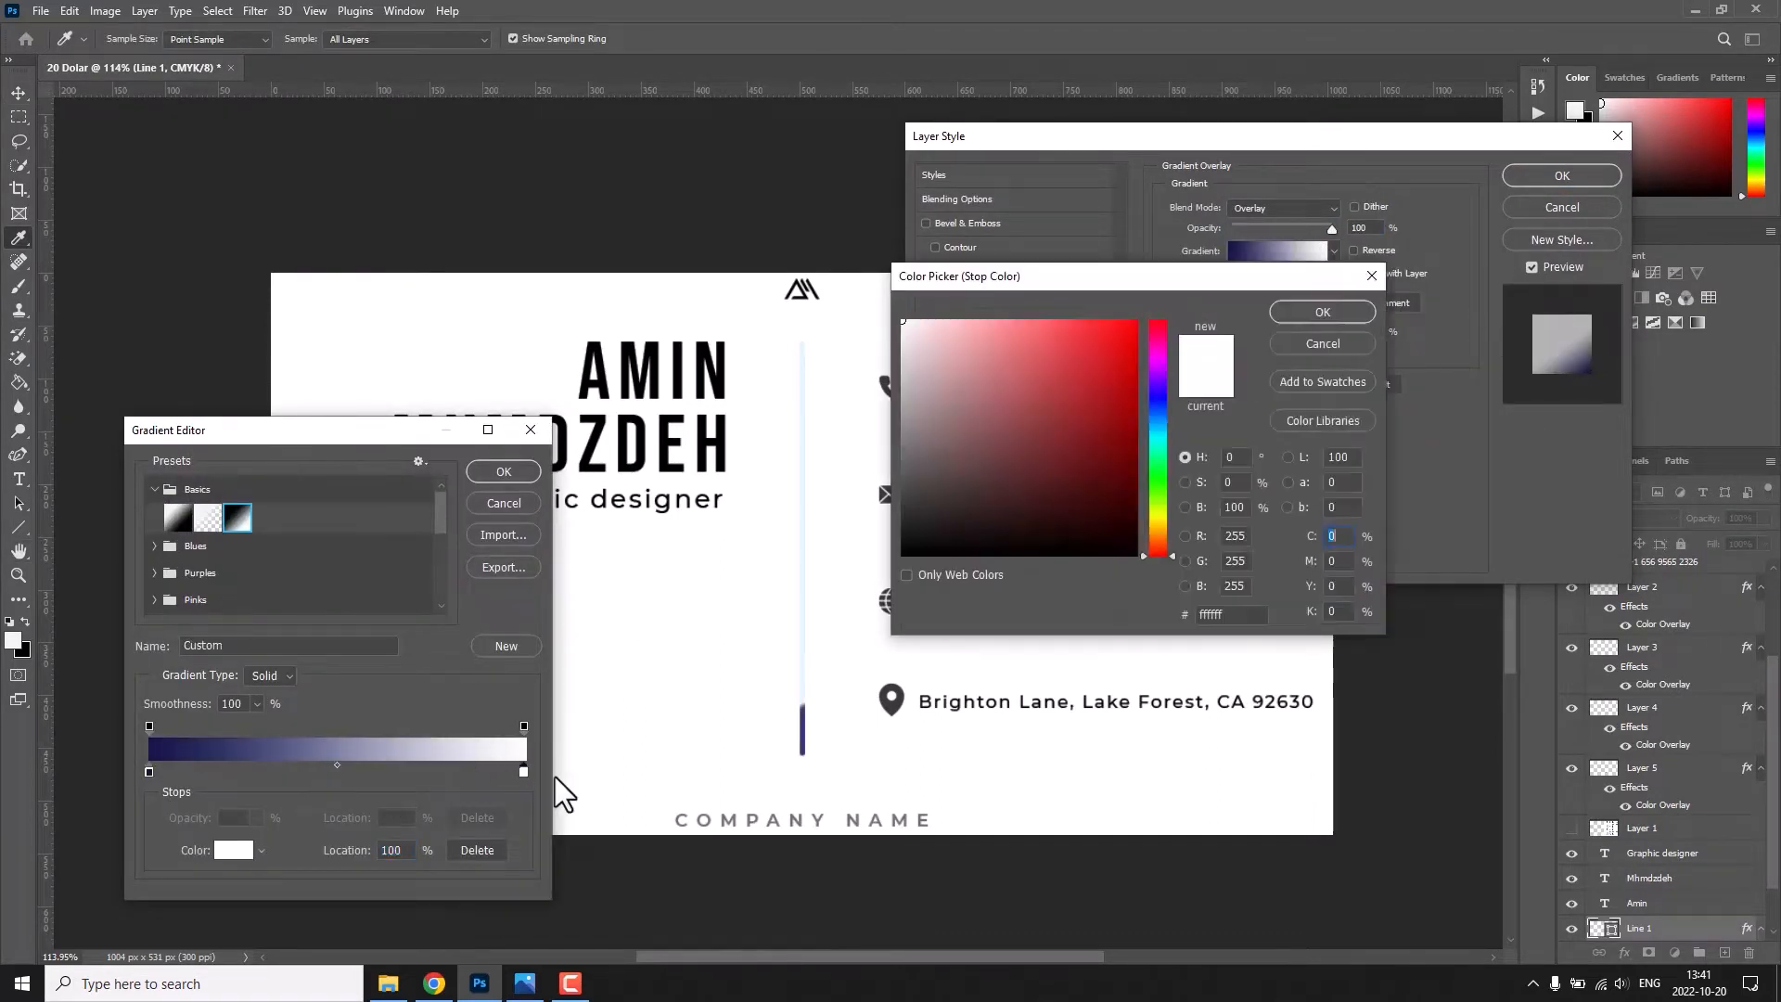
pyautogui.click(902, 498)
pyautogui.press('Return')
pyautogui.press('Return')
pyautogui.click(1281, 206)
pyautogui.click(1282, 226)
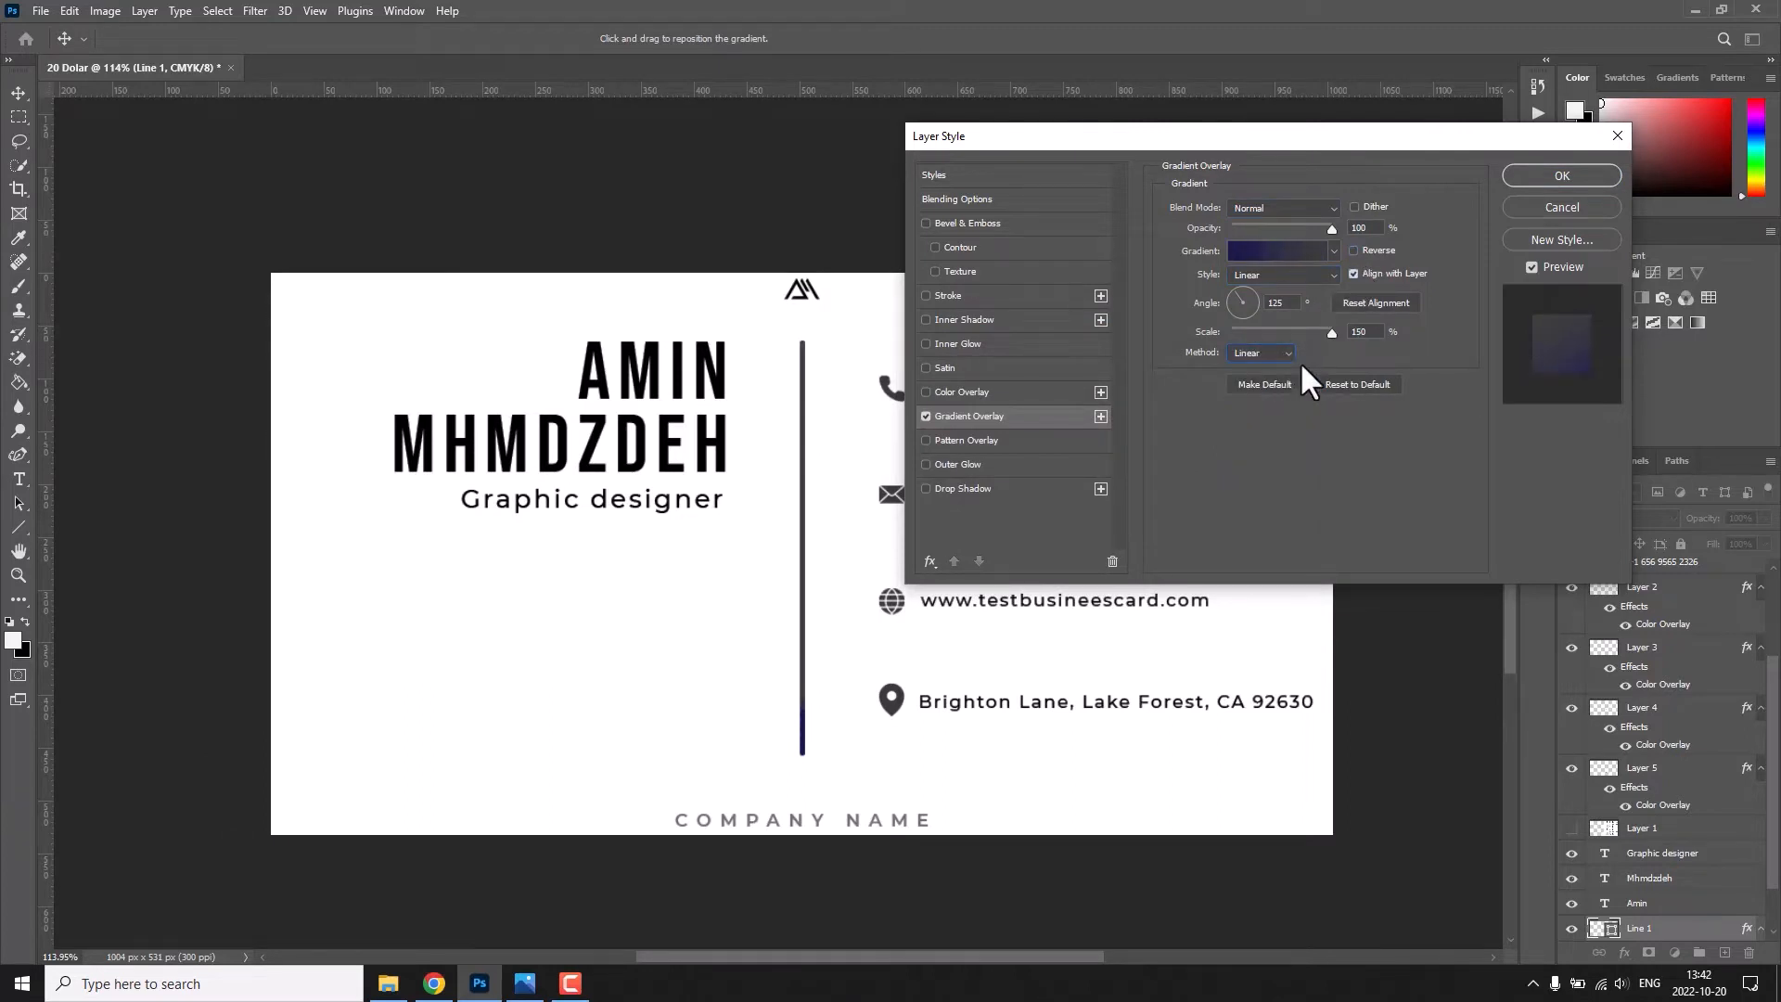
# Reset the gradient overlay to its defaults and set the gradient's starting stop to a dark grey.
pyautogui.click(1324, 384)
pyautogui.click(1278, 250)
pyautogui.doubleClick(148, 773)
pyautogui.click(907, 516)
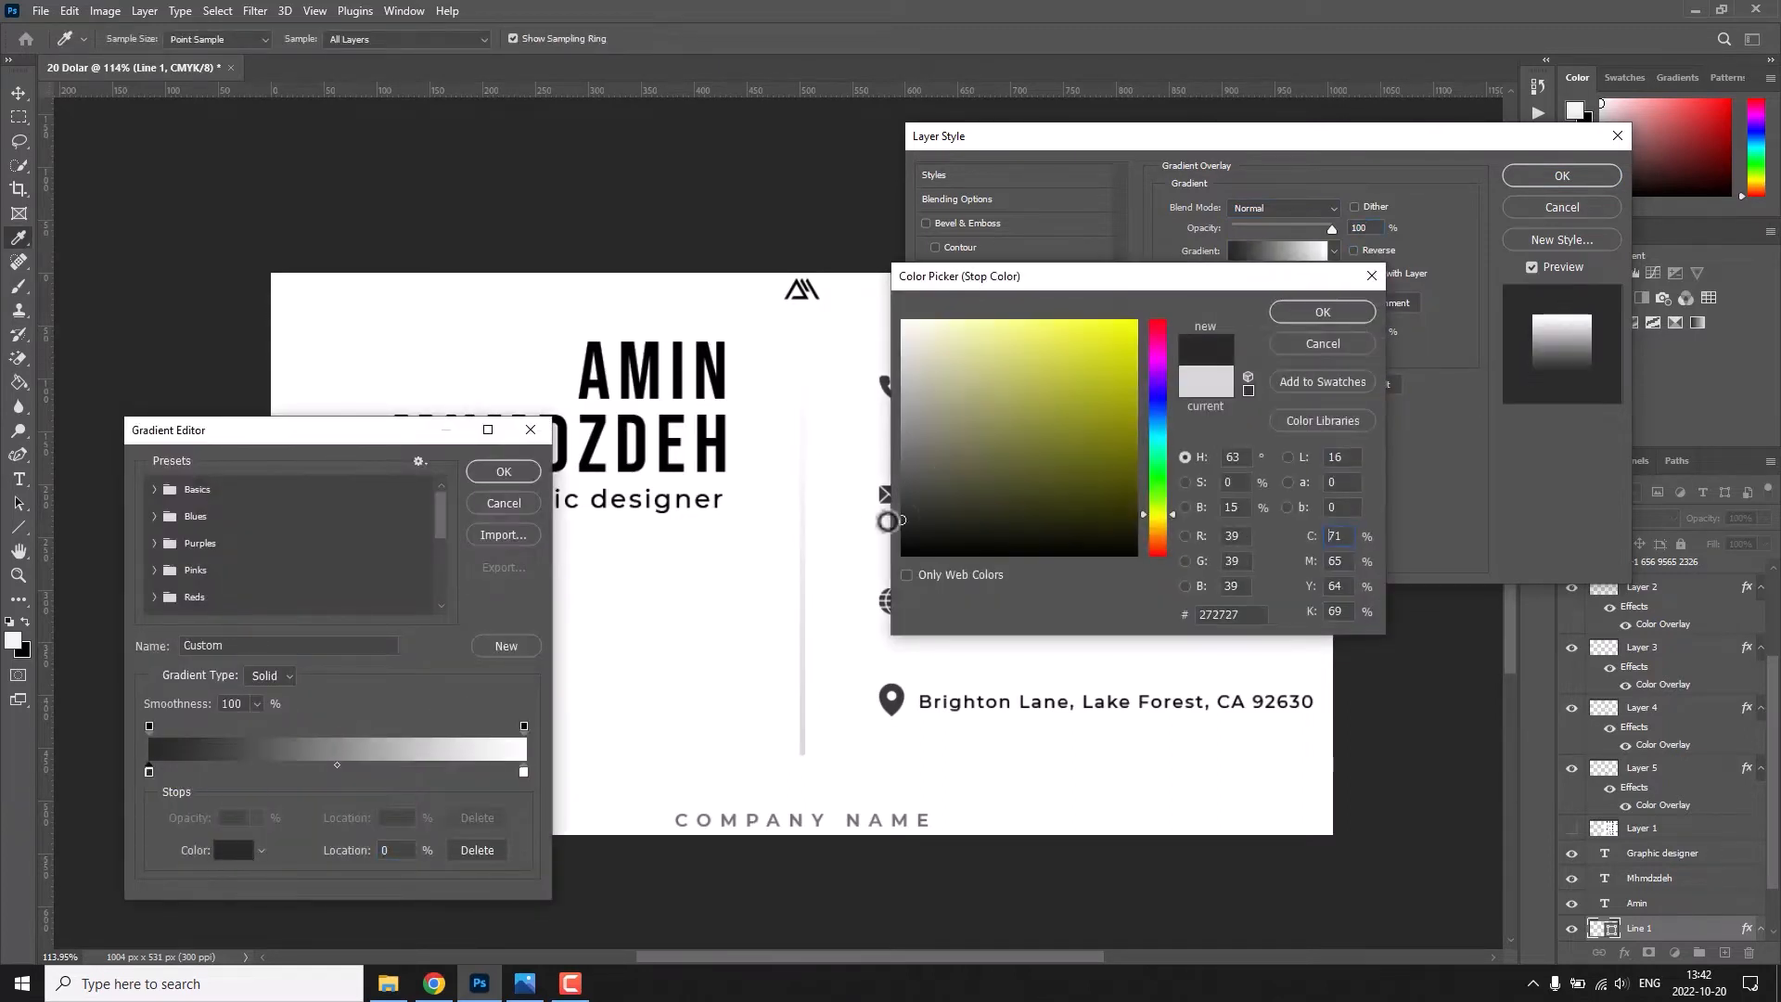
pyautogui.click(905, 504)
pyautogui.click(1322, 312)
# Set the gradient's end stop to a pale blue.
pyautogui.doubleClick(523, 772)
pyautogui.click(1158, 419)
pyautogui.click(1095, 333)
pyautogui.moveTo(1069, 340); pyautogui.dragTo(963, 308)
pyautogui.click(1322, 312)
# Adjust the gradient's starting stop to a lighter grey and apply the overlay to the divider line.
pyautogui.doubleClick(148, 773)
pyautogui.moveTo(915, 451)
pyautogui.mouseDown()
pyautogui.moveTo(886, 417)
pyautogui.moveTo(893, 362)
pyautogui.moveTo(885, 461)
pyautogui.mouseUp()
pyautogui.click(1322, 312)
pyautogui.click(526, 472)
pyautogui.click(1563, 176)
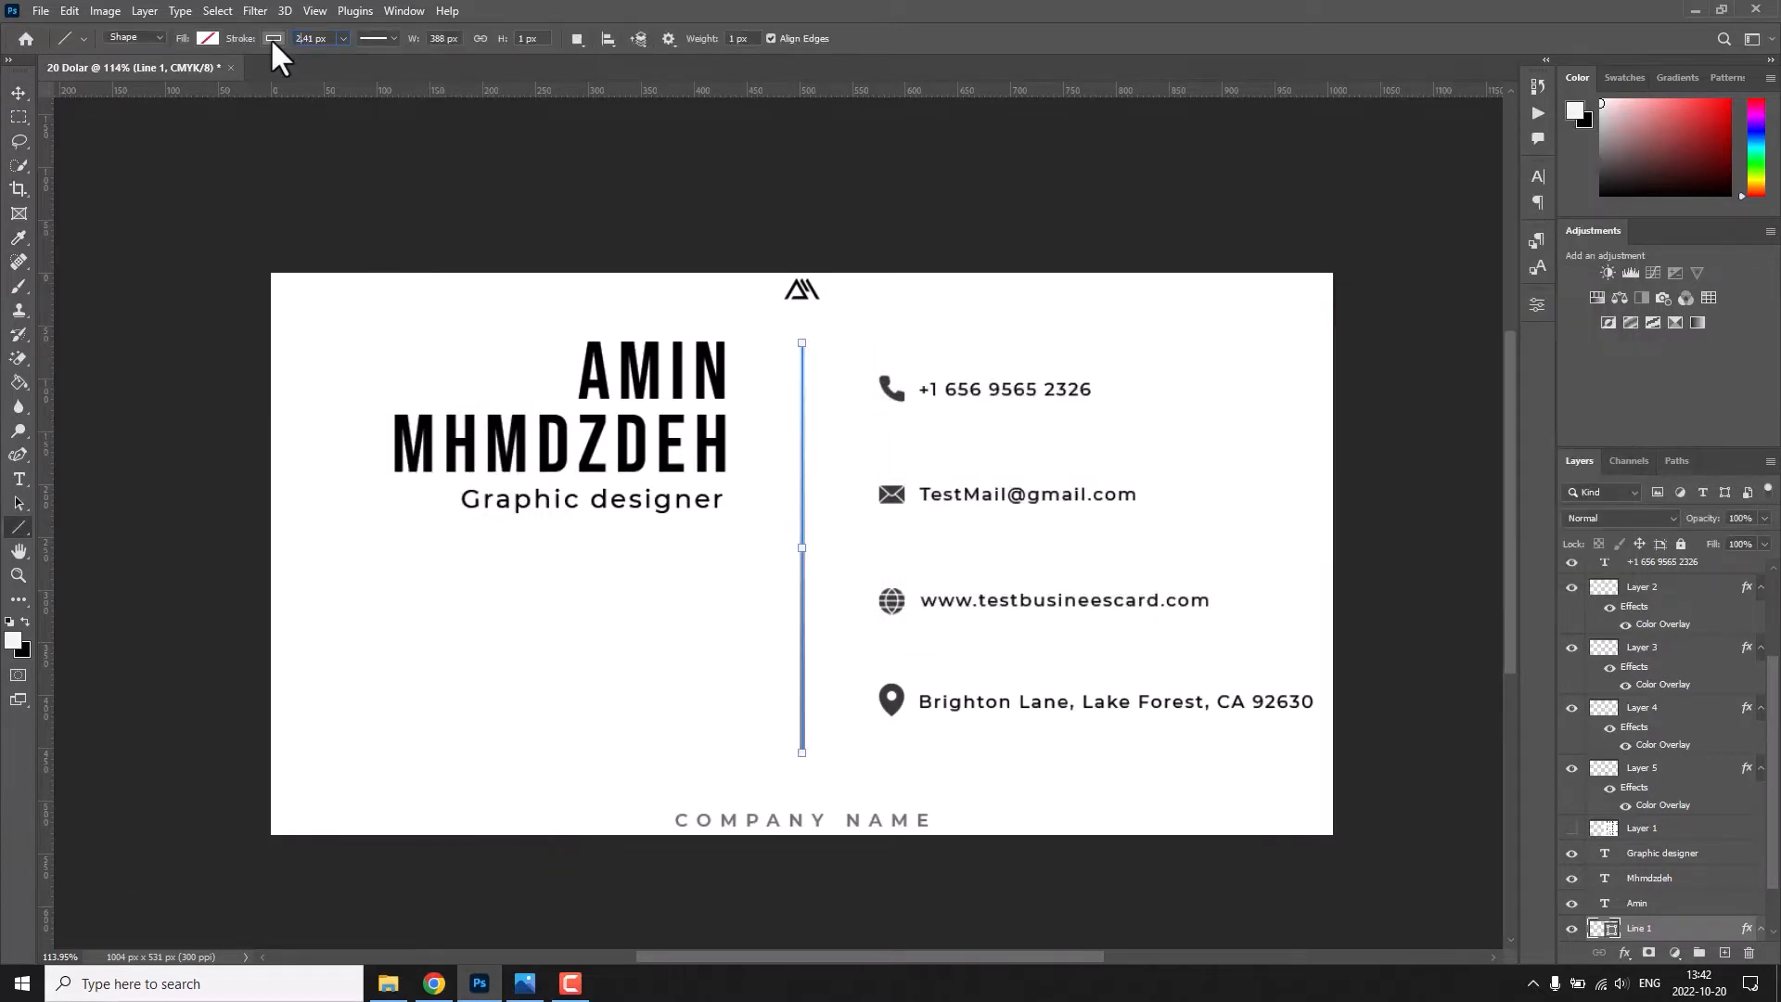
pyautogui.press('v')
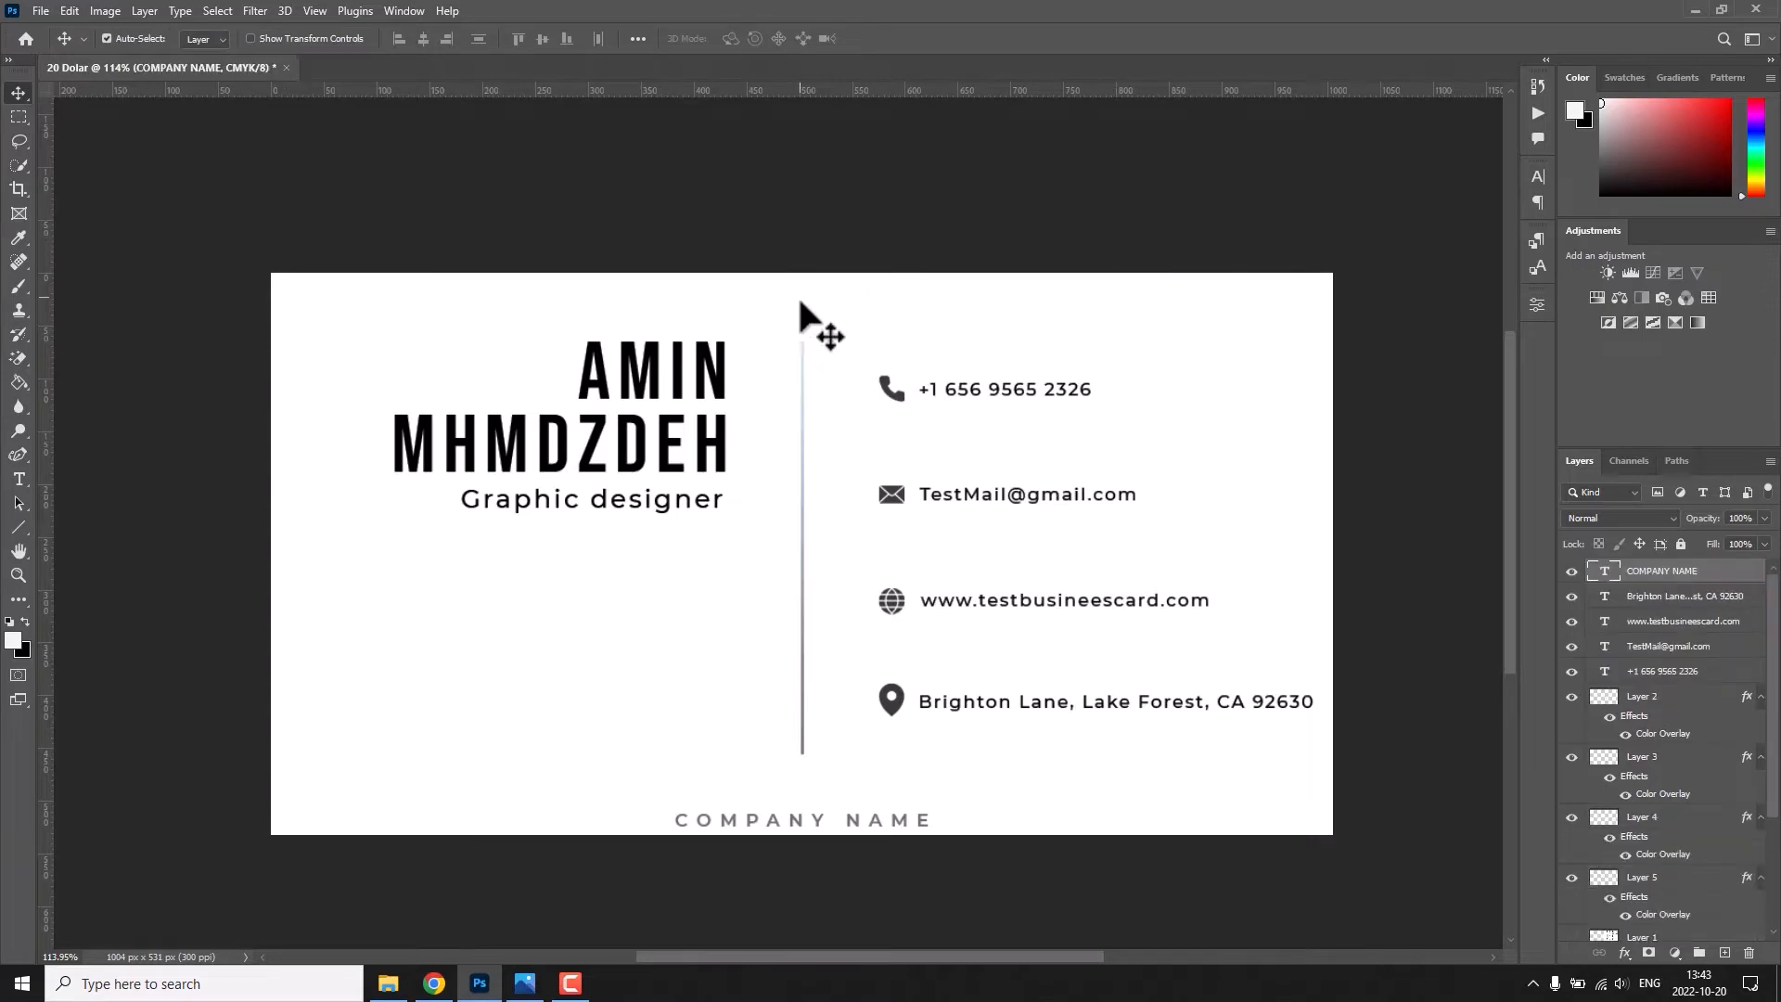
# Add the text "YOUR LOGO" at the middle of the card's upper edge.
pyautogui.press('t')
pyautogui.click(814, 293)
pyautogui.write('YOUR LOGO')
# Try a script font found by searching "kh" on the YOUR LOGO text.
pyautogui.hotkey('ctrl', 'a')
pyautogui.click(259, 41)
pyautogui.write('khe')
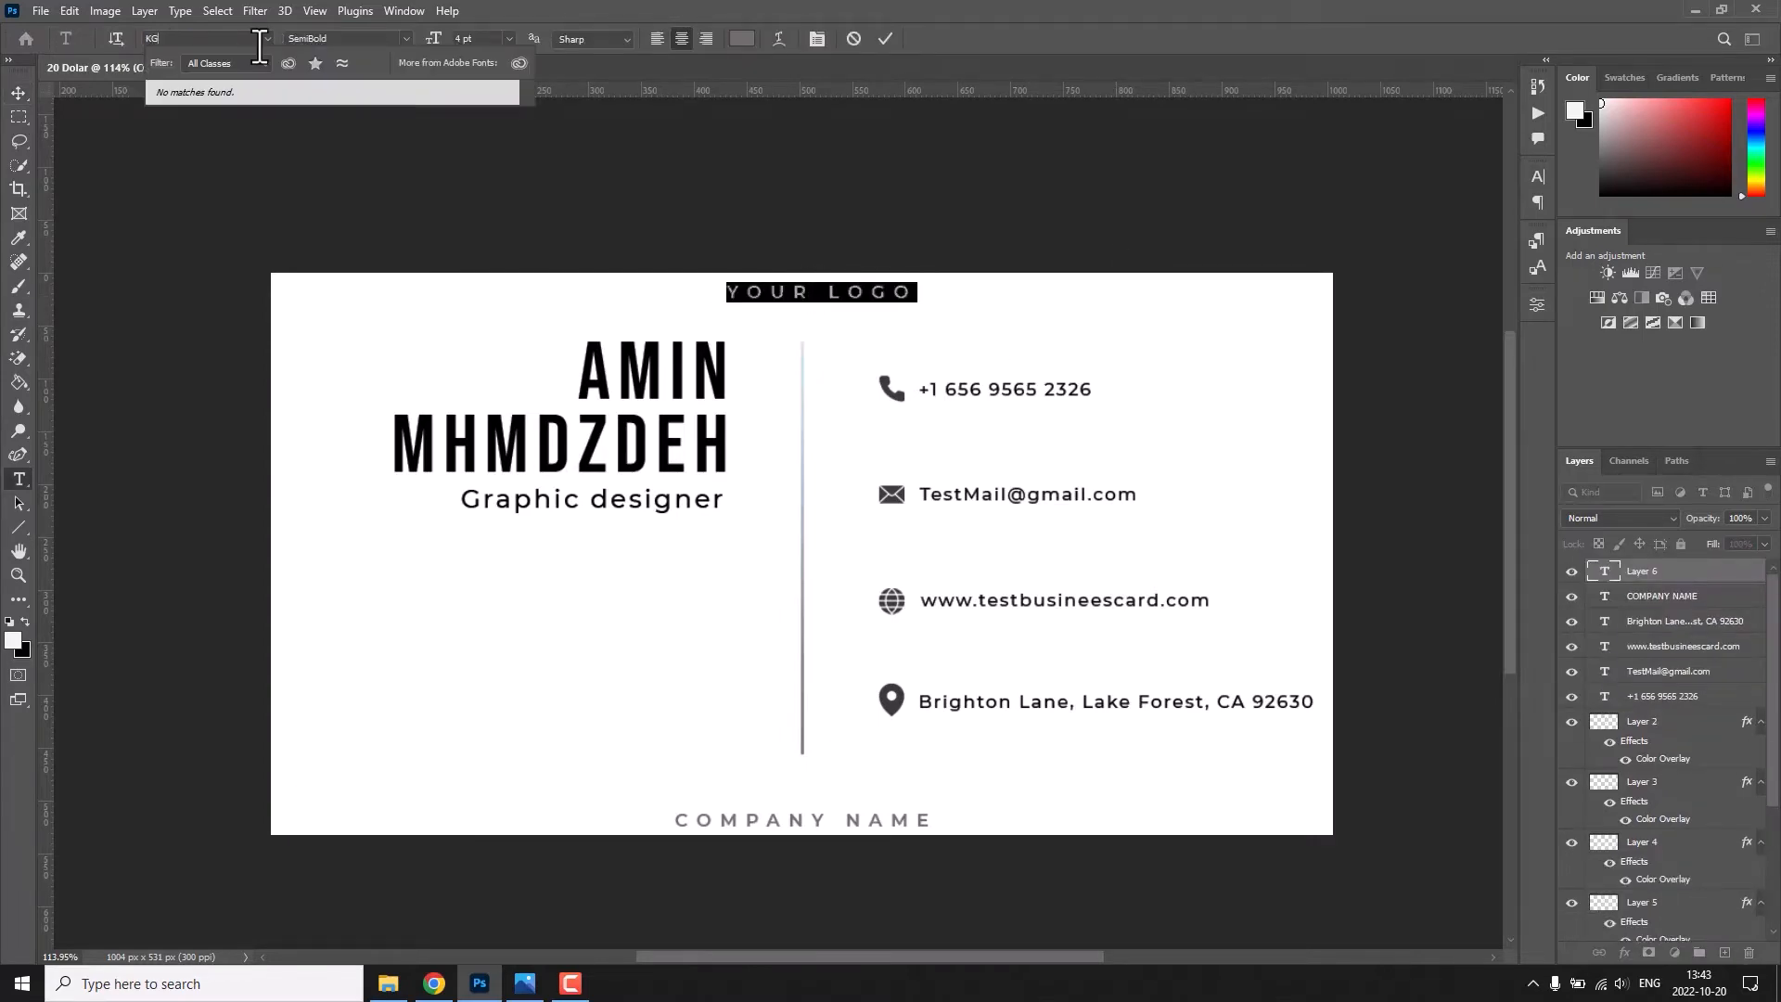
pyautogui.press('BackSpace')
pyautogui.press('BackSpace')
pyautogui.press('BackSpace')
pyautogui.write('kh')
pyautogui.press('Return')
pyautogui.click(883, 40)
pyautogui.press('v')
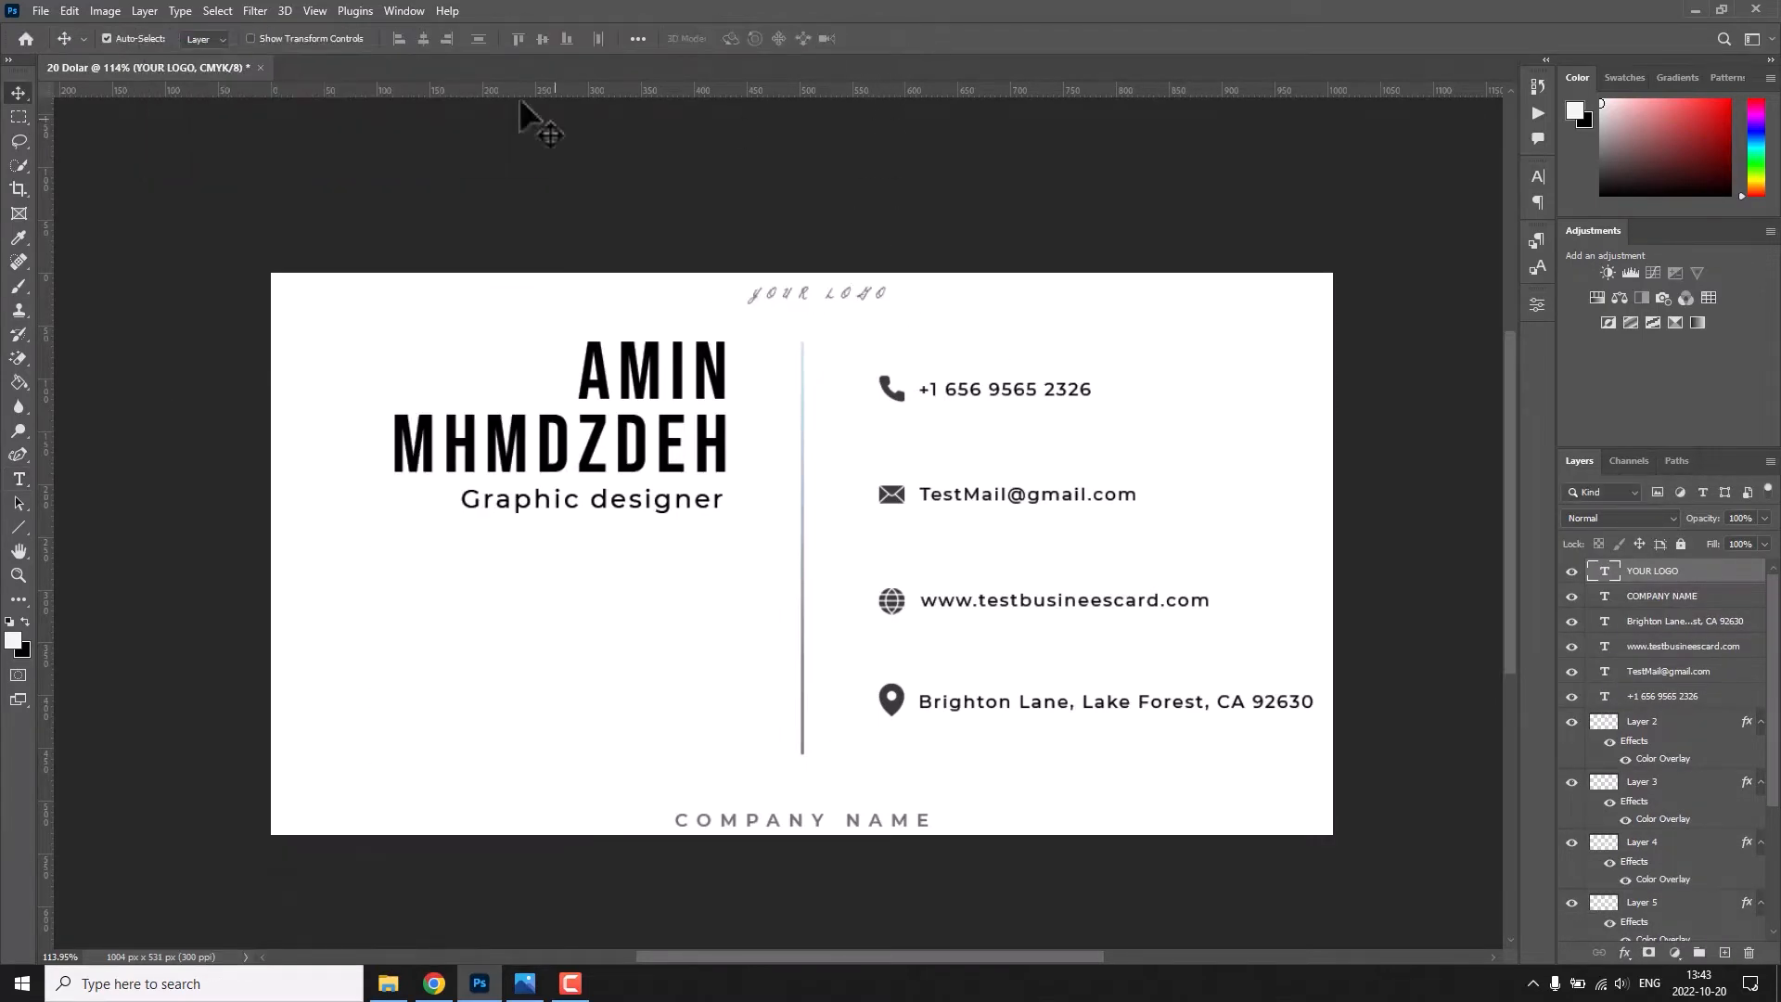
# Set the font of the YOUR LOGO text to Sylfaen.
pyautogui.doubleClick(783, 293)
pyautogui.click(259, 40)
pyautogui.scroll(10, 545, 620)
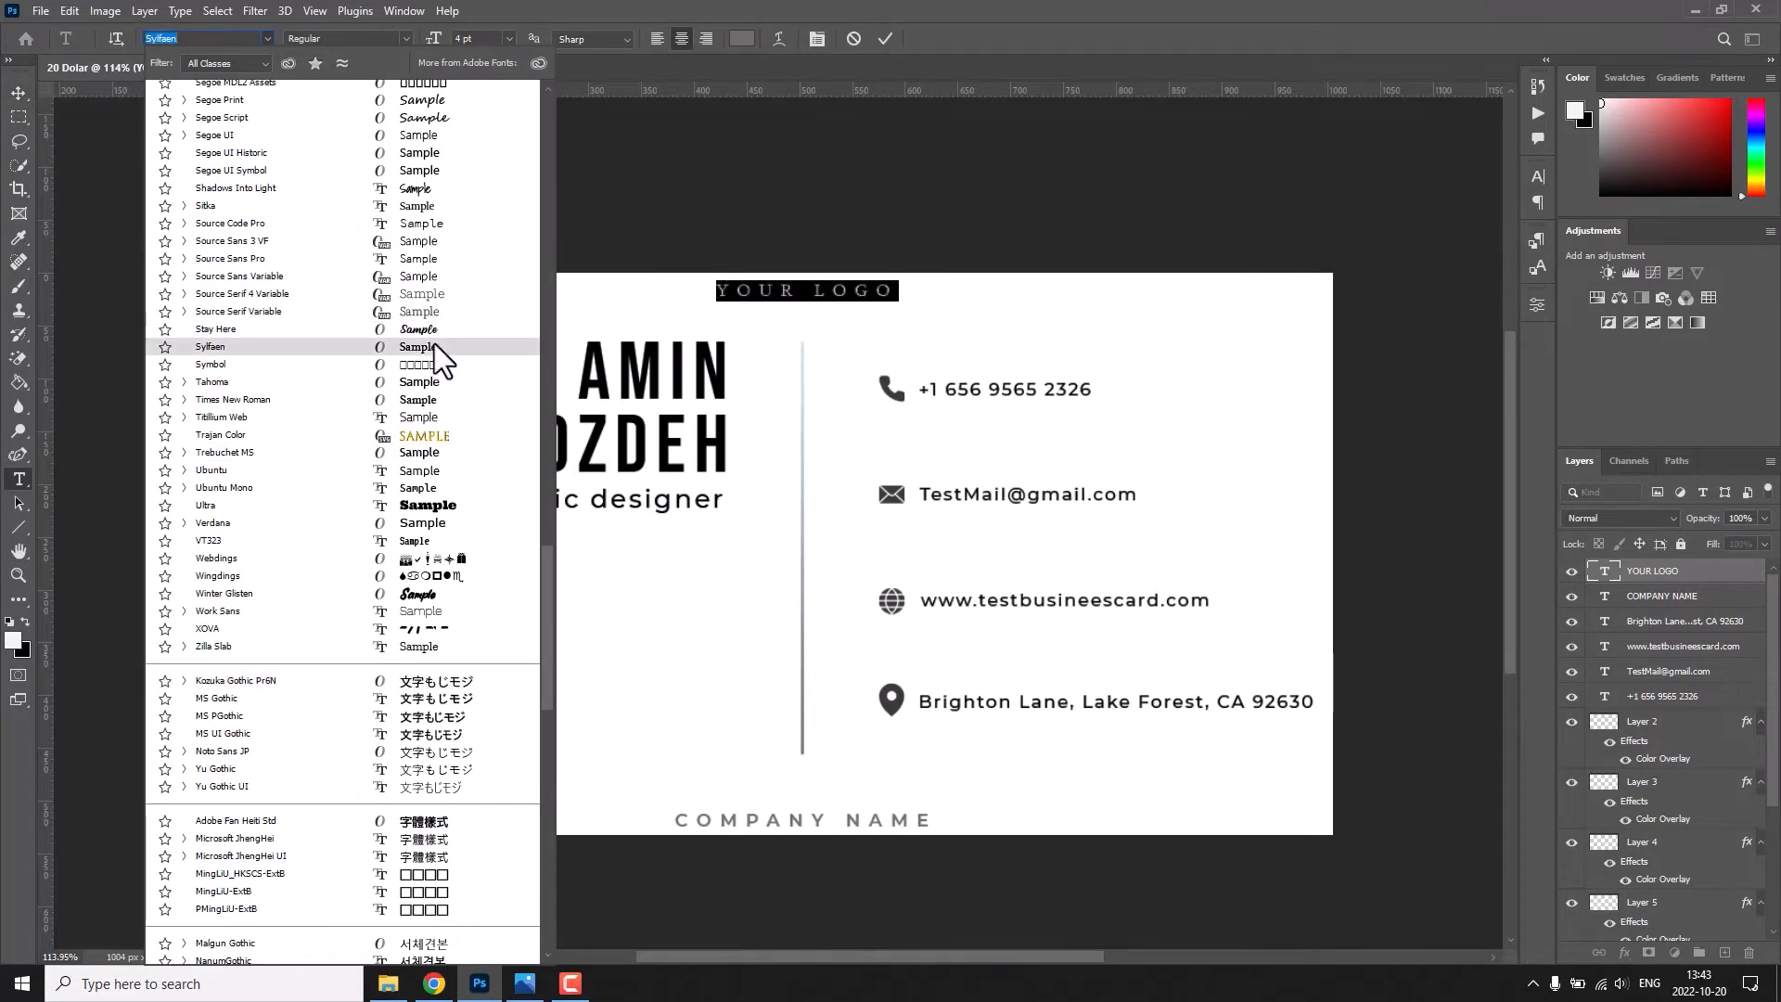
pyautogui.click(434, 344)
pyautogui.click(883, 40)
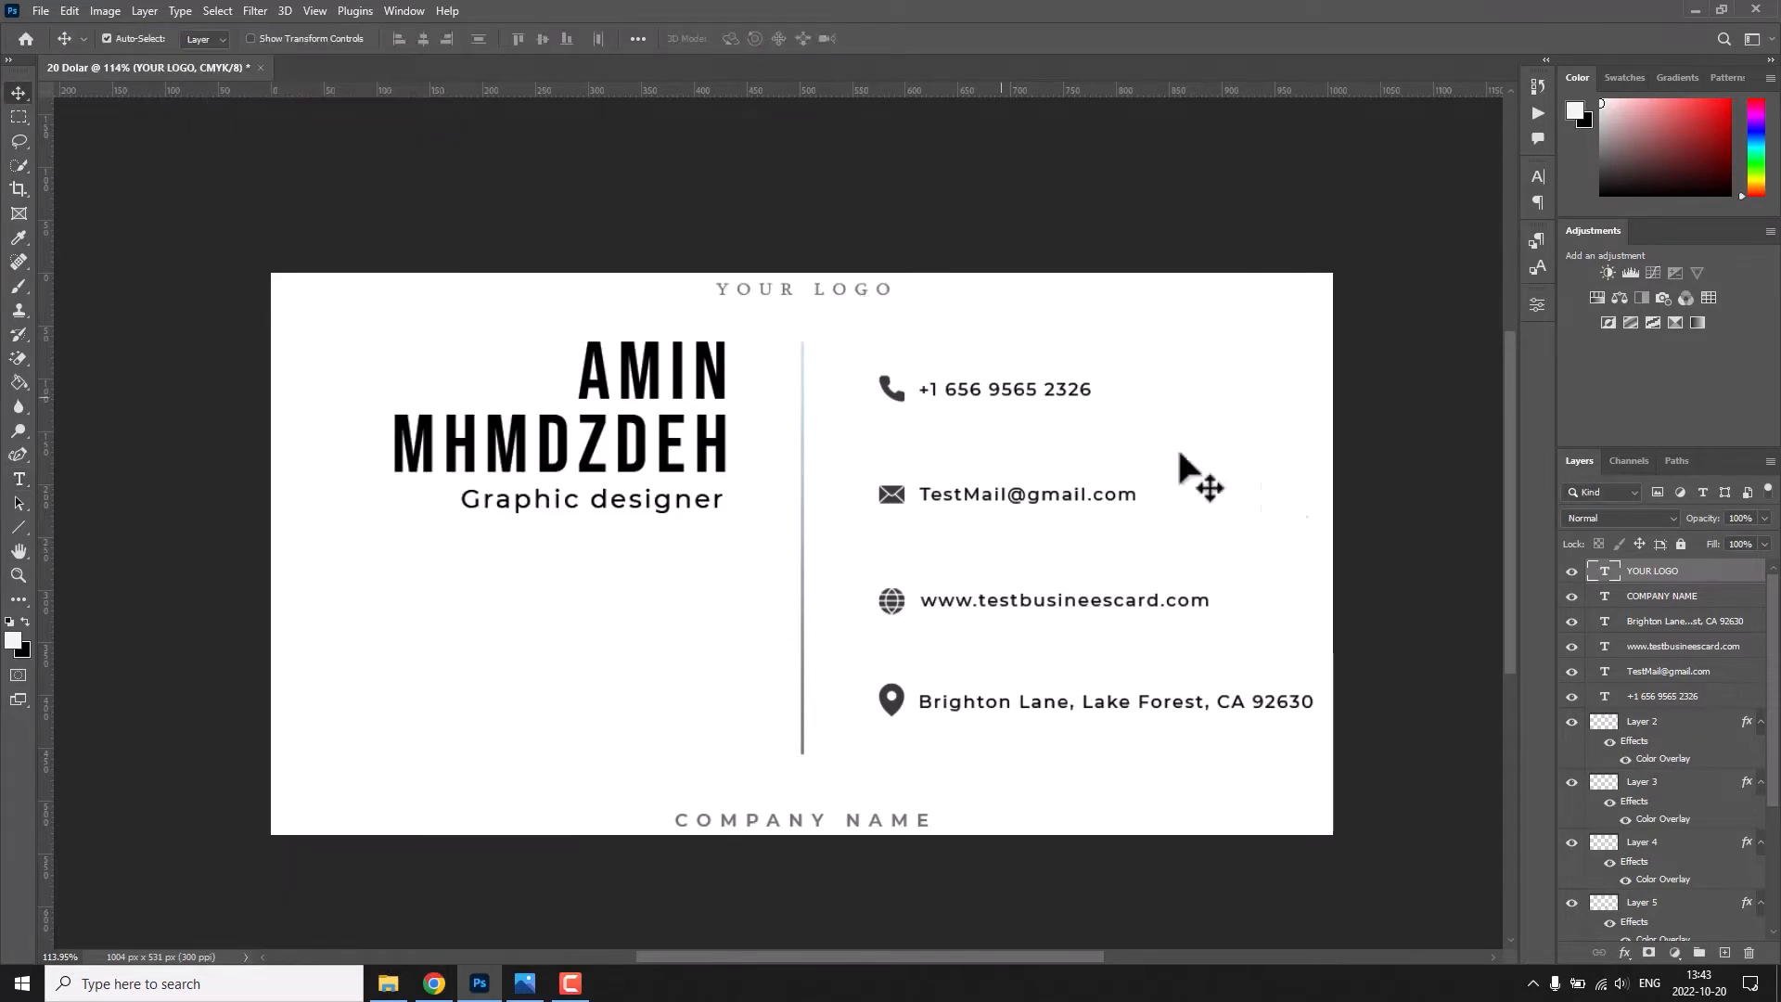
# Group the text layers from YOUR LOGO through the phone number and name the group Text.
pyautogui.keyDown('shift'); pyautogui.click(1681, 705); pyautogui.keyUp('shift')
pyautogui.hotkey('ctrl', 'g')
pyautogui.doubleClick(1644, 570)
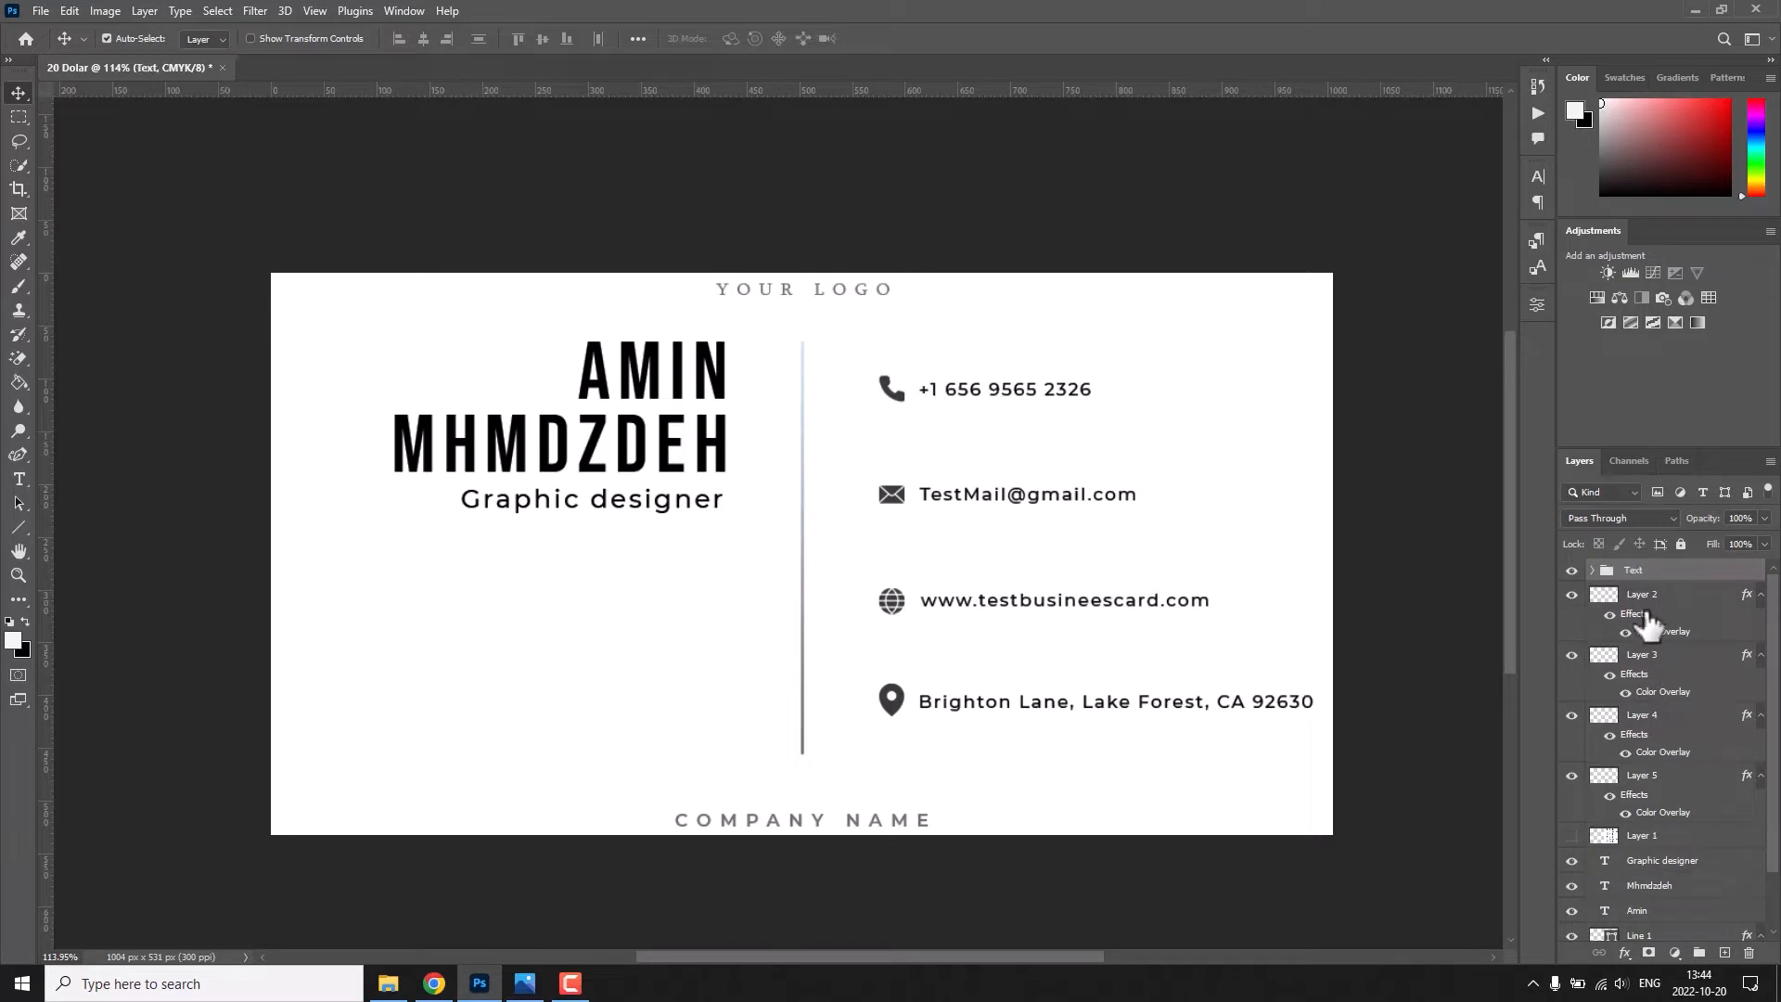
# Group the four contact icon layers and name the group Icon.
pyautogui.click(1646, 614)
pyautogui.keyDown('shift'); pyautogui.click(1677, 775); pyautogui.keyUp('shift')
pyautogui.hotkey('ctrl', 'g')
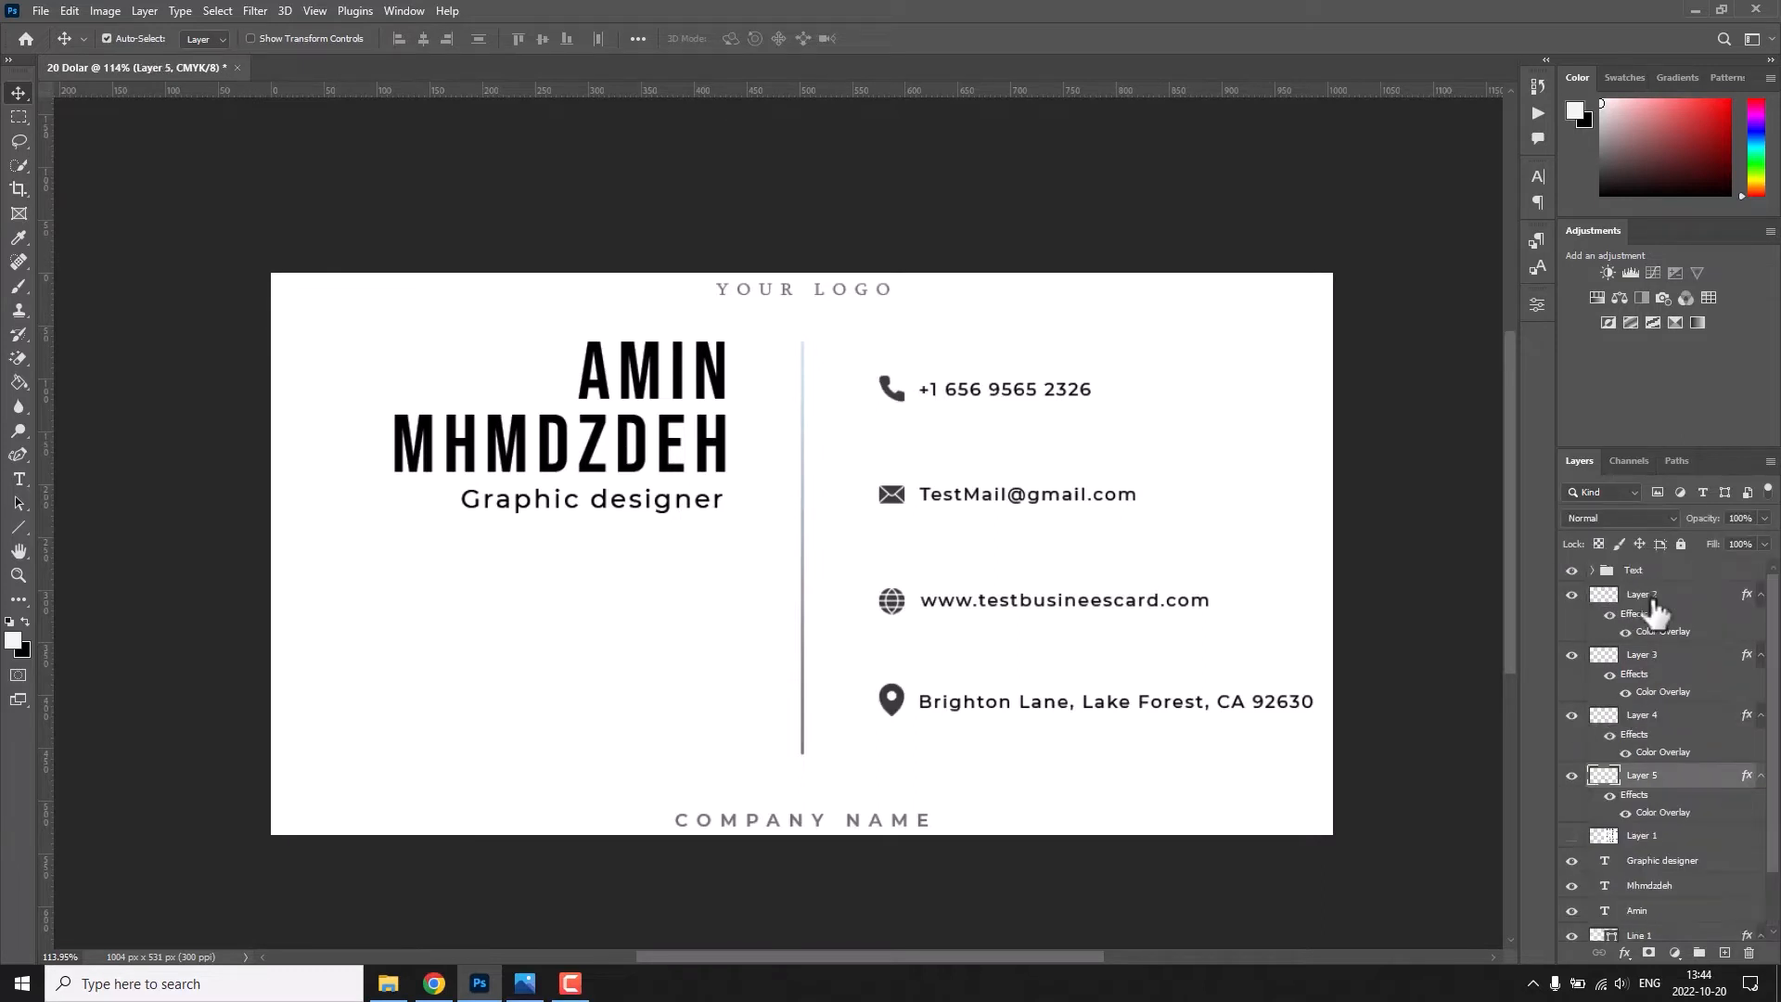
pyautogui.doubleClick(1644, 593)
# Rename the white background layer Bg and gather the card's front-side layers in a group named Front.
pyautogui.moveTo(1636, 570); pyautogui.dragTo(1640, 573)
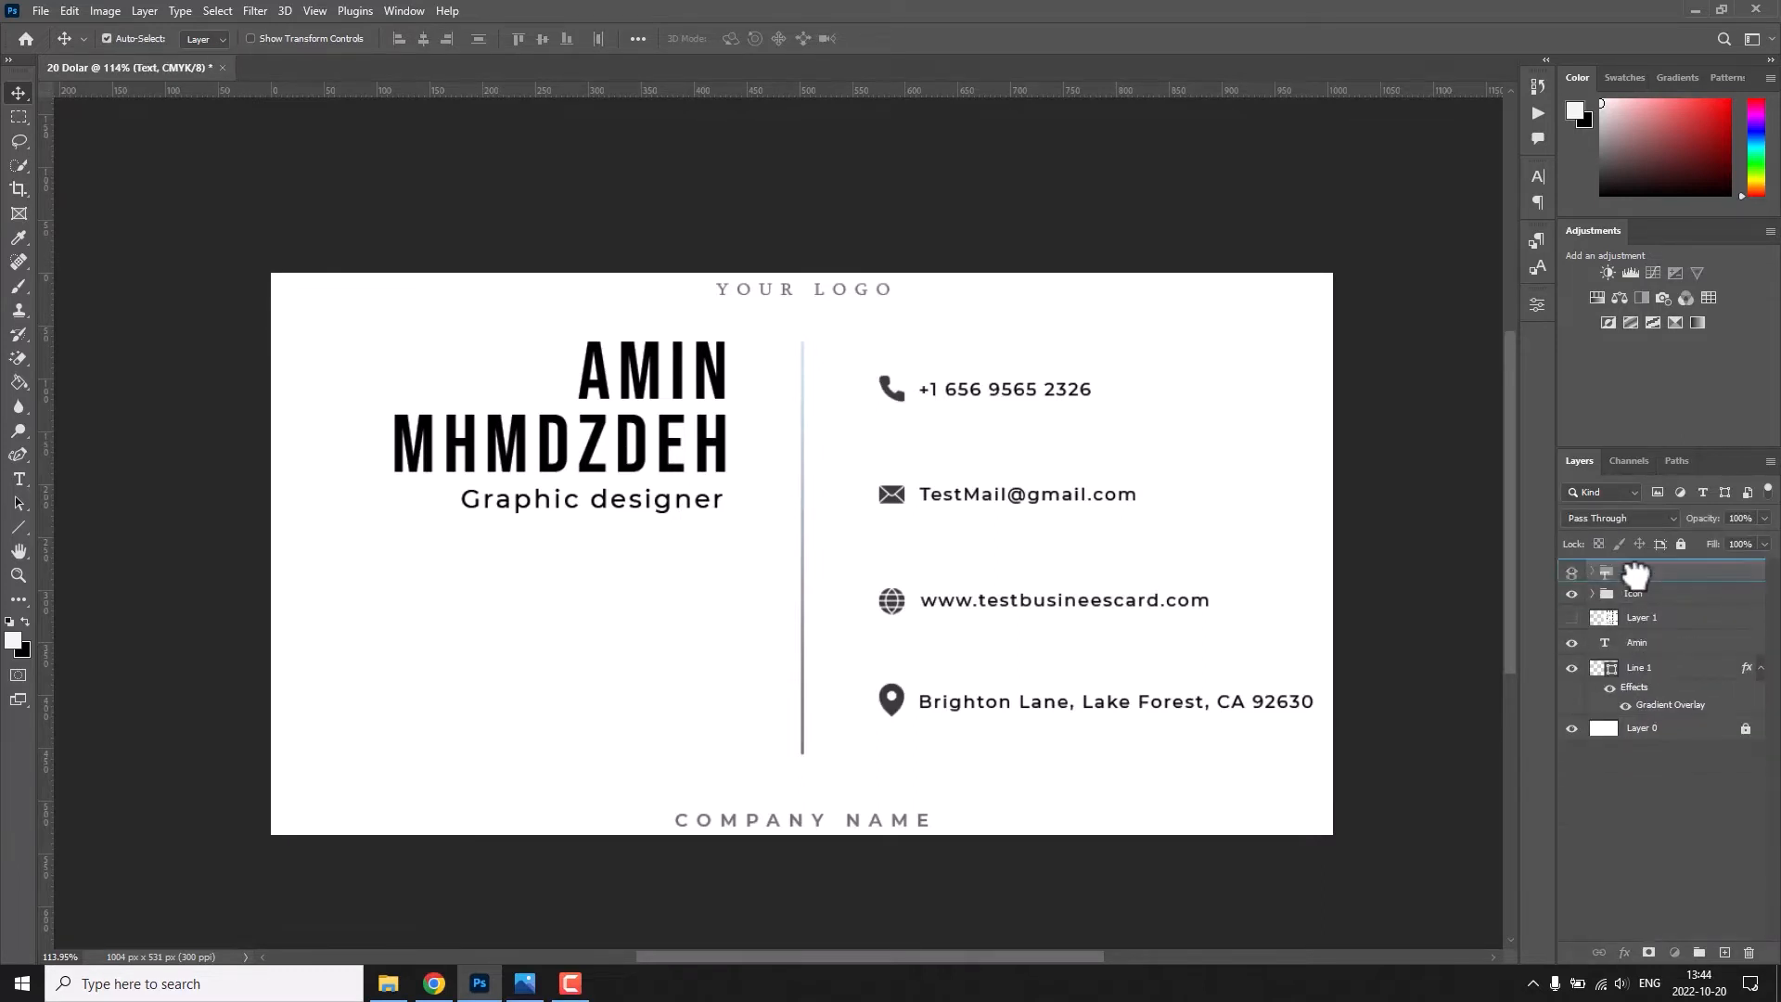
pyautogui.click(1726, 644)
pyautogui.click(884, 371)
pyautogui.click(883, 369)
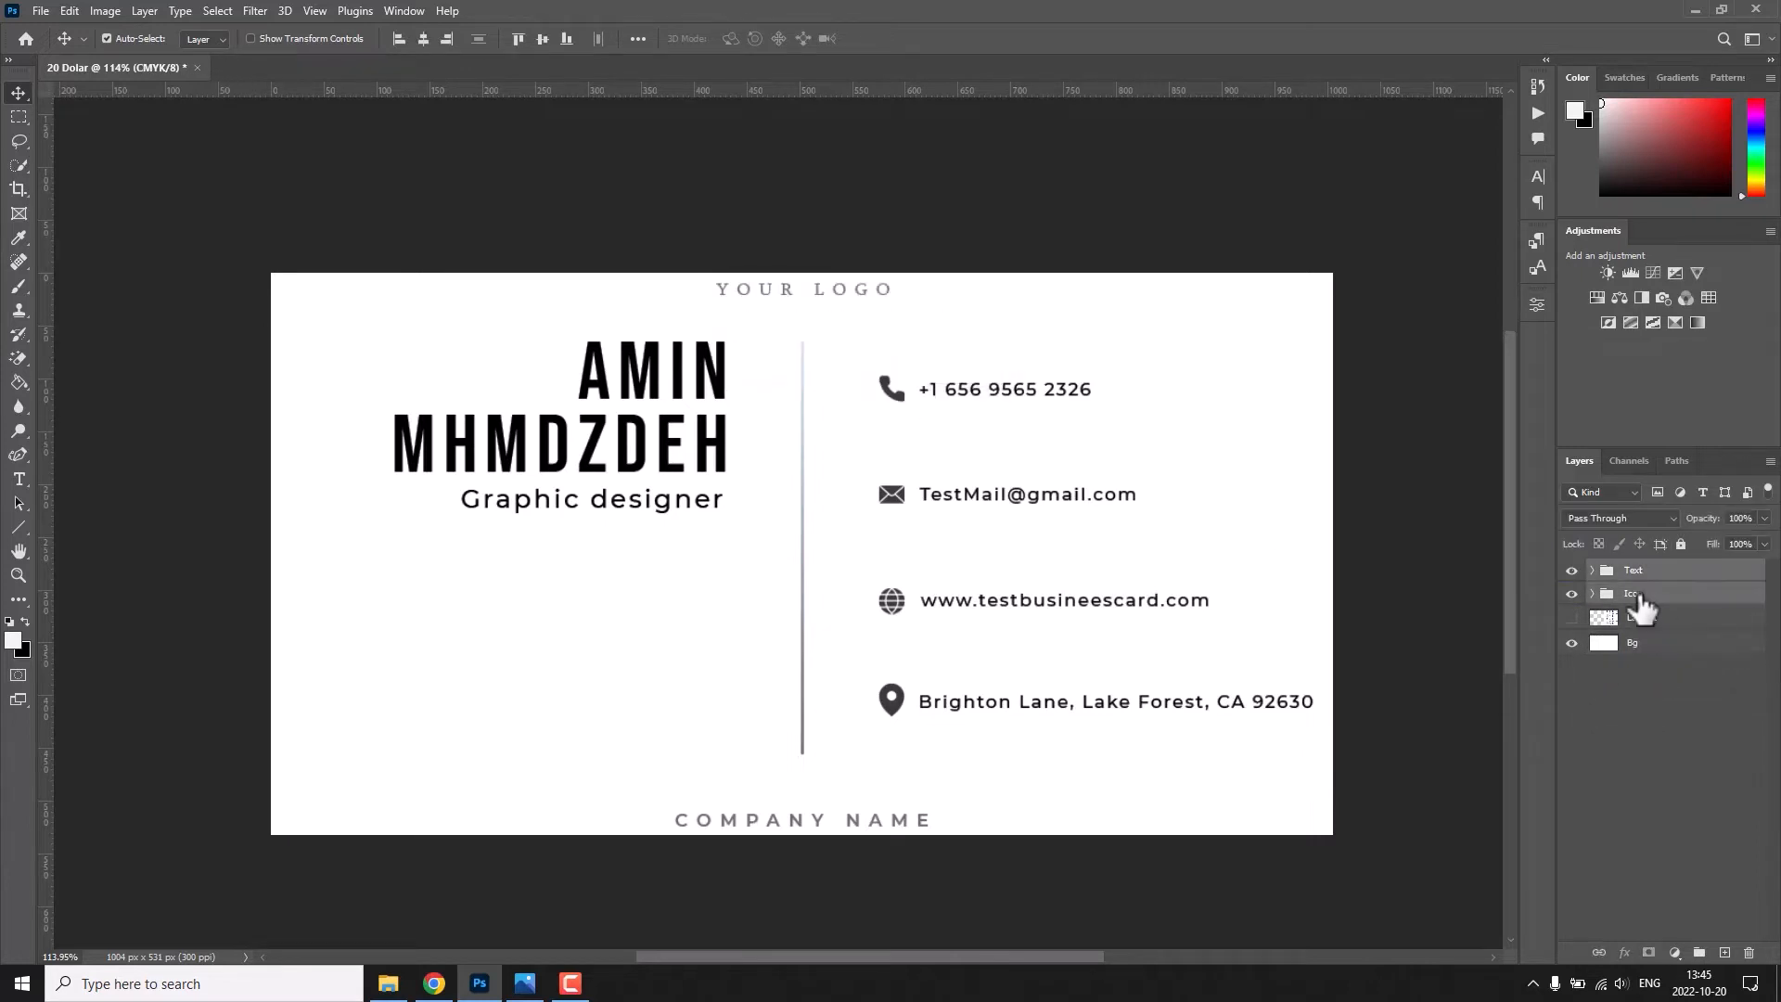
pyautogui.doubleClick(1642, 570)
pyautogui.write('Front')
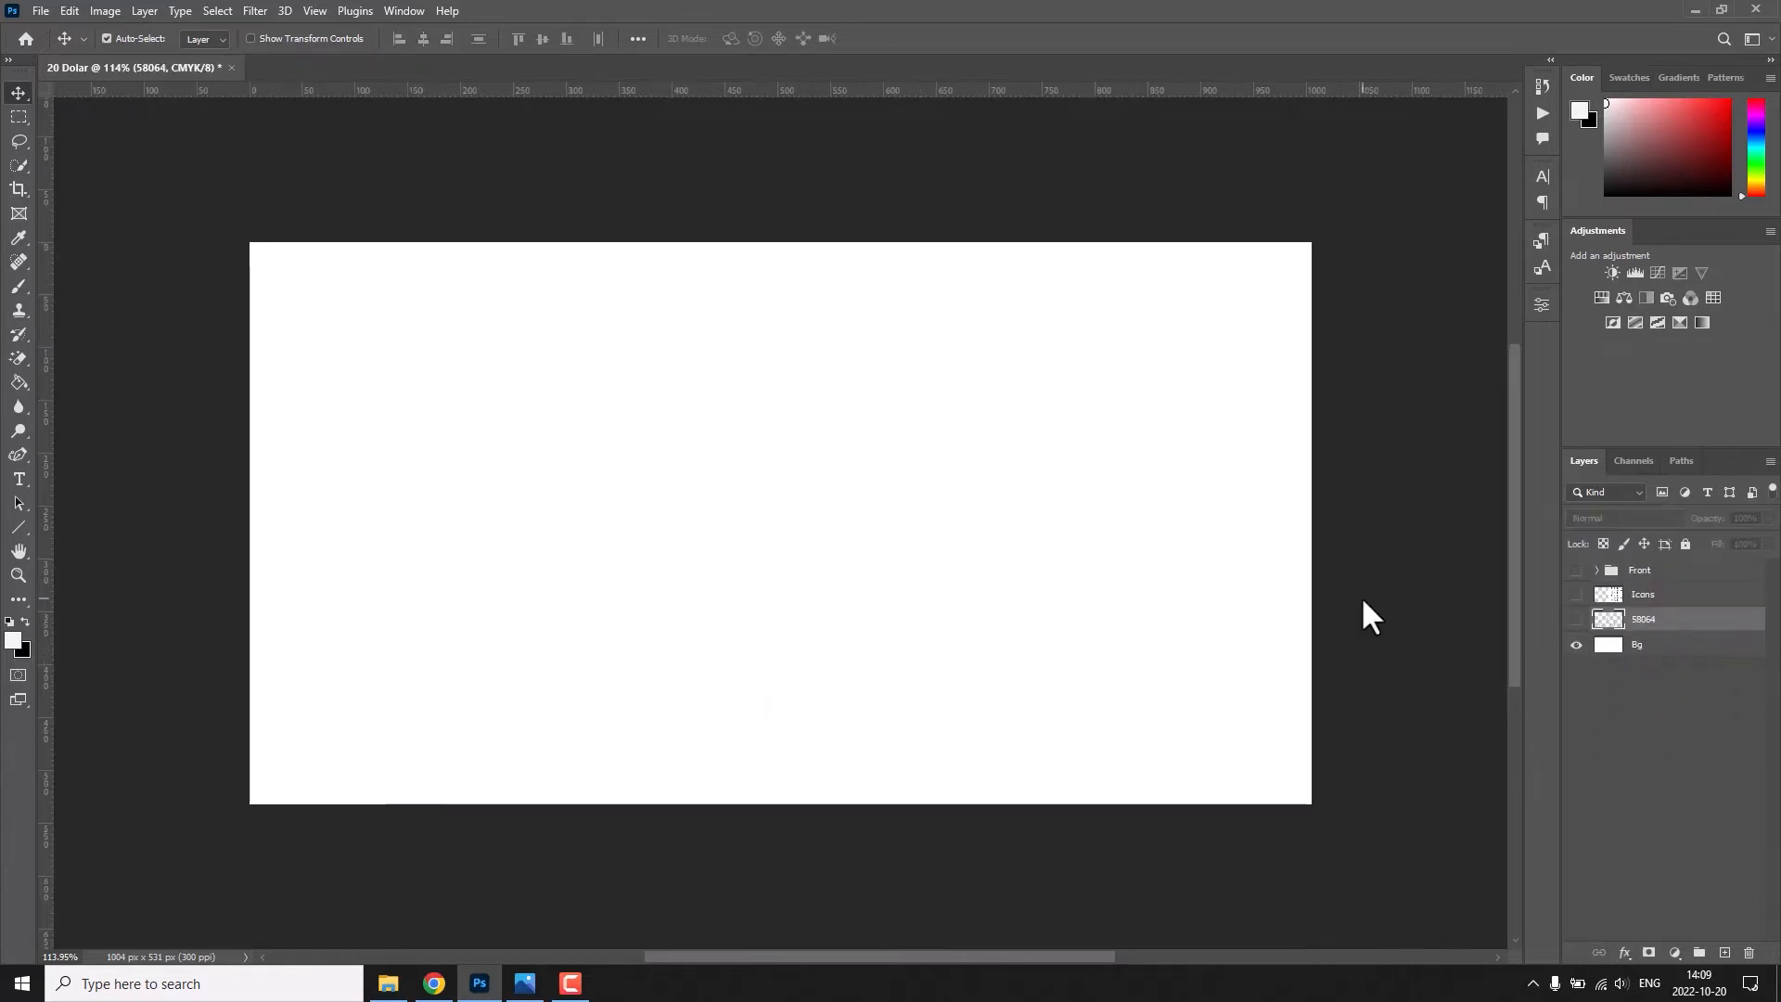
# Show the line pattern layer 58064 and rename it Lins.
pyautogui.click(1578, 619)
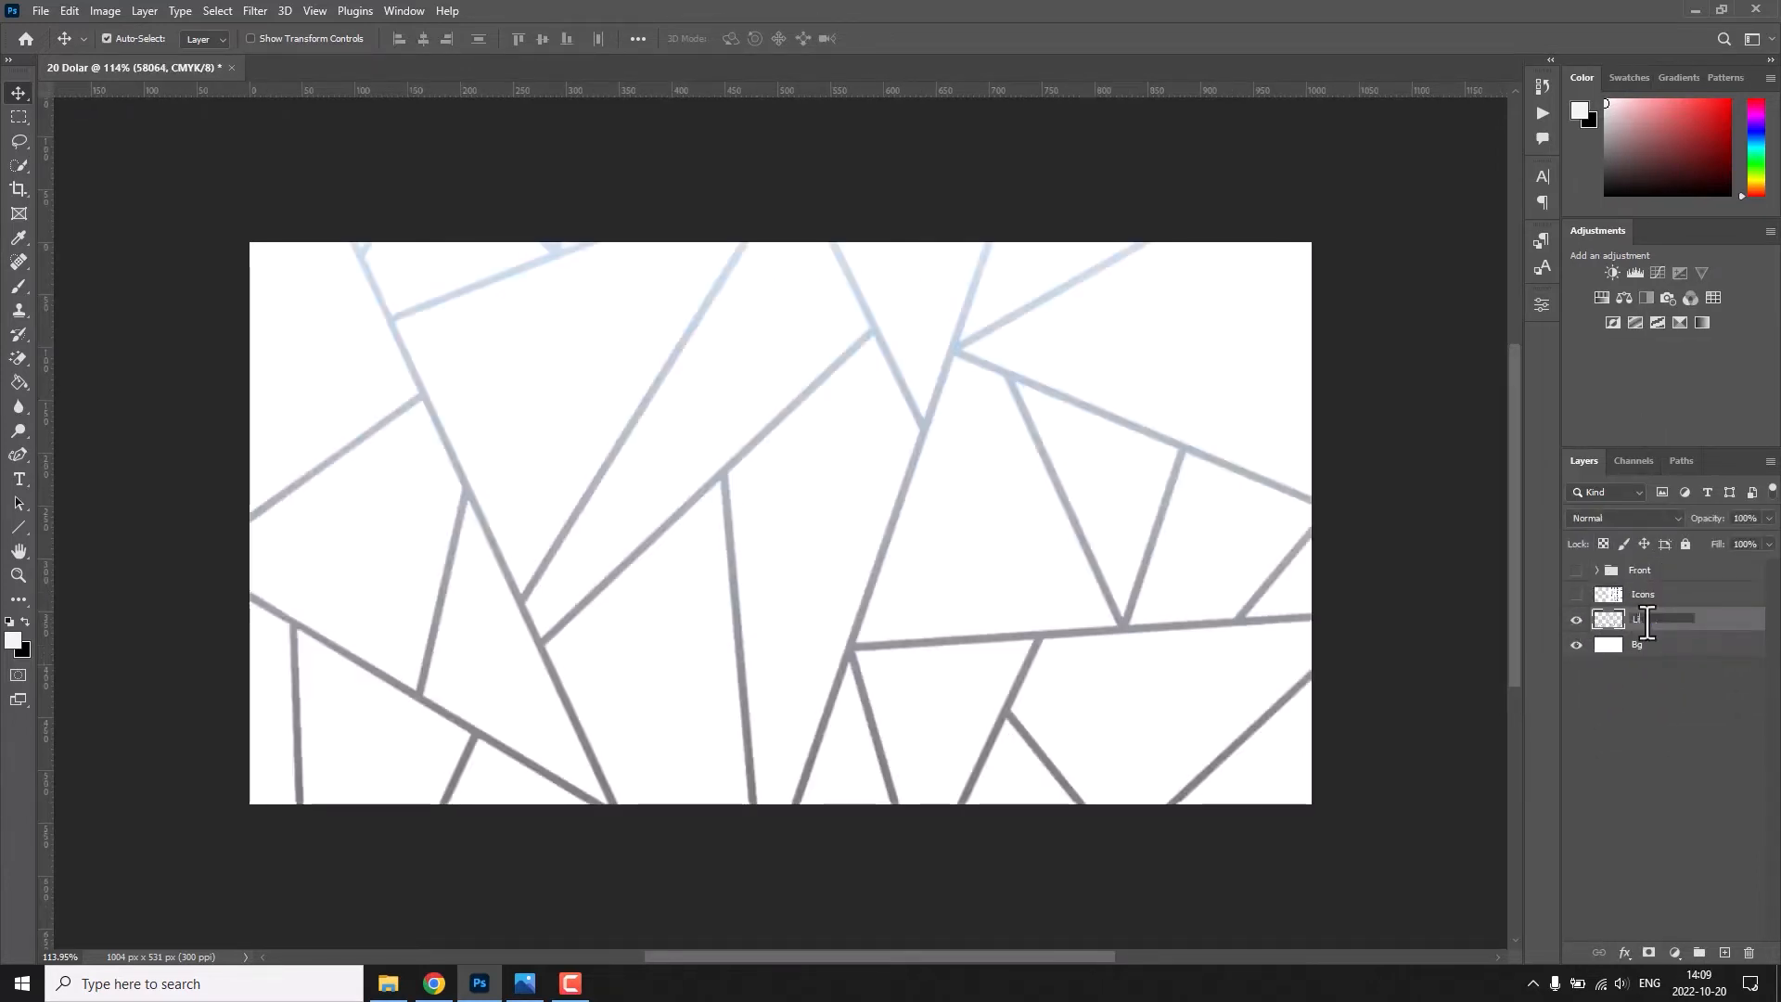
# Draw a rectangle of about 491 by 282 px over the pattern, round its corners by 10 px and centre it on the card.
pyautogui.click(19, 526)
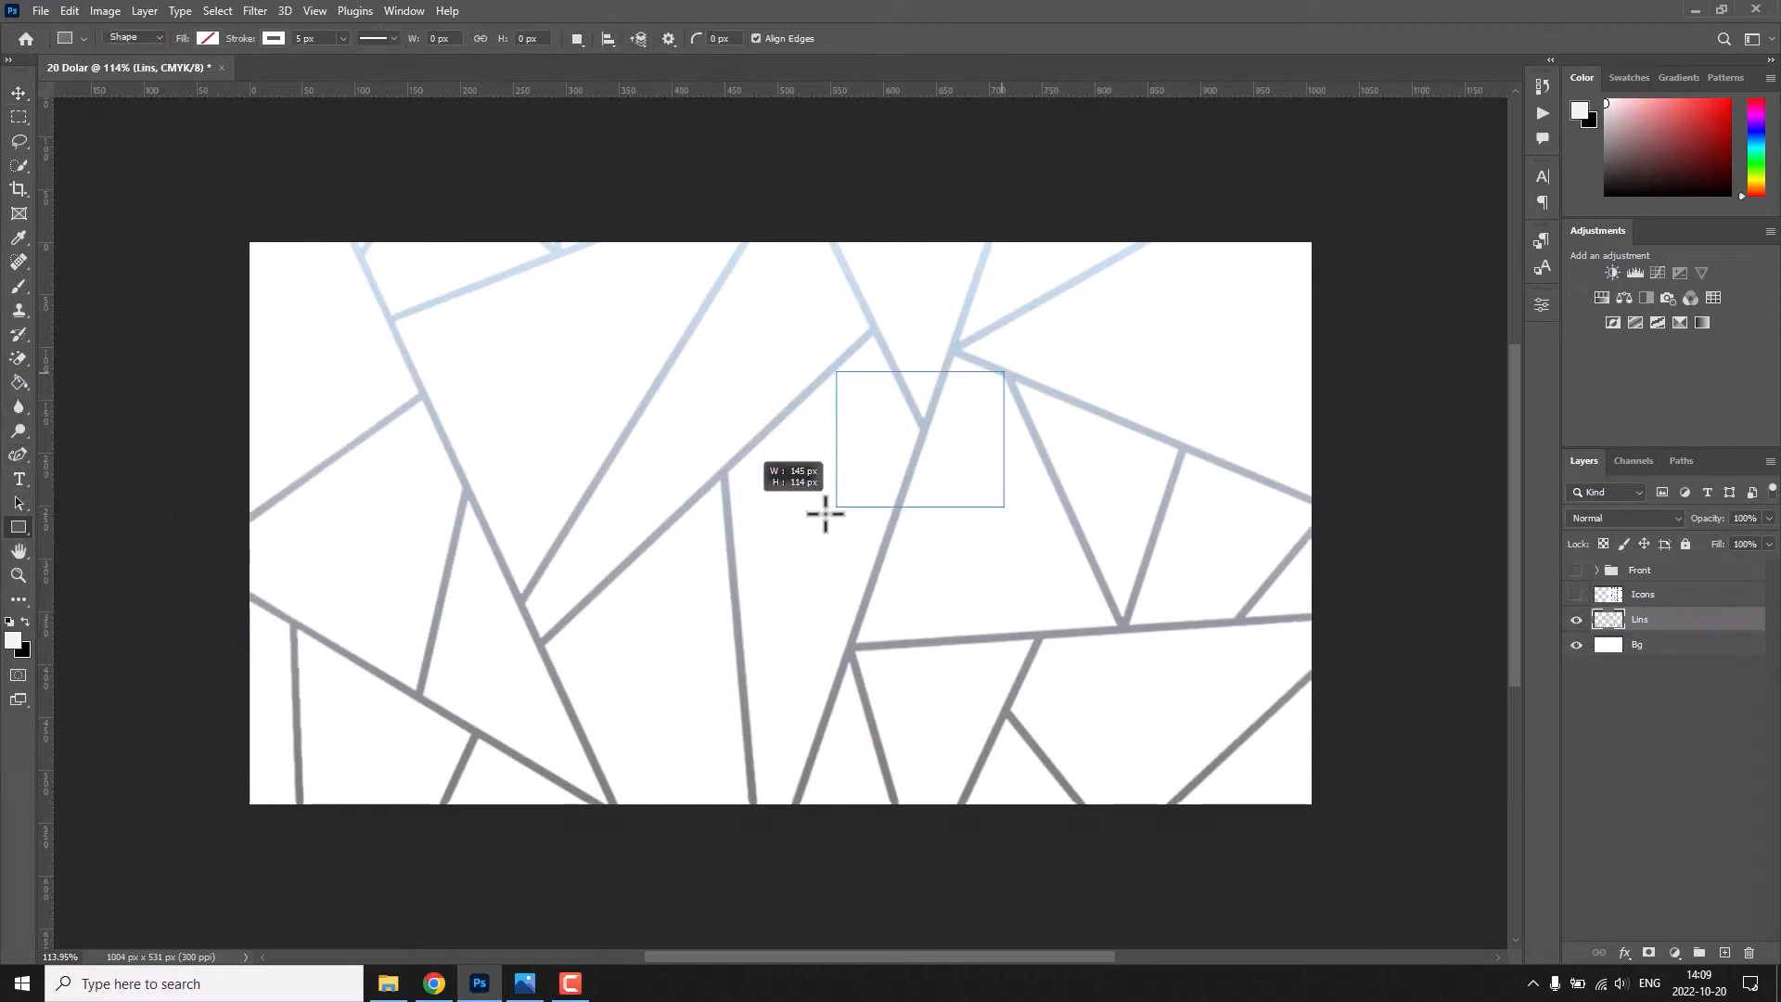
pyautogui.moveTo(824, 513); pyautogui.dragTo(485, 669)
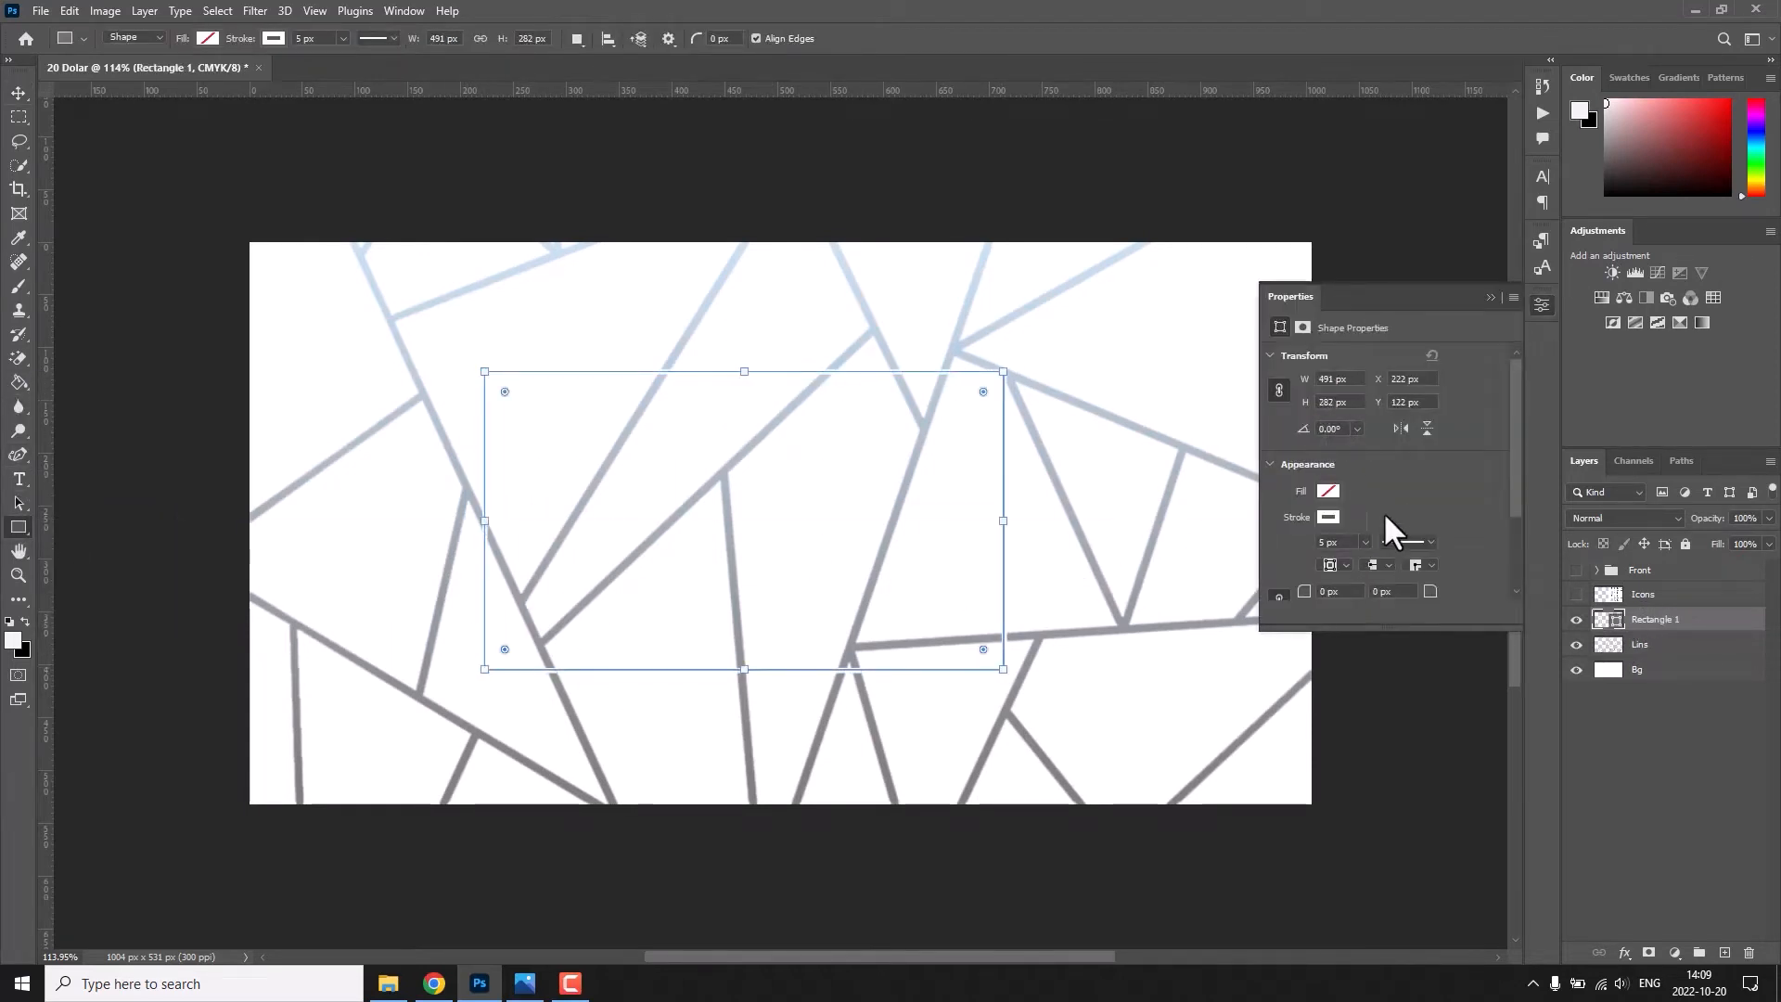
pyautogui.scroll(-2, 1383, 511)
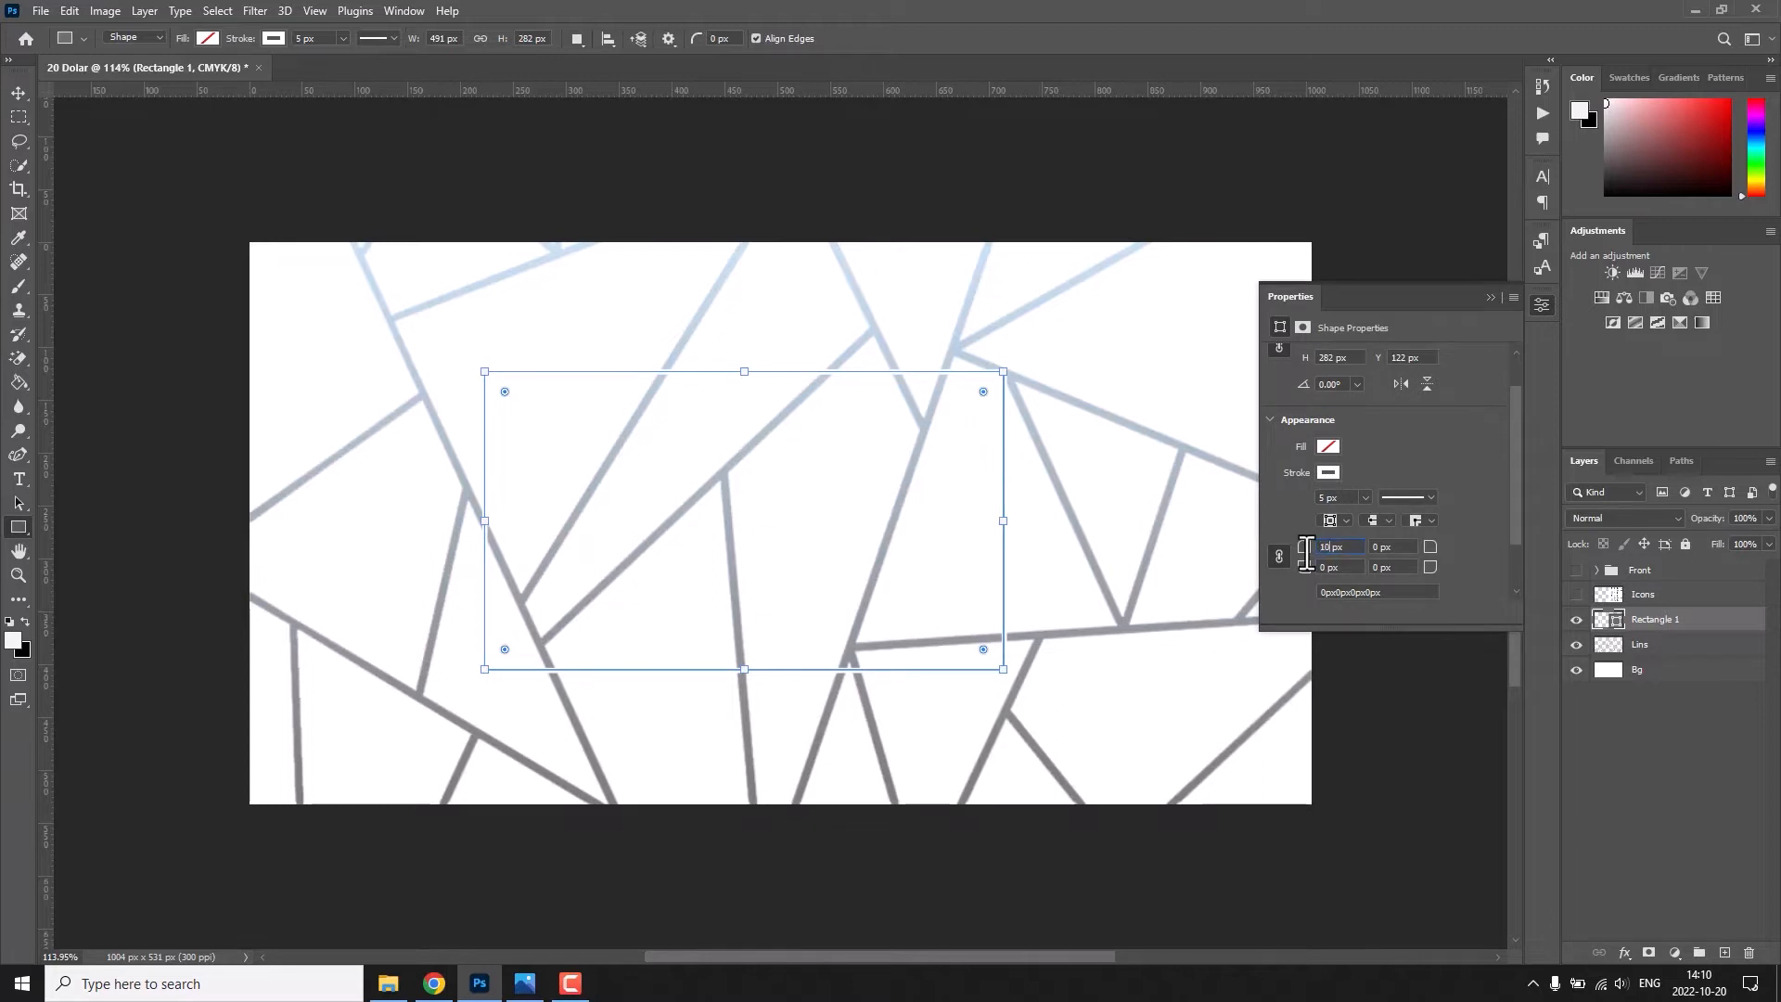
pyautogui.press('v')
pyautogui.hotkey('ctrl', 'a')
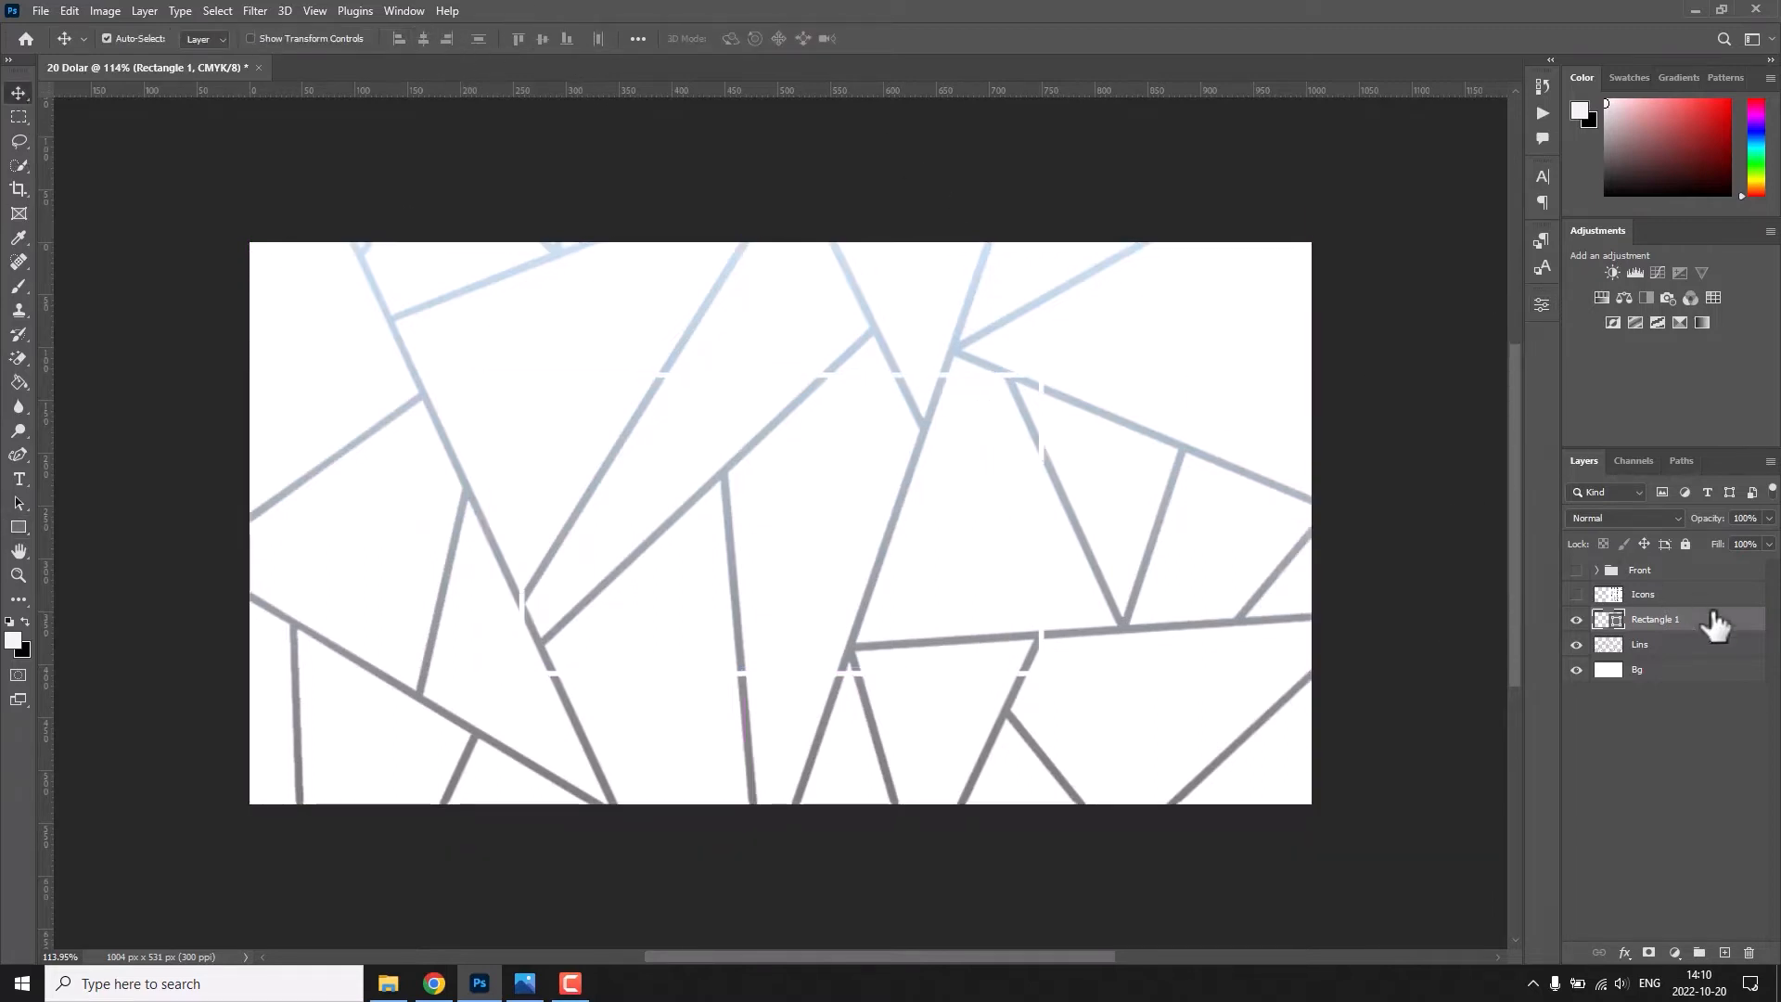
# Fill the rectangle with white and remove its shape stroke.
pyautogui.press('u')
pyautogui.click(271, 39)
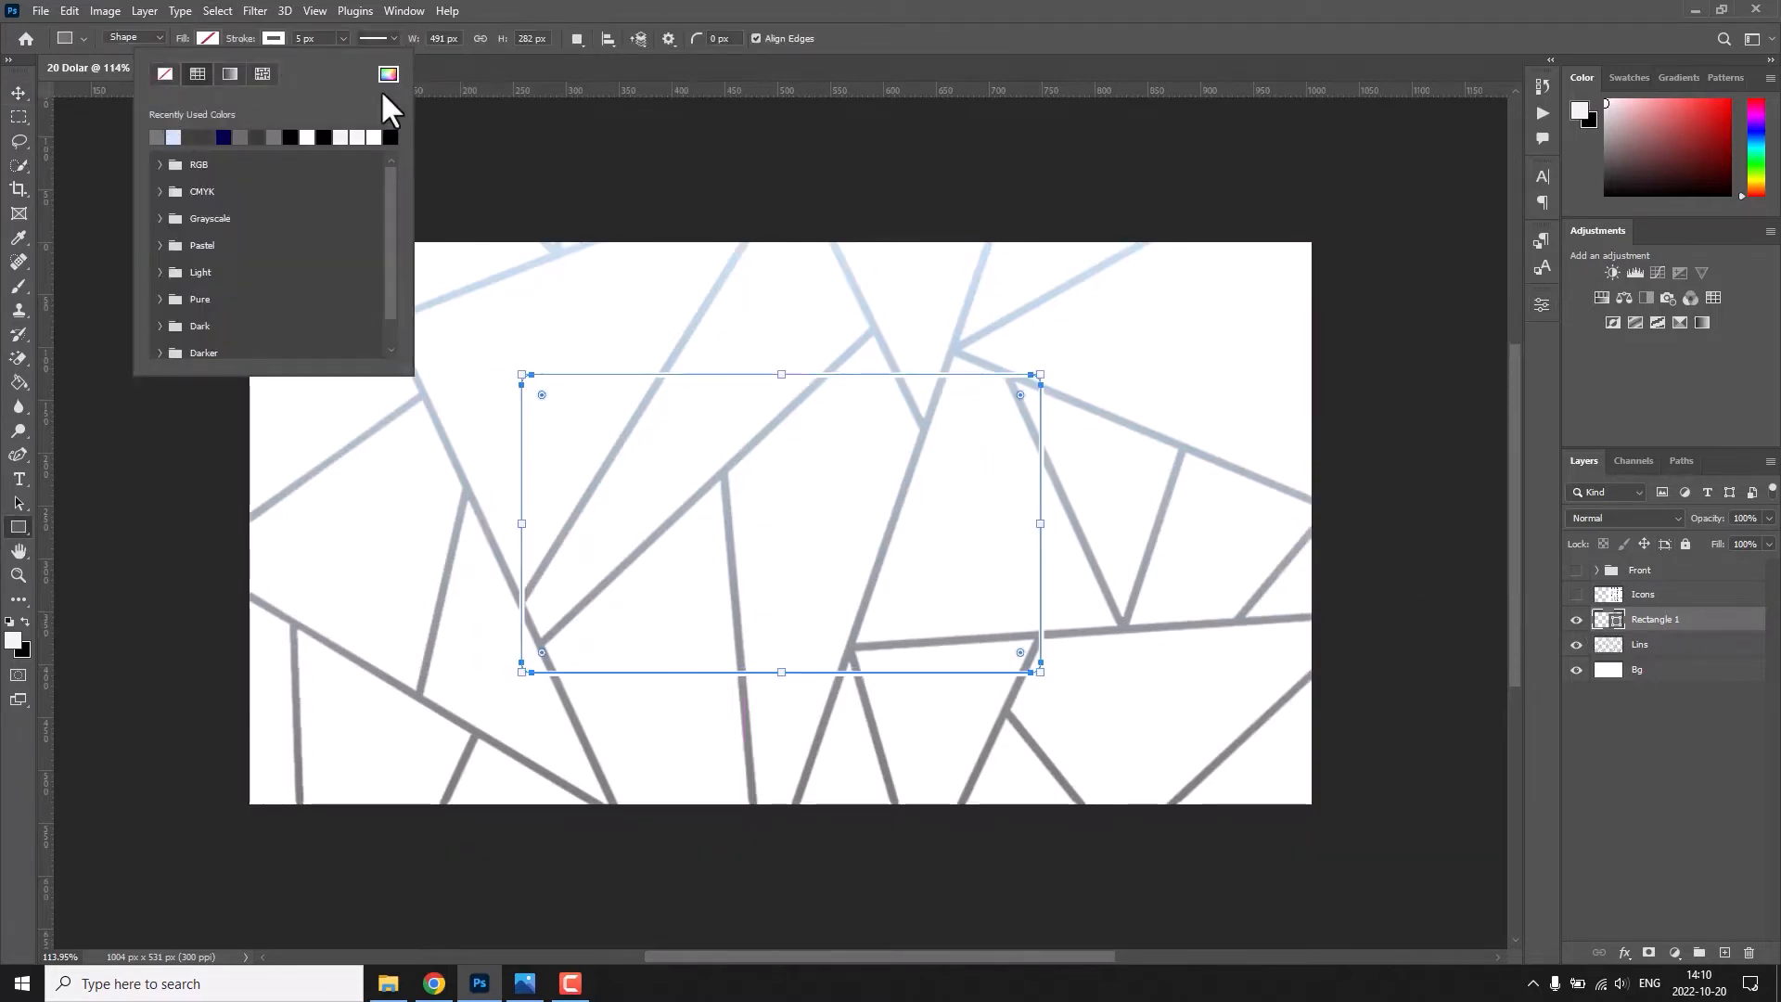
pyautogui.click(208, 39)
pyautogui.click(91, 137)
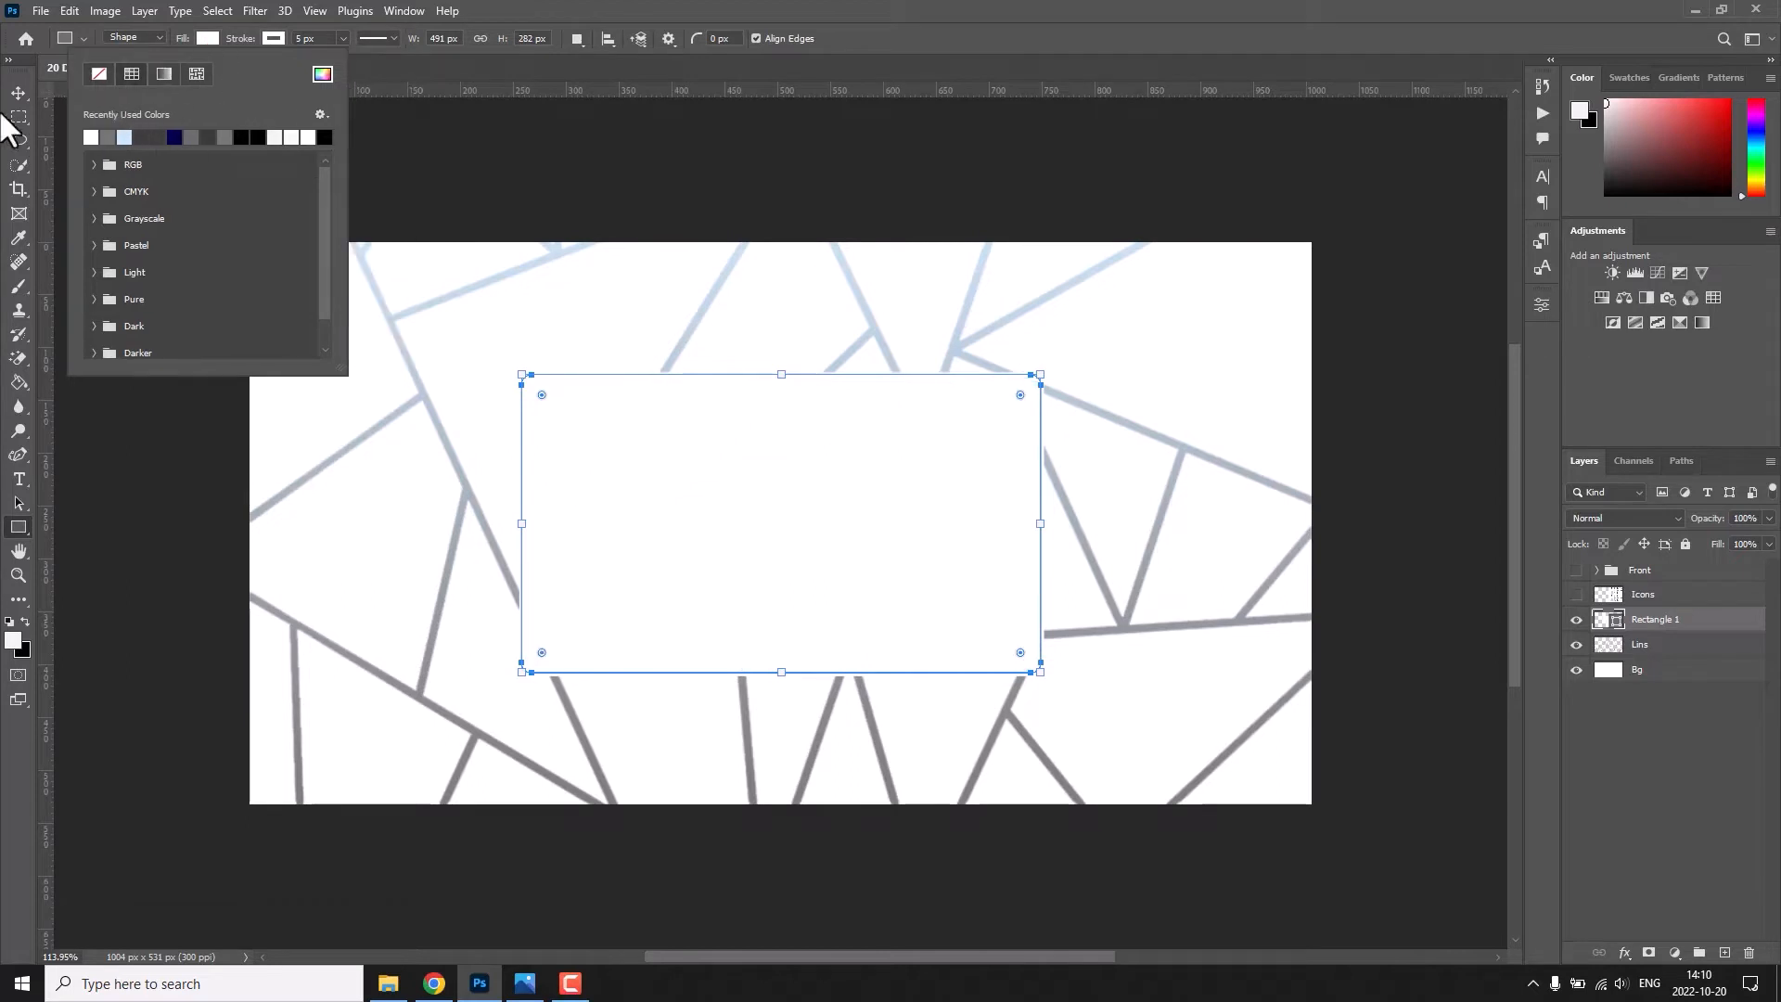
pyautogui.click(16, 92)
pyautogui.click(14, 532)
pyautogui.click(274, 40)
pyautogui.click(162, 74)
pyautogui.click(18, 93)
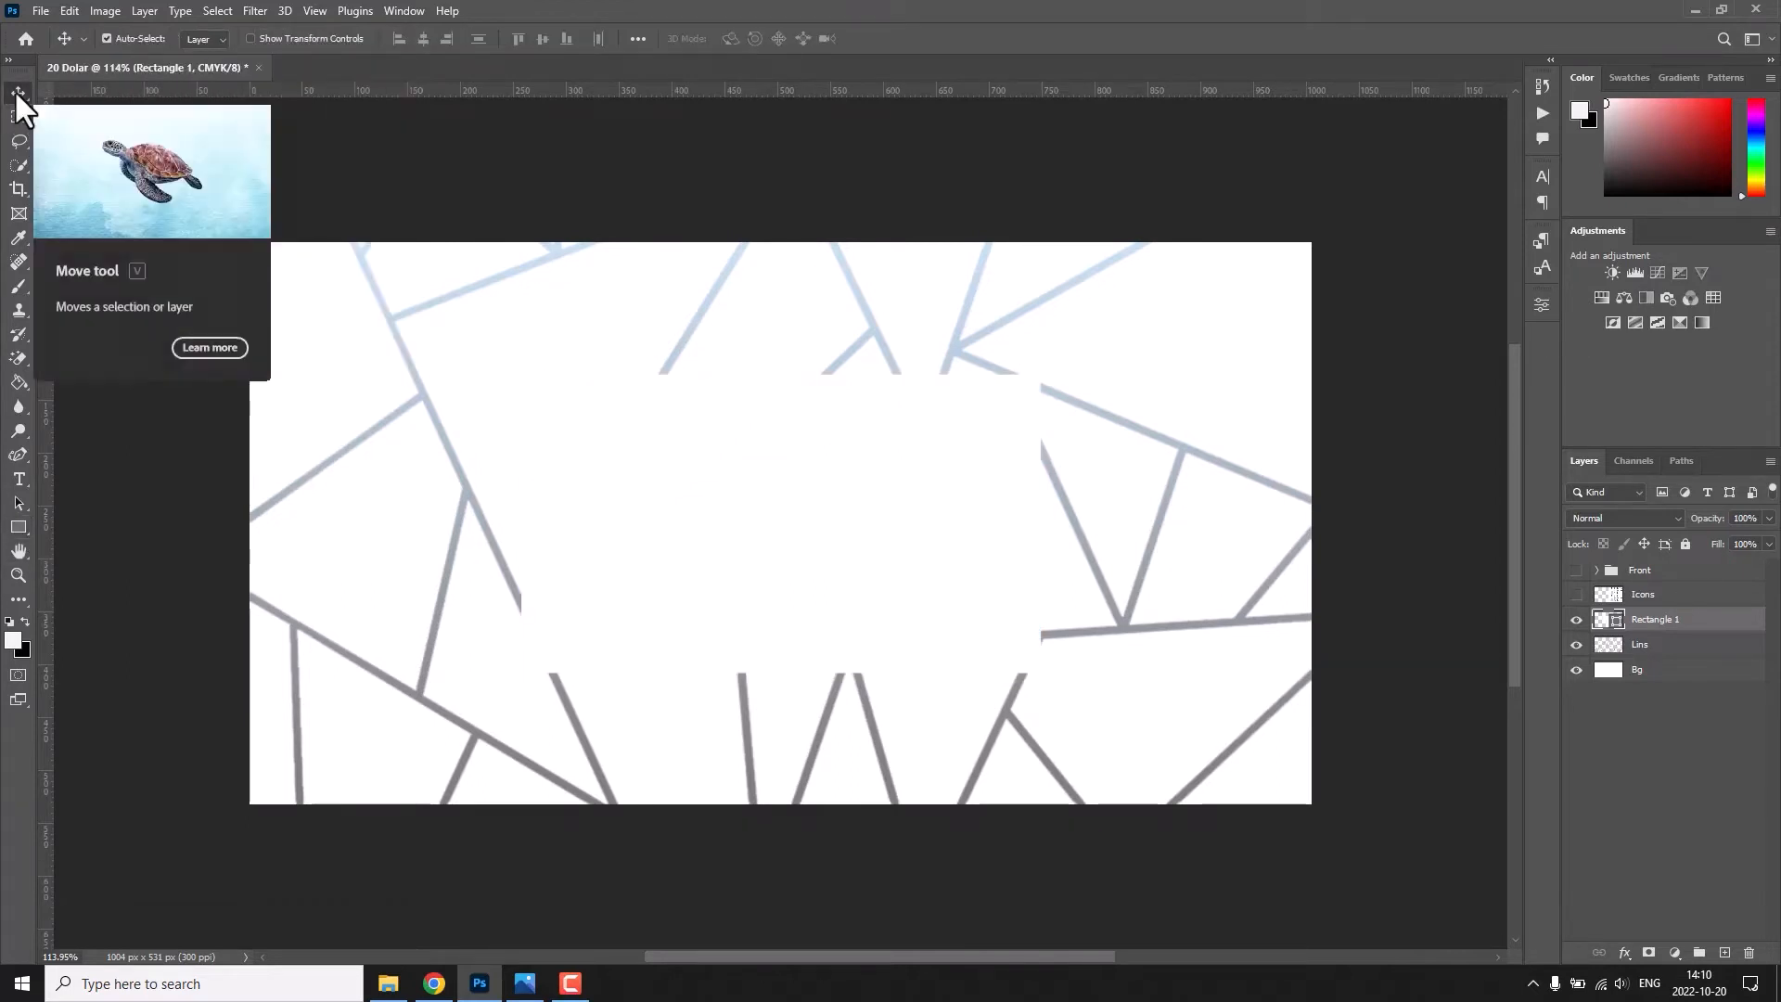
# Add a gradient Stroke effect to the rectangle and set the gradient's start colour to cyan 42e7ff.
pyautogui.doubleClick(1715, 624)
pyautogui.click(974, 490)
pyautogui.click(1206, 537)
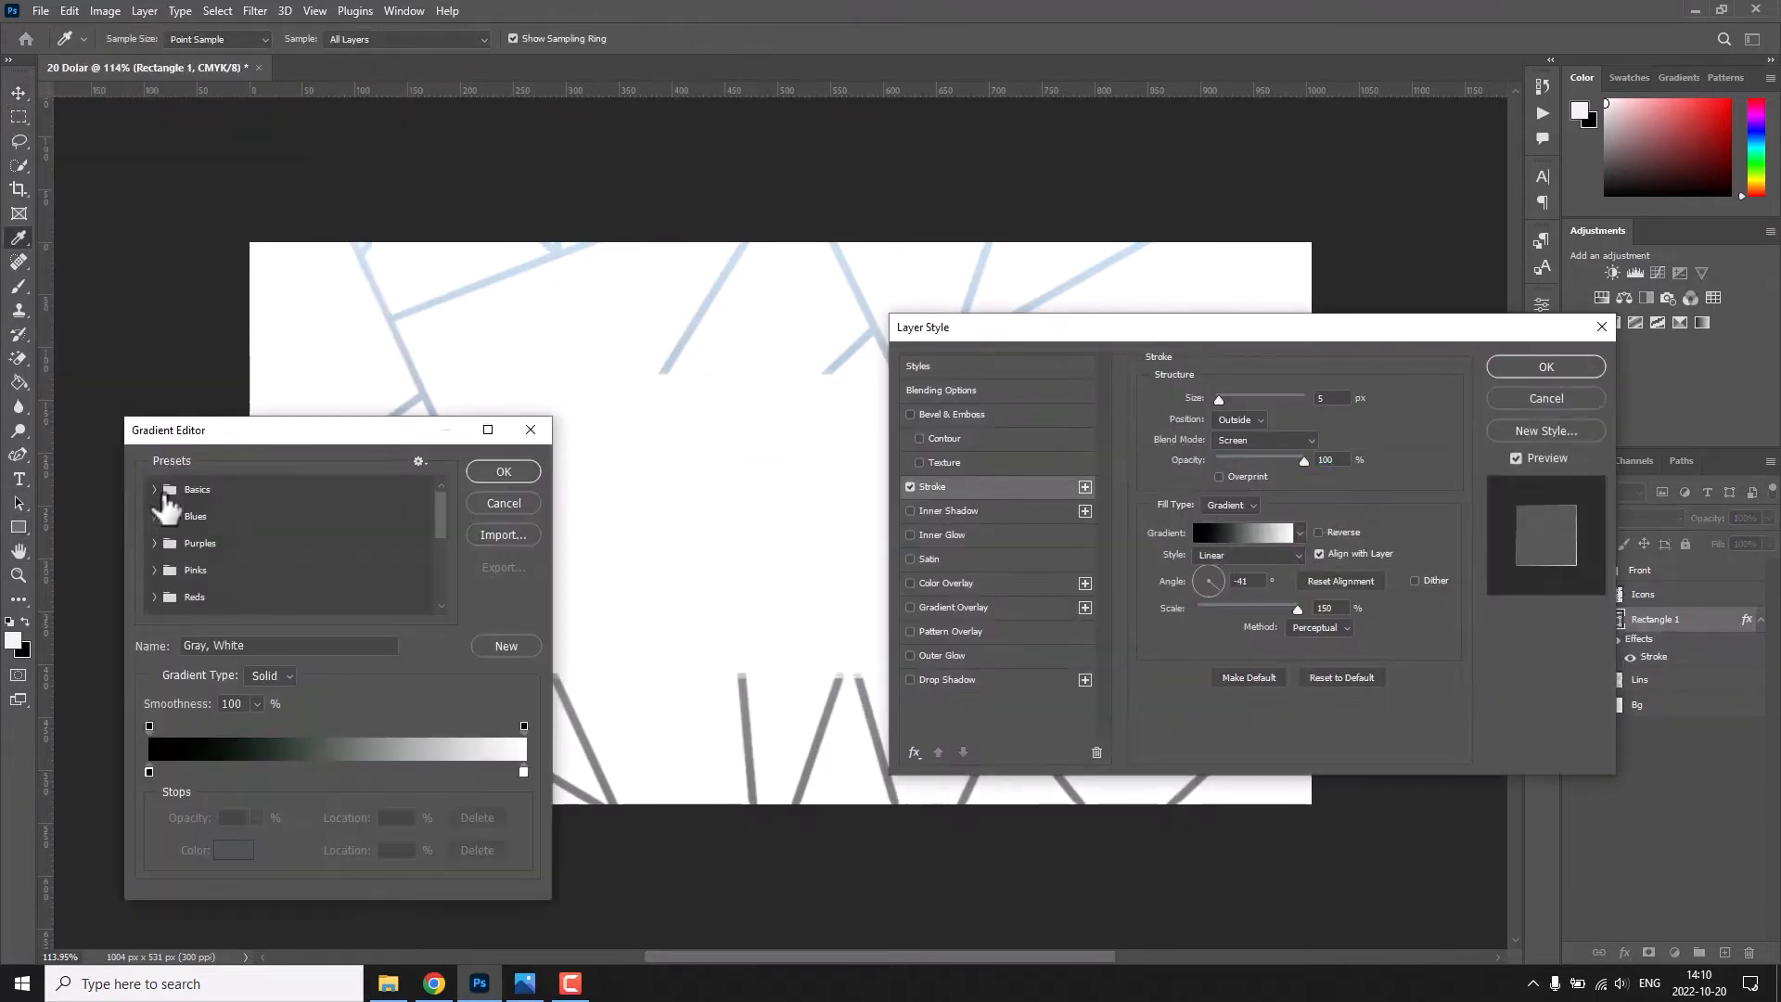
pyautogui.click(169, 490)
pyautogui.doubleClick(148, 771)
pyautogui.click(1144, 421)
pyautogui.click(1057, 326)
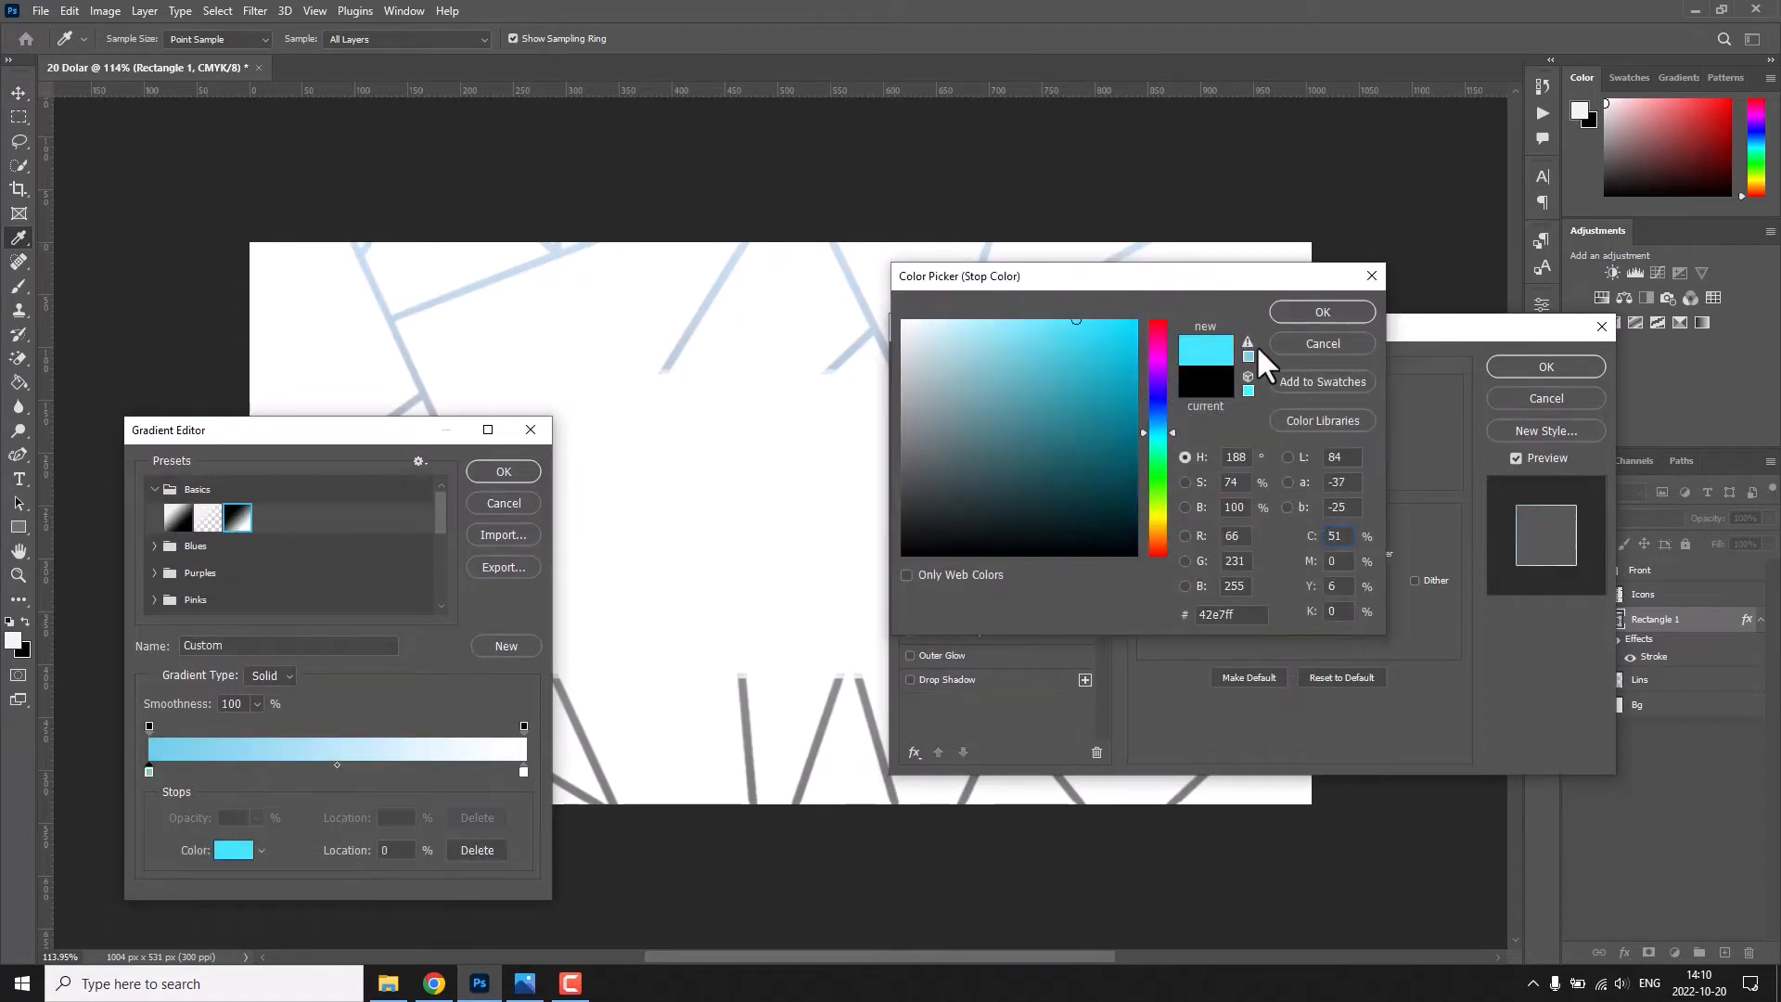
pyautogui.click(1323, 312)
# Try a pale blue as the end colour of the stroke gradient.
pyautogui.doubleClick(524, 771)
pyautogui.click(919, 319)
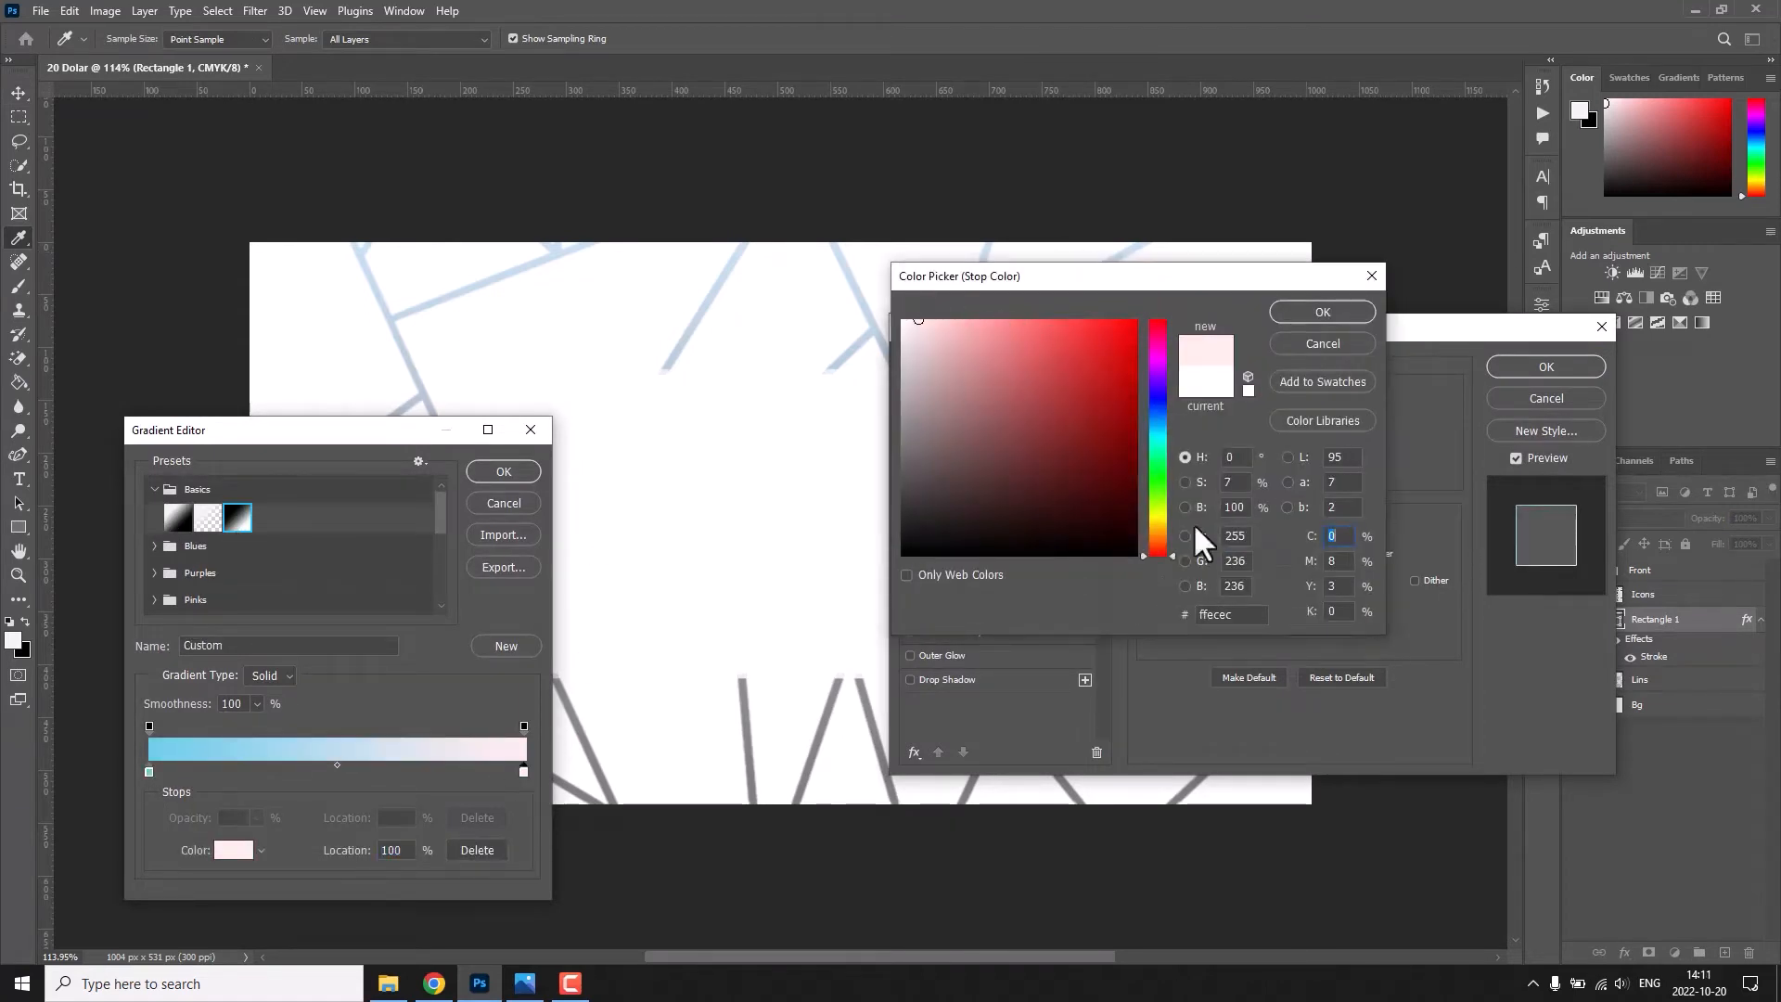
pyautogui.click(1157, 429)
pyautogui.click(957, 321)
pyautogui.click(1306, 316)
pyautogui.press('Return')
# Set the stroke's blend mode to Normal and the gradient's end colour to grey 707070.
pyautogui.click(1253, 440)
pyautogui.click(1252, 457)
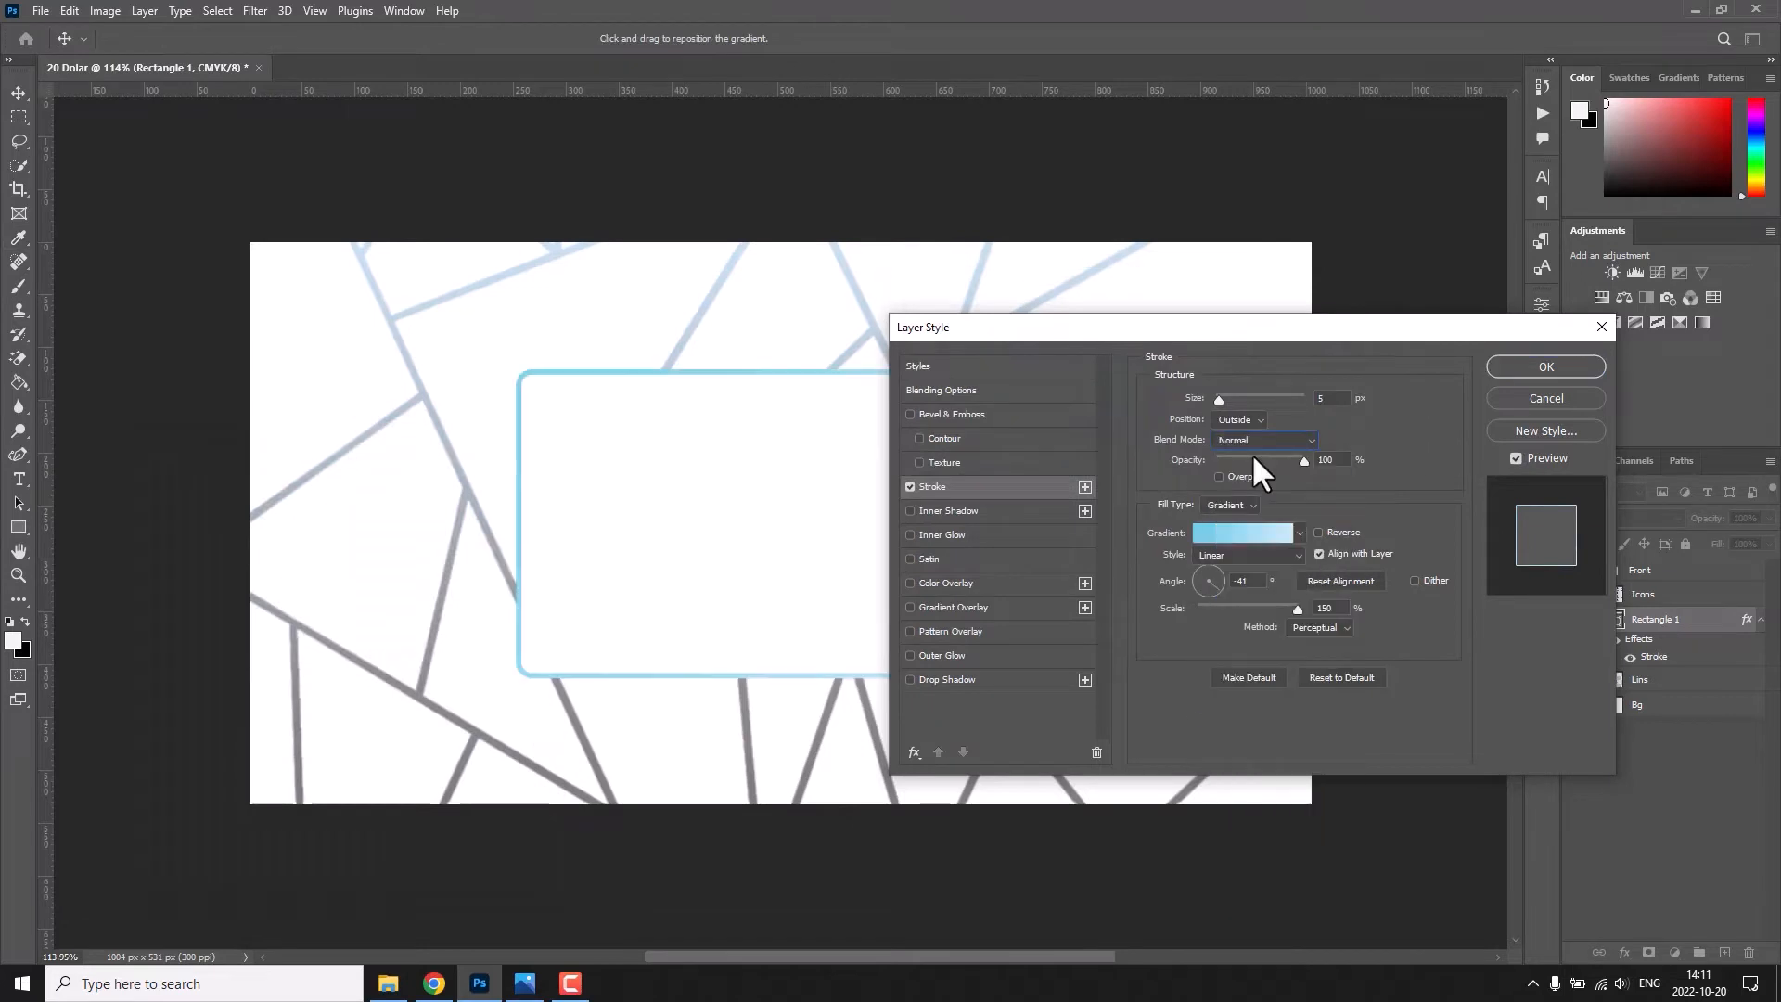
pyautogui.click(1260, 532)
pyautogui.doubleClick(523, 770)
pyautogui.click(925, 455)
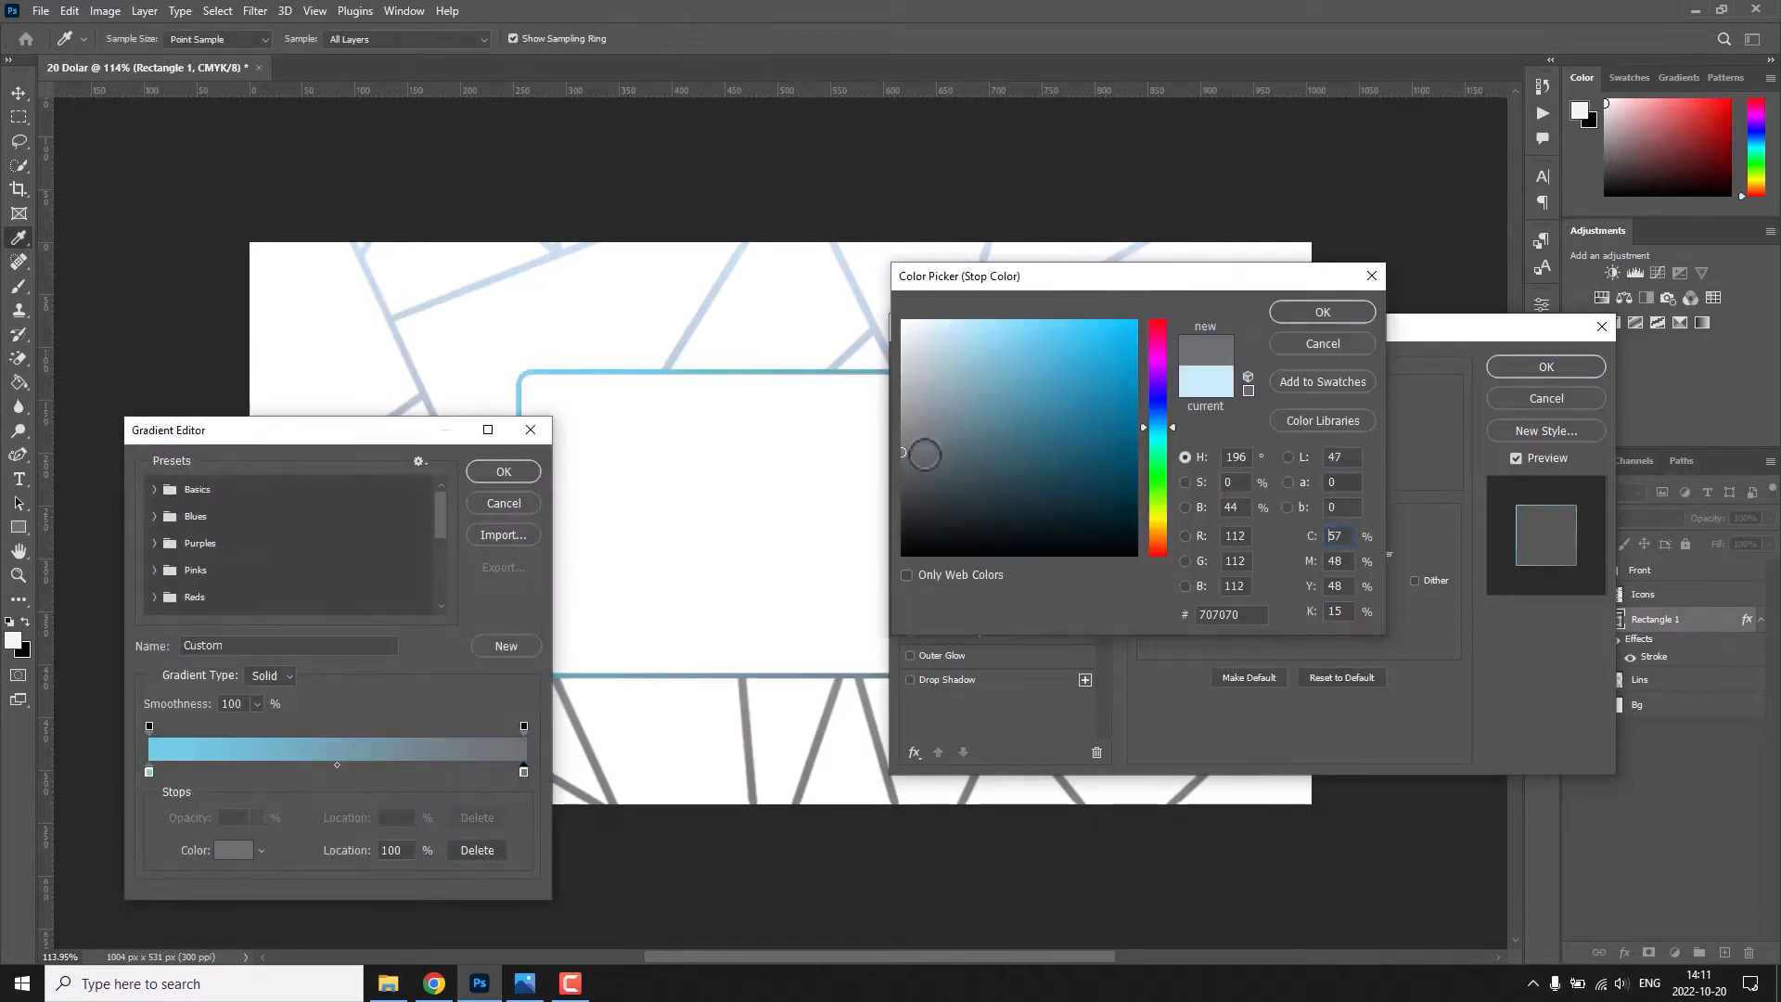
pyautogui.press('Return')
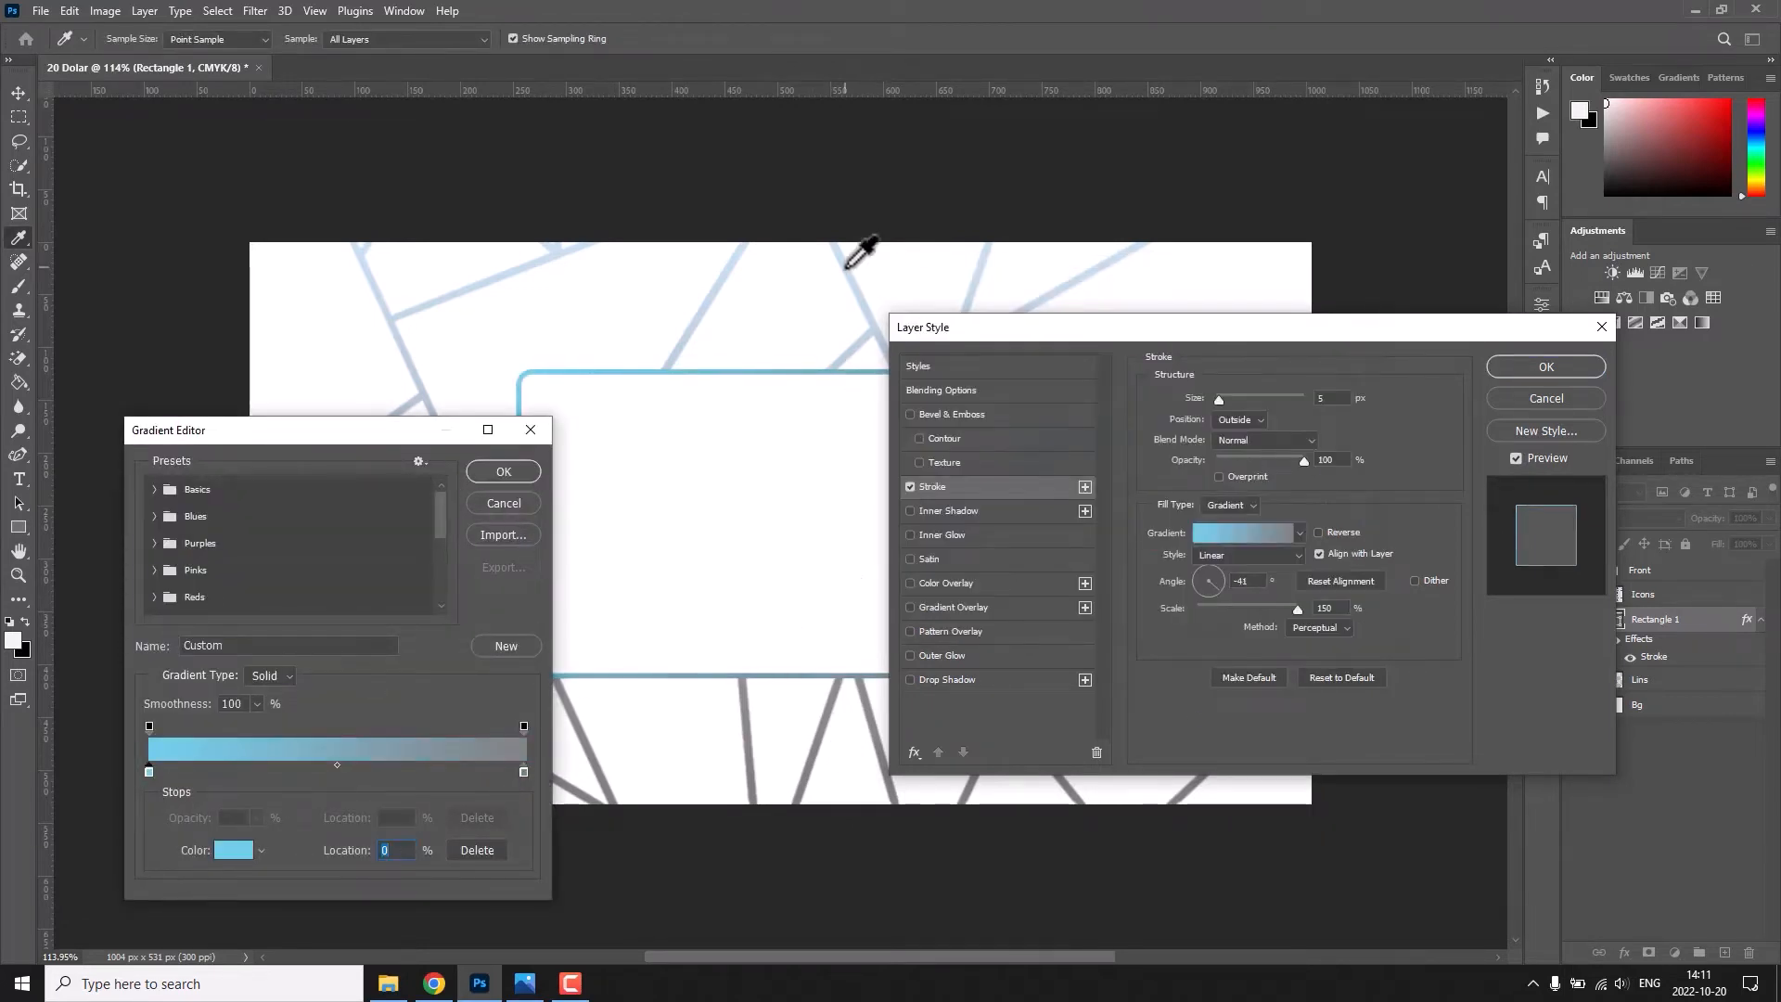
# Sample the light blue from the upper pattern lines as the stroke gradient's start colour.
pyautogui.click(846, 266)
pyautogui.doubleClick(149, 771)
pyautogui.press('Return')
pyautogui.press('Return')
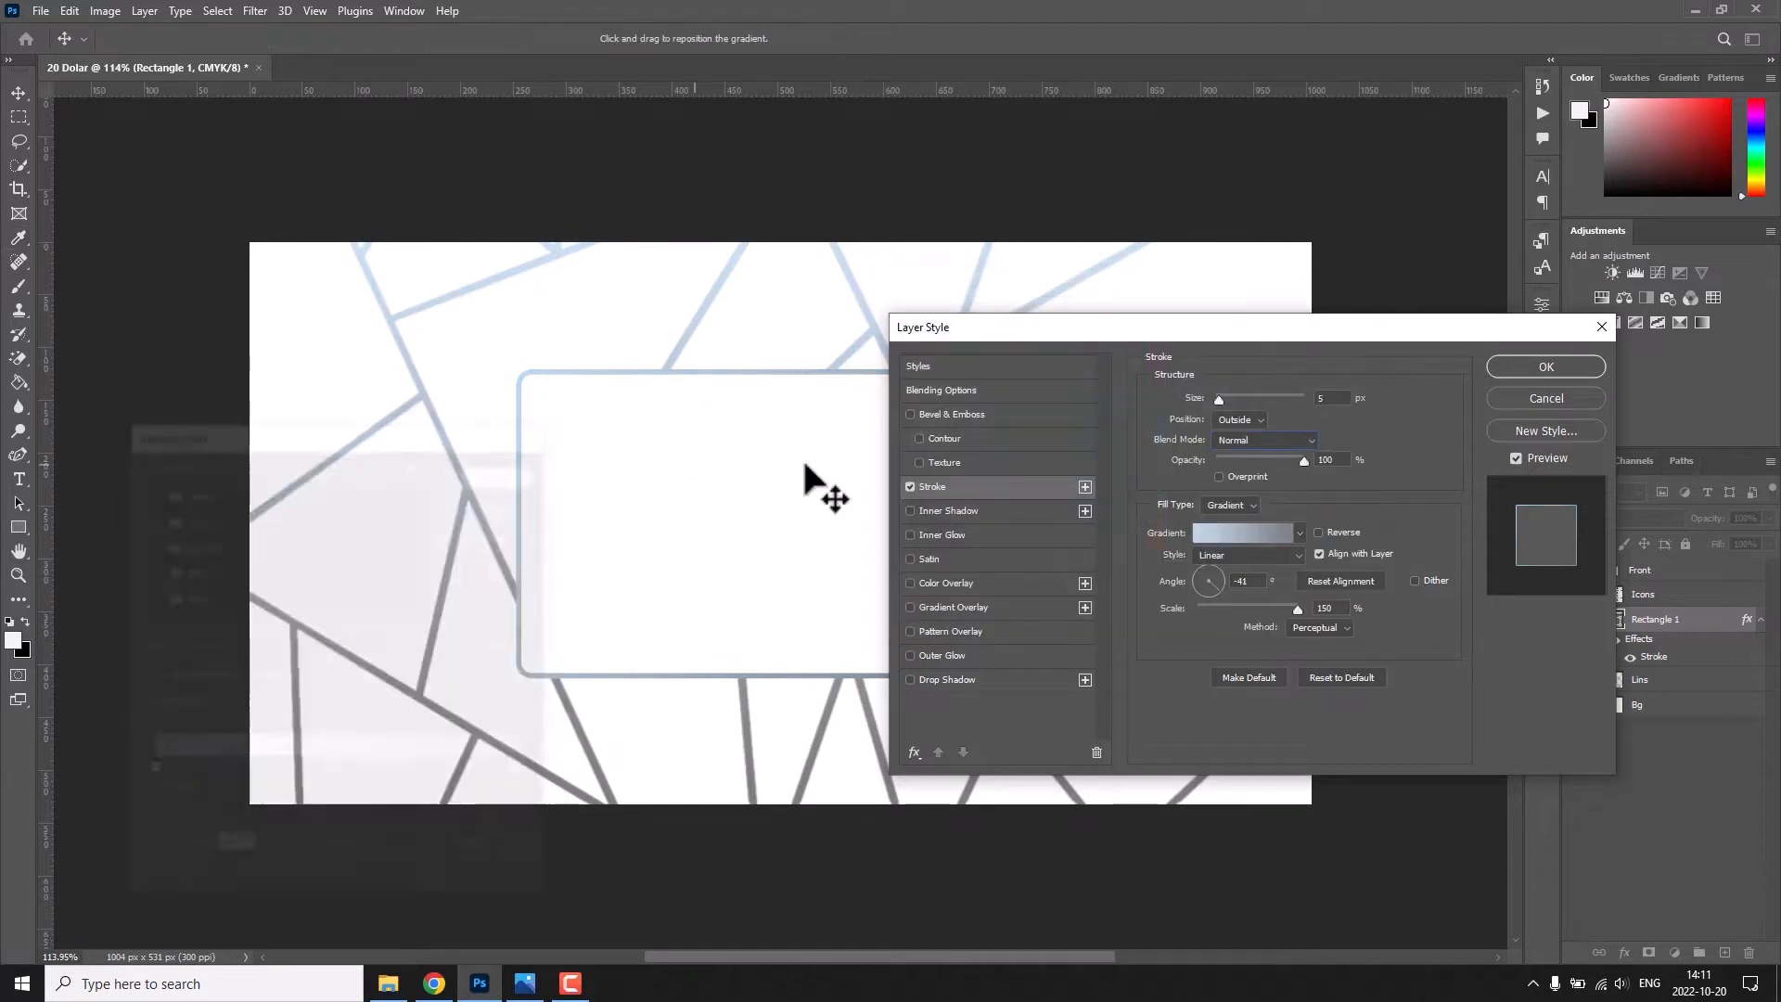
# Set the rectangle's stroke size to 7 px and apply the layer style.
pyautogui.moveTo(1332, 399); pyautogui.dragTo(1245, 400)
pyautogui.write('10')
pyautogui.press('BackSpace')
pyautogui.press('BackSpace')
pyautogui.write('7')
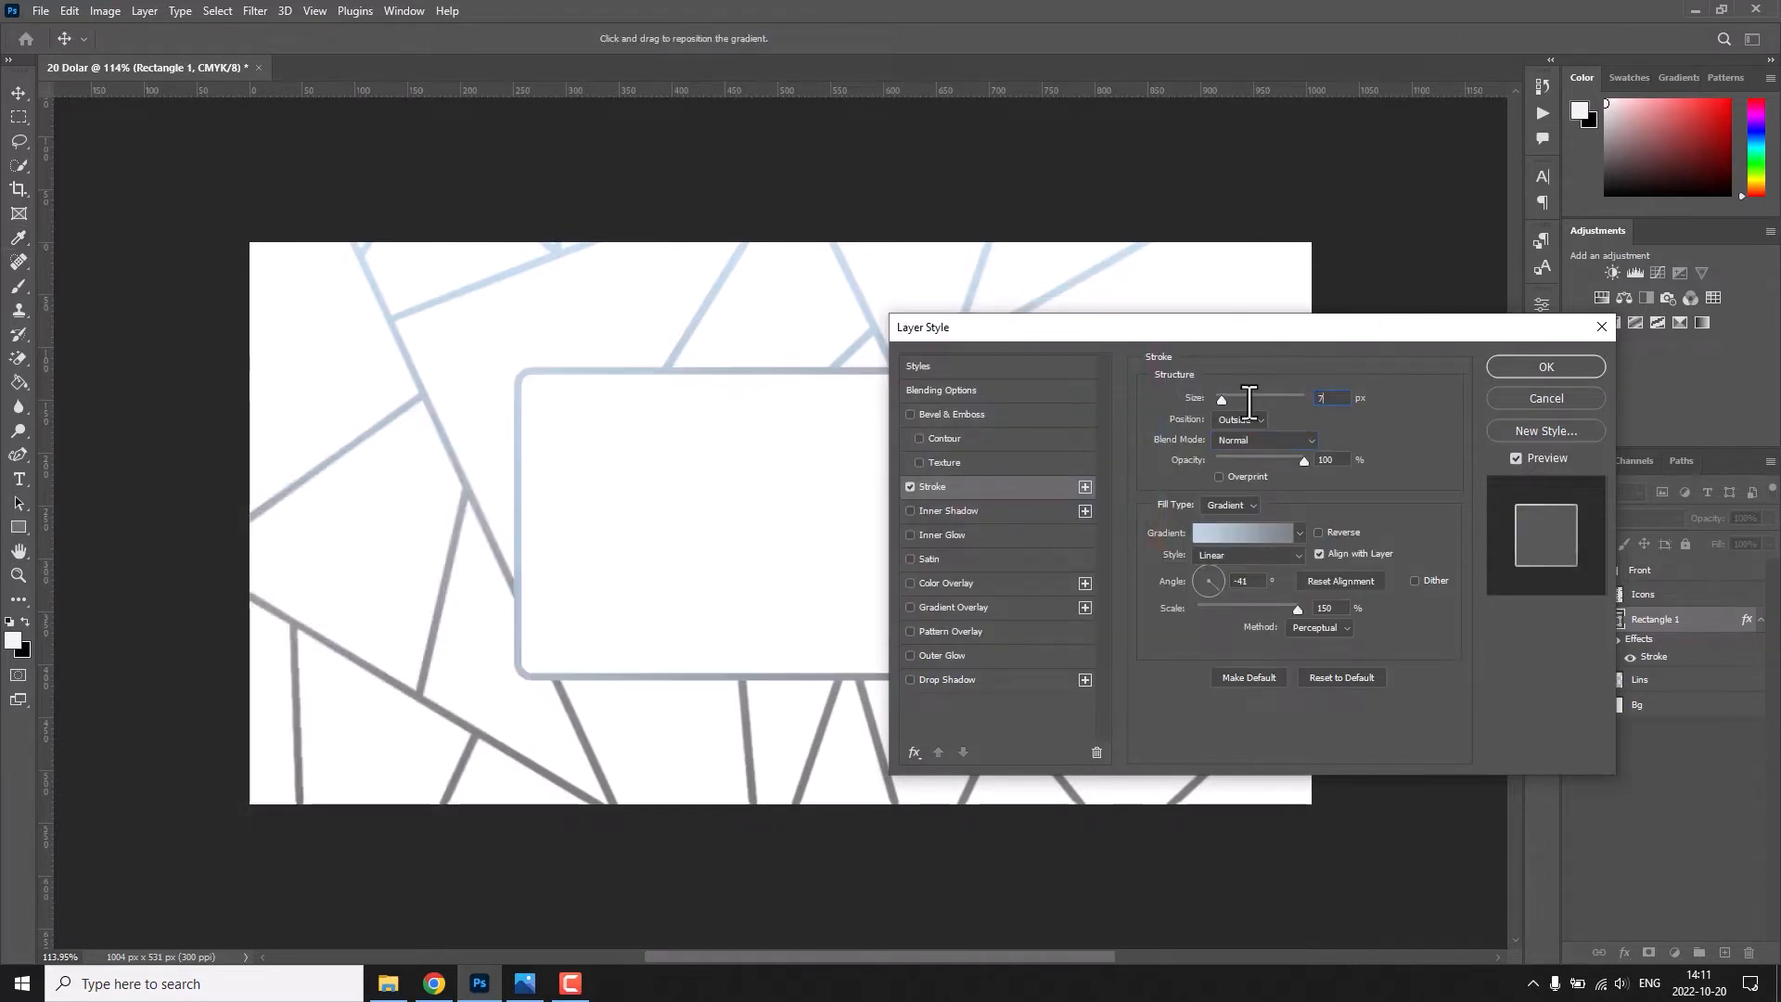
pyautogui.click(1521, 371)
# Centre the outlined rectangle horizontally on the card.
pyautogui.hotkey('ctrl', 'a')
pyautogui.click(399, 38)
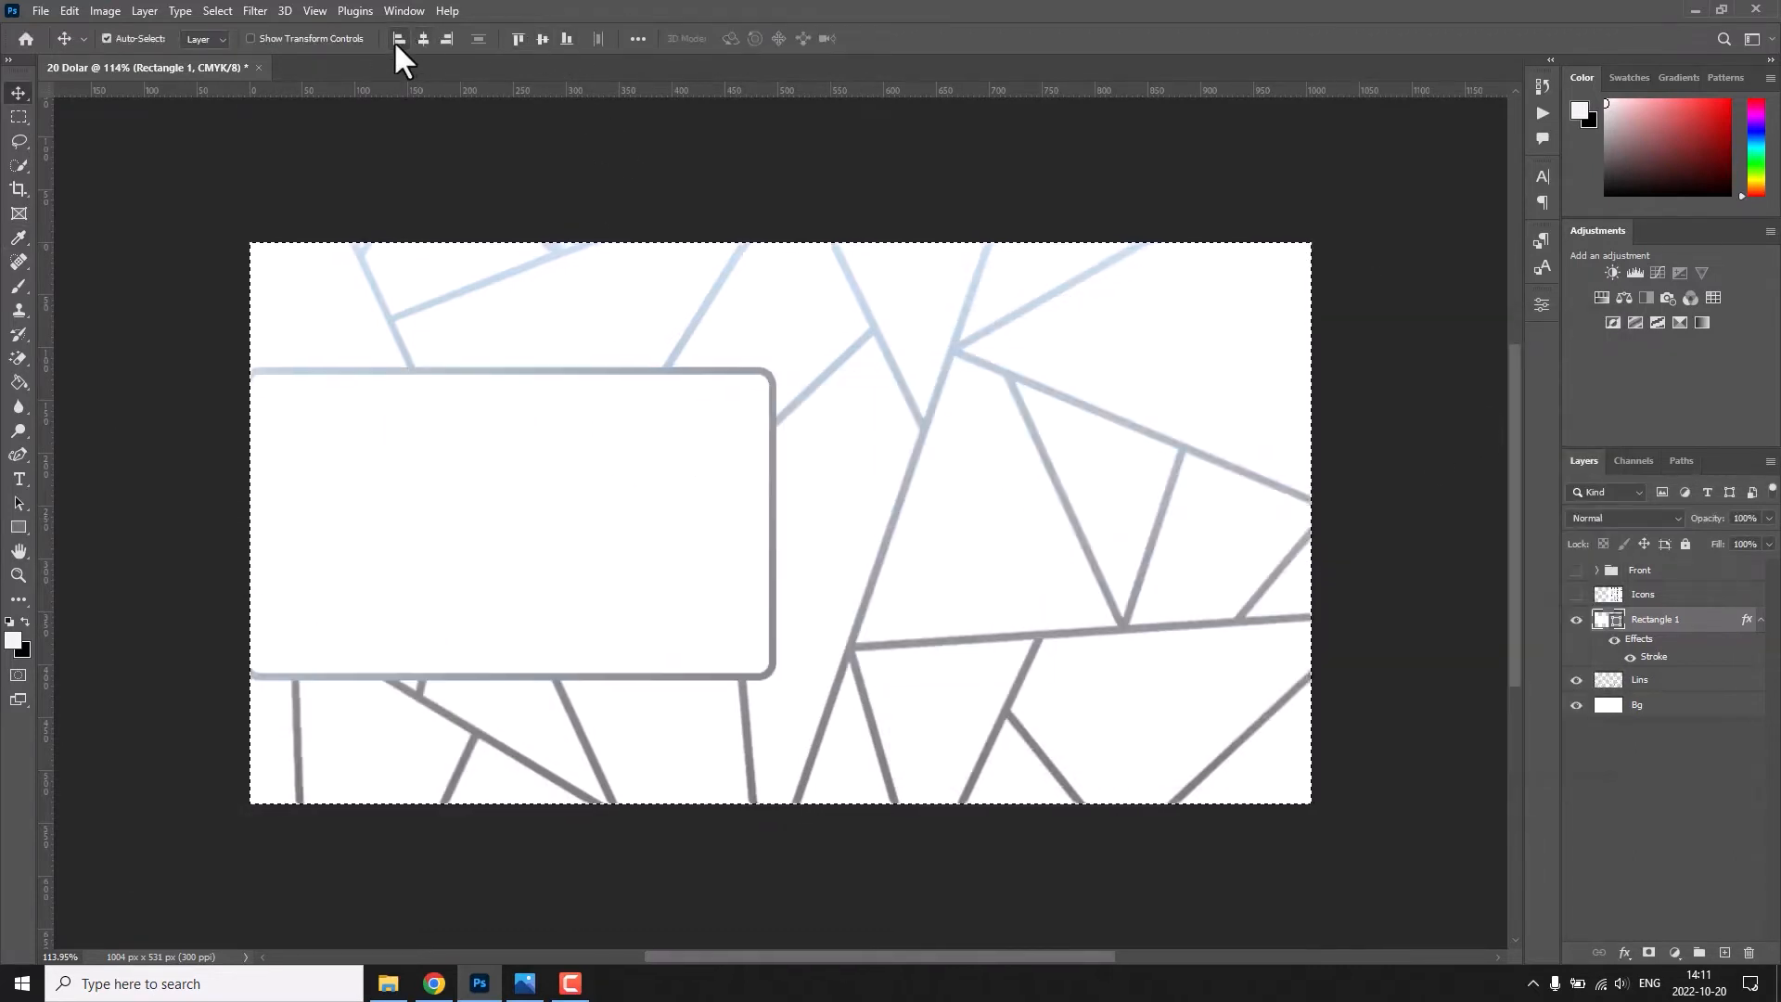
pyautogui.click(423, 38)
pyautogui.hotkey('ctrl', 'd')
# Add a new layer above Icons and enter the person's name on it as black text inside the rectangle.
pyautogui.click(1724, 953)
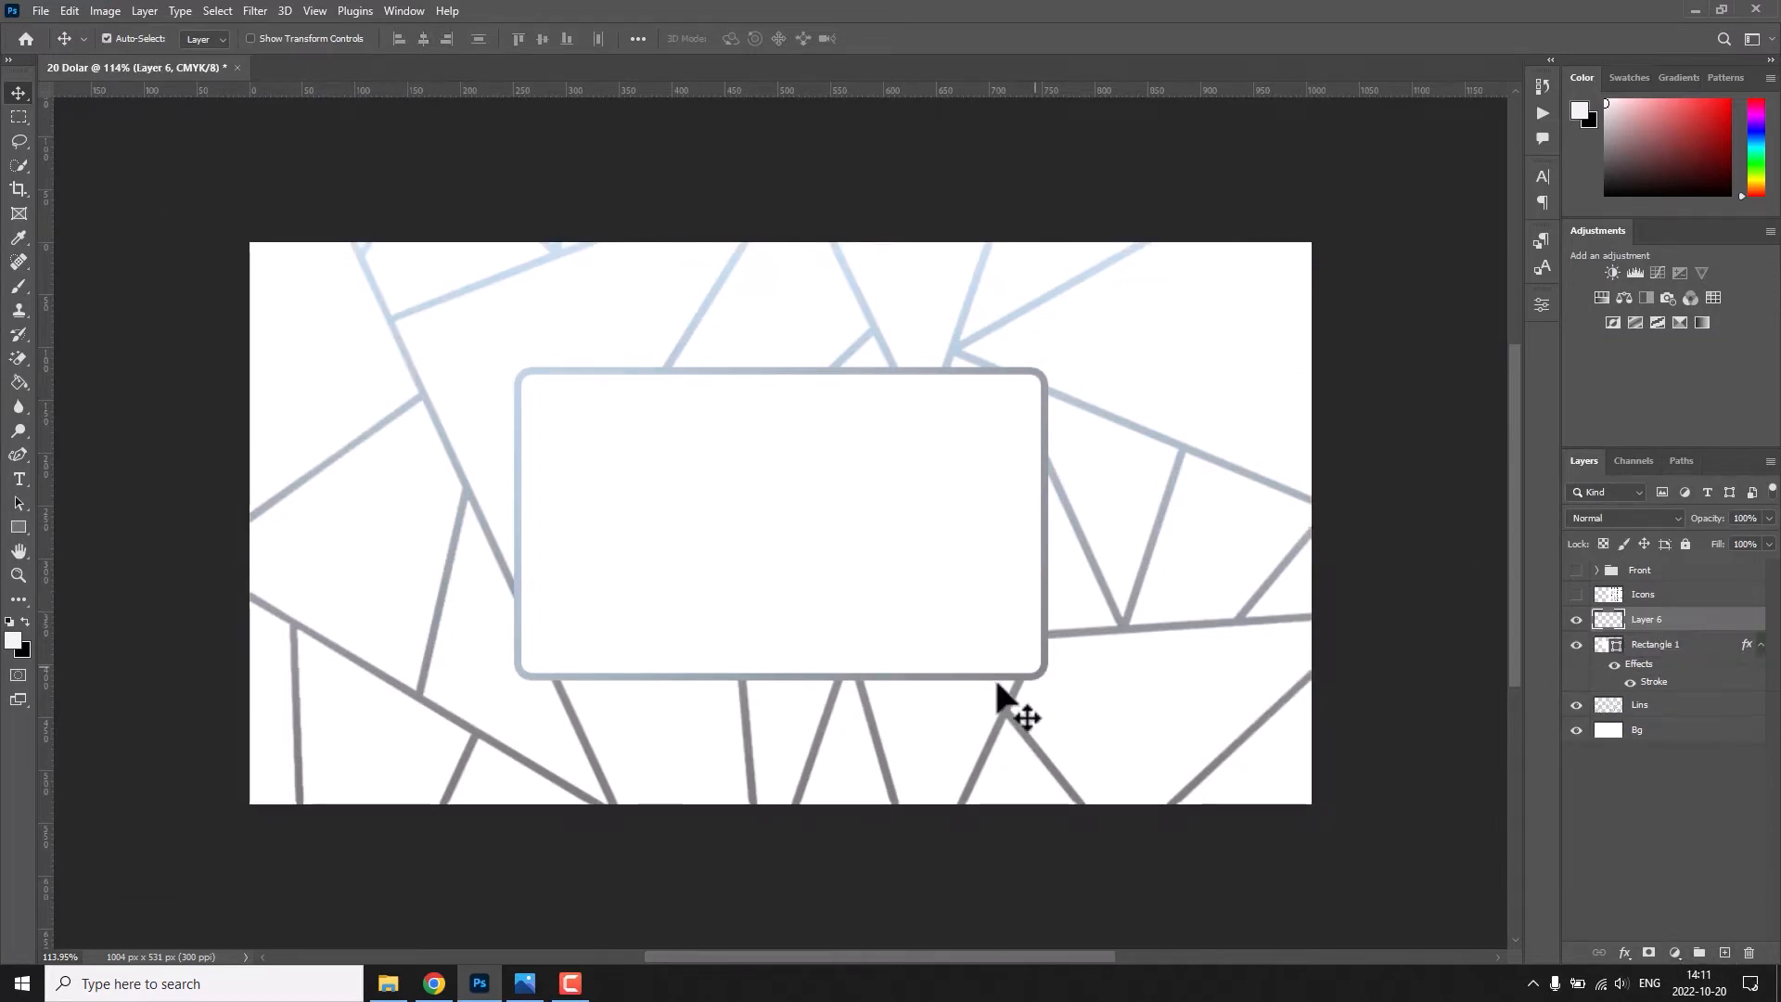
pyautogui.hotkey('ctrl', ']')
pyautogui.click(18, 479)
pyautogui.click(655, 494)
pyautogui.click(741, 38)
pyautogui.moveTo(1070, 379); pyautogui.dragTo(1067, 566)
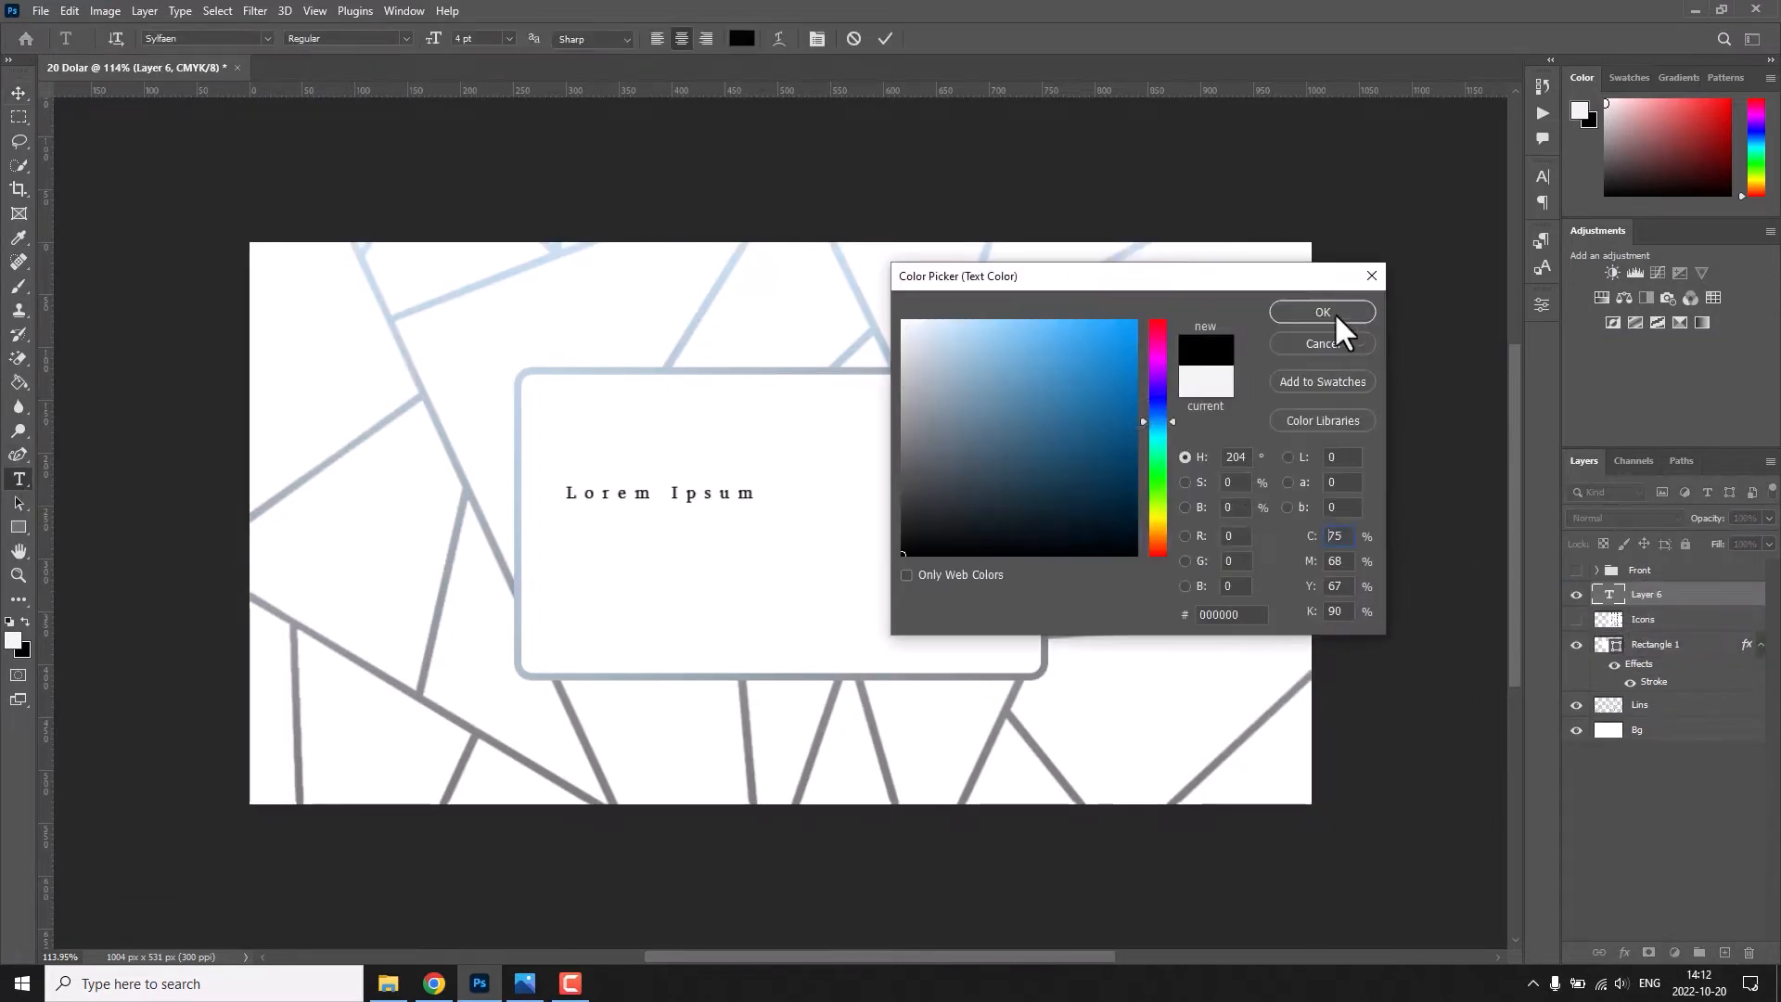
pyautogui.click(1336, 318)
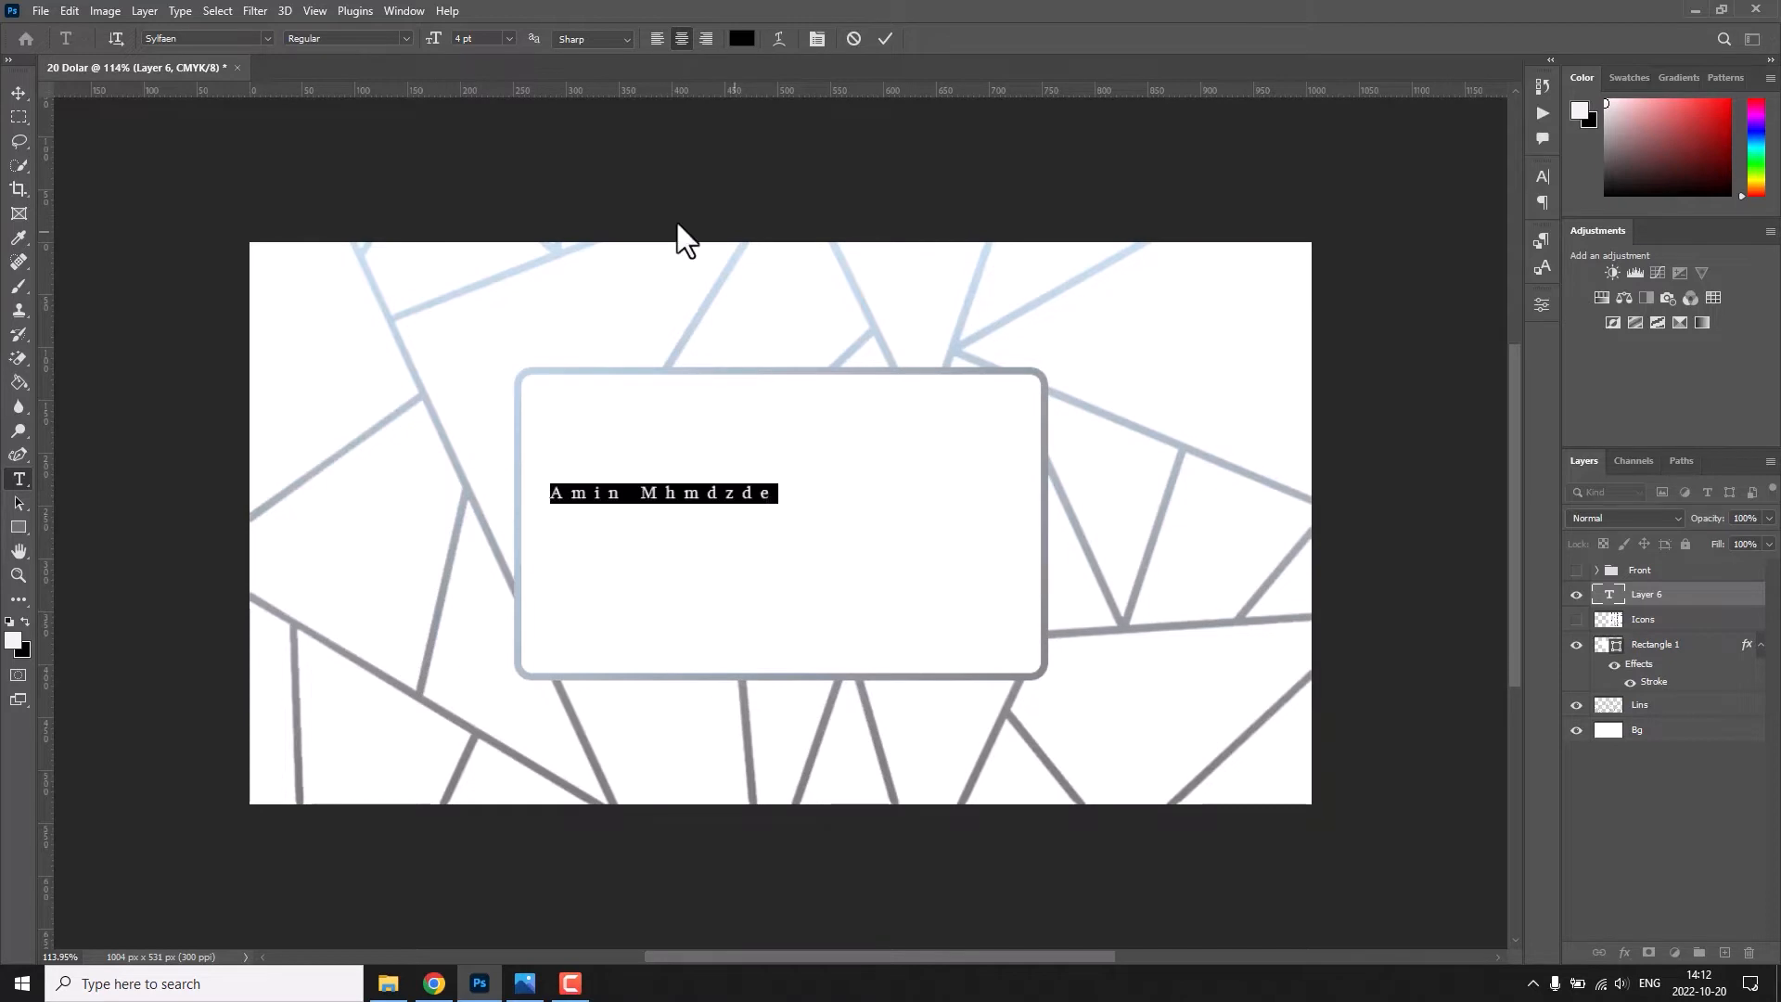
# Set the name text to the Bebas Neue font at 10 pt.
pyautogui.click(266, 39)
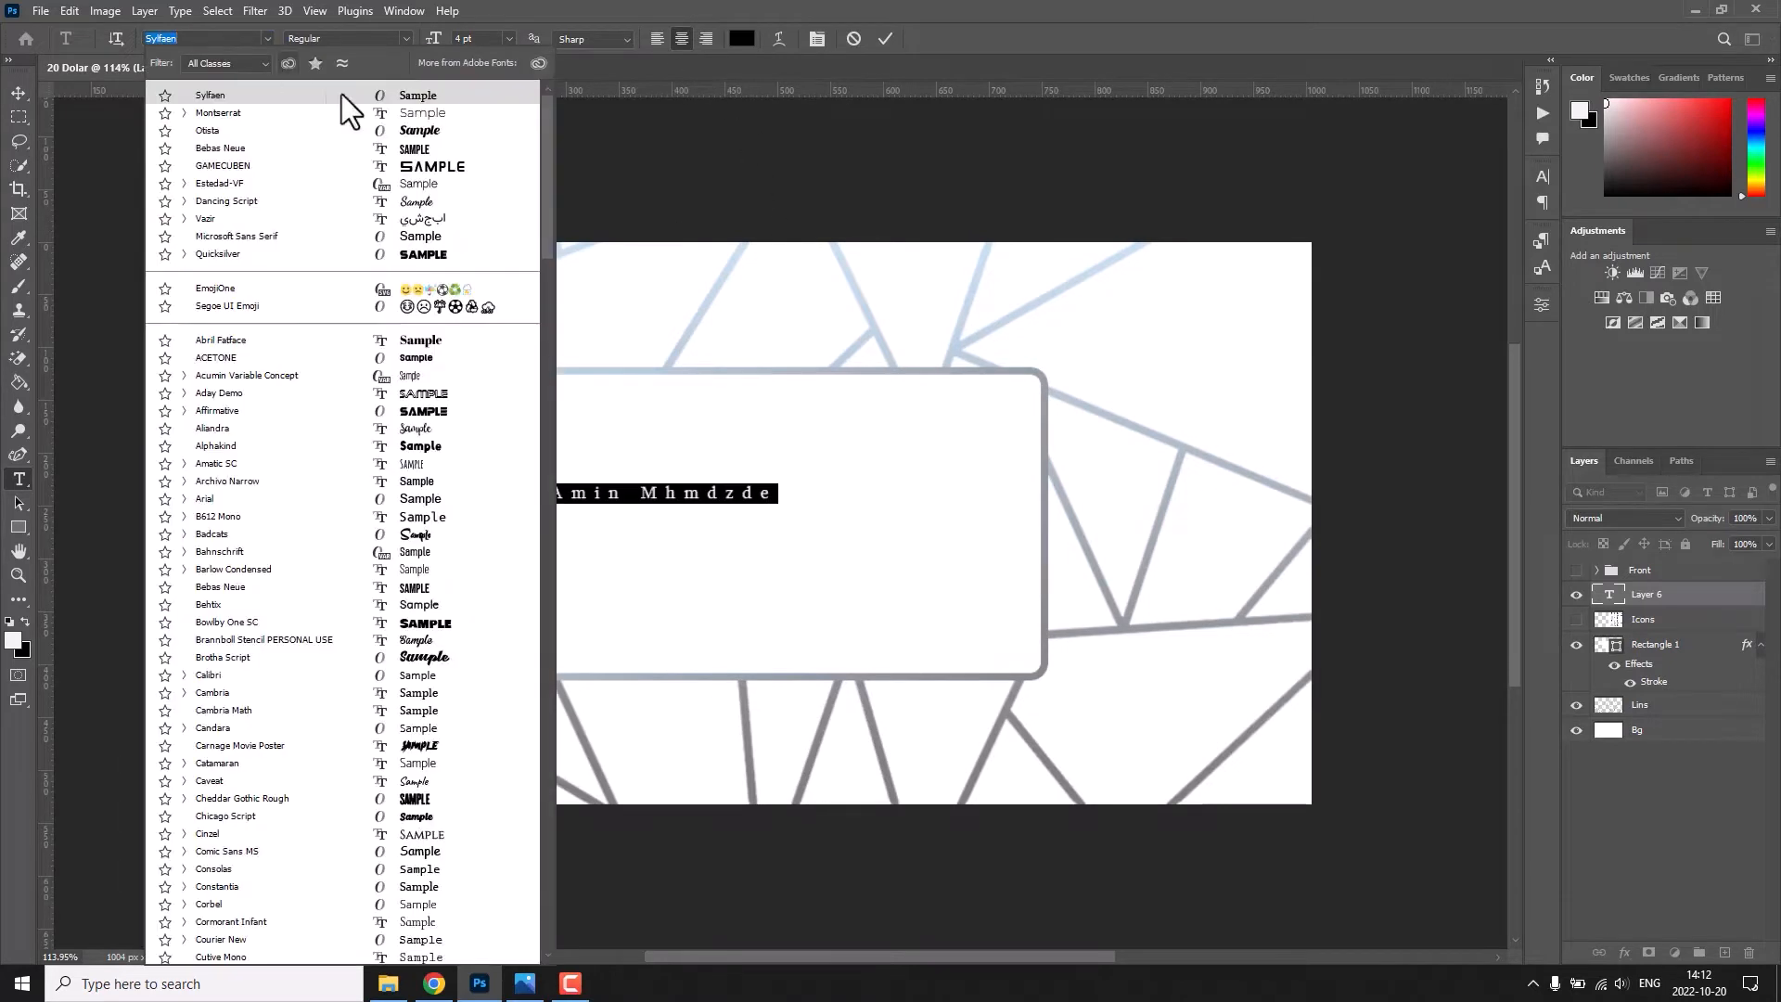
pyautogui.click(415, 187)
pyautogui.moveTo(436, 41); pyautogui.dragTo(446, 48)
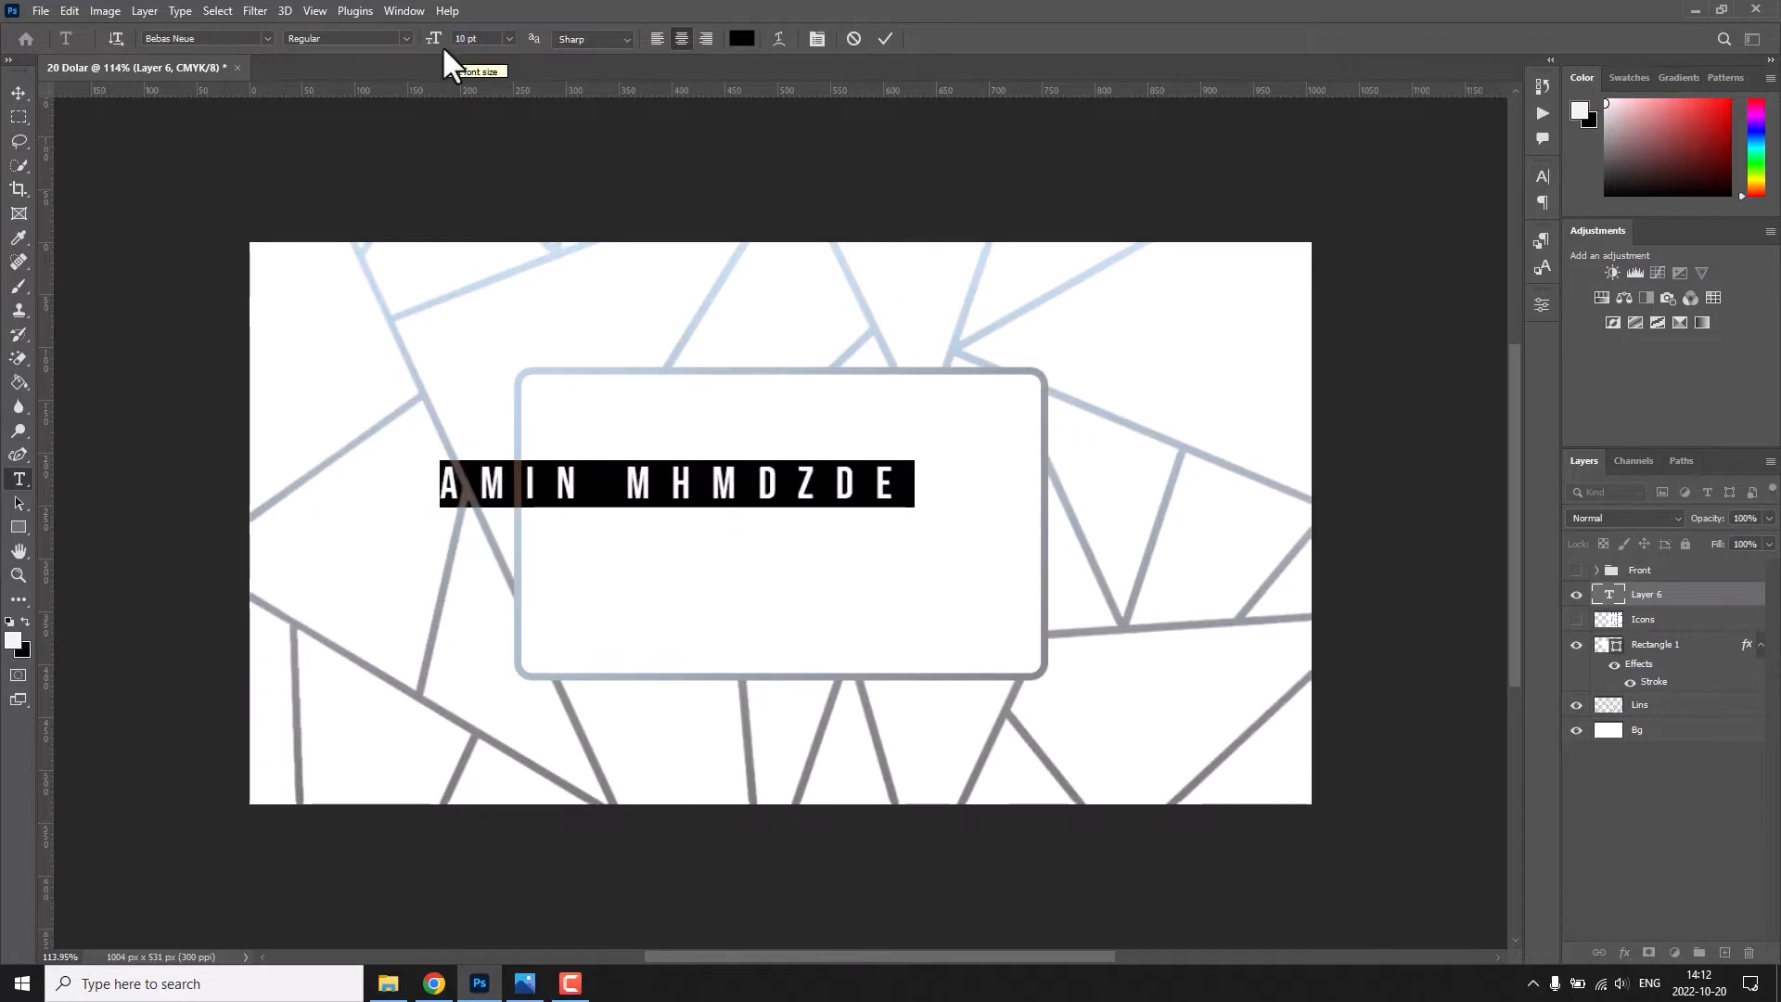
pyautogui.click(885, 39)
# Centre the name text horizontally and vertically on the card and scale it down to about 9.33 pt.
pyautogui.press('v')
pyautogui.hotkey('ctrl', 'a')
pyautogui.click(423, 41)
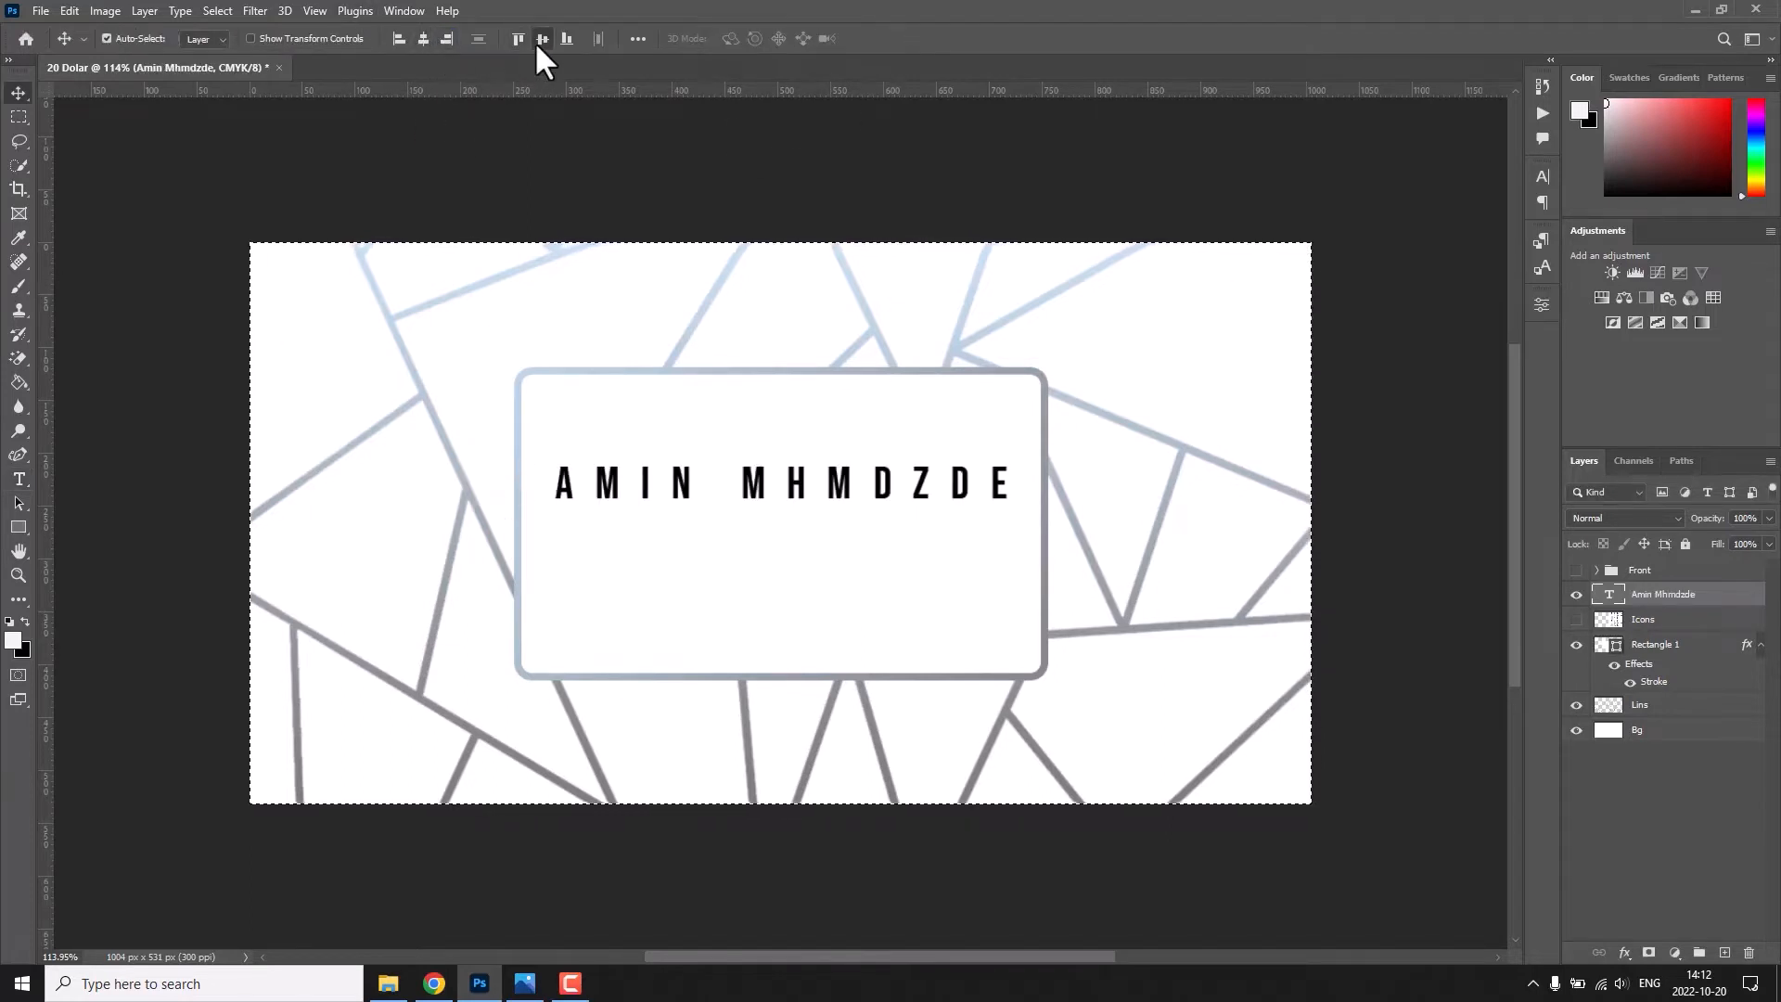
pyautogui.click(537, 41)
pyautogui.hotkey('ctrl', 'd')
pyautogui.hotkey('ctrl', 't')
pyautogui.keyDown('alt'); pyautogui.moveTo(1028, 526); pyautogui.dragTo(1012, 529); pyautogui.keyUp('alt')
pyautogui.press('Return')
# Tighten the letter spacing of the whole name text.
pyautogui.doubleClick(879, 528)
pyautogui.hotkey('ctrl', 'a')
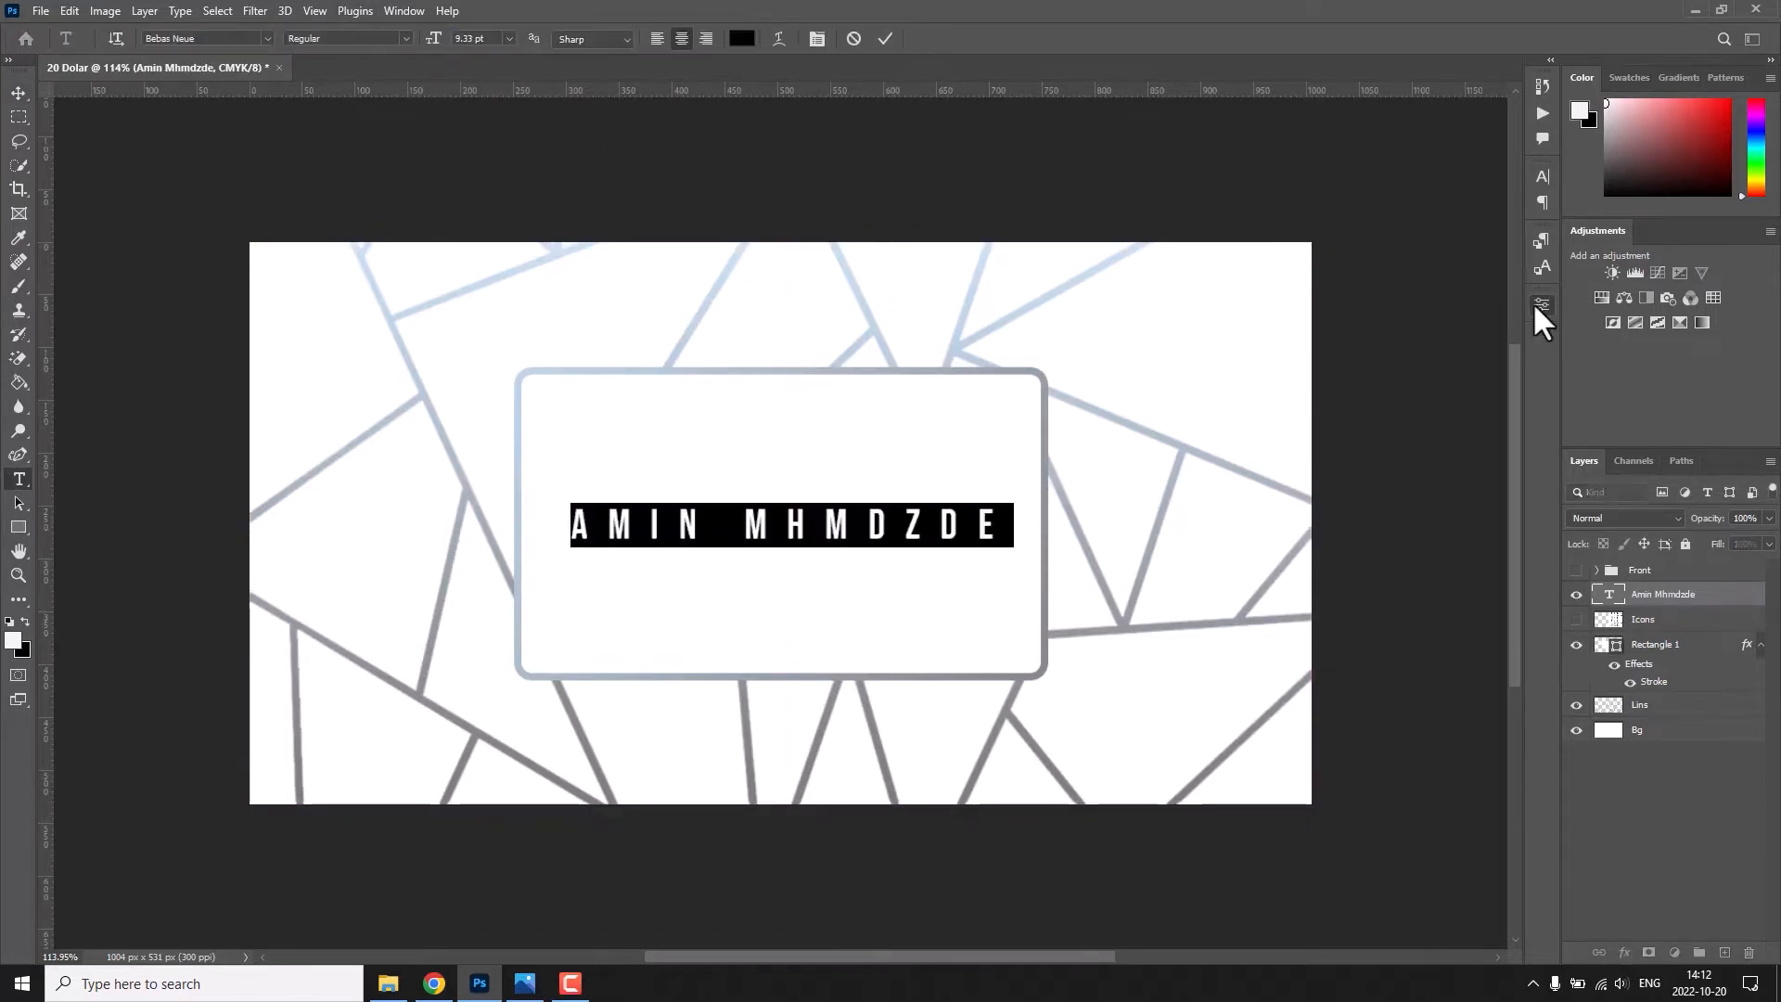
pyautogui.click(1540, 304)
pyautogui.moveTo(1379, 480); pyautogui.dragTo(1375, 484)
pyautogui.click(885, 39)
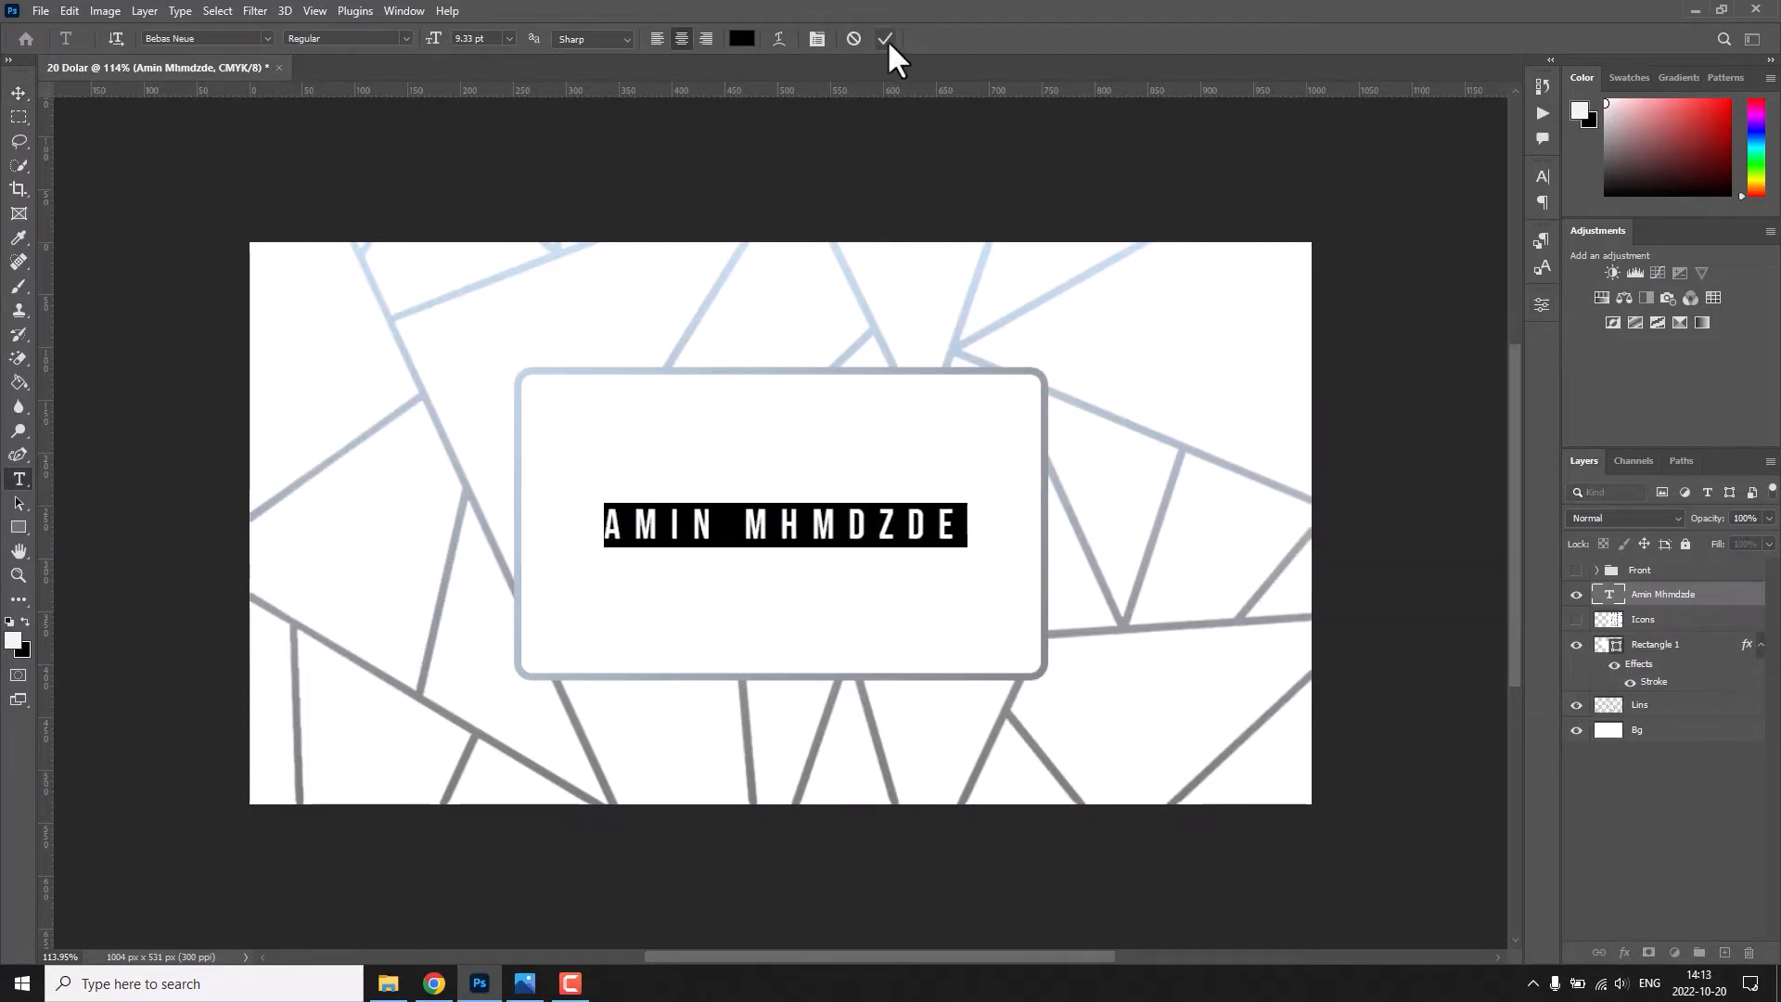
# Centre the tightened name text horizontally on the card.
pyautogui.press('v')
pyautogui.hotkey('ctrl', 'a')
pyautogui.click(423, 39)
pyautogui.hotkey('ctrl', 'd')
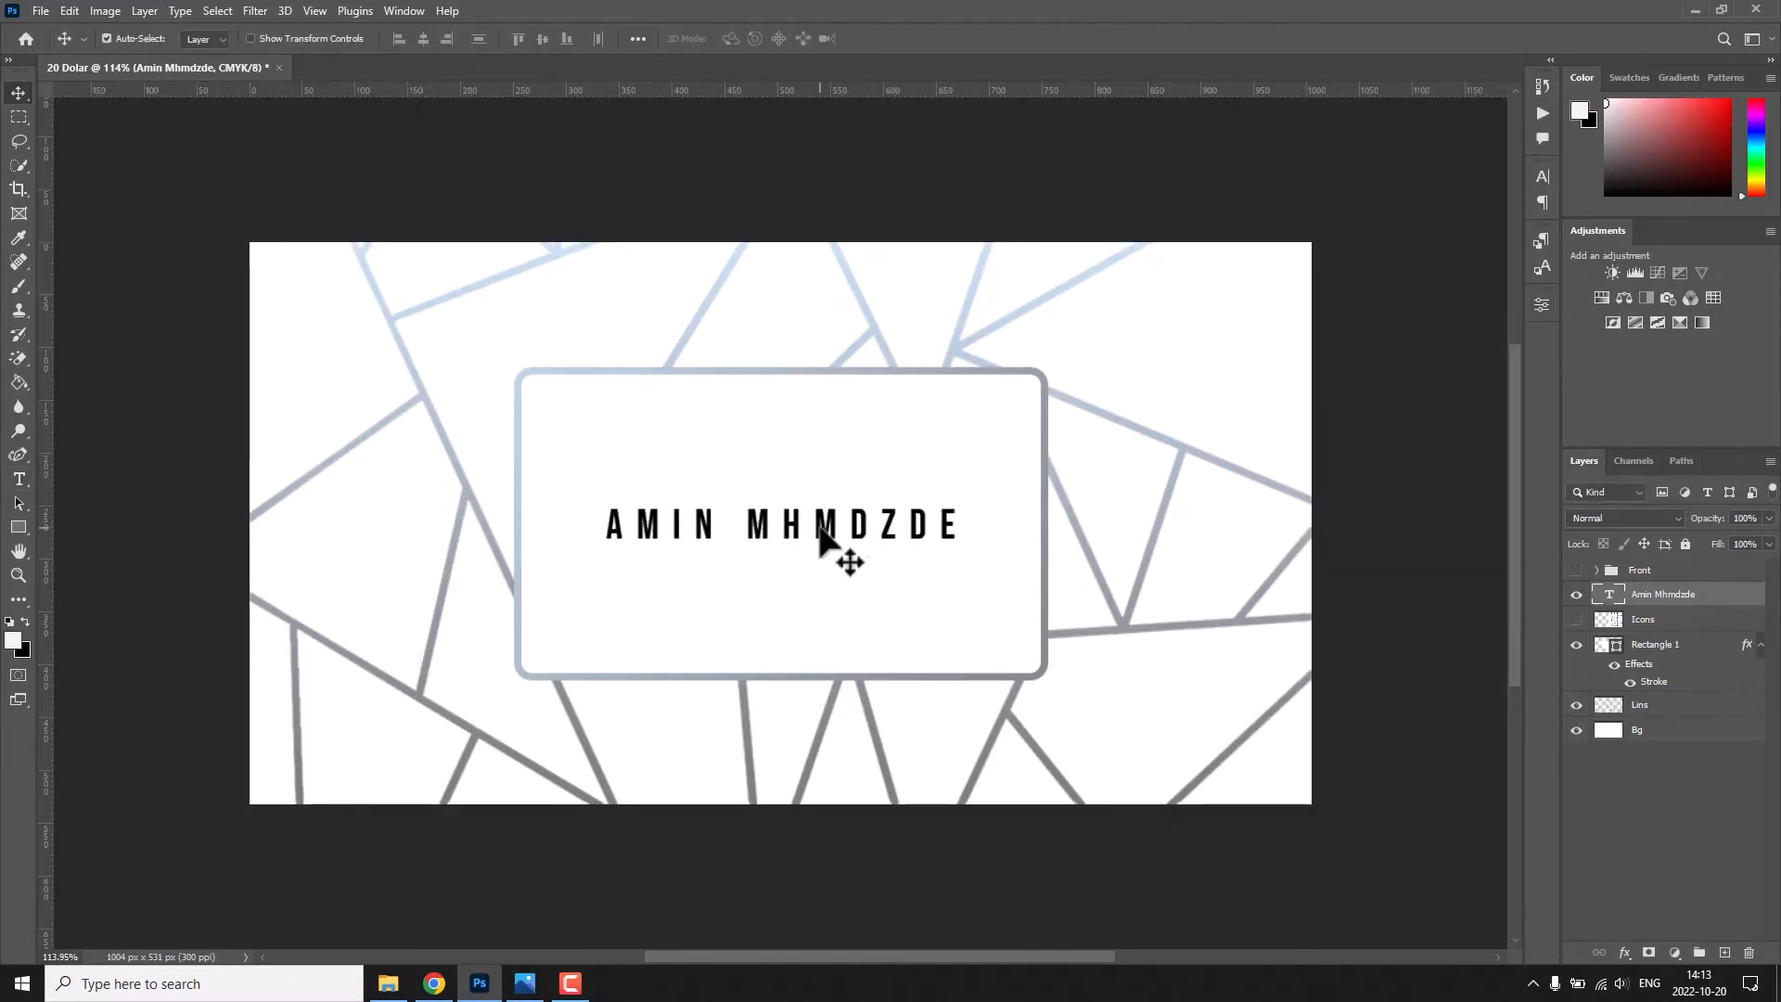
# Recolour the name text dark grey and set its font to GAMECUBEN.
pyautogui.doubleClick(826, 524)
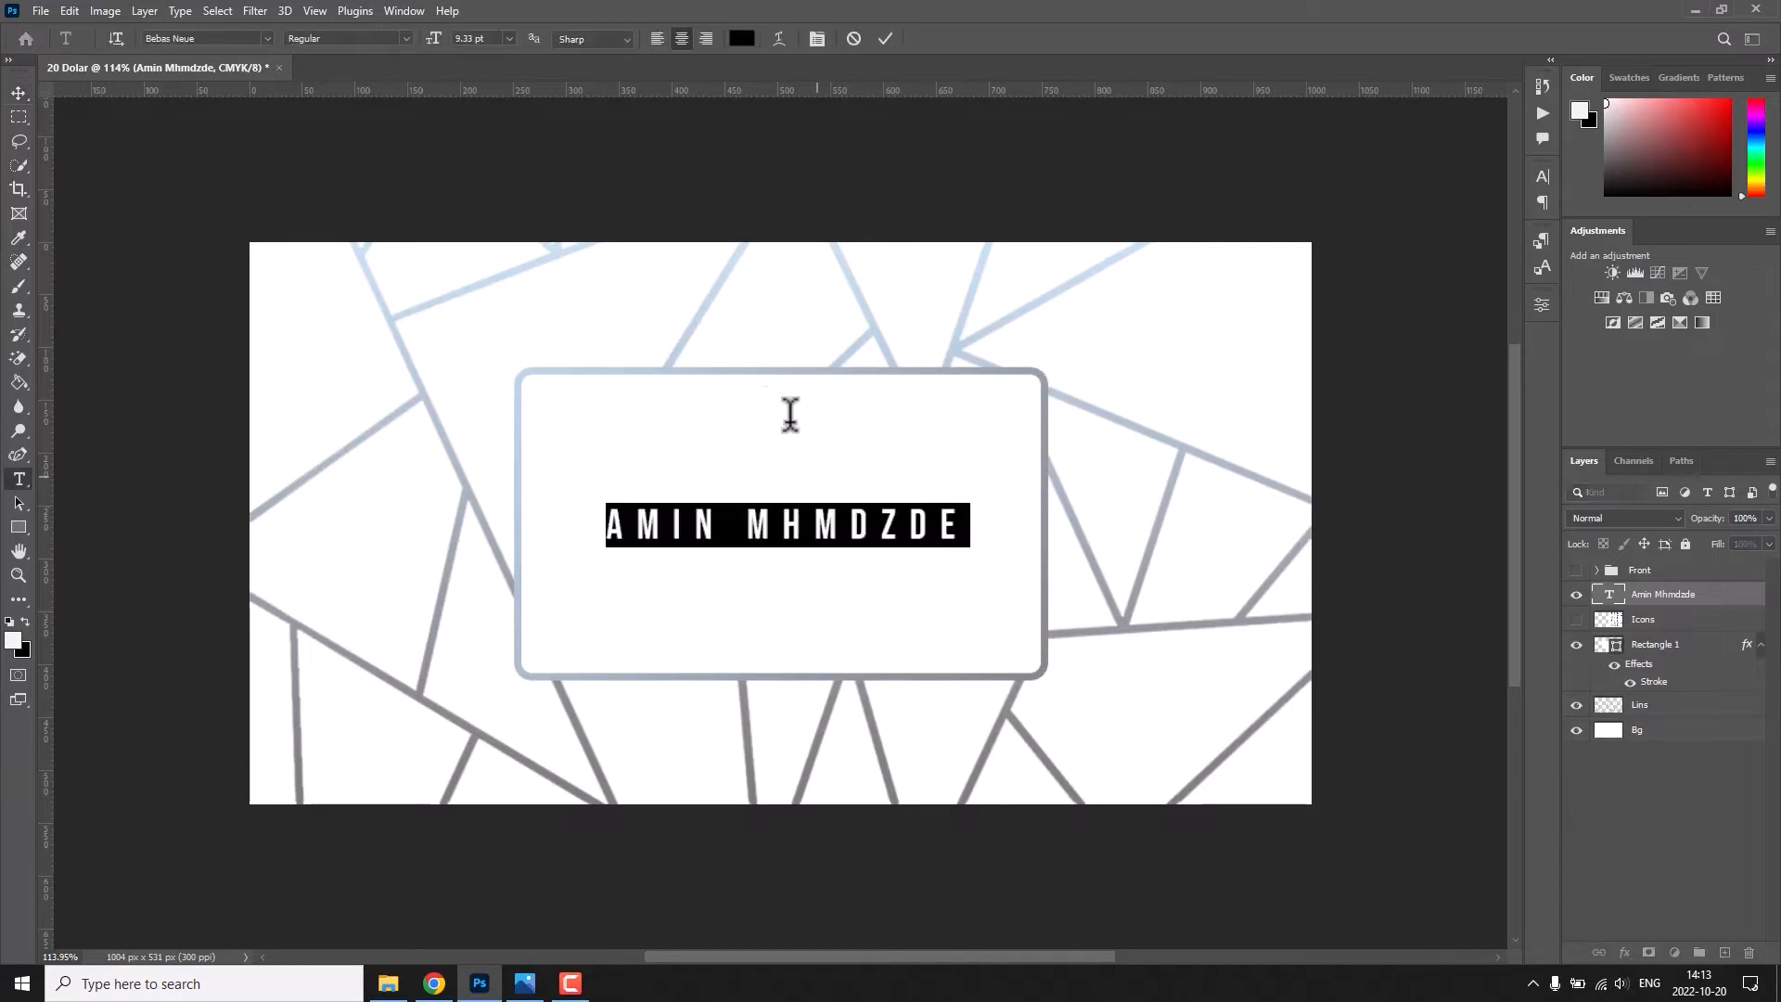
pyautogui.click(742, 38)
pyautogui.click(919, 473)
pyautogui.press('Return')
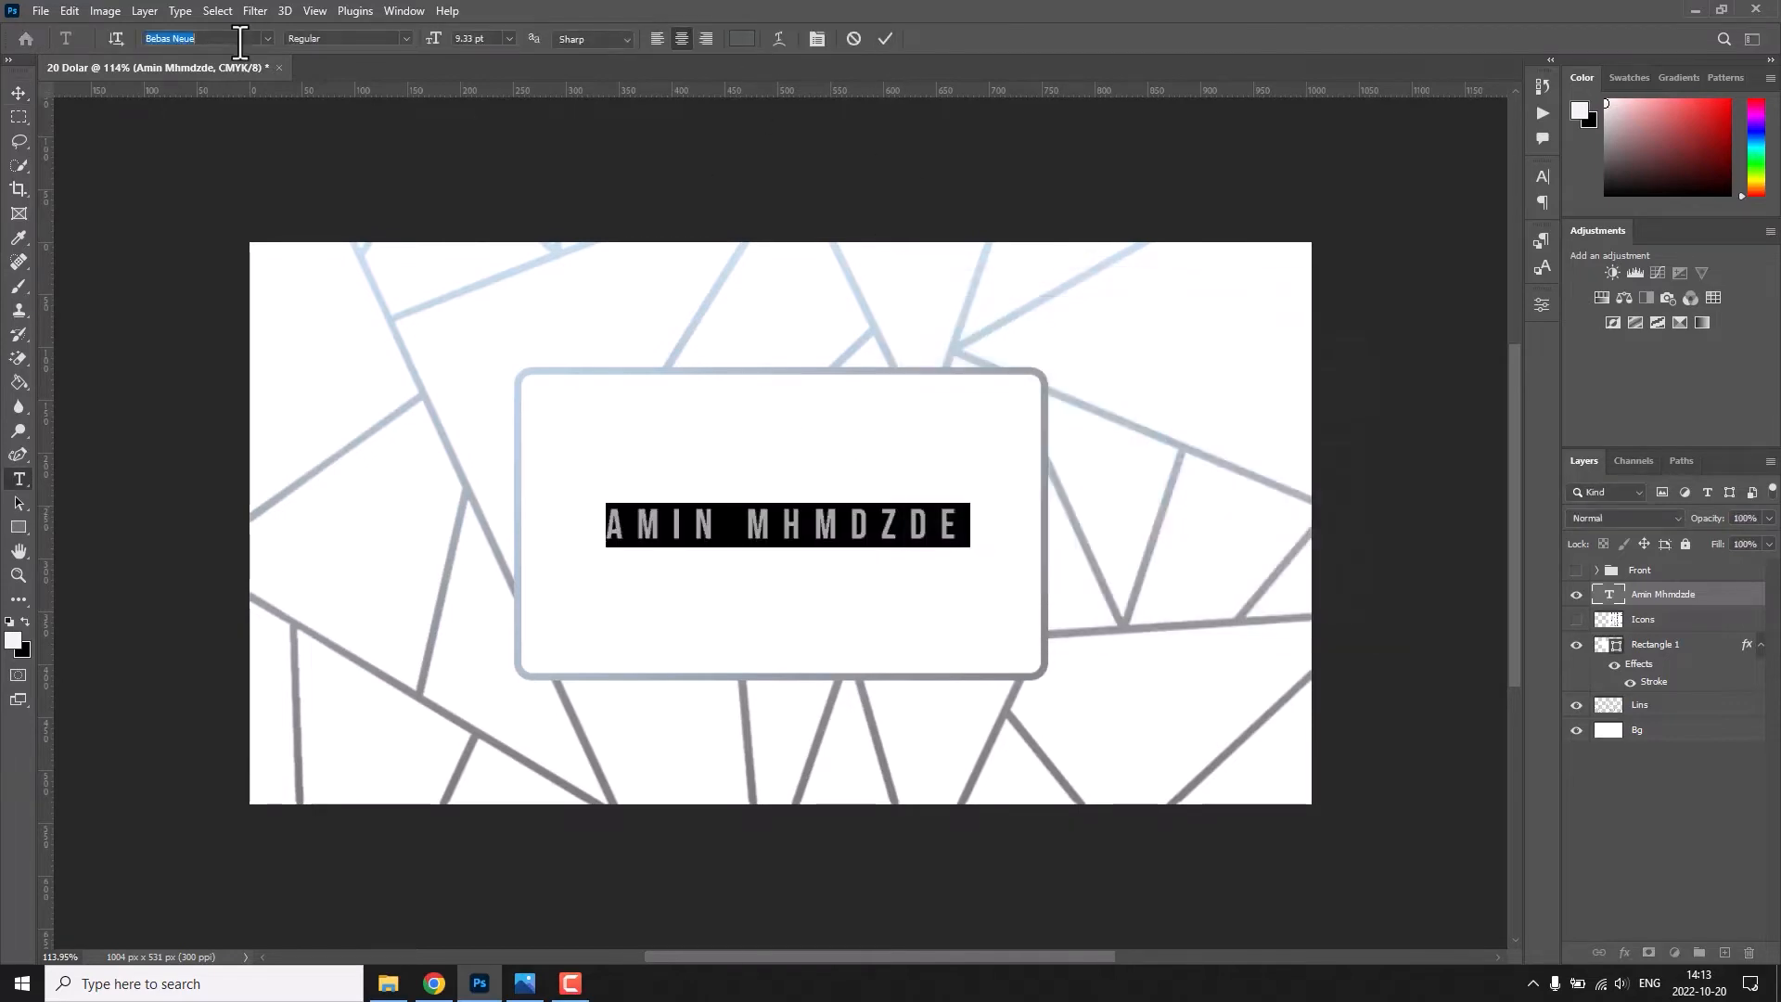
pyautogui.write('game')
pyautogui.press('Return')
# Replace the capital initials of the first and last name with lowercase letters.
pyautogui.moveTo(782, 521); pyautogui.dragTo(742, 517)
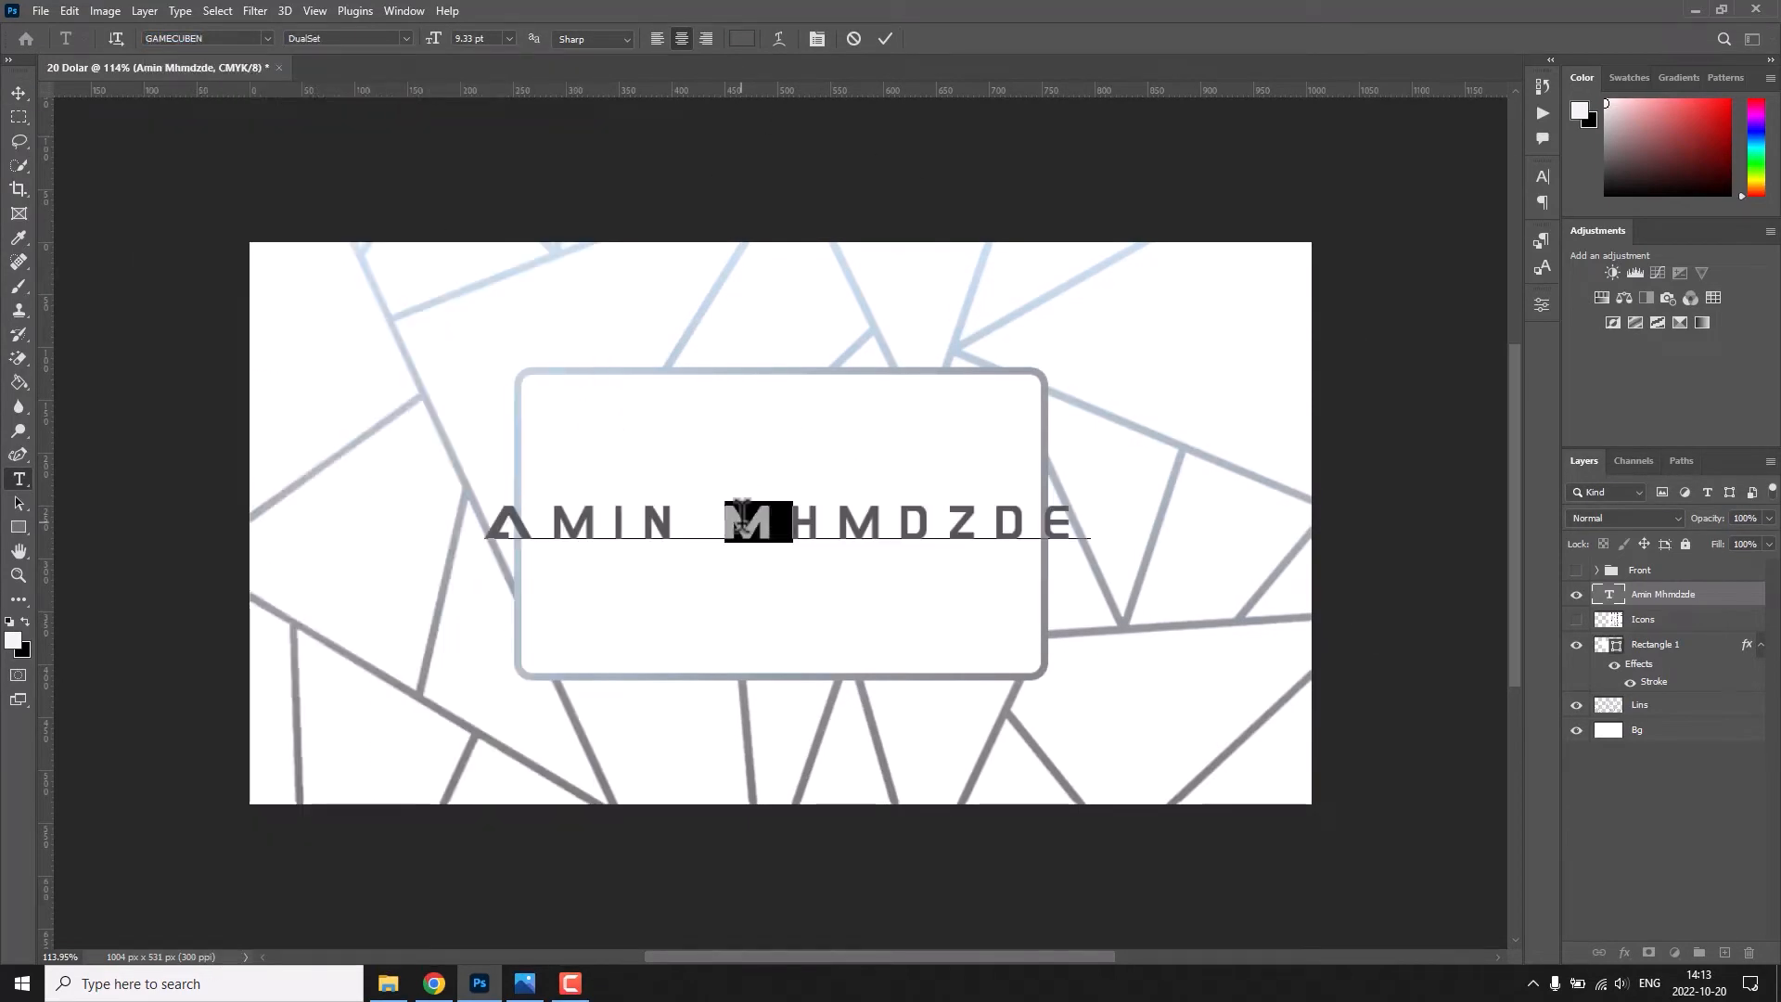
pyautogui.write('m')
pyautogui.press('BackSpace')
pyautogui.write('a')
pyautogui.click(885, 38)
pyautogui.press('v')
# Reduce the tracking of the GAMECUBEN name text so it fits inside the rectangle.
pyautogui.doubleClick(918, 522)
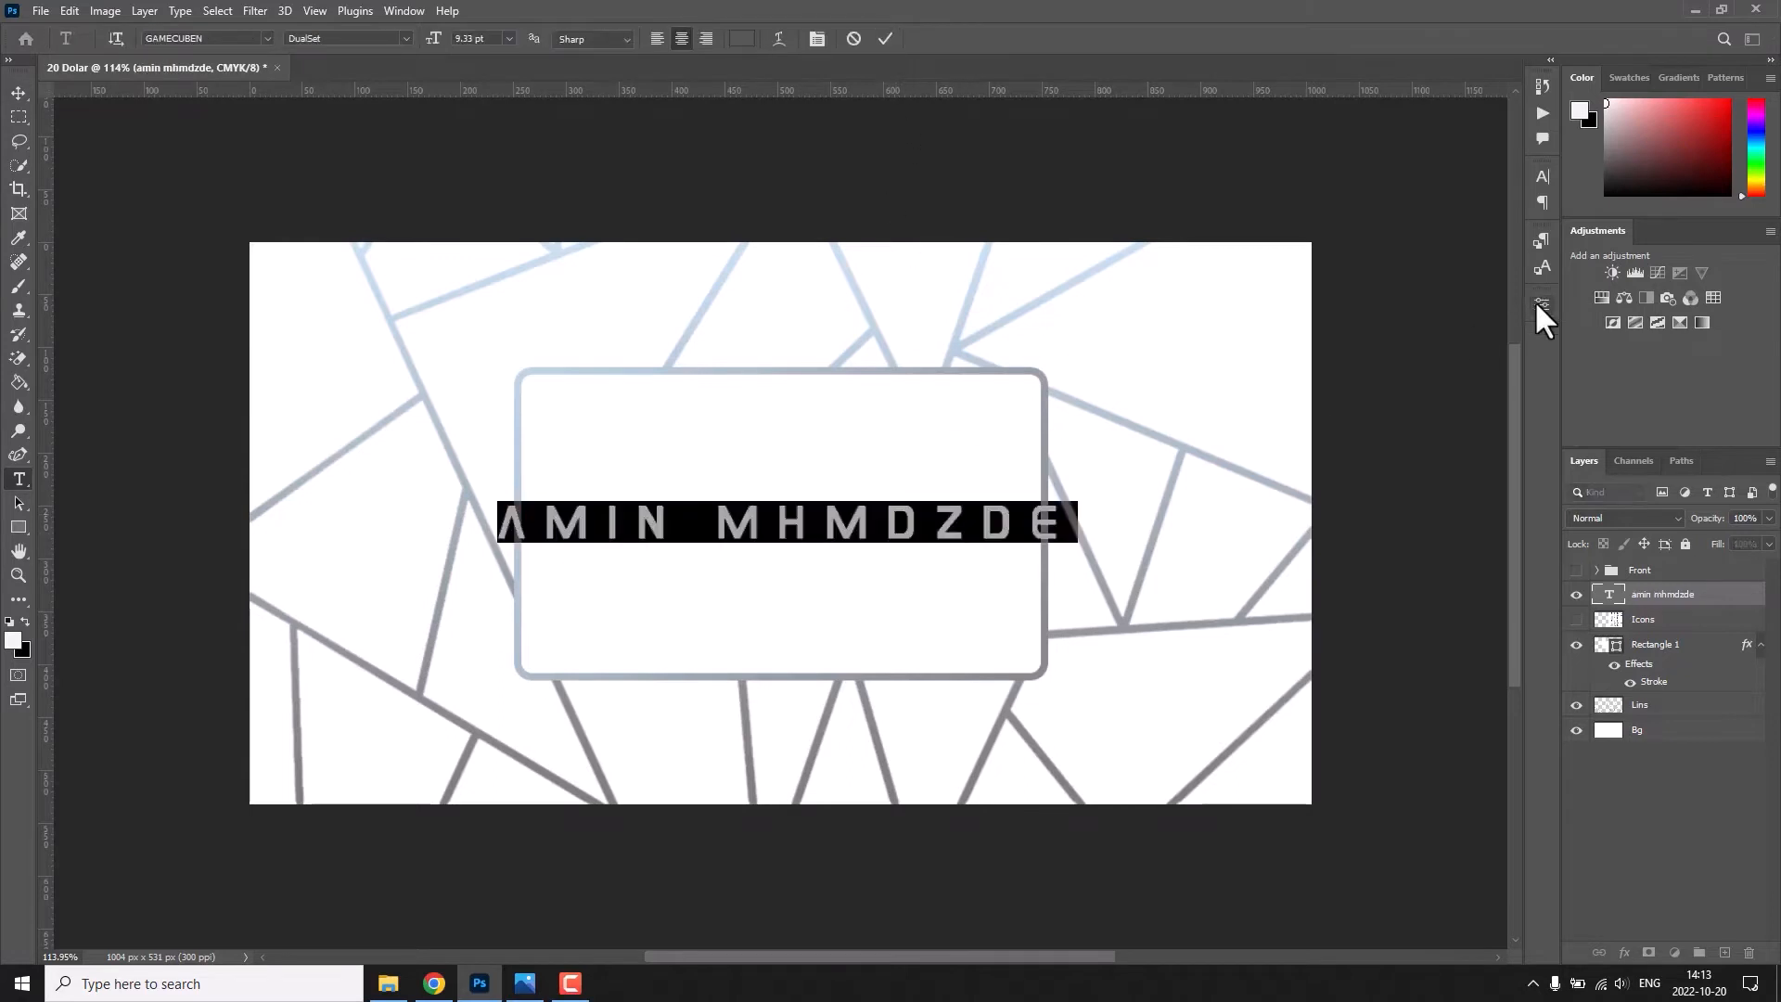
pyautogui.click(1542, 305)
pyautogui.moveTo(1383, 482); pyautogui.dragTo(1373, 484)
pyautogui.click(1541, 306)
pyautogui.click(885, 38)
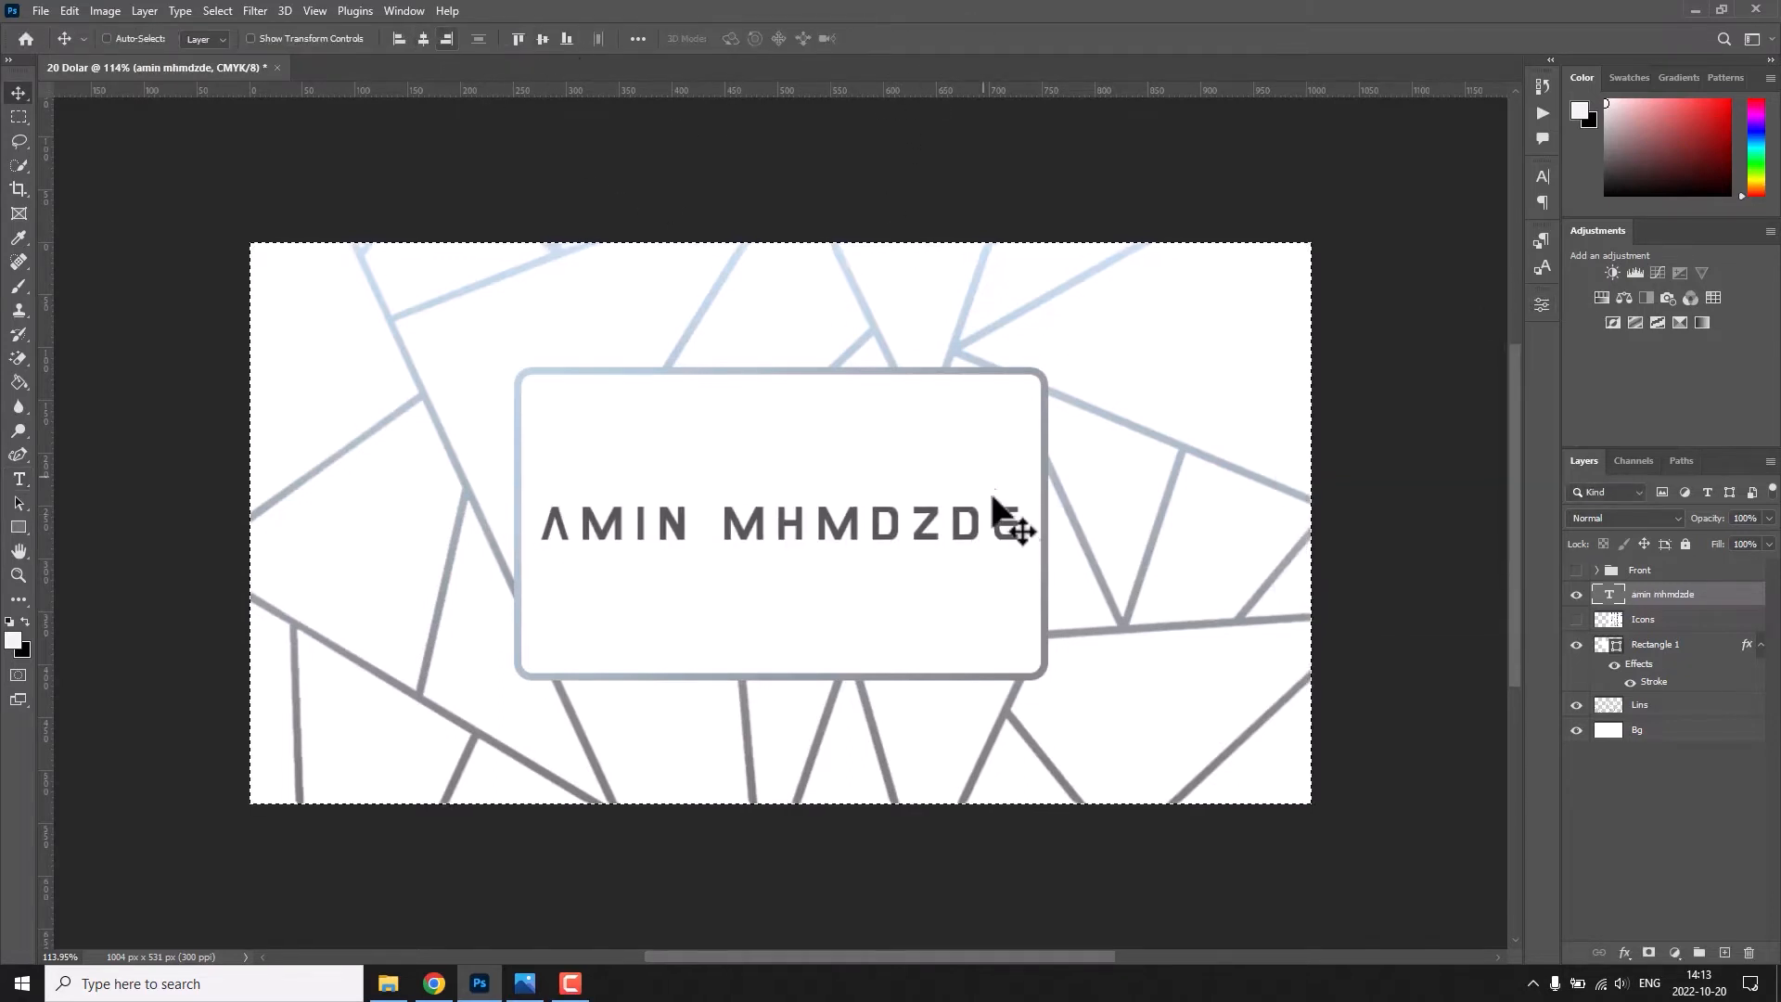
# Scale the name text down slightly so it fits inside the rounded rectangle with more margin.
pyautogui.hotkey('ctrl', 't')
pyautogui.moveTo(1032, 520); pyautogui.dragTo(1011, 519)
pyautogui.click(918, 38)
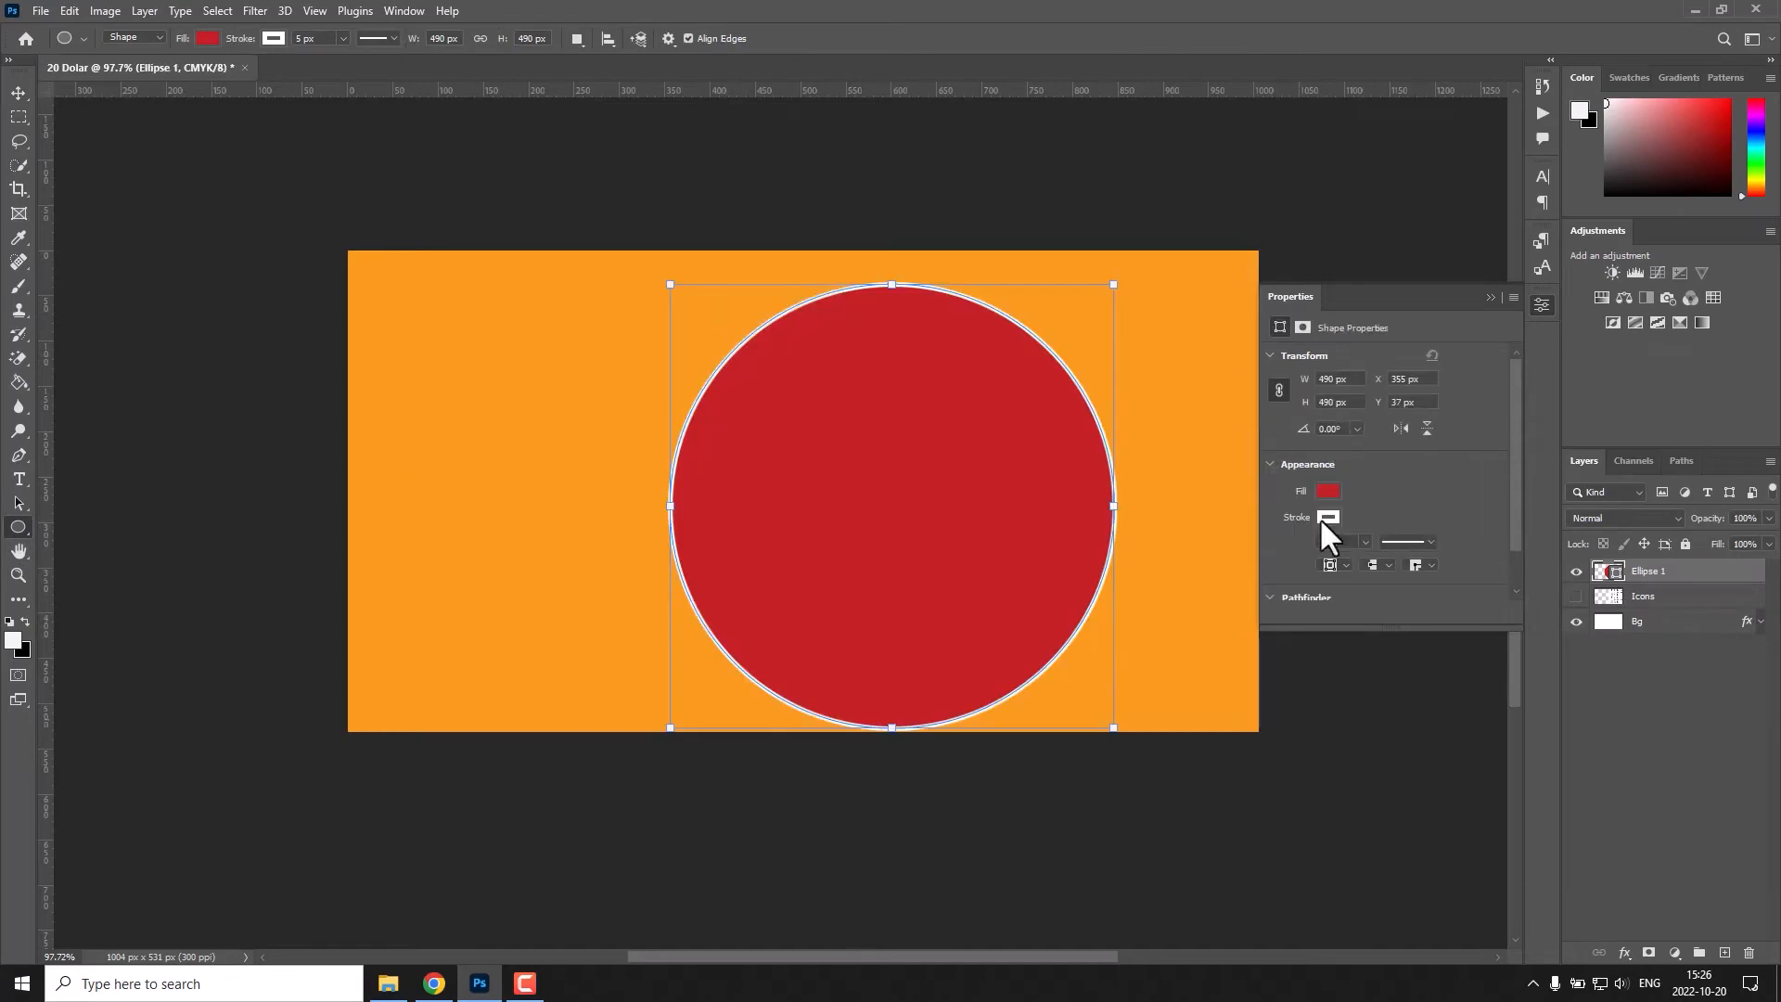
# Fill the circle with near-black, move it towards the card's right side and enlarge it so only a curved orange strip remains.
pyautogui.click(1328, 491)
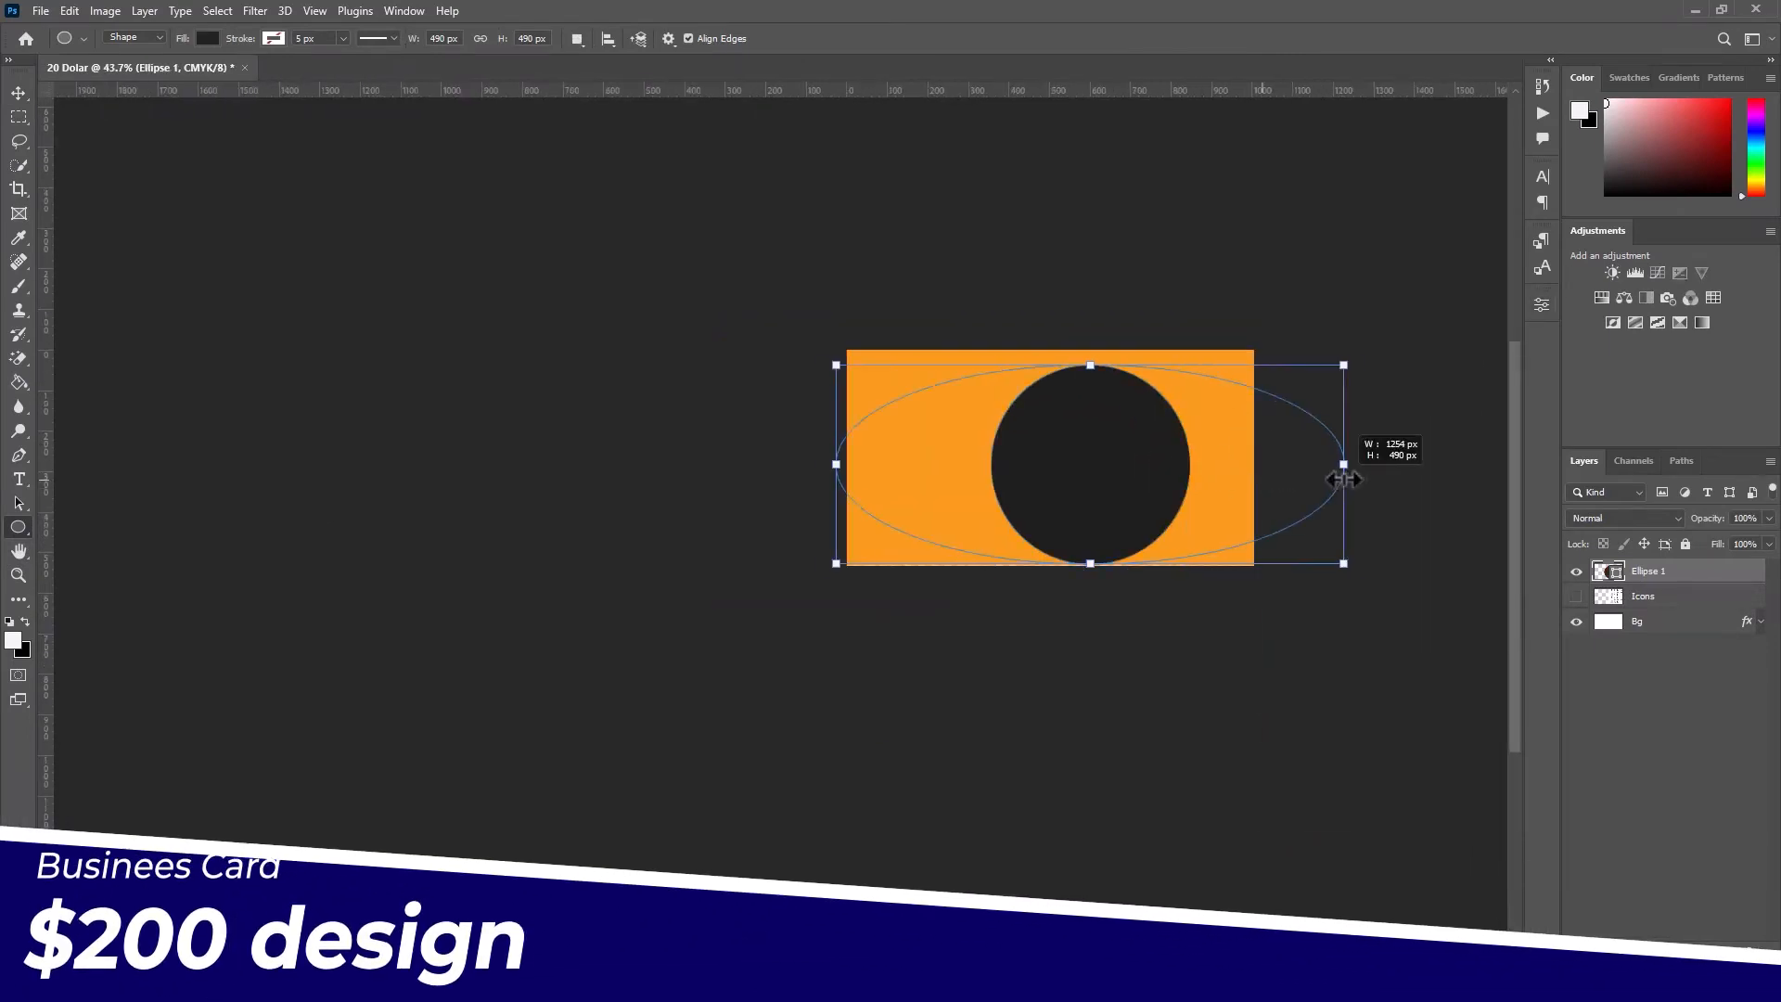
pyautogui.moveTo(1352, 449); pyautogui.dragTo(1332, 482)
pyautogui.press('v')
pyautogui.moveTo(1021, 445); pyautogui.dragTo(1128, 436)
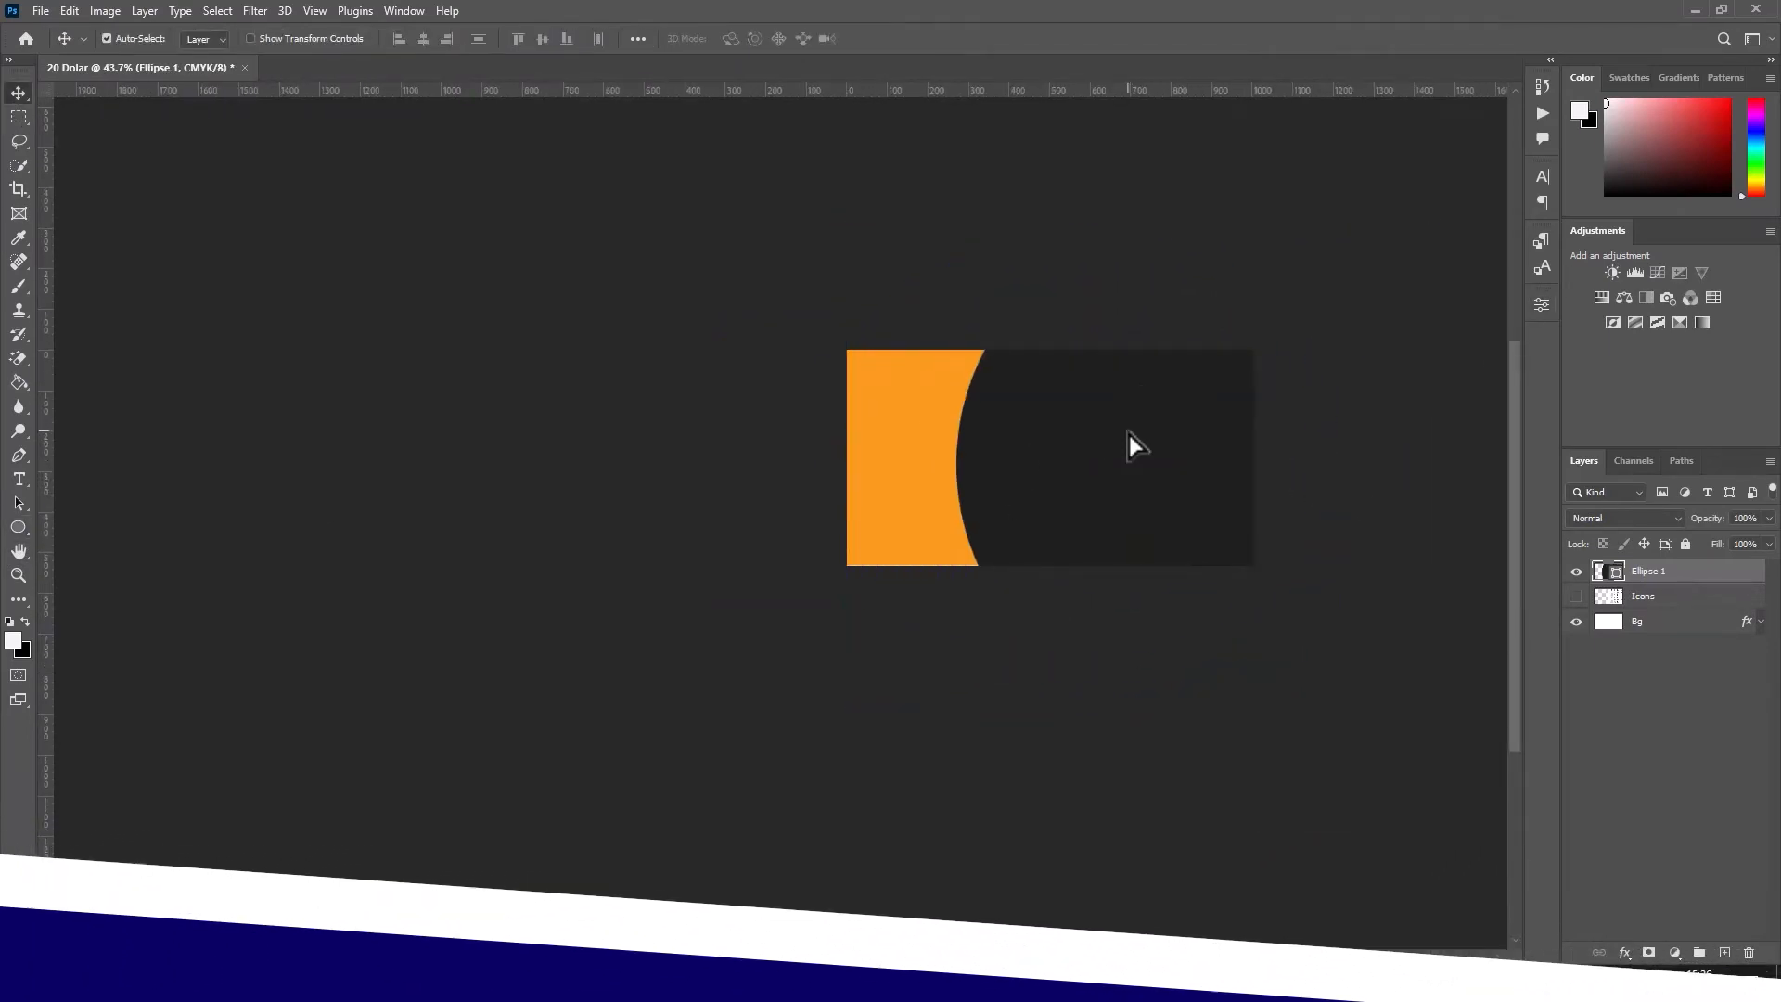
pyautogui.hotkey('ctrl', 't')
pyautogui.moveTo(1438, 465); pyautogui.dragTo(1256, 466)
pyautogui.press('Return')
pyautogui.hotkey('ctrl', '0')
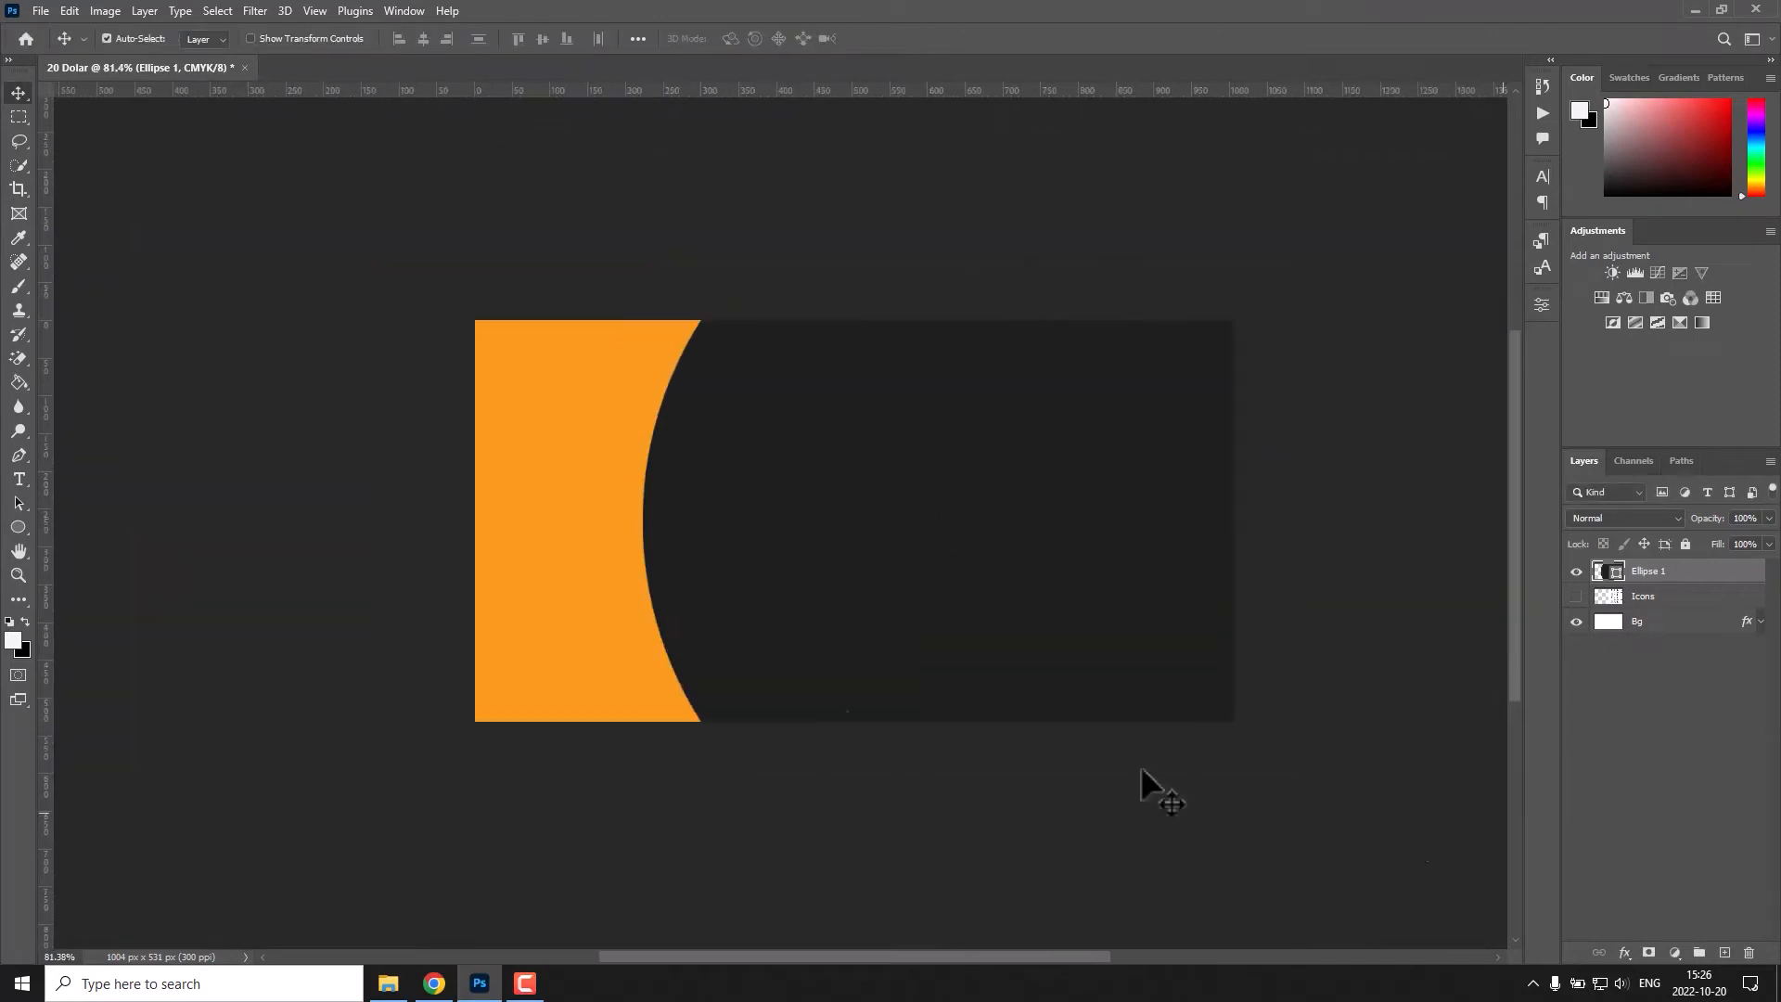
# Draw a six-sided polygon about 461 px wide and 399 px high on a new layer over the card.
pyautogui.rightClick(19, 527)
pyautogui.click(89, 581)
pyautogui.click(1725, 953)
pyautogui.moveTo(694, 420); pyautogui.dragTo(1054, 733)
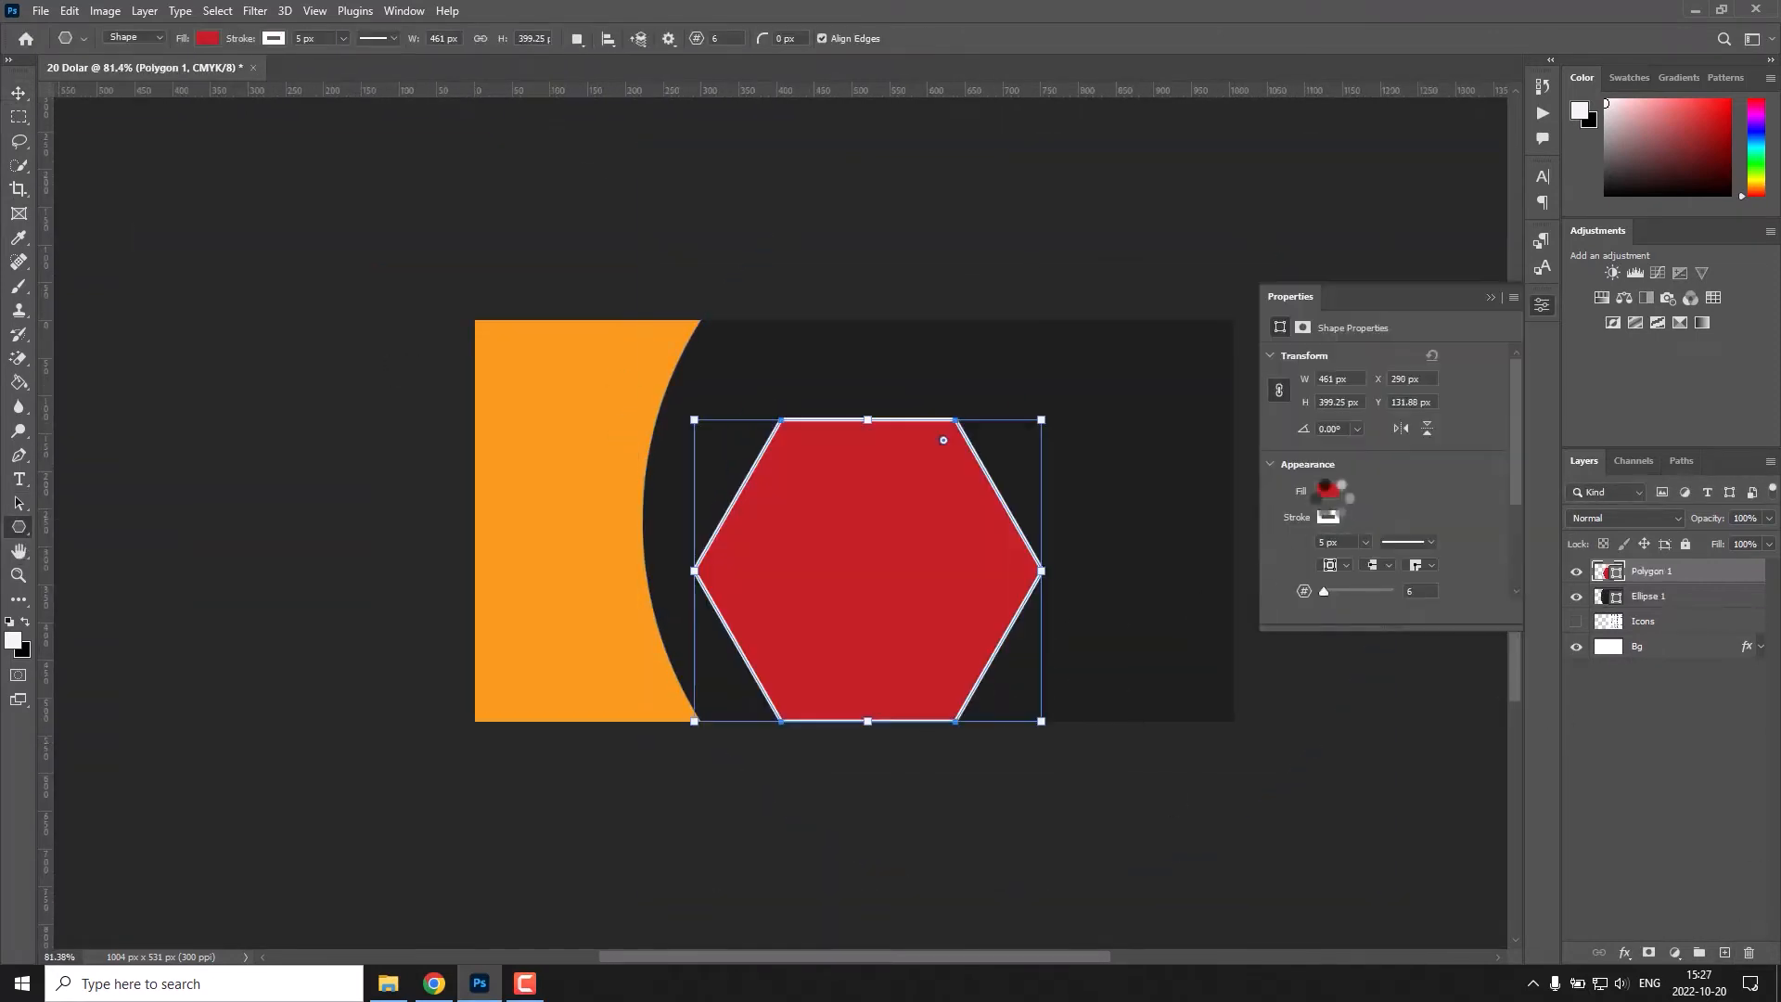
# Give the hexagon a near-black fill without an outline and move it so it overlaps the orange strip.
pyautogui.click(1329, 491)
pyautogui.click(1277, 549)
pyautogui.click(1338, 518)
pyautogui.click(1278, 547)
pyautogui.click(1491, 298)
pyautogui.press('v')
pyautogui.moveTo(947, 588)
pyautogui.mouseDown()
pyautogui.moveTo(744, 447)
pyautogui.moveTo(757, 545)
pyautogui.mouseUp()
# Add a black drop shadow to the hexagon with 100% opacity, 165° angle, 19 px distance and 49 px size.
pyautogui.doubleClick(1738, 577)
pyautogui.click(1104, 708)
pyautogui.moveTo(1280, 360); pyautogui.dragTo(1178, 289)
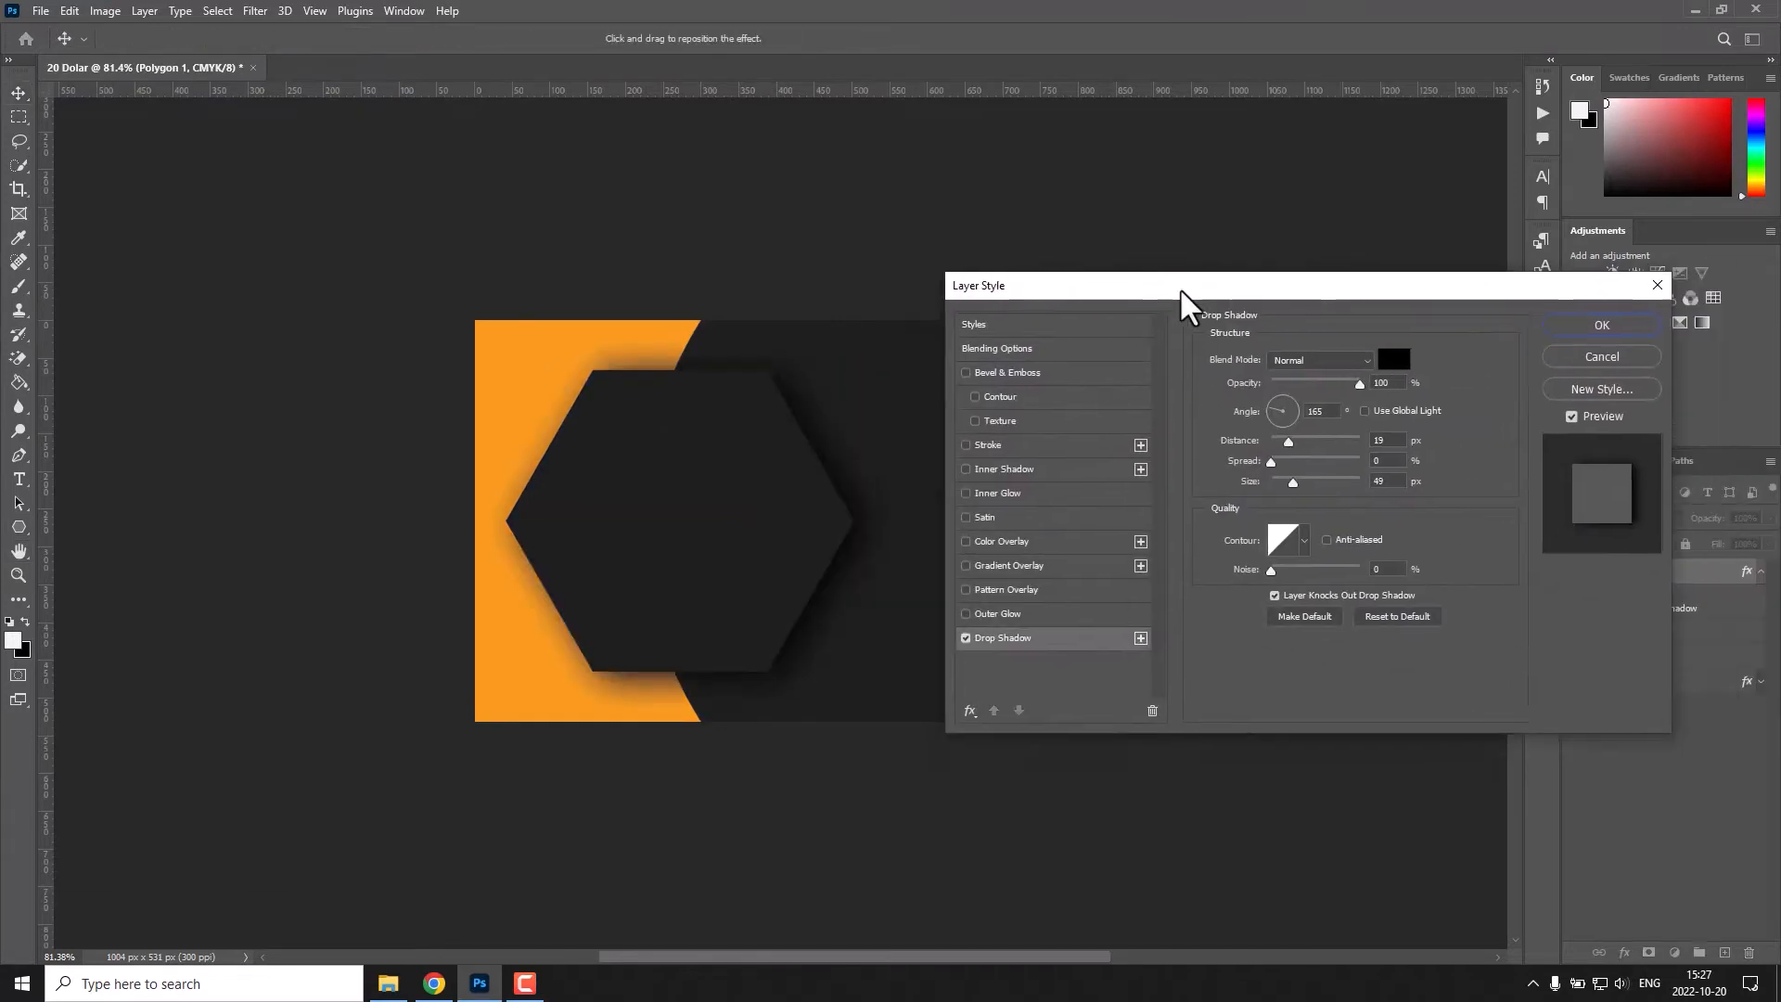
pyautogui.click(1602, 323)
# Separate the hexagon's drop shadow onto its own layer, add a layer mask and brush away the shadow over the orange area.
pyautogui.rightClick(1674, 608)
pyautogui.click(1669, 911)
pyautogui.click(1704, 596)
pyautogui.click(1649, 953)
pyautogui.press('b')
pyautogui.moveTo(594, 730)
pyautogui.mouseDown()
pyautogui.moveTo(679, 744)
pyautogui.moveTo(649, 334)
pyautogui.mouseUp()
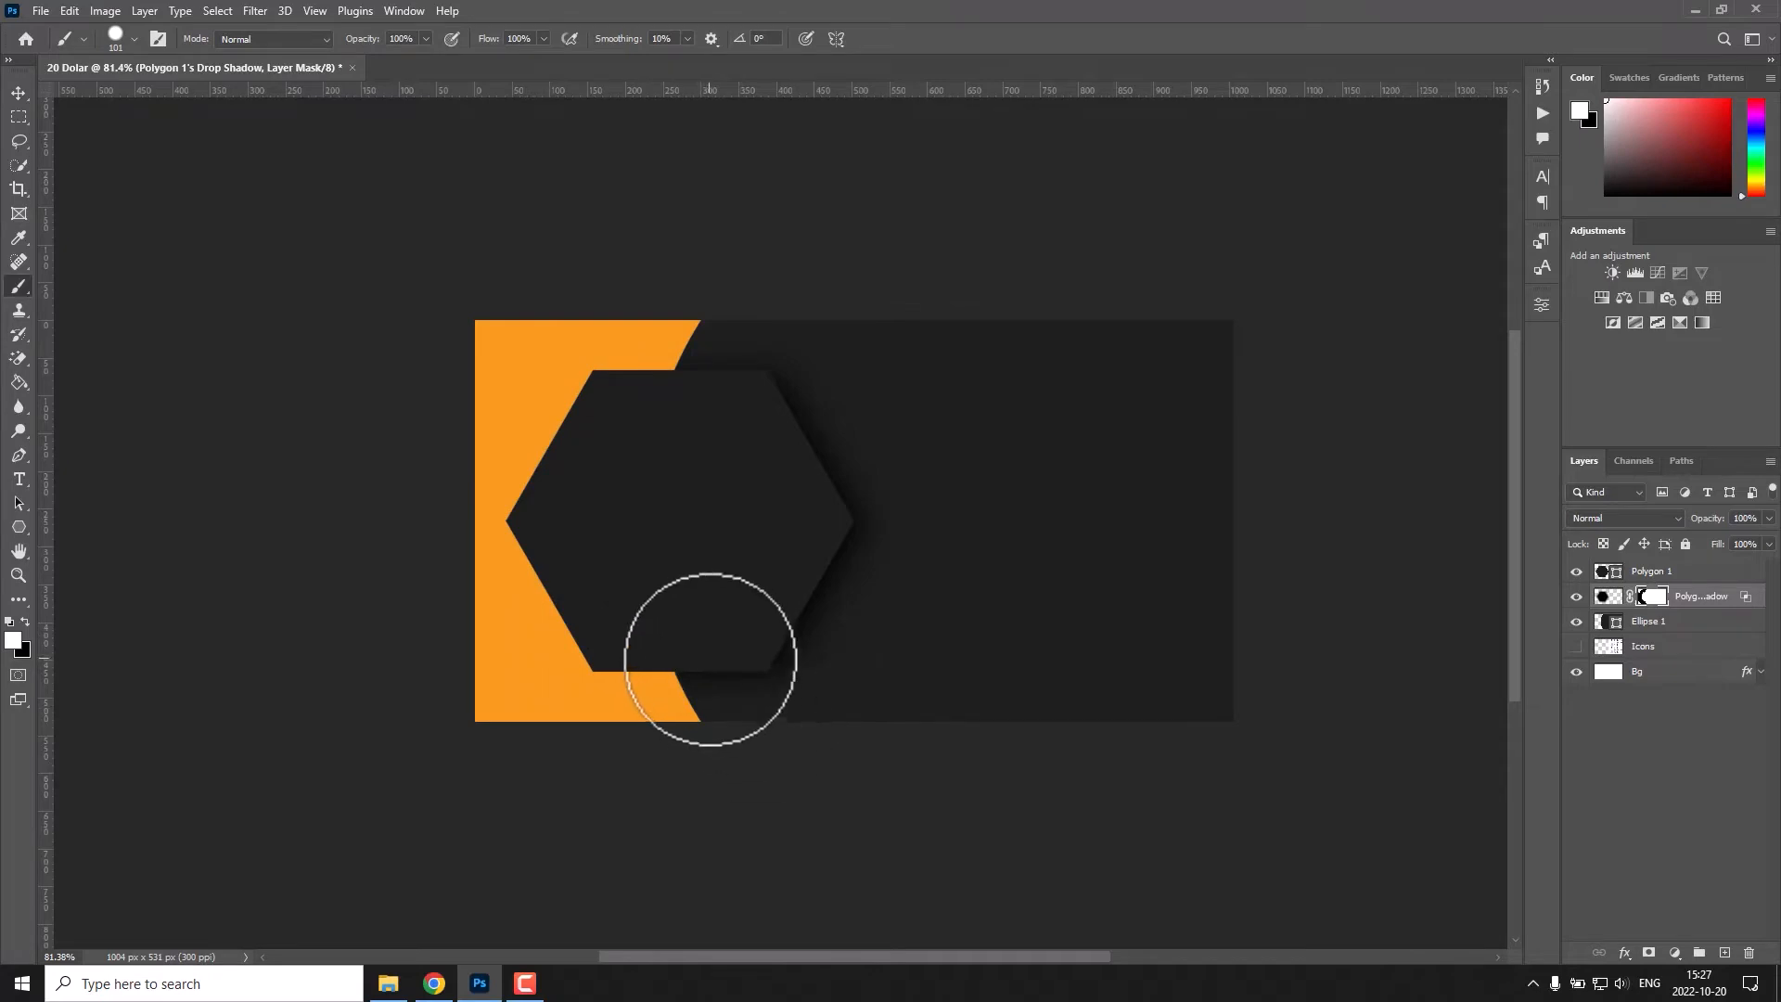
# Place the logo image from the Project folder as an embedded object on the card.
pyautogui.press('v')
pyautogui.click(40, 10)
pyautogui.click(126, 358)
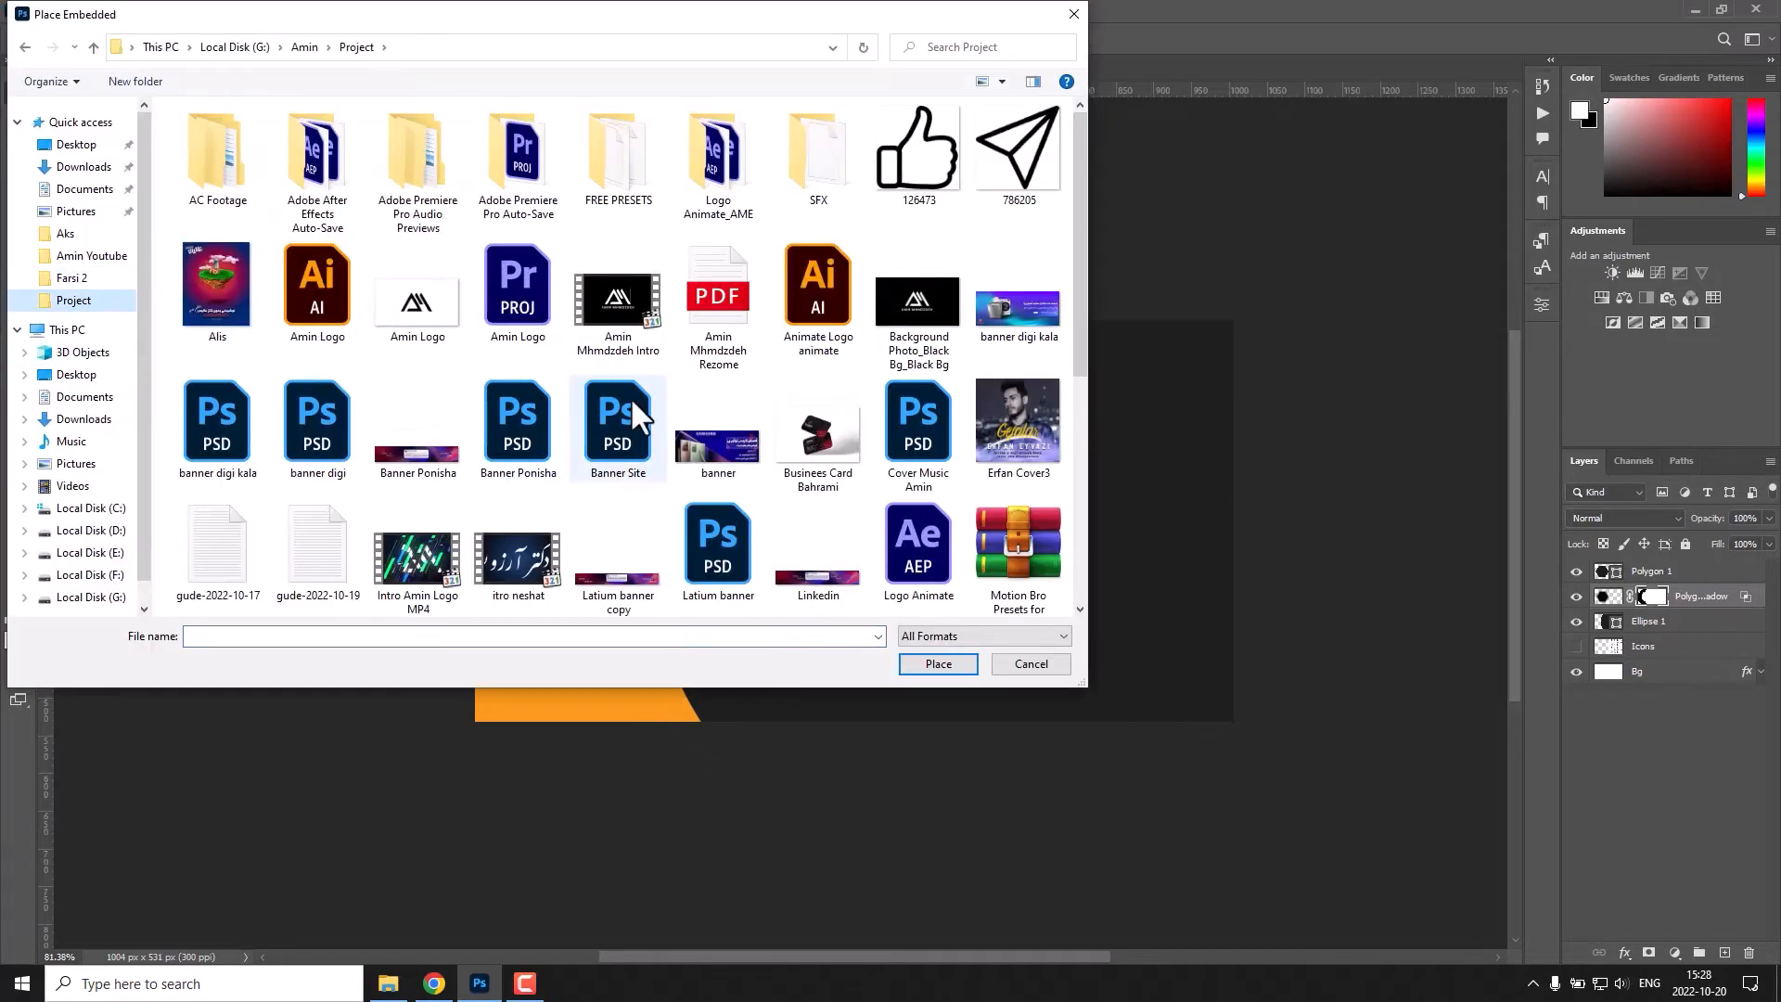
pyautogui.doubleClick(636, 409)
pyautogui.press('Return')
# Erase the logo's white background with the Magic Eraser, and move the logo right of the hexagon on a layer above it.
pyautogui.click(19, 358)
pyautogui.click(1067, 687)
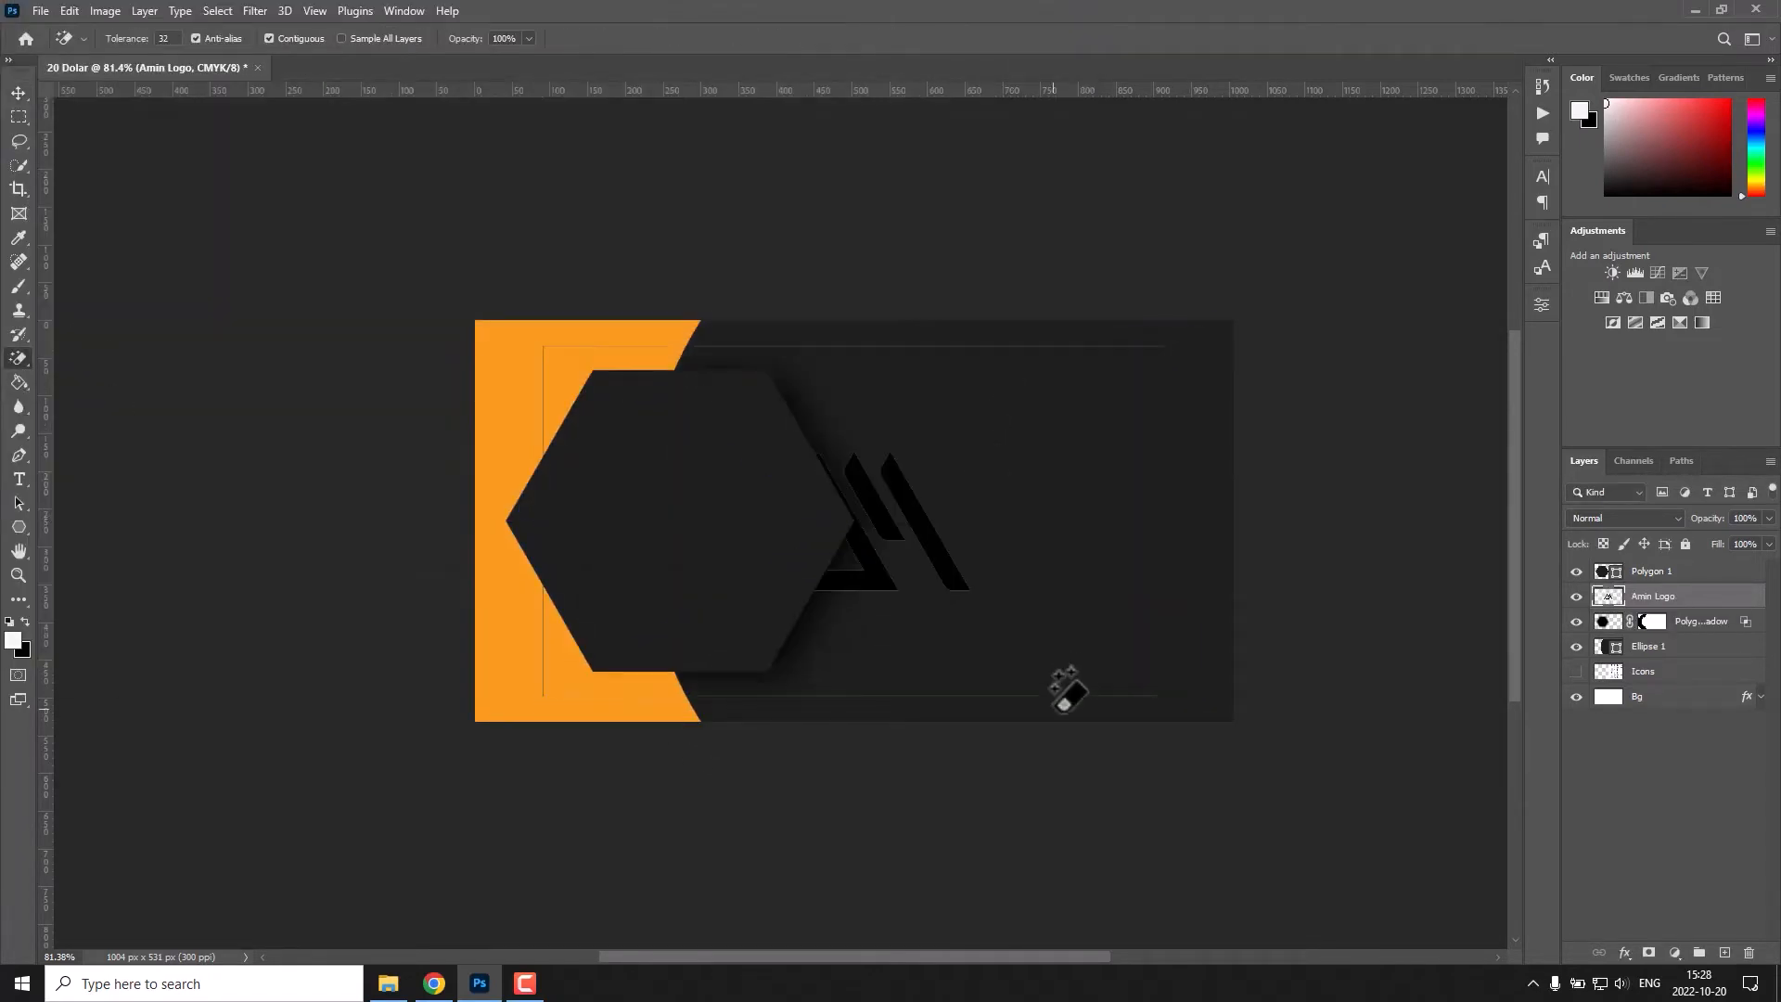
pyautogui.press('v')
pyautogui.moveTo(937, 560); pyautogui.dragTo(1080, 512)
pyautogui.moveTo(1722, 596); pyautogui.dragTo(1721, 563)
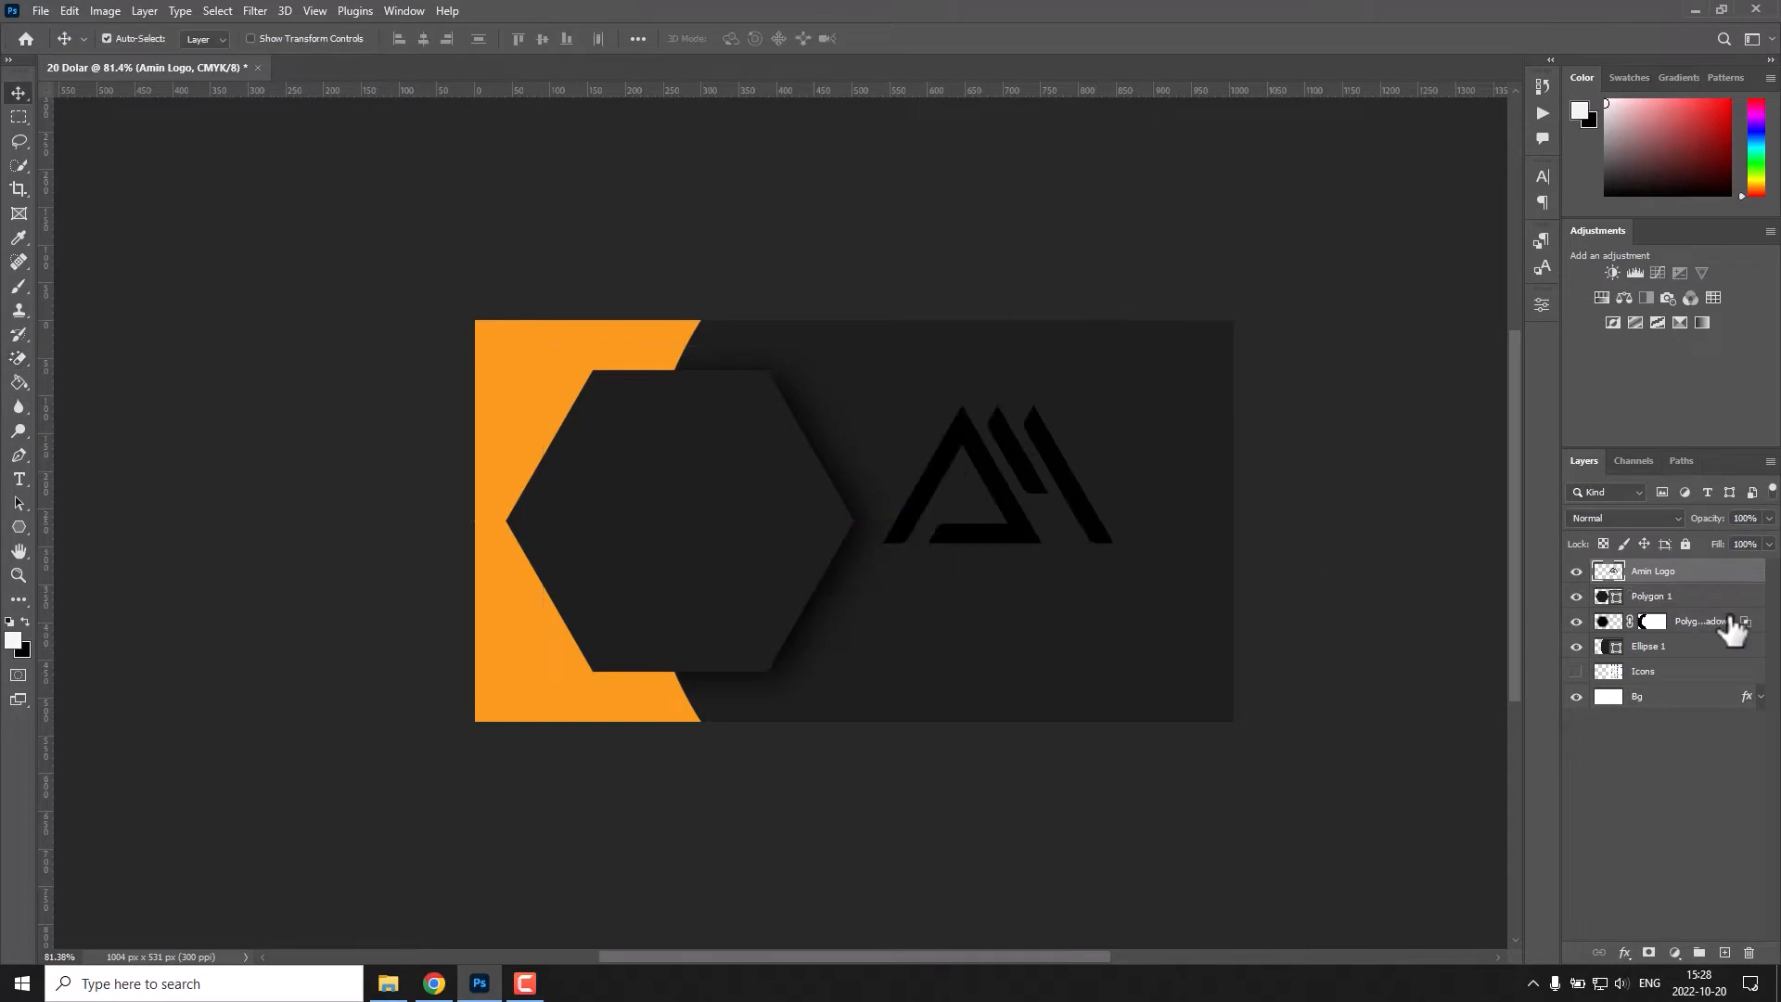
# Apply an orange colour overlay to the logo.
pyautogui.doubleClick(1726, 572)
pyautogui.click(1076, 542)
pyautogui.click(1602, 323)
# Scale the logo down and centre it horizontally and vertically within the hexagon.
pyautogui.moveTo(824, 536); pyautogui.dragTo(784, 511)
pyautogui.moveTo(753, 478); pyautogui.dragTo(730, 522)
pyautogui.press('Return')
pyautogui.keyDown('shift'); pyautogui.click(649, 445); pyautogui.keyUp('shift')
pyautogui.click(423, 39)
pyautogui.click(542, 40)
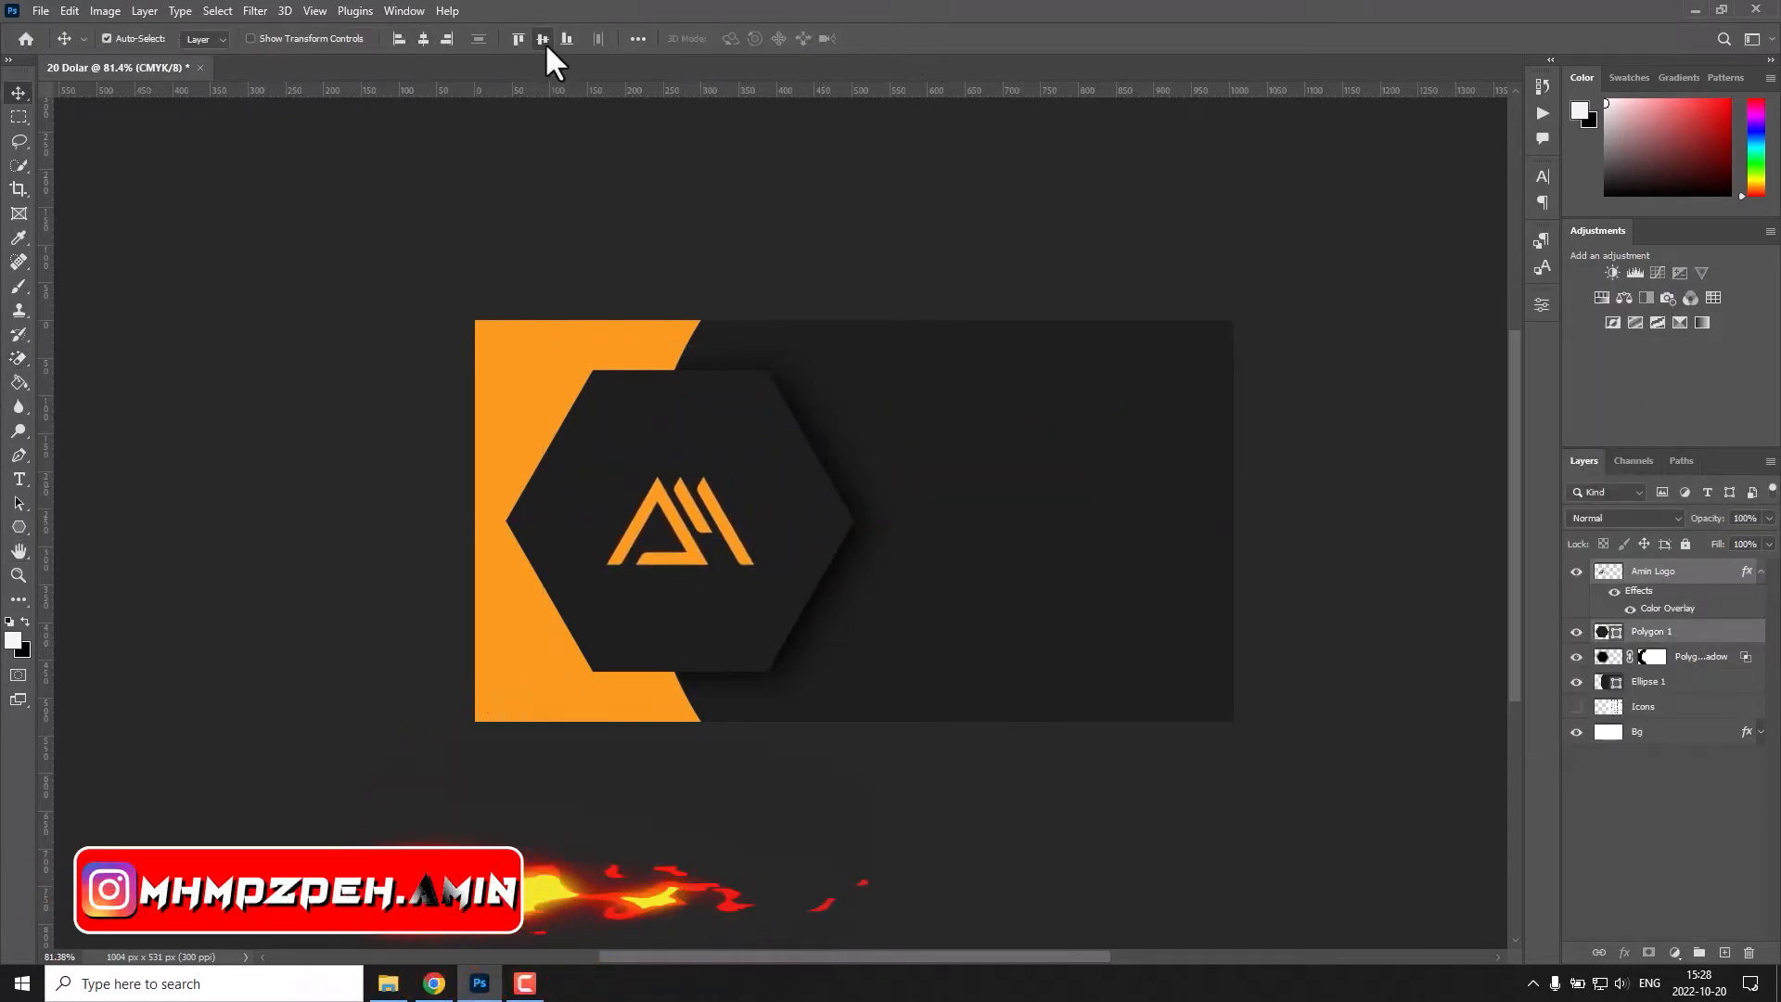
# Nudge the logo upwards to leave room for text below it in the hexagon.
pyautogui.click(1160, 278)
pyautogui.click(1669, 573)
pyautogui.hotkey('shift', 'Up')
pyautogui.hotkey('shift', 'Up')
pyautogui.hotkey('shift', 'Up')
pyautogui.click(1336, 640)
# Add the cardholder's full name in white 10 pt GAMECUBEN text below the logo and tighten its tracking.
pyautogui.press('t')
pyautogui.click(667, 586)
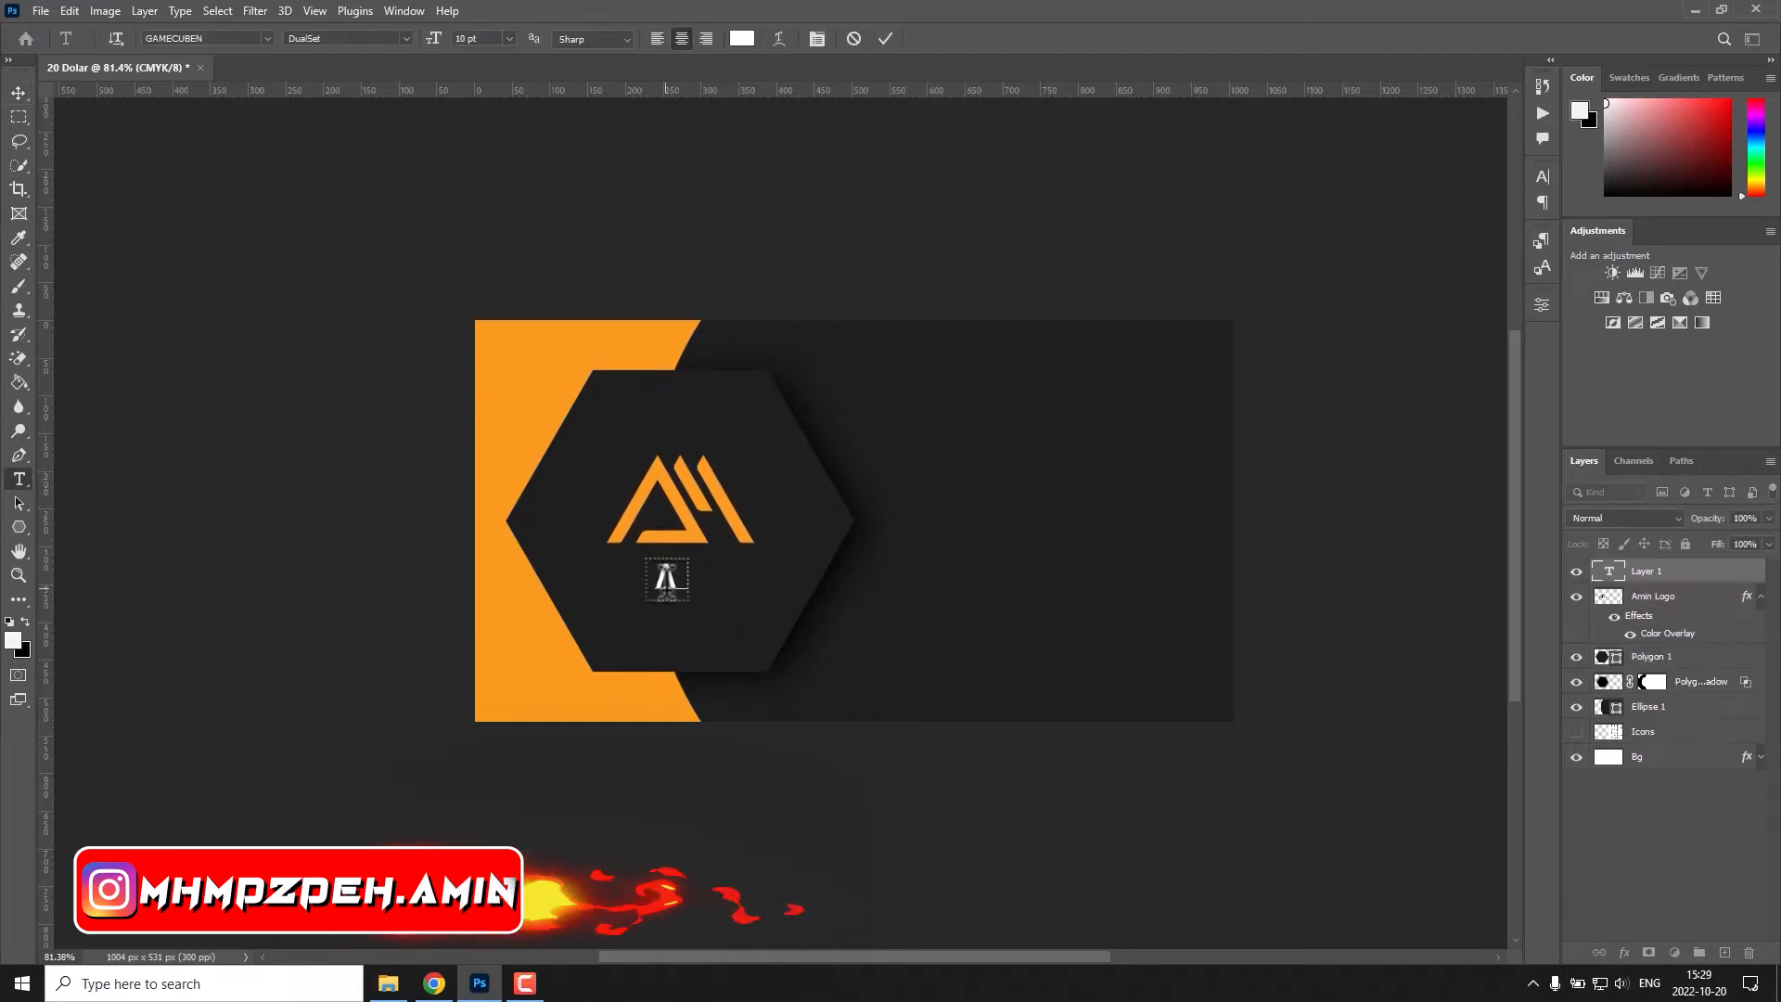
pyautogui.hotkey('ctrl', 'a')
pyautogui.click(1542, 304)
pyautogui.moveTo(1377, 482); pyautogui.dragTo(1336, 483)
pyautogui.click(886, 39)
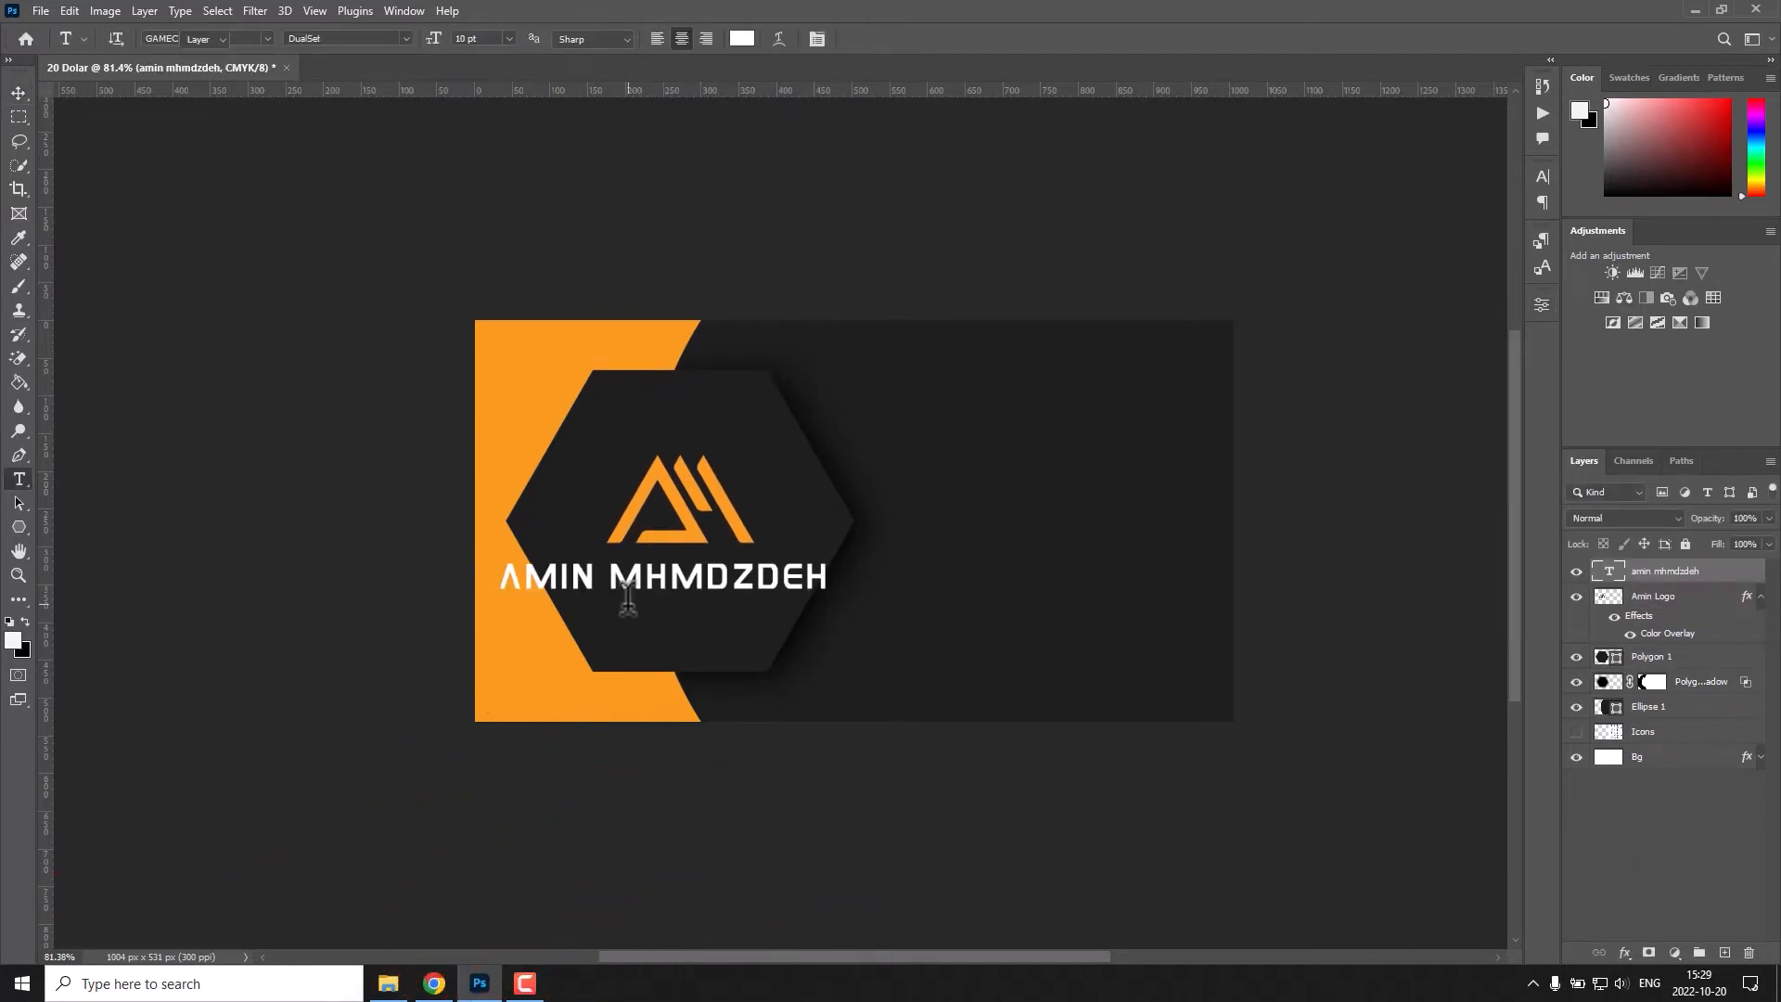
# Reduce the name text to 6 pt so it fits inside the hexagon.
pyautogui.press('v')
pyautogui.doubleClick(666, 585)
pyautogui.moveTo(438, 39); pyautogui.dragTo(426, 39)
pyautogui.click(887, 39)
# Duplicate the name text below the original and change the copy to "Graphic Designer".
pyautogui.press('v')
pyautogui.moveTo(720, 591)
pyautogui.mouseDown()
pyautogui.moveTo(734, 567)
pyautogui.moveTo(733, 598)
pyautogui.mouseUp()
pyautogui.doubleClick(733, 598)
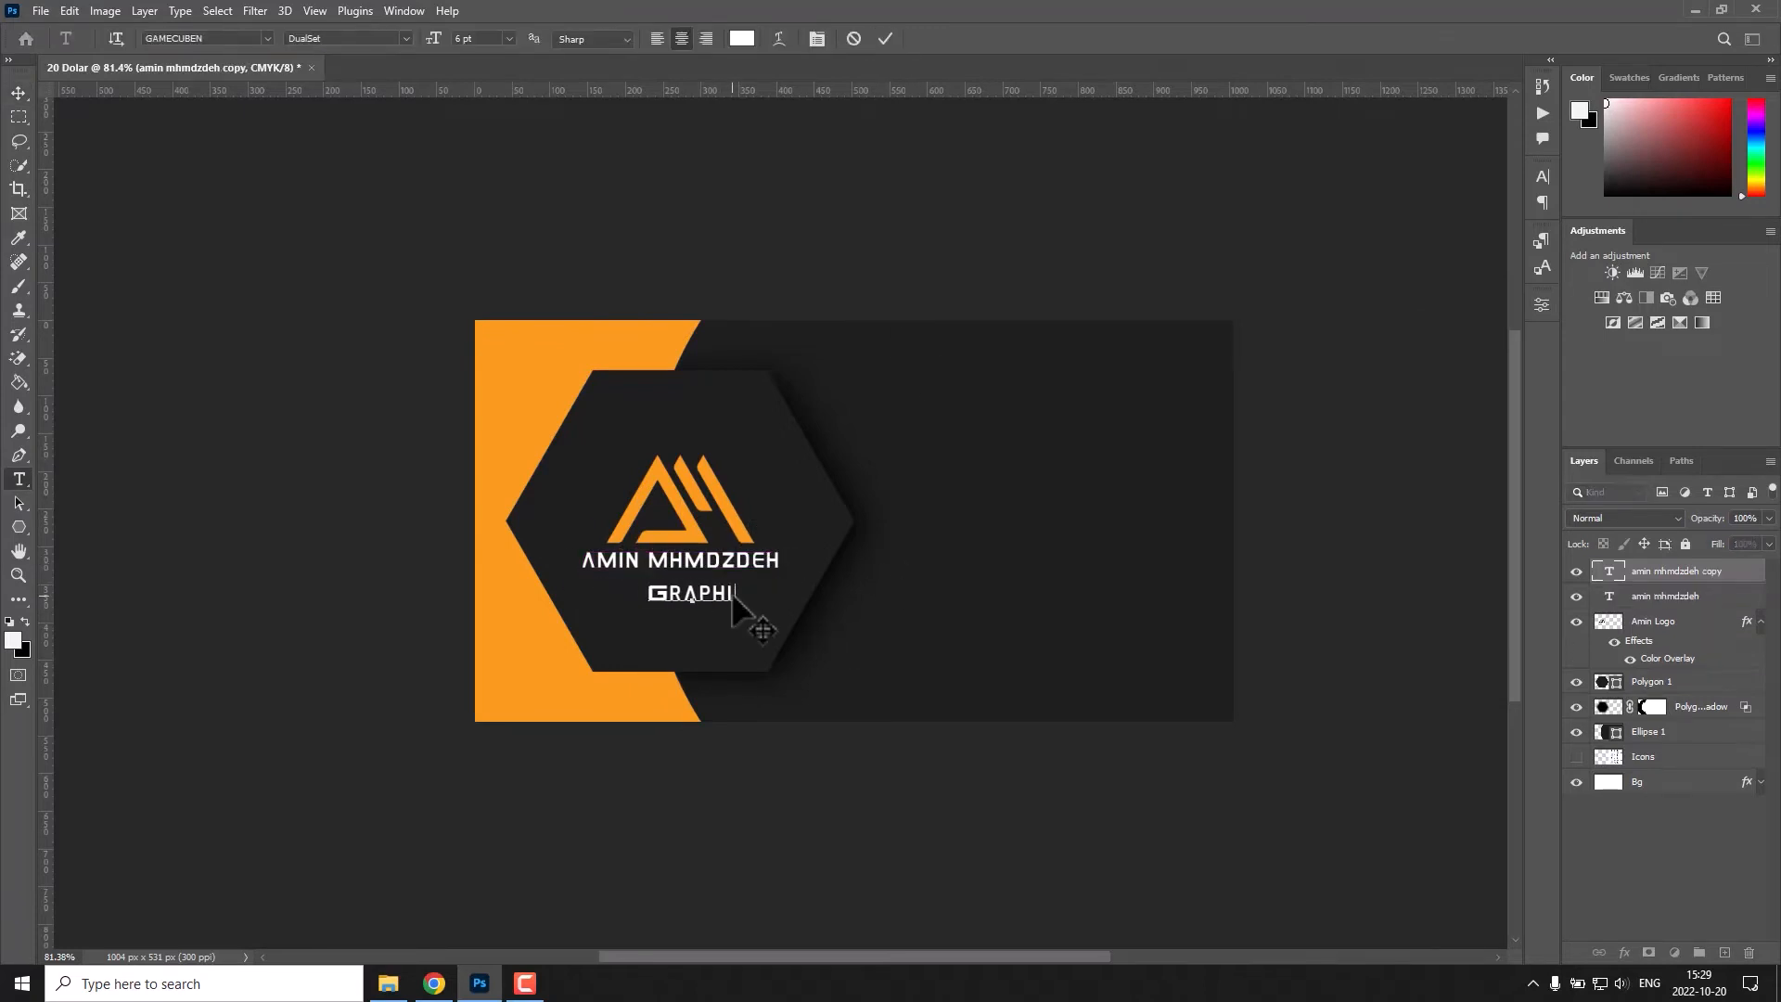
# Set the "Graphic Designer" text in the Dancing script font at 6 pt.
pyautogui.hotkey('ctrl', 'a')
pyautogui.click(268, 39)
pyautogui.click(443, 196)
pyautogui.click(436, 39)
pyautogui.click(885, 39)
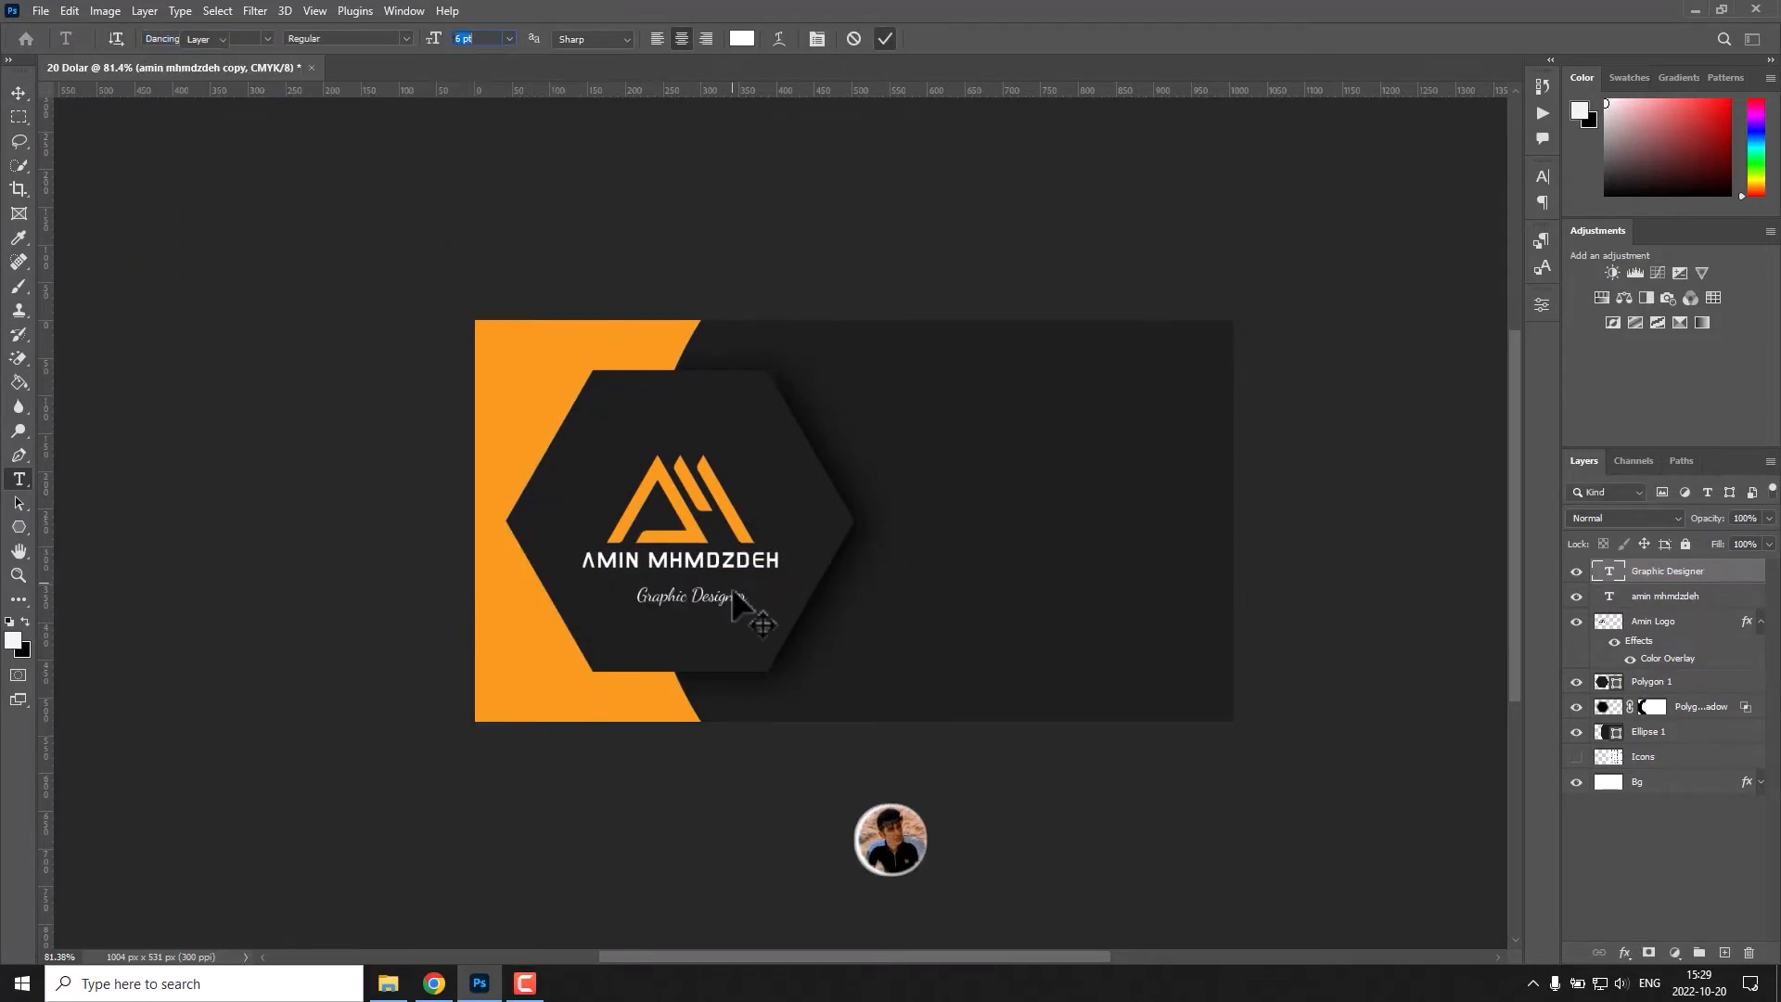
# Move the "Graphic Designer" text closer to the name and change its font to Bebas Neue.
pyautogui.press('v')
pyautogui.moveTo(737, 596); pyautogui.dragTo(725, 586)
pyautogui.doubleClick(712, 590)
pyautogui.click(267, 39)
pyautogui.click(347, 132)
pyautogui.click(887, 39)
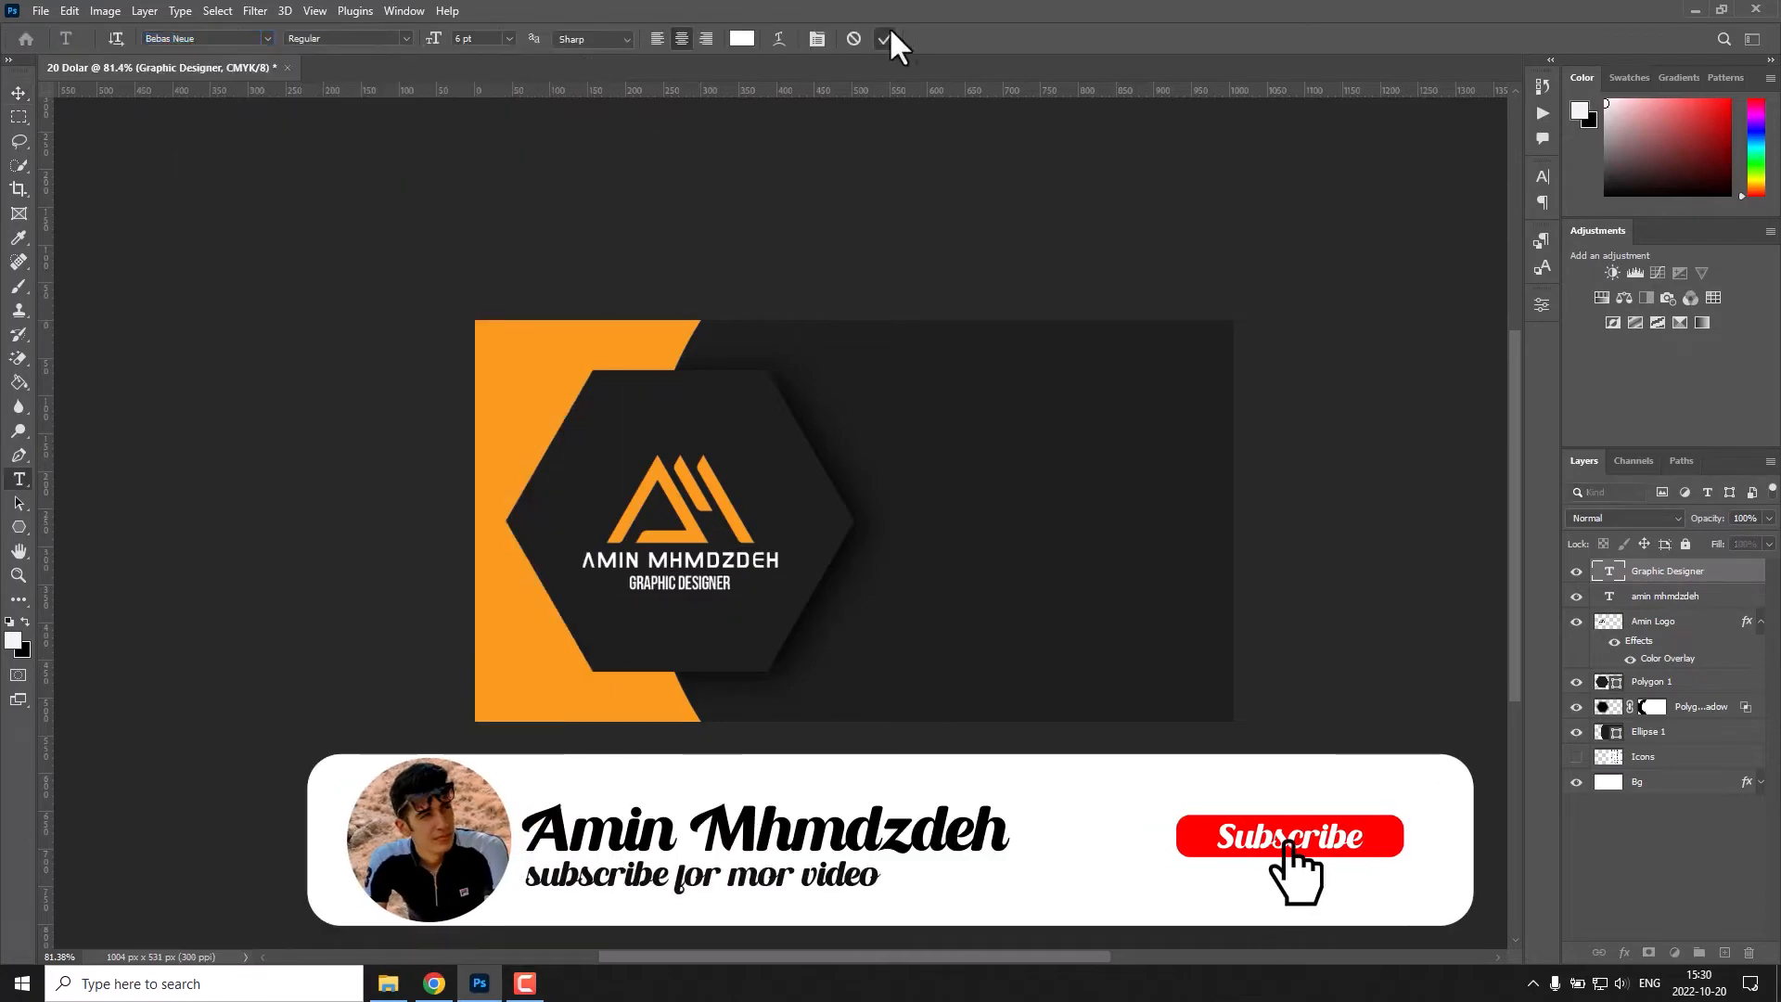
# Change the "Graphic Designer" text's font to Montserrat.
pyautogui.press('v')
pyautogui.doubleClick(718, 588)
pyautogui.click(409, 39)
pyautogui.click(267, 39)
pyautogui.click(376, 165)
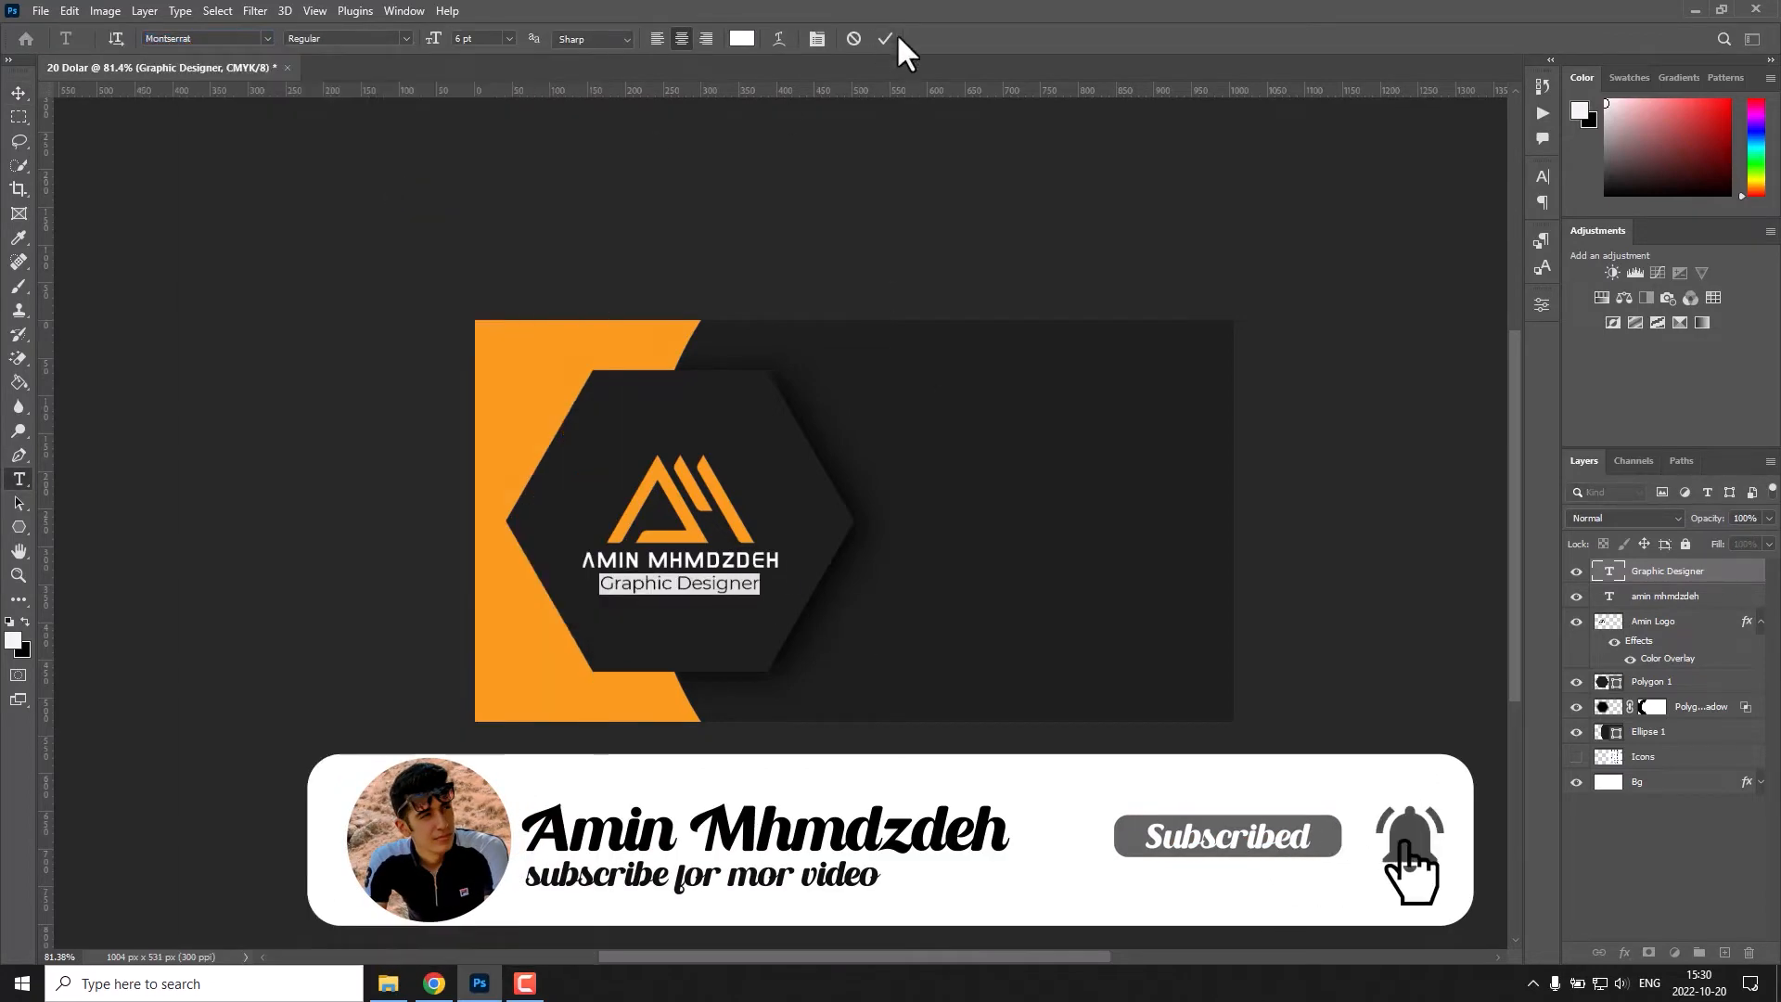
pyautogui.click(887, 39)
# Reduce the "Graphic Designer" text to 5 pt.
pyautogui.press('v')
pyautogui.doubleClick(740, 583)
pyautogui.click(457, 39)
pyautogui.scroll(-1, 457, 38)
pyautogui.click(887, 39)
pyautogui.press('v')
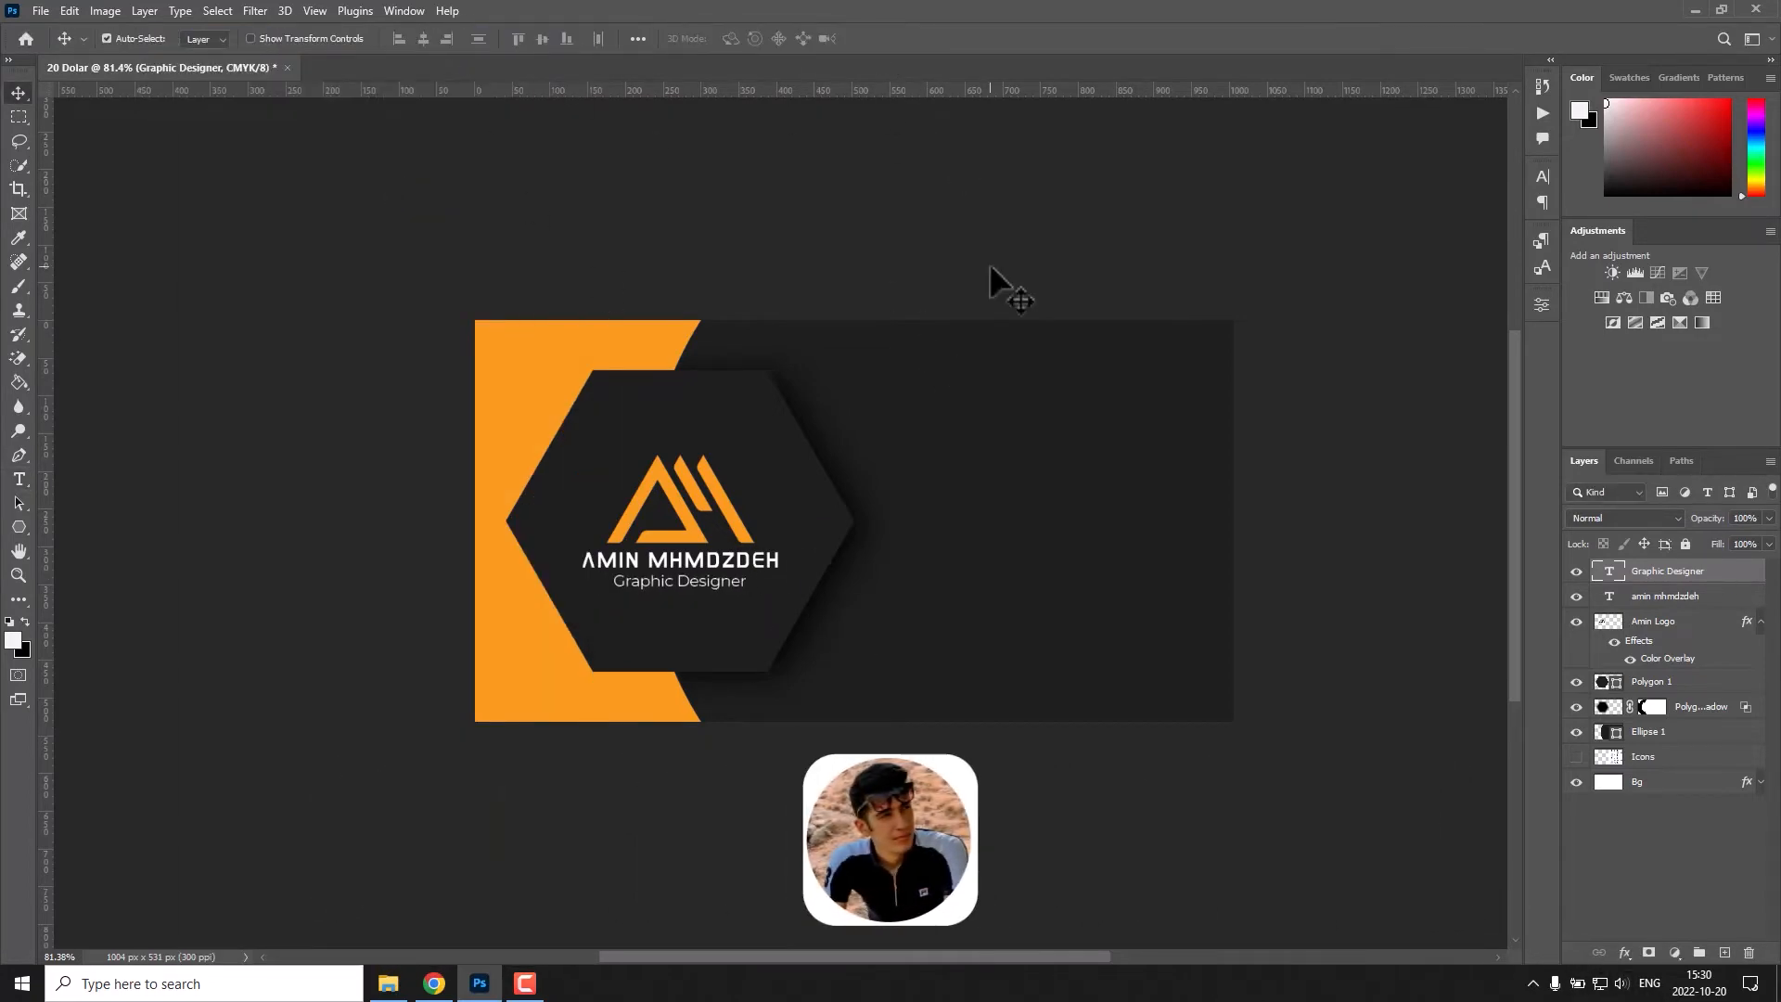
# Add a 2 px gradient stroke to the hexagon using the basic black-to-white gradient preset.
pyautogui.click(745, 431)
pyautogui.doubleClick(1716, 682)
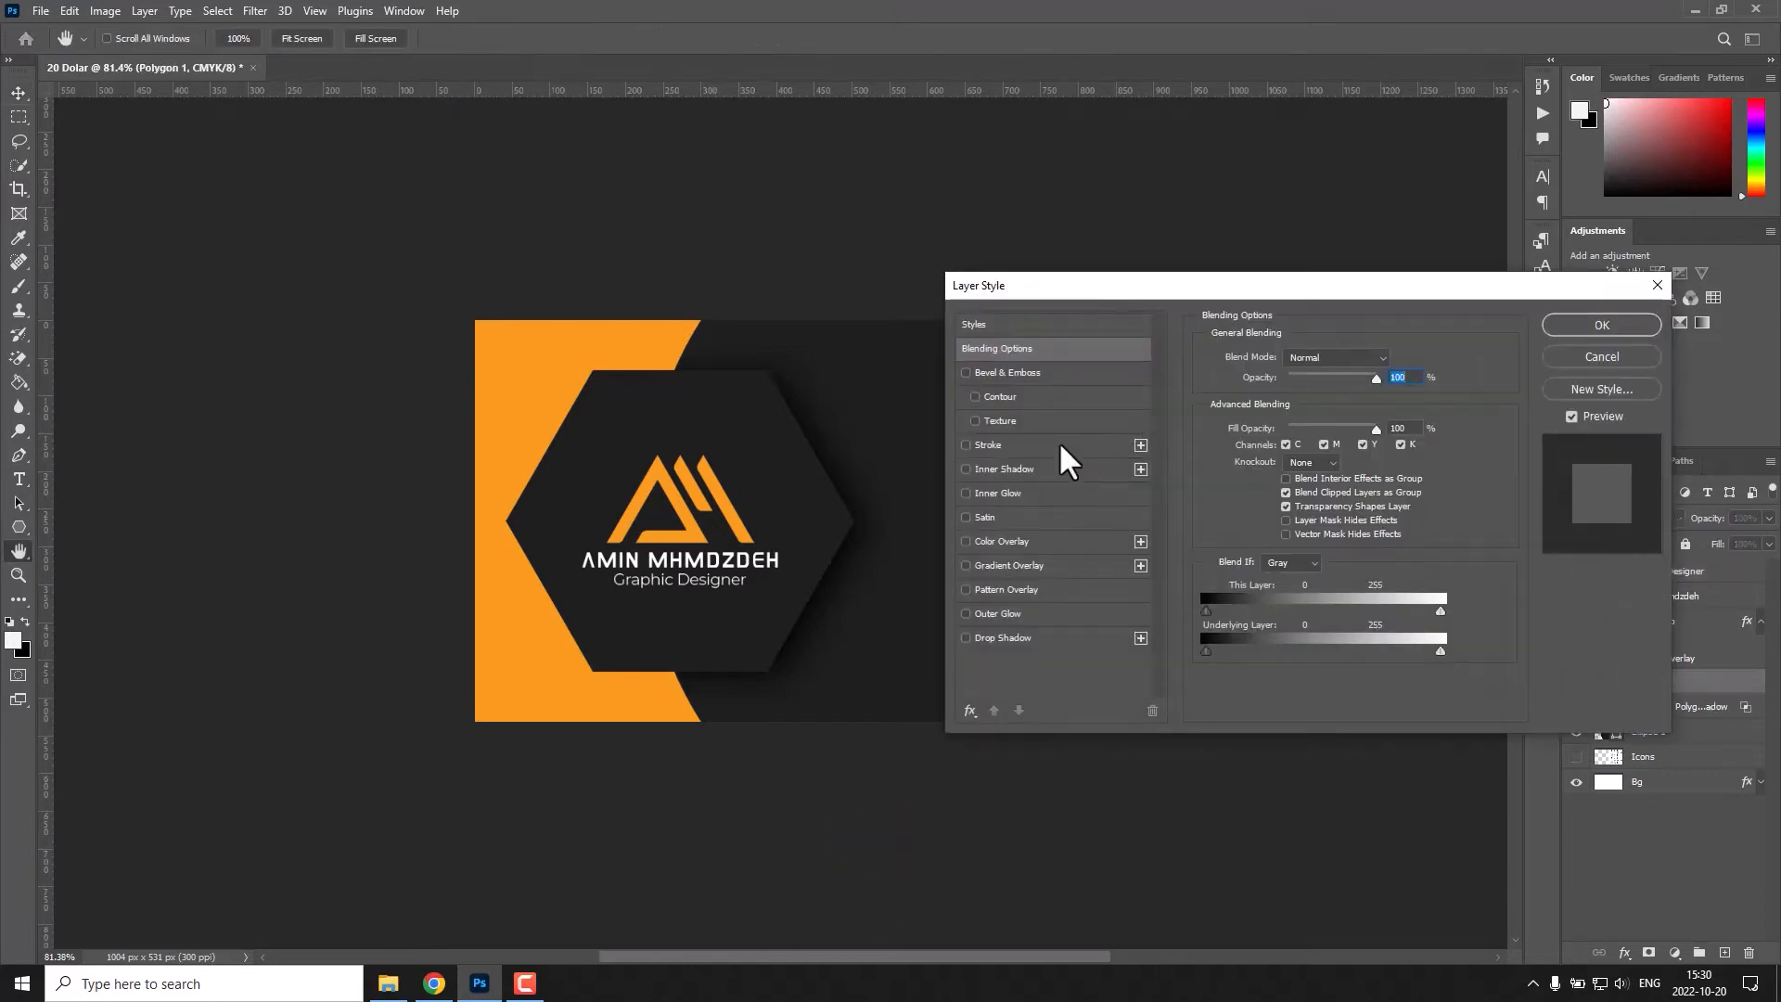
pyautogui.click(1057, 446)
pyautogui.moveTo(1391, 356); pyautogui.dragTo(1350, 353)
pyautogui.write('2')
pyautogui.click(1299, 491)
pyautogui.click(147, 489)
pyautogui.click(244, 517)
pyautogui.click(504, 471)
# Set the hexagon stroke's blend mode to Screen and its gradient angle to -146°.
pyautogui.click(1320, 399)
pyautogui.click(1342, 547)
pyautogui.write('12')
pyautogui.click(1252, 547)
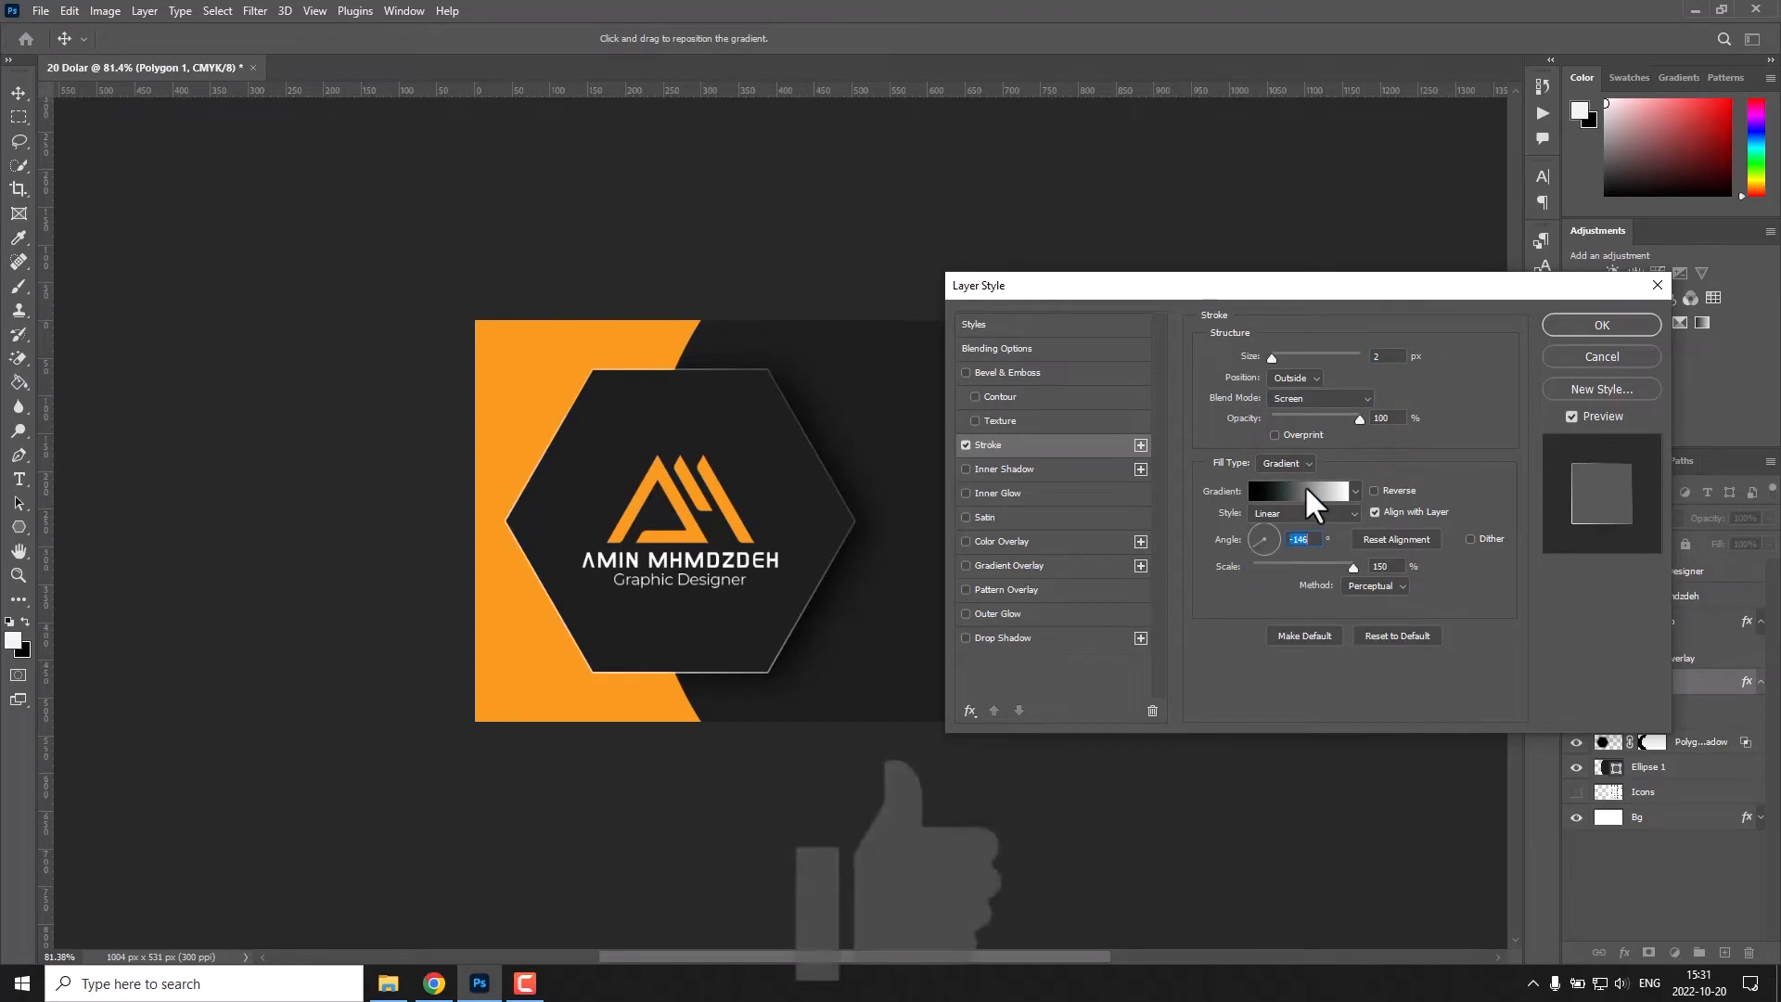
# Replace the hexagon stroke's gradient with the basic white-to-black preset and set its angle to 18°.
pyautogui.click(1313, 492)
pyautogui.click(285, 773)
pyautogui.click(151, 489)
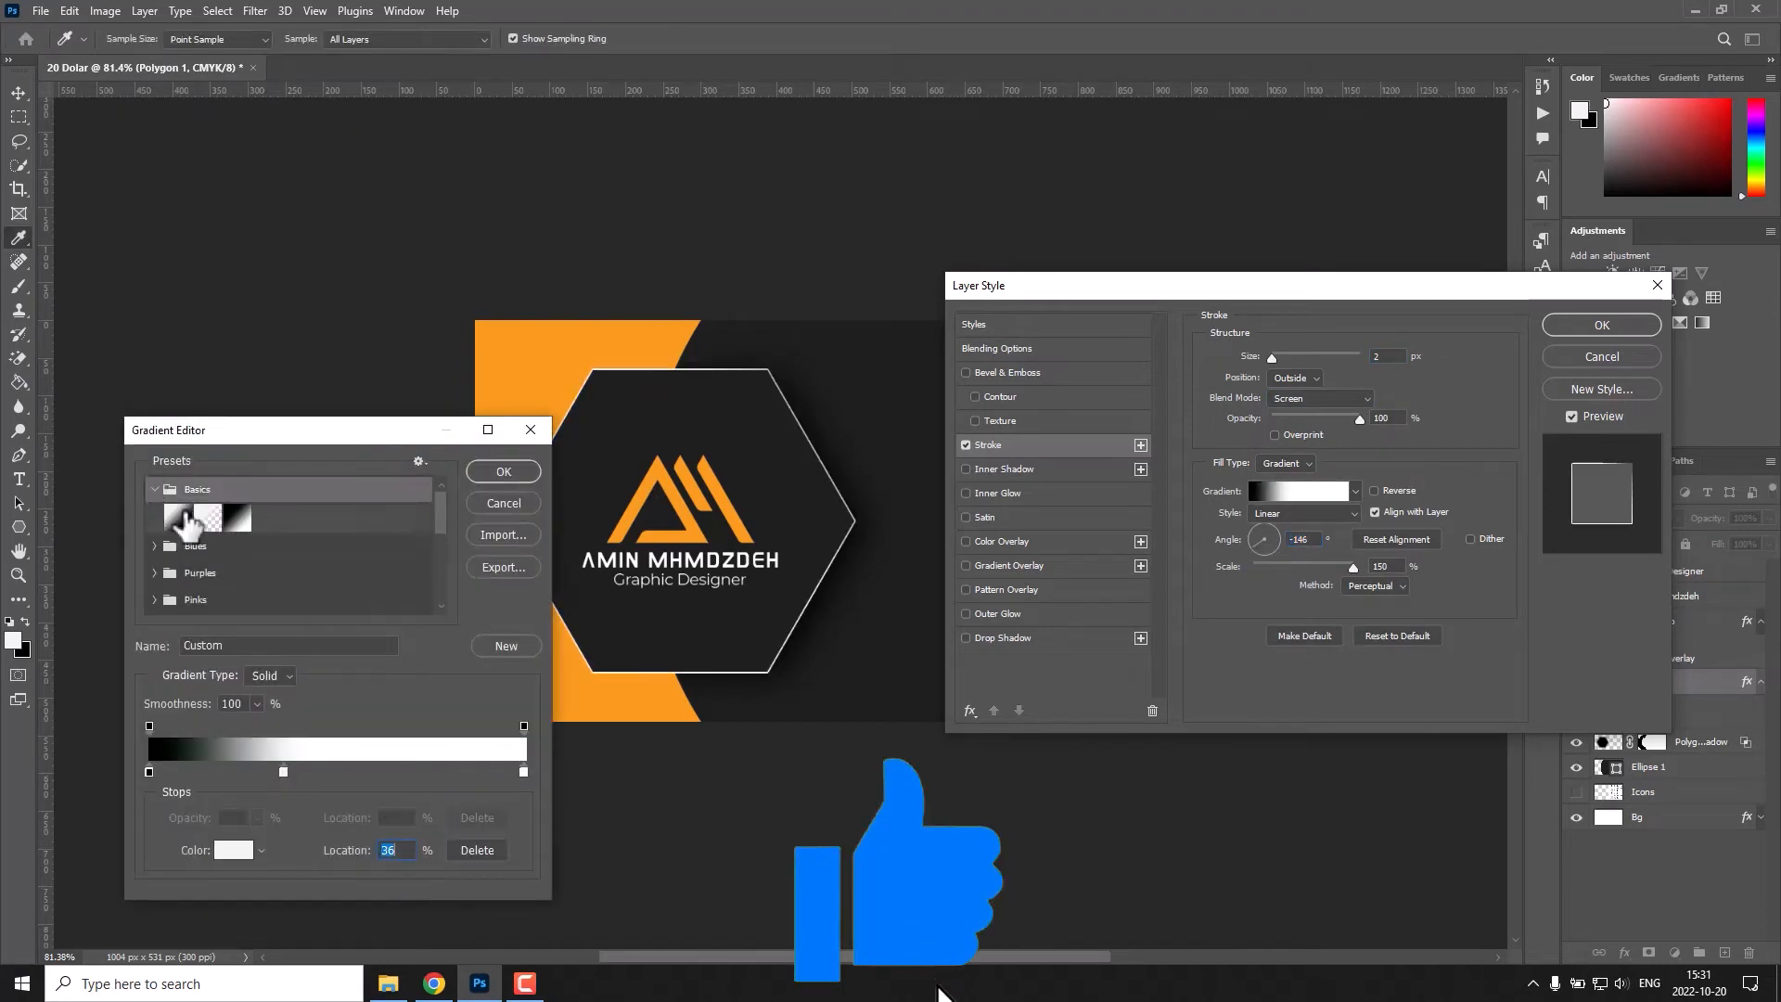
pyautogui.click(187, 519)
pyautogui.click(153, 544)
pyautogui.click(153, 544)
pyautogui.click(153, 489)
pyautogui.click(504, 471)
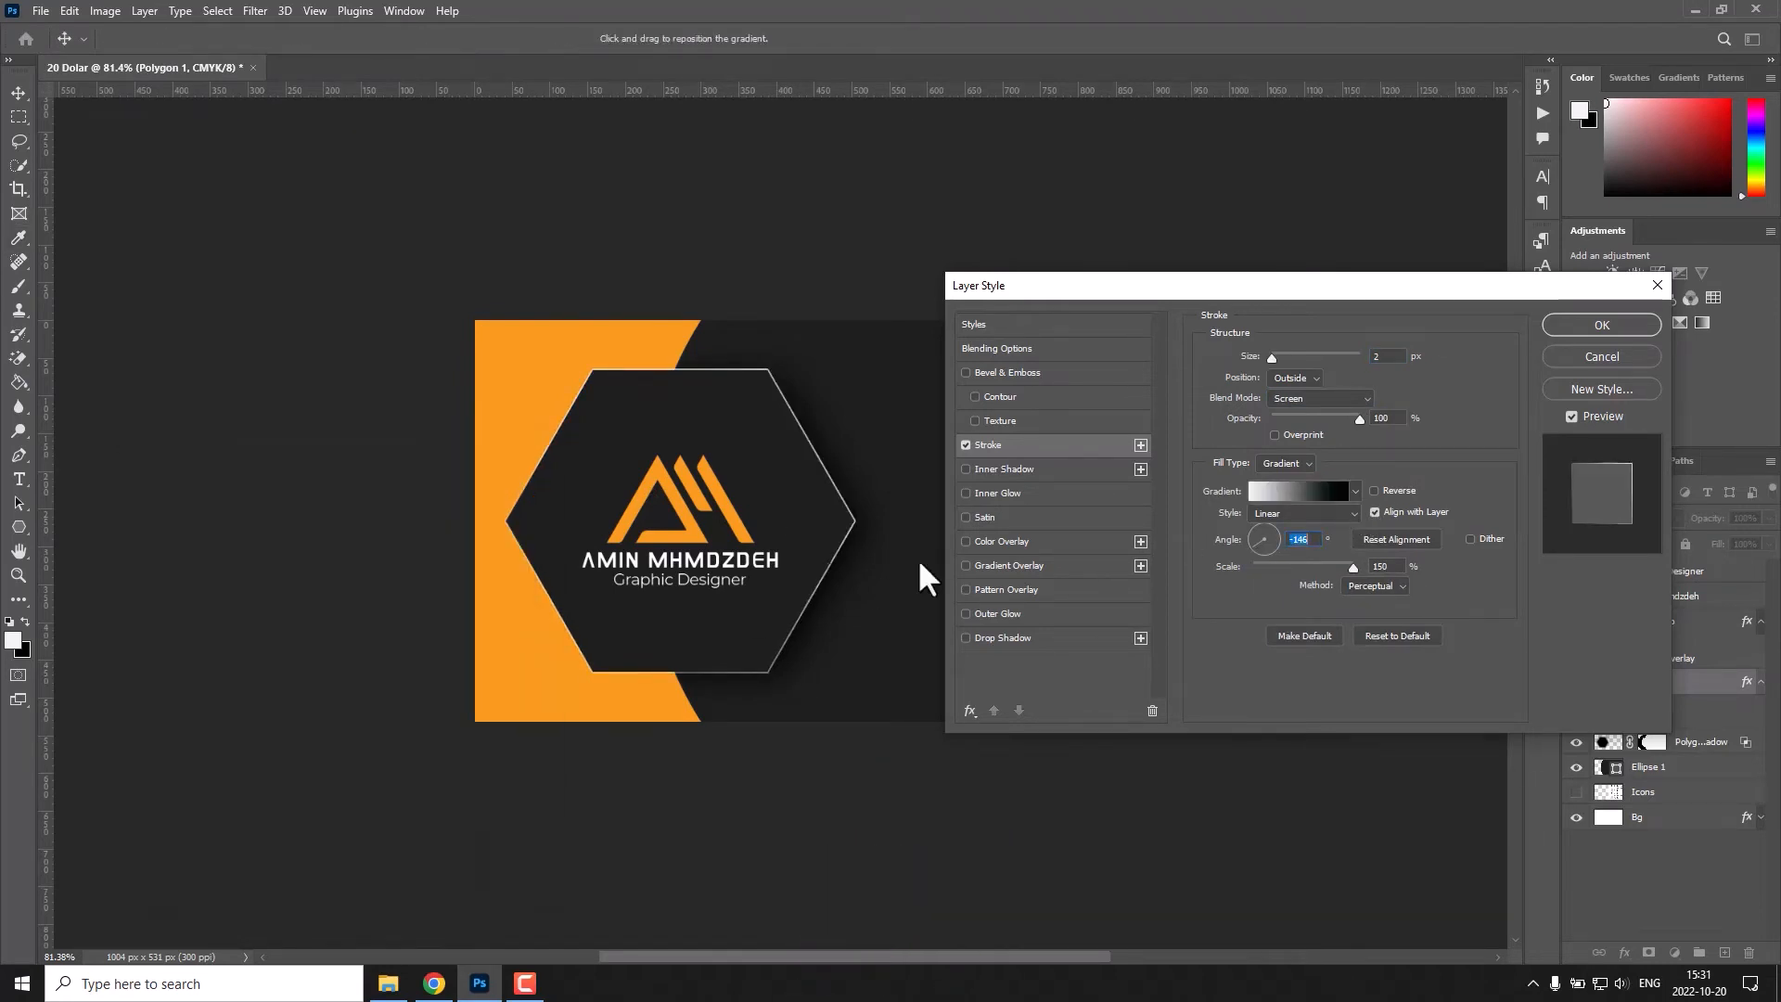
pyautogui.click(1270, 538)
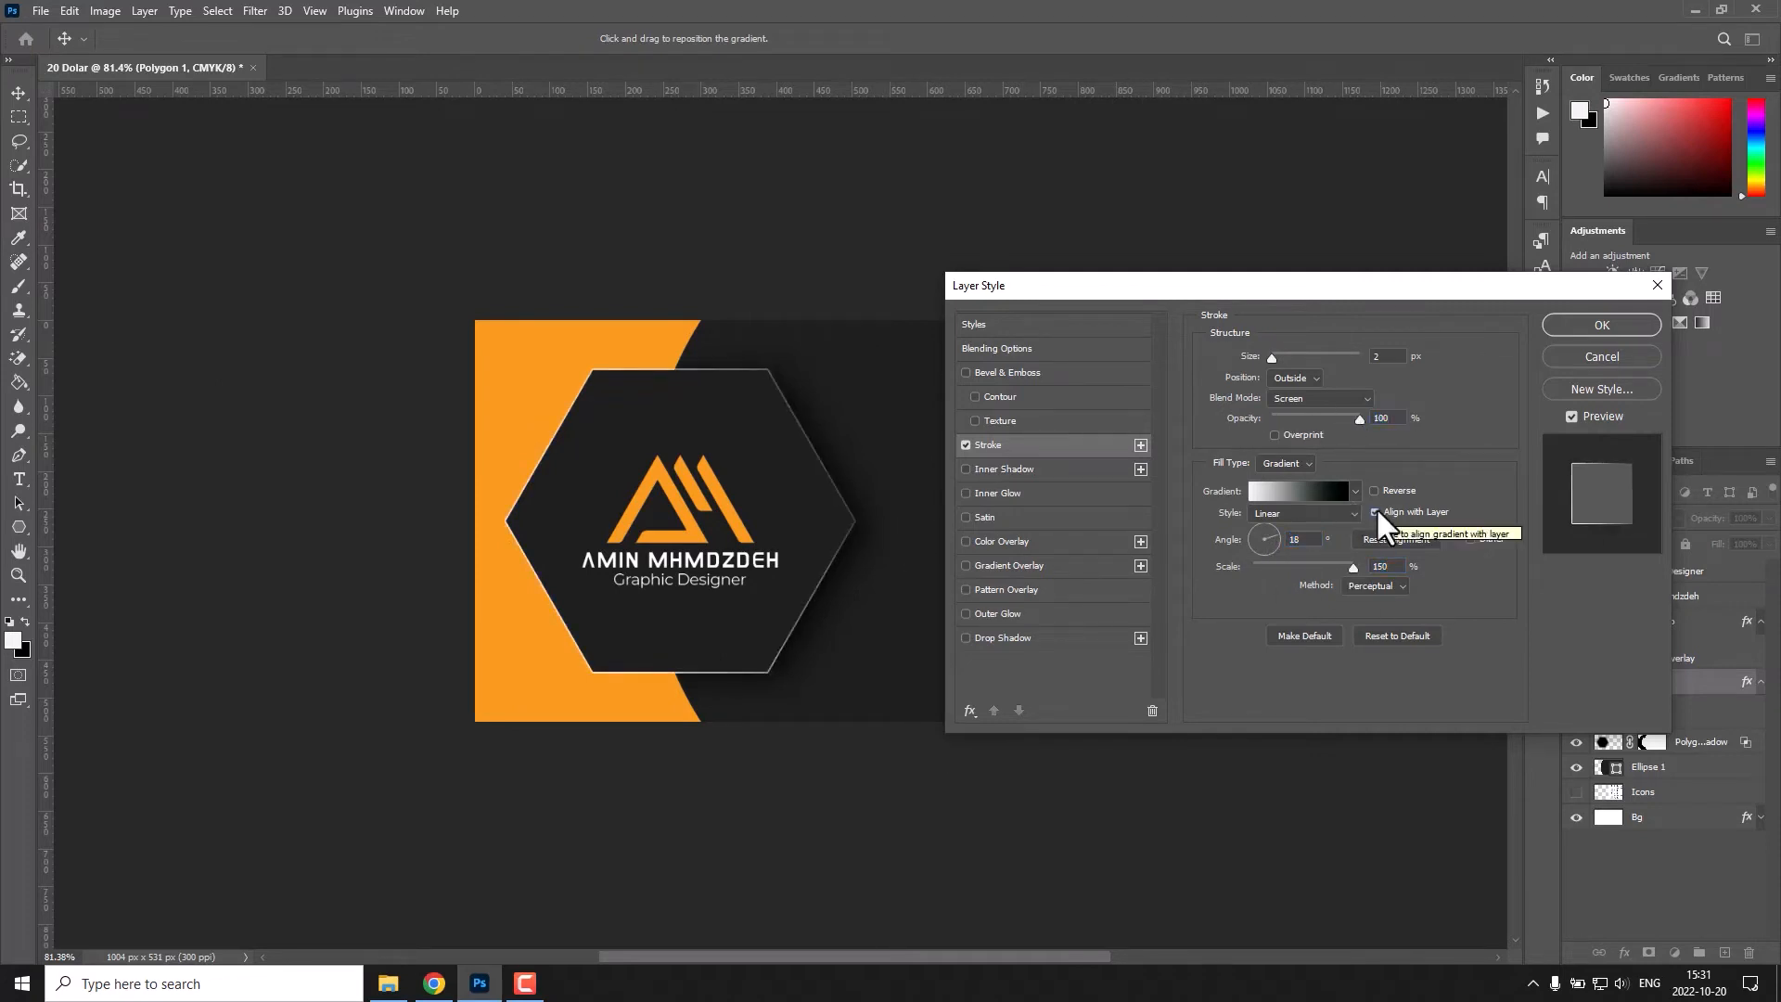
# Fade the gradient's dark end to 0% opacity and set the 2 px hexagon stroke's blend mode to Normal.
pyautogui.click(1343, 487)
pyautogui.click(525, 726)
pyautogui.write('0')
pyautogui.click(477, 503)
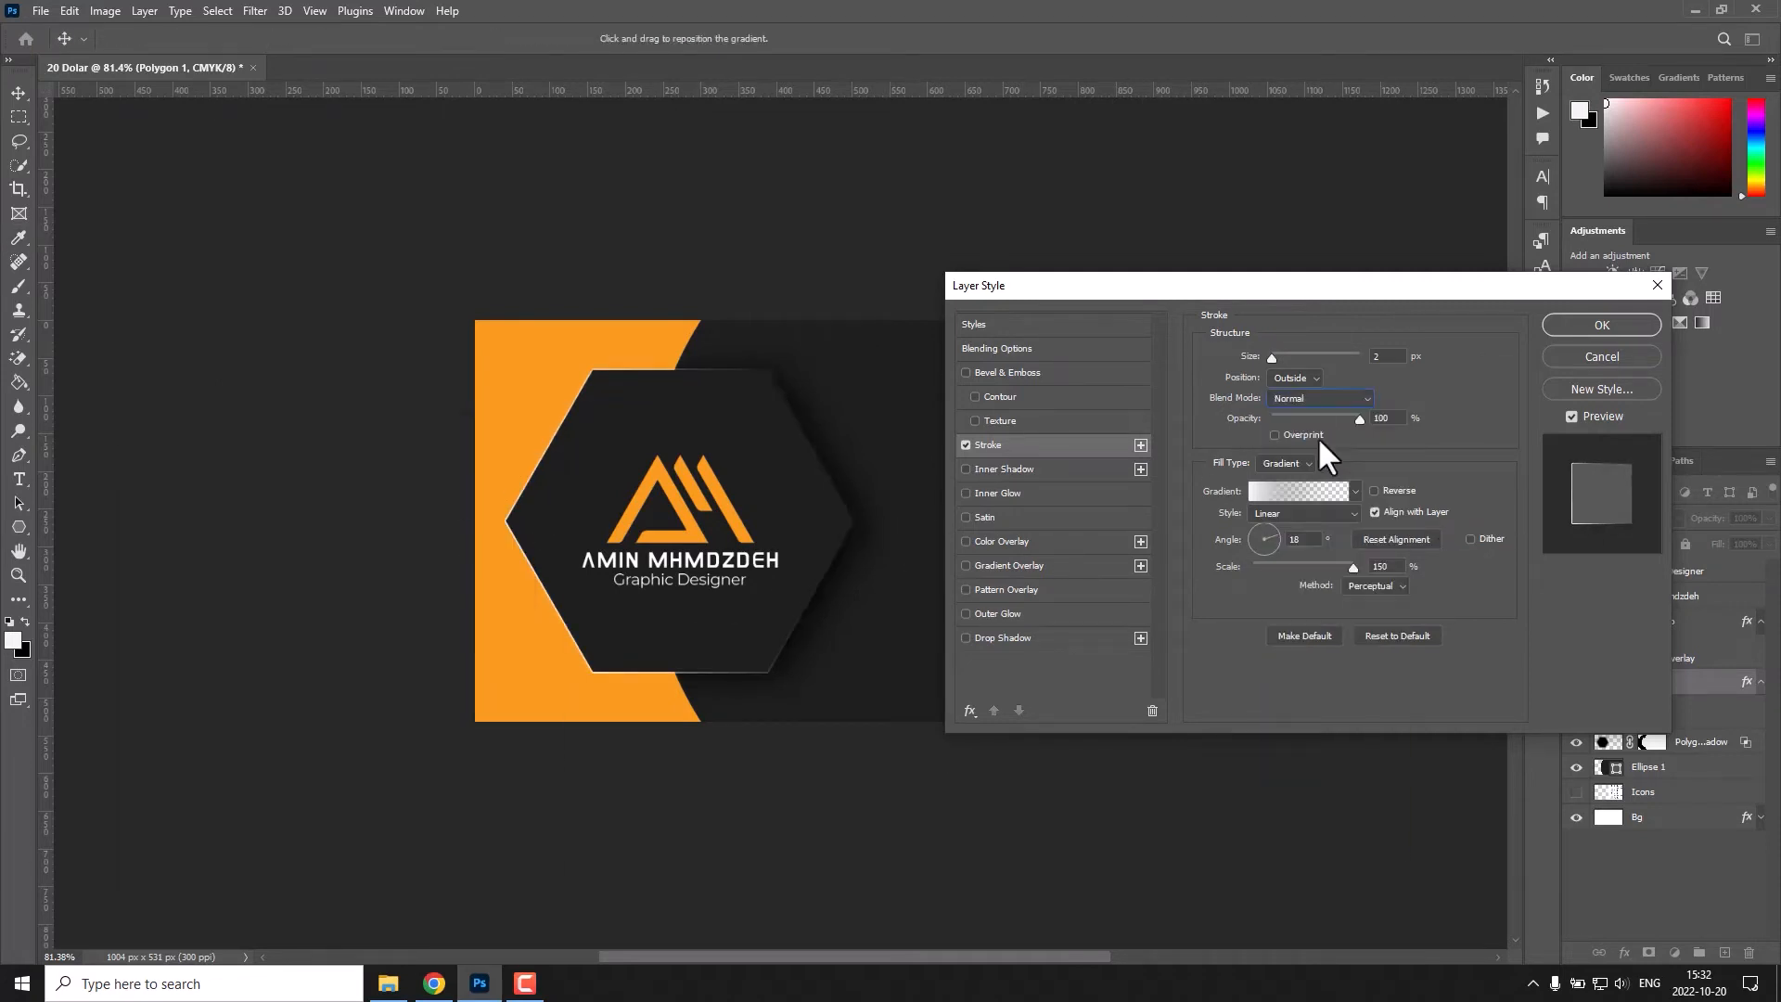
pyautogui.write('2')
pyautogui.press('Return')
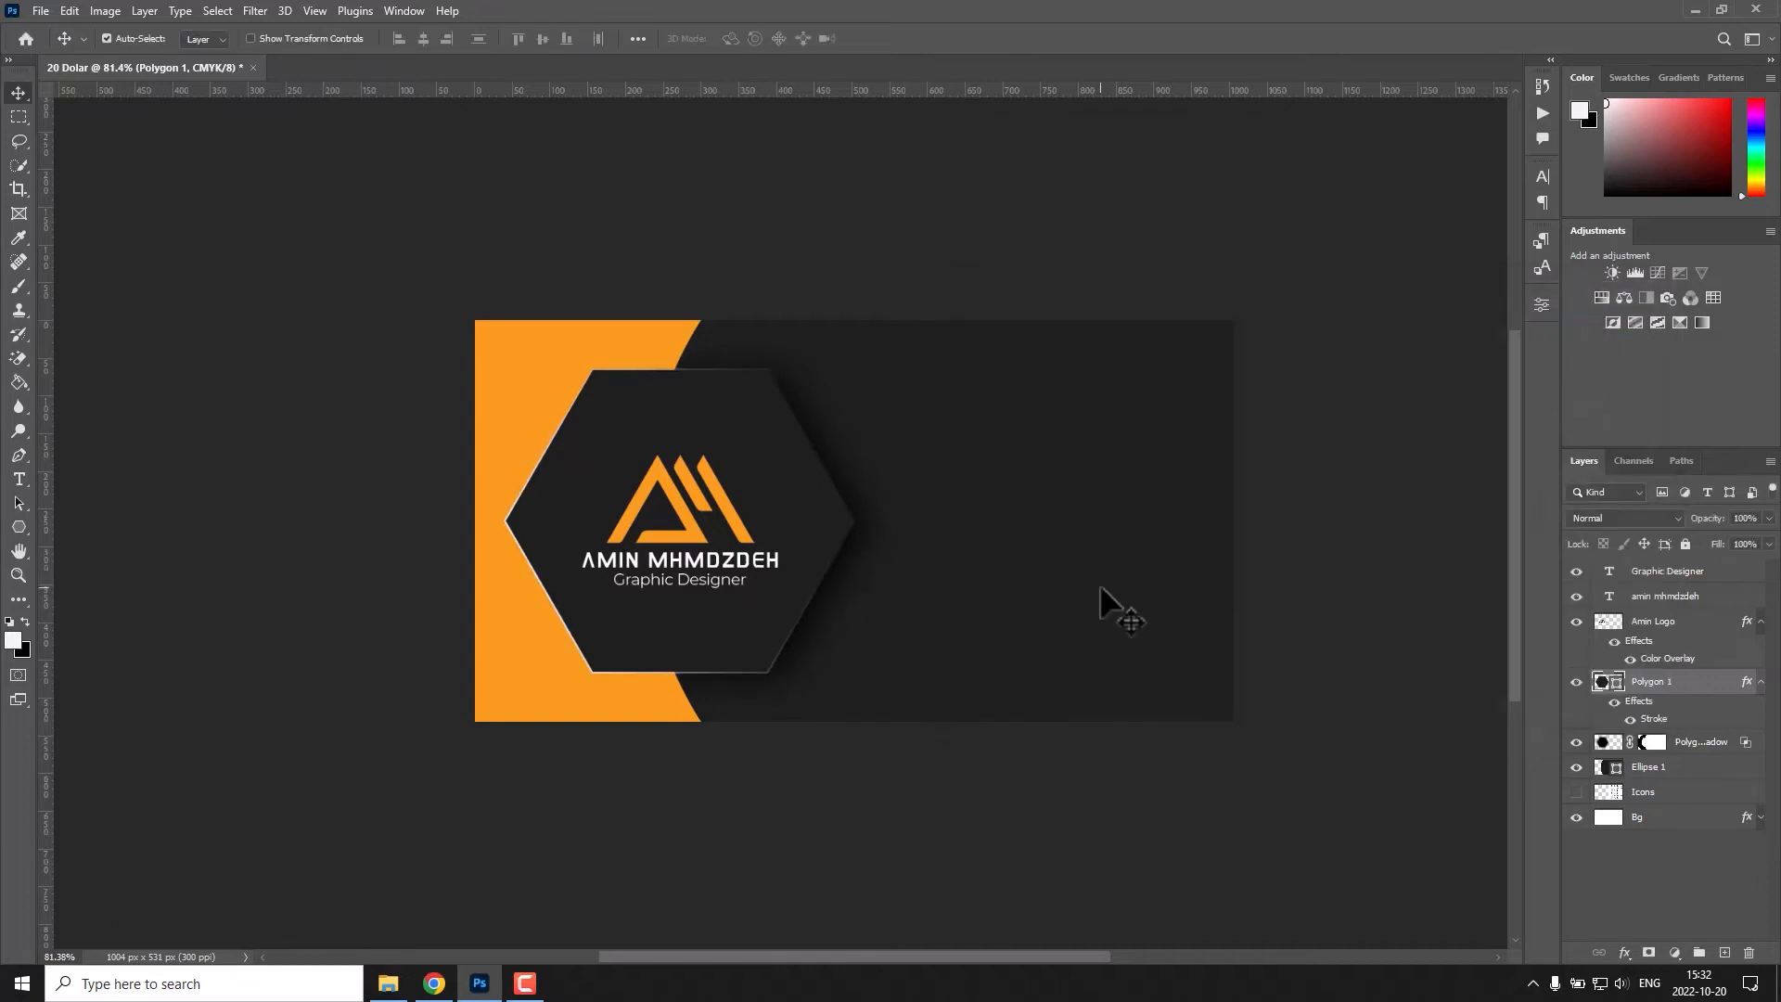
pyautogui.click(1761, 622)
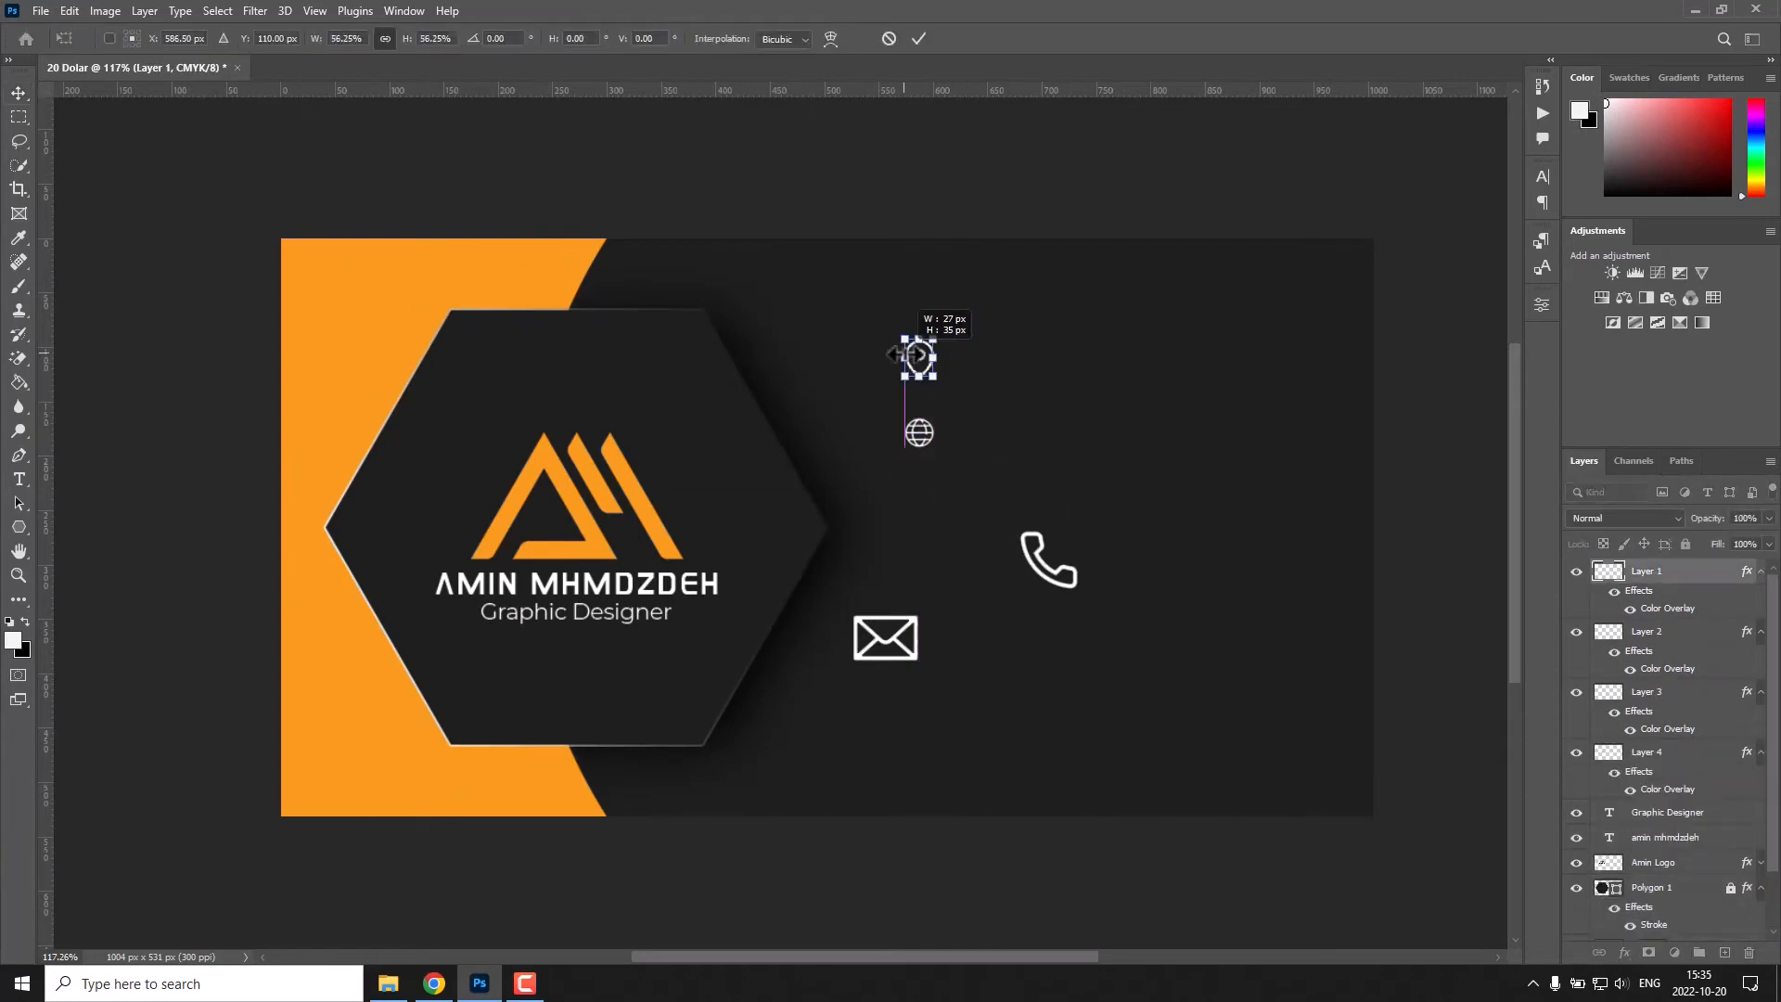
# Scale down the location, phone, globe and envelope icons and stack them in one column right of the hexagon.
pyautogui.press('Return')
pyautogui.hotkey('ctrl', 't')
pyautogui.moveTo(1049, 560); pyautogui.dragTo(919, 447)
pyautogui.moveTo(919, 433); pyautogui.dragTo(917, 532)
pyautogui.hotkey('ctrl', 't')
pyautogui.moveTo(886, 638); pyautogui.dragTo(920, 612)
pyautogui.press('Return')
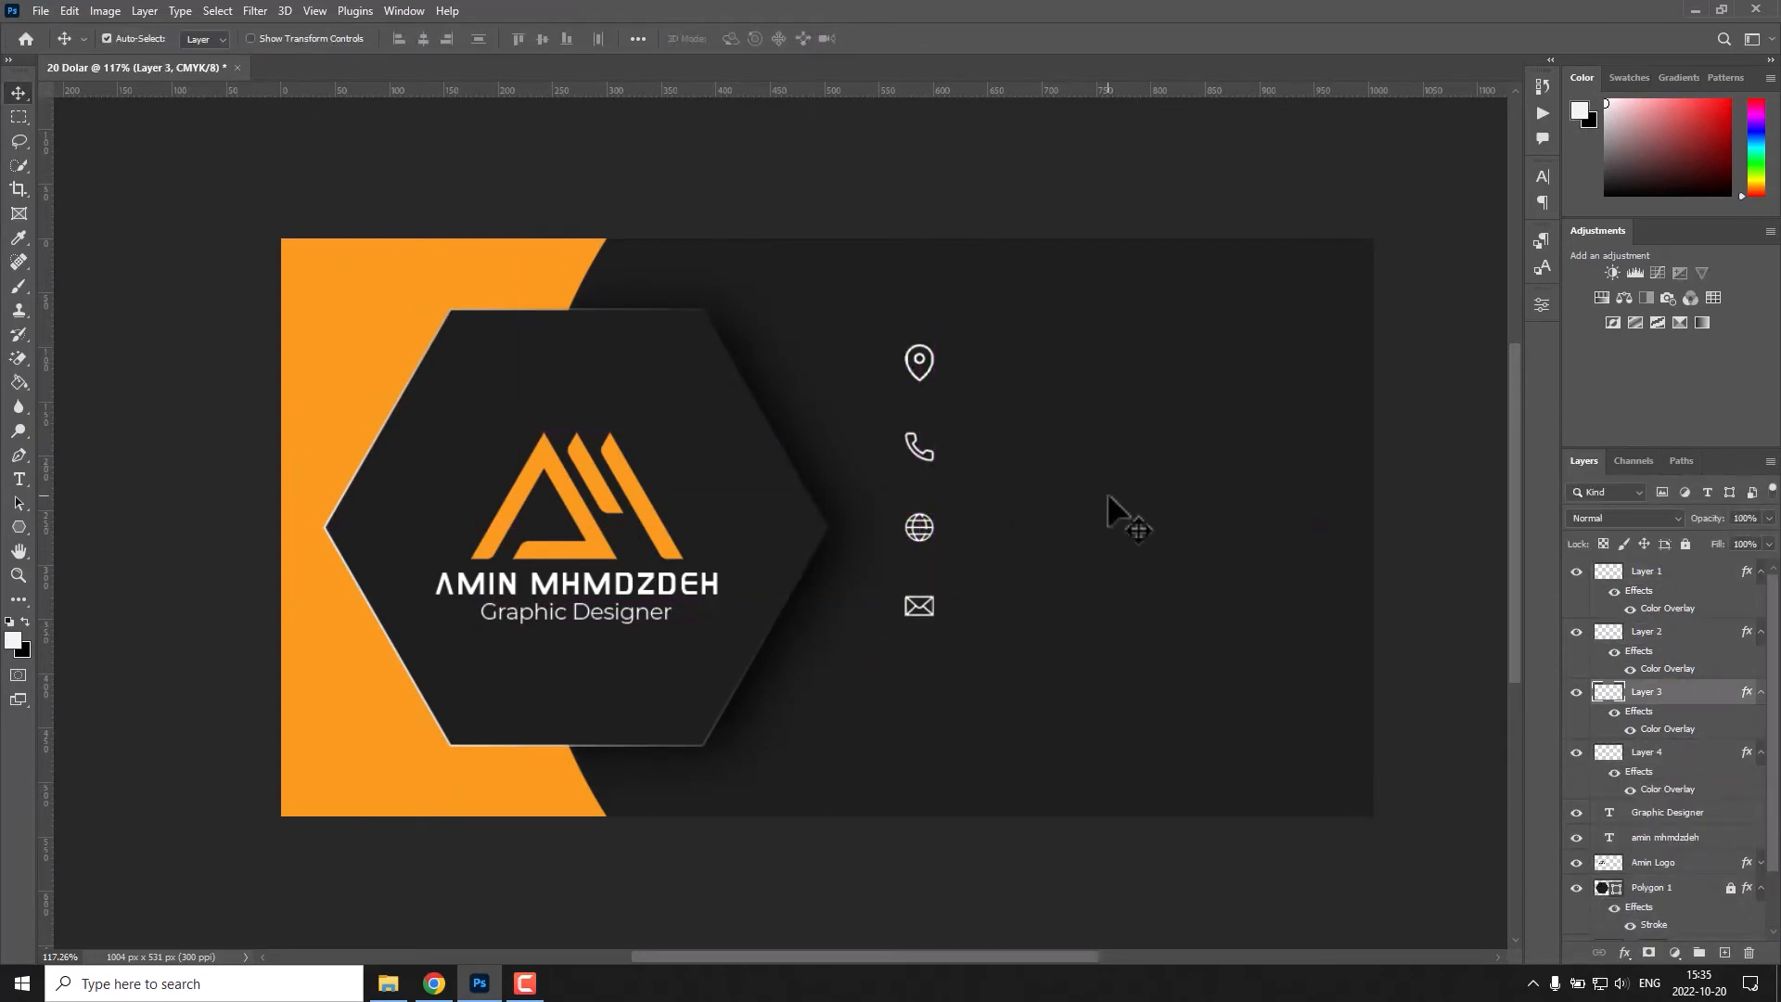
# Nudge all four contact icons together slightly down and to the left.
pyautogui.moveTo(1019, 312); pyautogui.dragTo(904, 652)
pyautogui.press('Down')
pyautogui.press('Down')
pyautogui.press('Down')
pyautogui.press('Down')
pyautogui.press('Down')
pyautogui.press('Down')
pyautogui.press('Down')
pyautogui.press('Down')
pyautogui.press('Down')
pyautogui.press('Down')
pyautogui.press('Down')
pyautogui.press('Down')
pyautogui.press('Down')
pyautogui.press('Down')
pyautogui.press('Down')
pyautogui.press('Down')
pyautogui.press('Down')
pyautogui.press('Down')
pyautogui.press('Down')
pyautogui.press('Down')
pyautogui.press('Left')
pyautogui.press('Left')
pyautogui.press('Left')
pyautogui.press('Left')
pyautogui.press('Left')
pyautogui.press('Left')
pyautogui.press('Left')
pyautogui.press('Left')
pyautogui.press('Left')
pyautogui.press('Left')
pyautogui.press('Left')
pyautogui.press('Left')
pyautogui.press('Left')
pyautogui.click(974, 404)
# Paste the postal address as Montserrat text in a heavier weight and place it beside the location icon.
pyautogui.press('t')
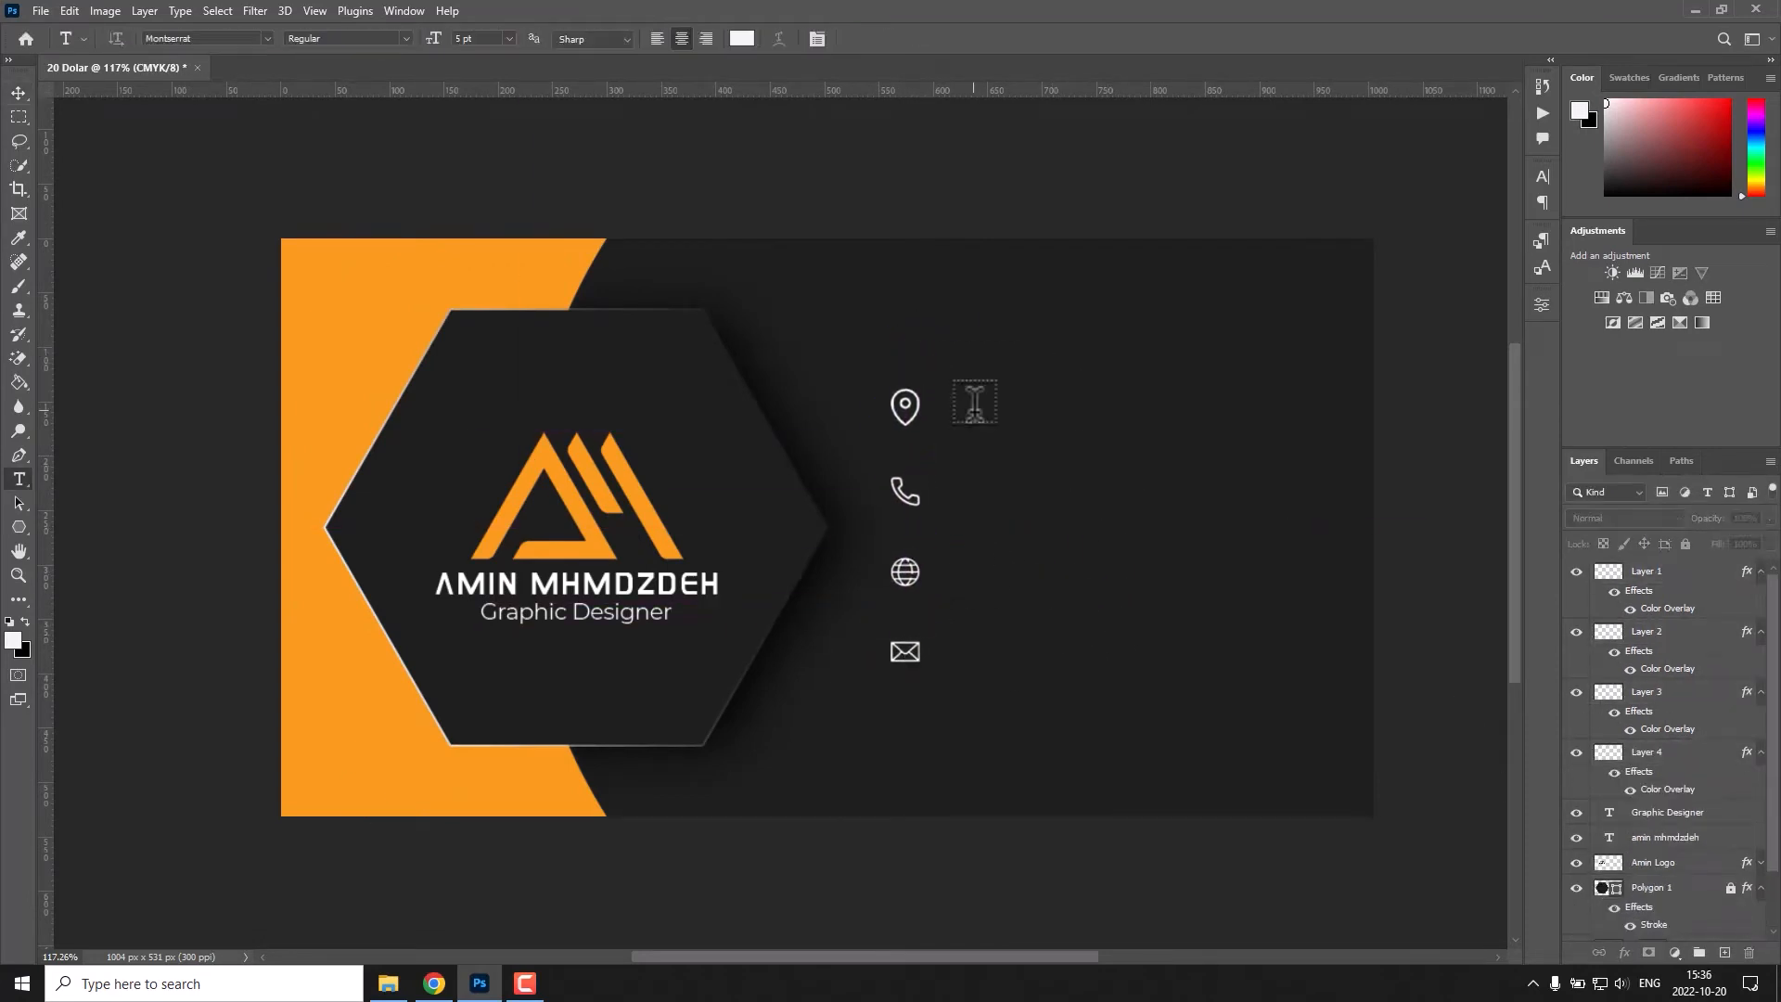
pyautogui.click(974, 405)
pyautogui.hotkey('ctrl', 'v')
pyautogui.hotkey('ctrl', 'a')
pyautogui.click(406, 39)
pyautogui.click(400, 175)
pyautogui.click(885, 38)
pyautogui.press('v')
pyautogui.moveTo(986, 402); pyautogui.dragTo(1197, 404)
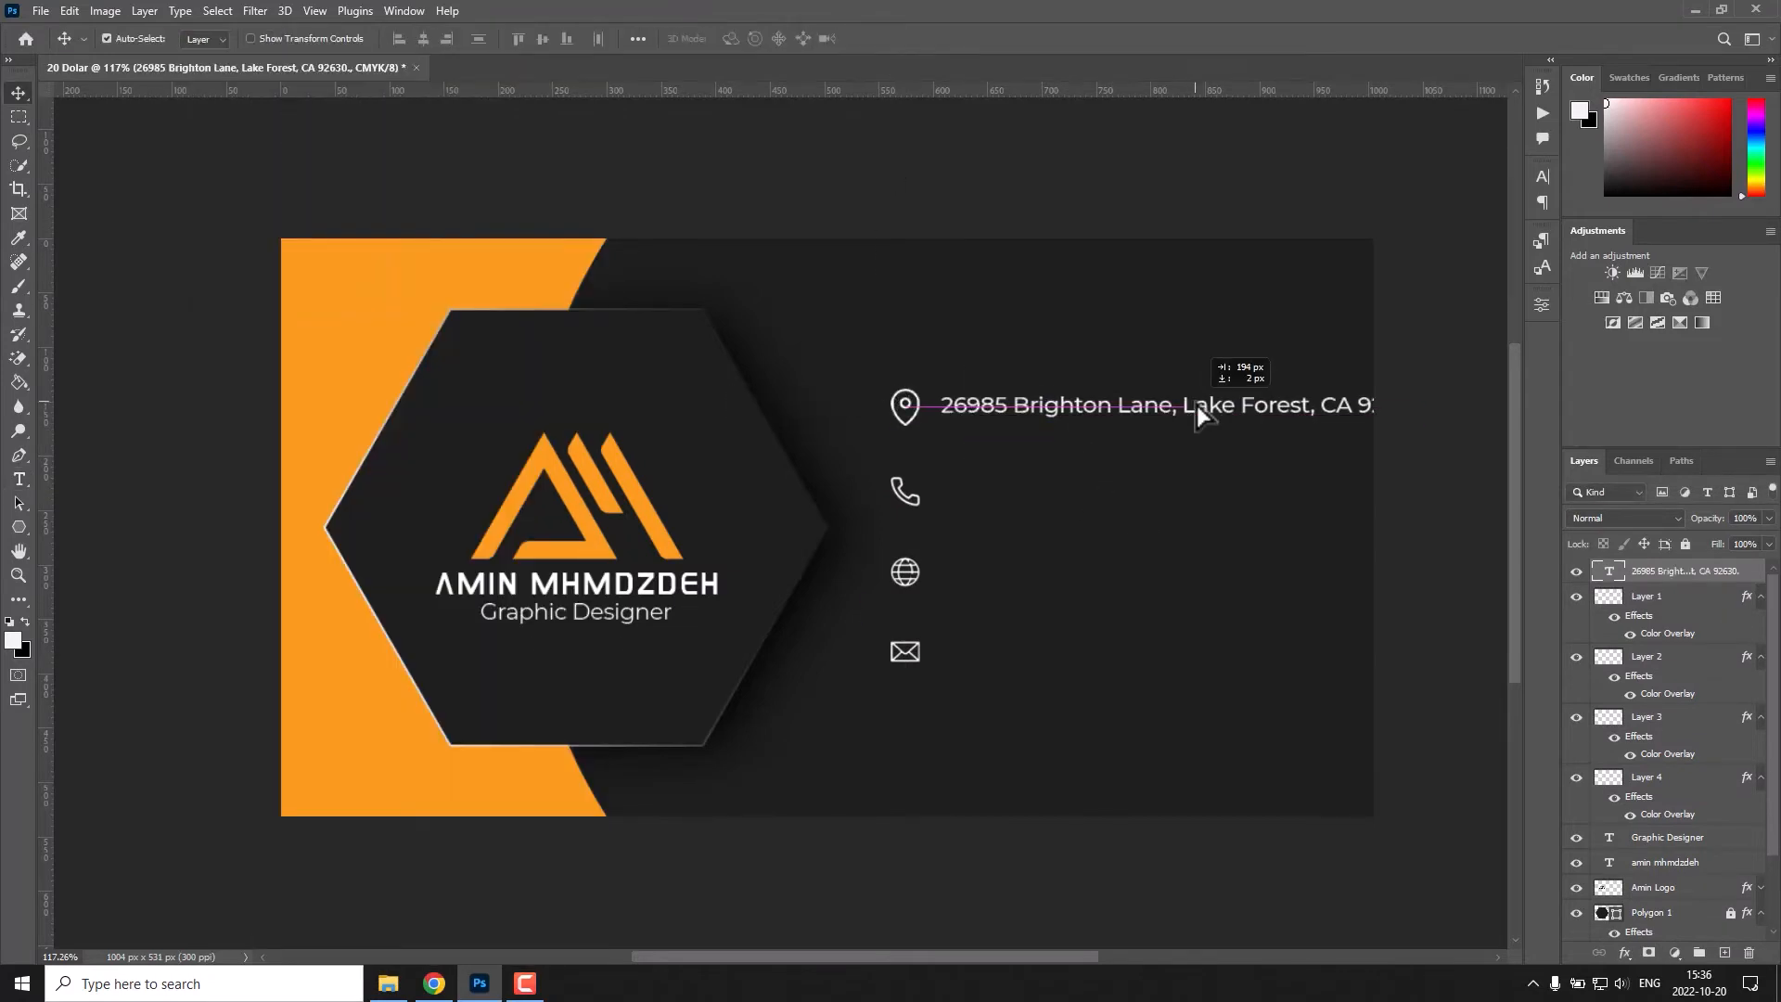
# Scale the address text down to fit within the card and nudge it left towards the location icon.
pyautogui.hotkey('ctrl', 't')
pyautogui.moveTo(1430, 417); pyautogui.dragTo(1351, 411)
pyautogui.click(919, 39)
pyautogui.press('Left')
pyautogui.press('Left')
pyautogui.press('Left')
pyautogui.press('Left')
pyautogui.press('Left')
pyautogui.press('Left')
pyautogui.press('Left')
# Duplicate the address text three times and place the copies beside the phone, globe and envelope icons.
pyautogui.hotkey('ctrl', 'j')
pyautogui.hotkey('ctrl', 'j')
pyautogui.hotkey('ctrl', 'j')
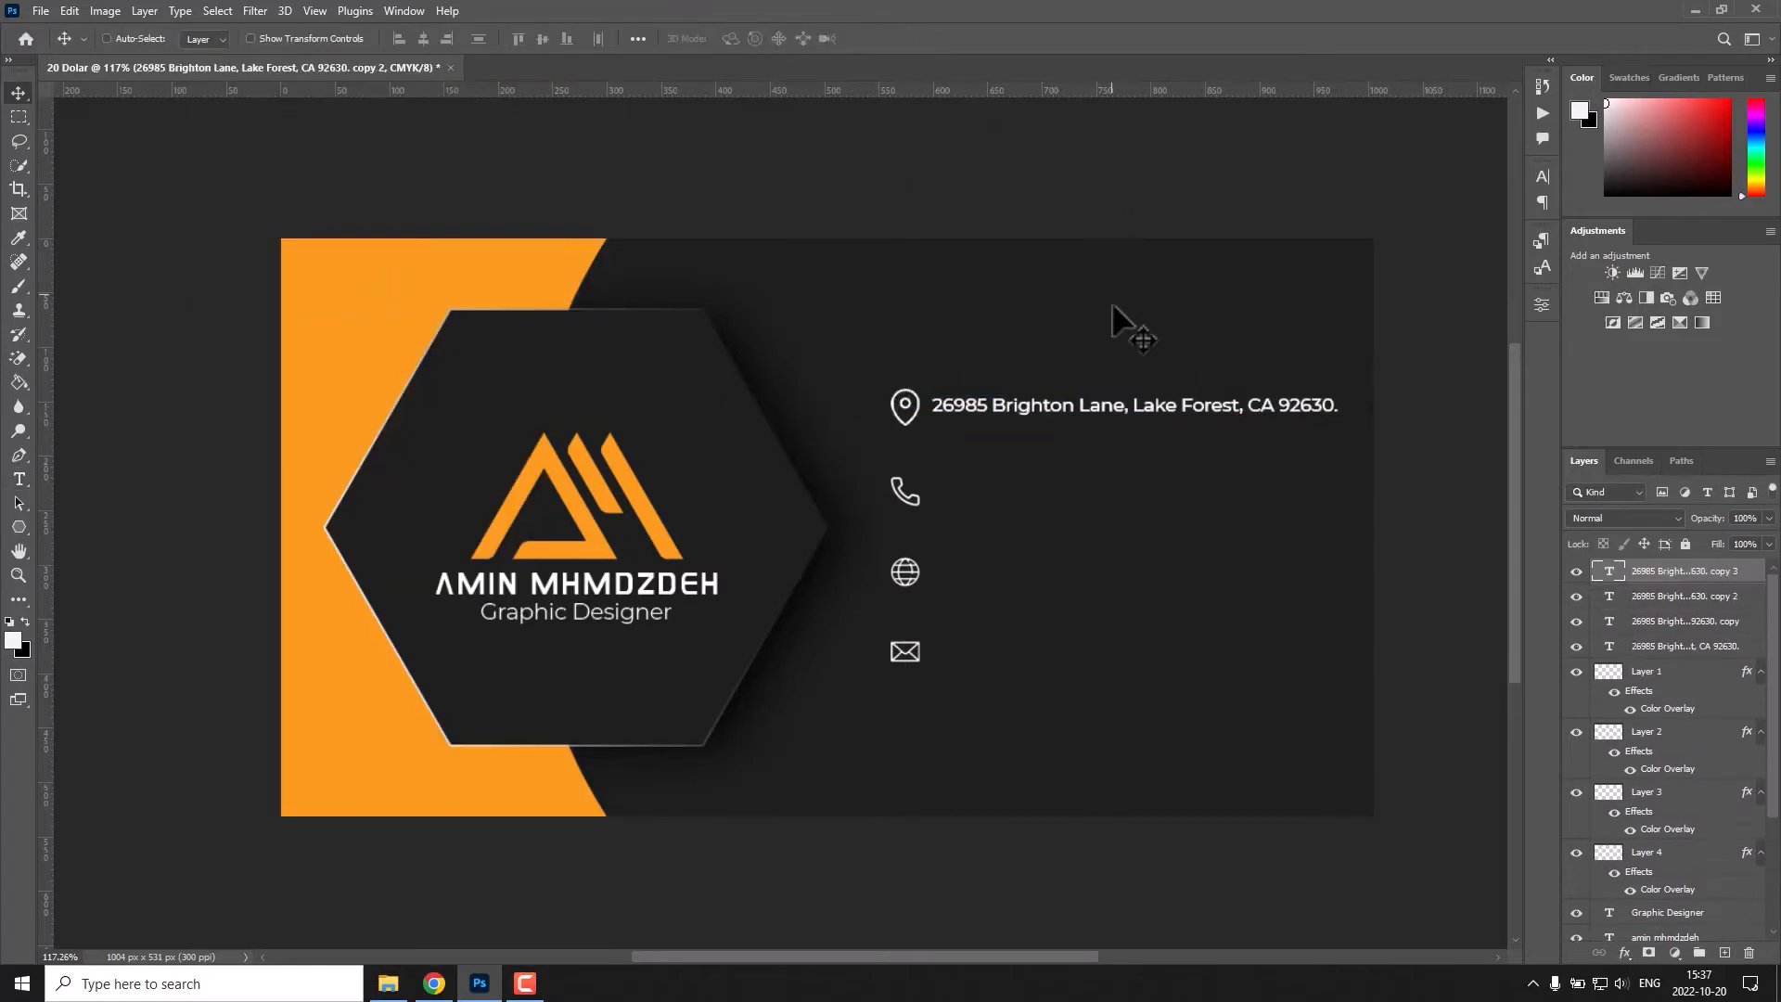
pyautogui.click(1613, 621)
pyautogui.moveTo(1150, 408); pyautogui.dragTo(1150, 573)
pyautogui.moveTo(1139, 409); pyautogui.dragTo(1138, 683)
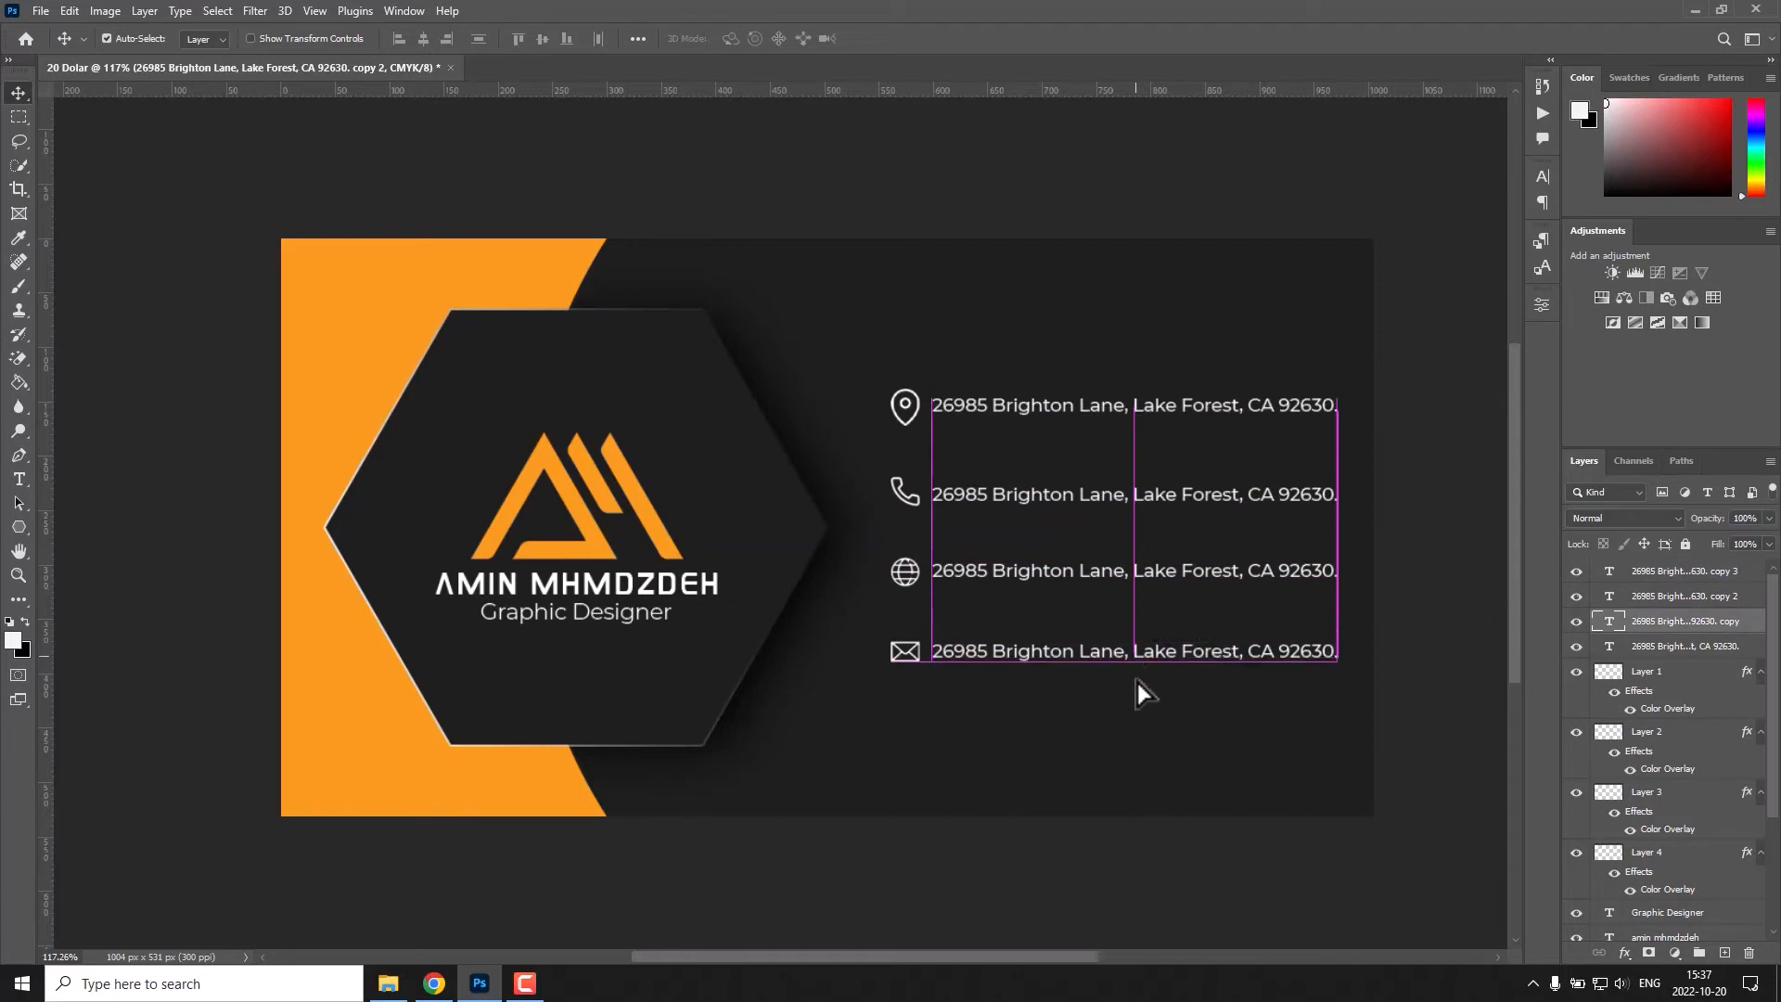
# Replace the address copy beside the phone icon with the phone number.
pyautogui.click(1141, 835)
pyautogui.press('t')
pyautogui.click(1201, 495)
pyautogui.hotkey('ctrl', 'a')
pyautogui.hotkey('ctrl', 'v')
pyautogui.click(885, 39)
pyautogui.press('v')
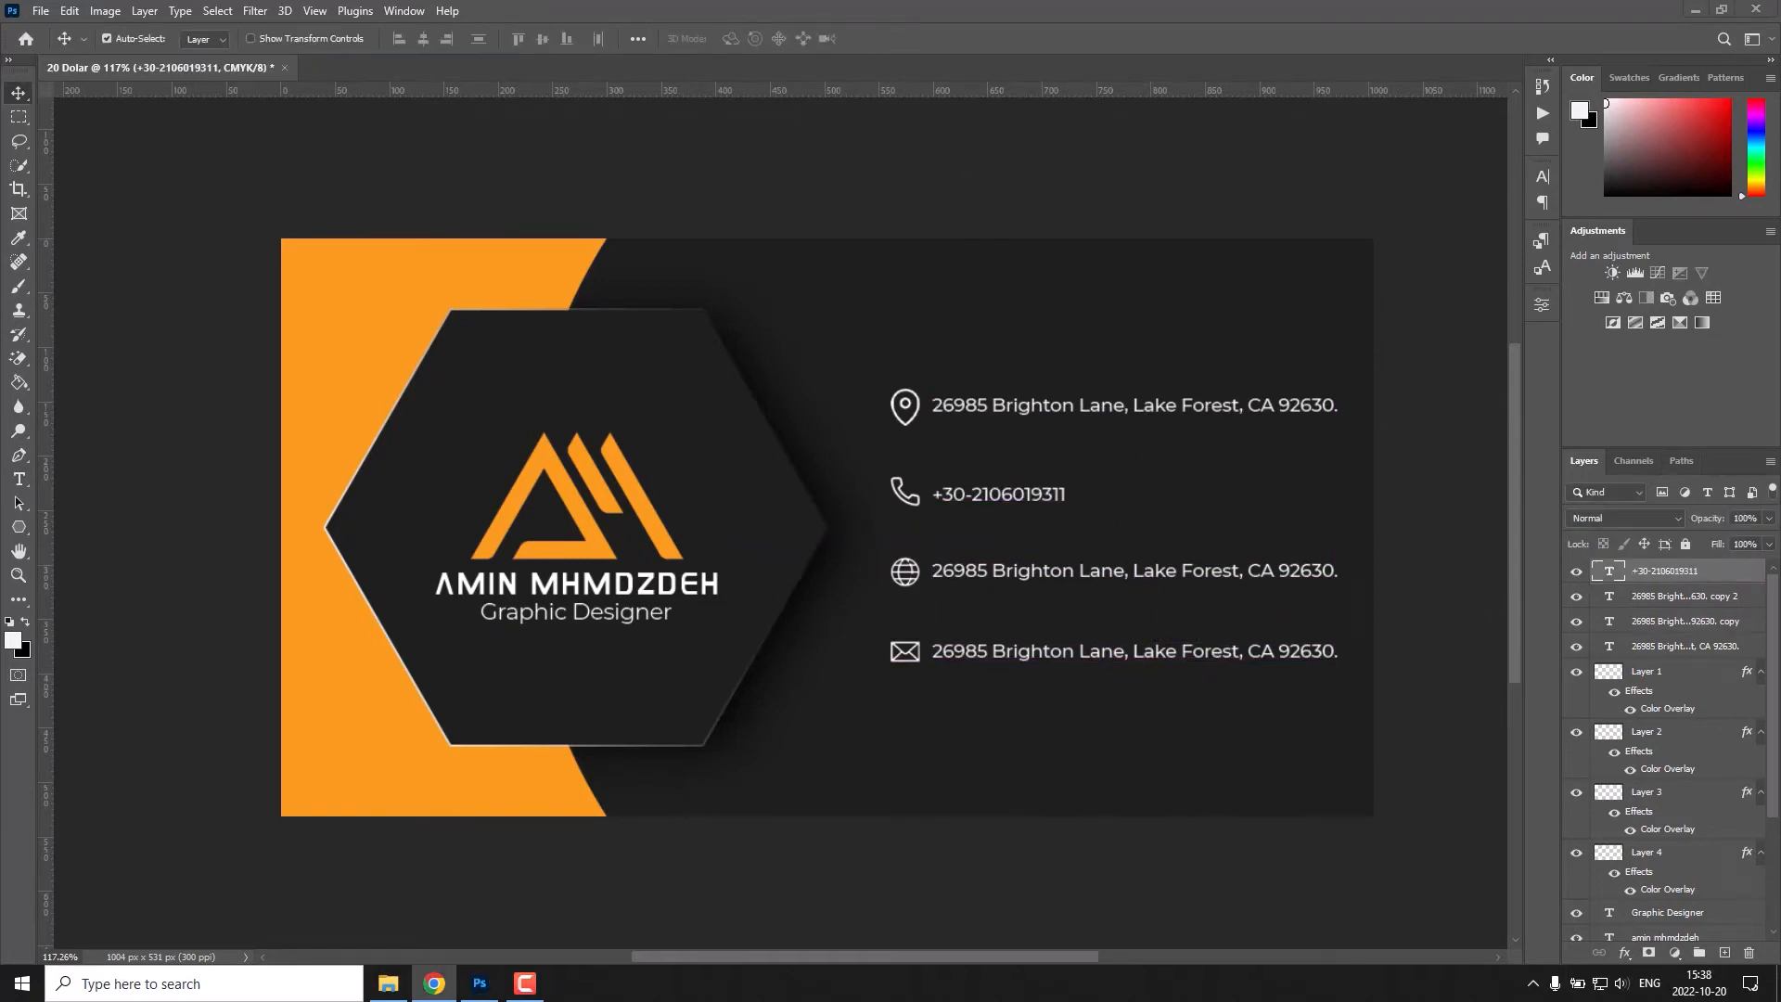
pyautogui.press('t')
pyautogui.click(1085, 570)
pyautogui.hotkey('ctrl', 'a')
pyautogui.write('www')
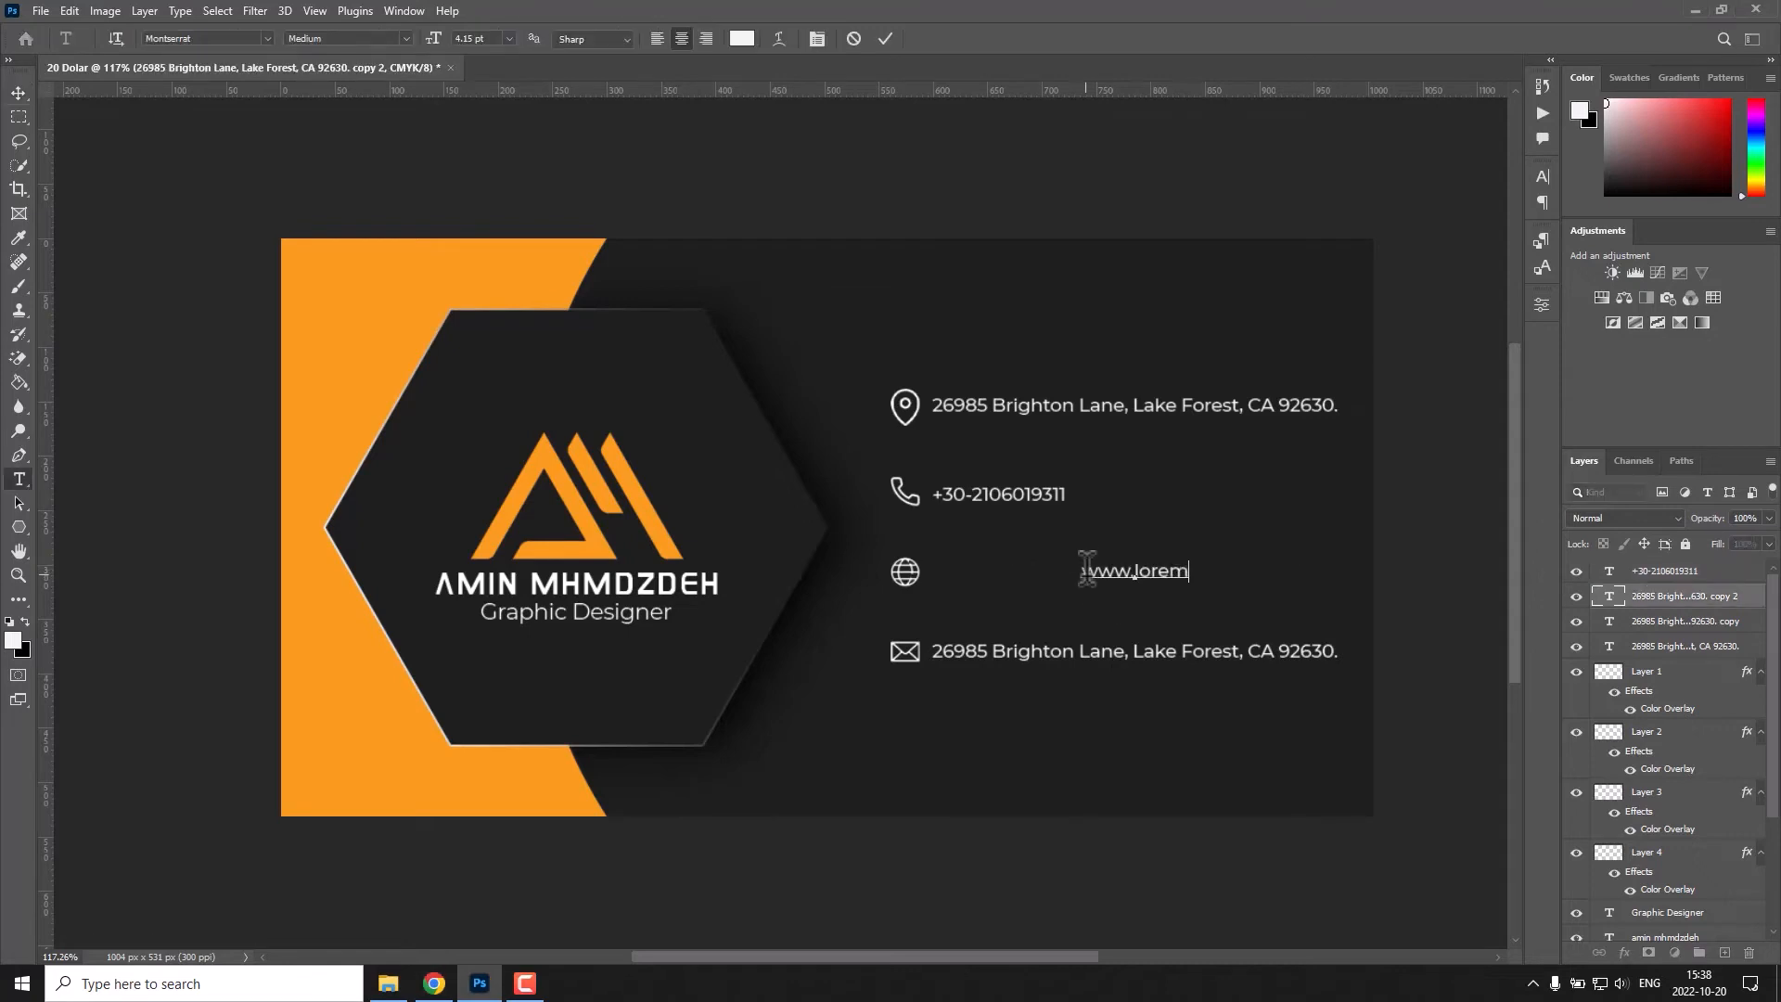
pyautogui.moveTo(1085, 571); pyautogui.dragTo(987, 570)
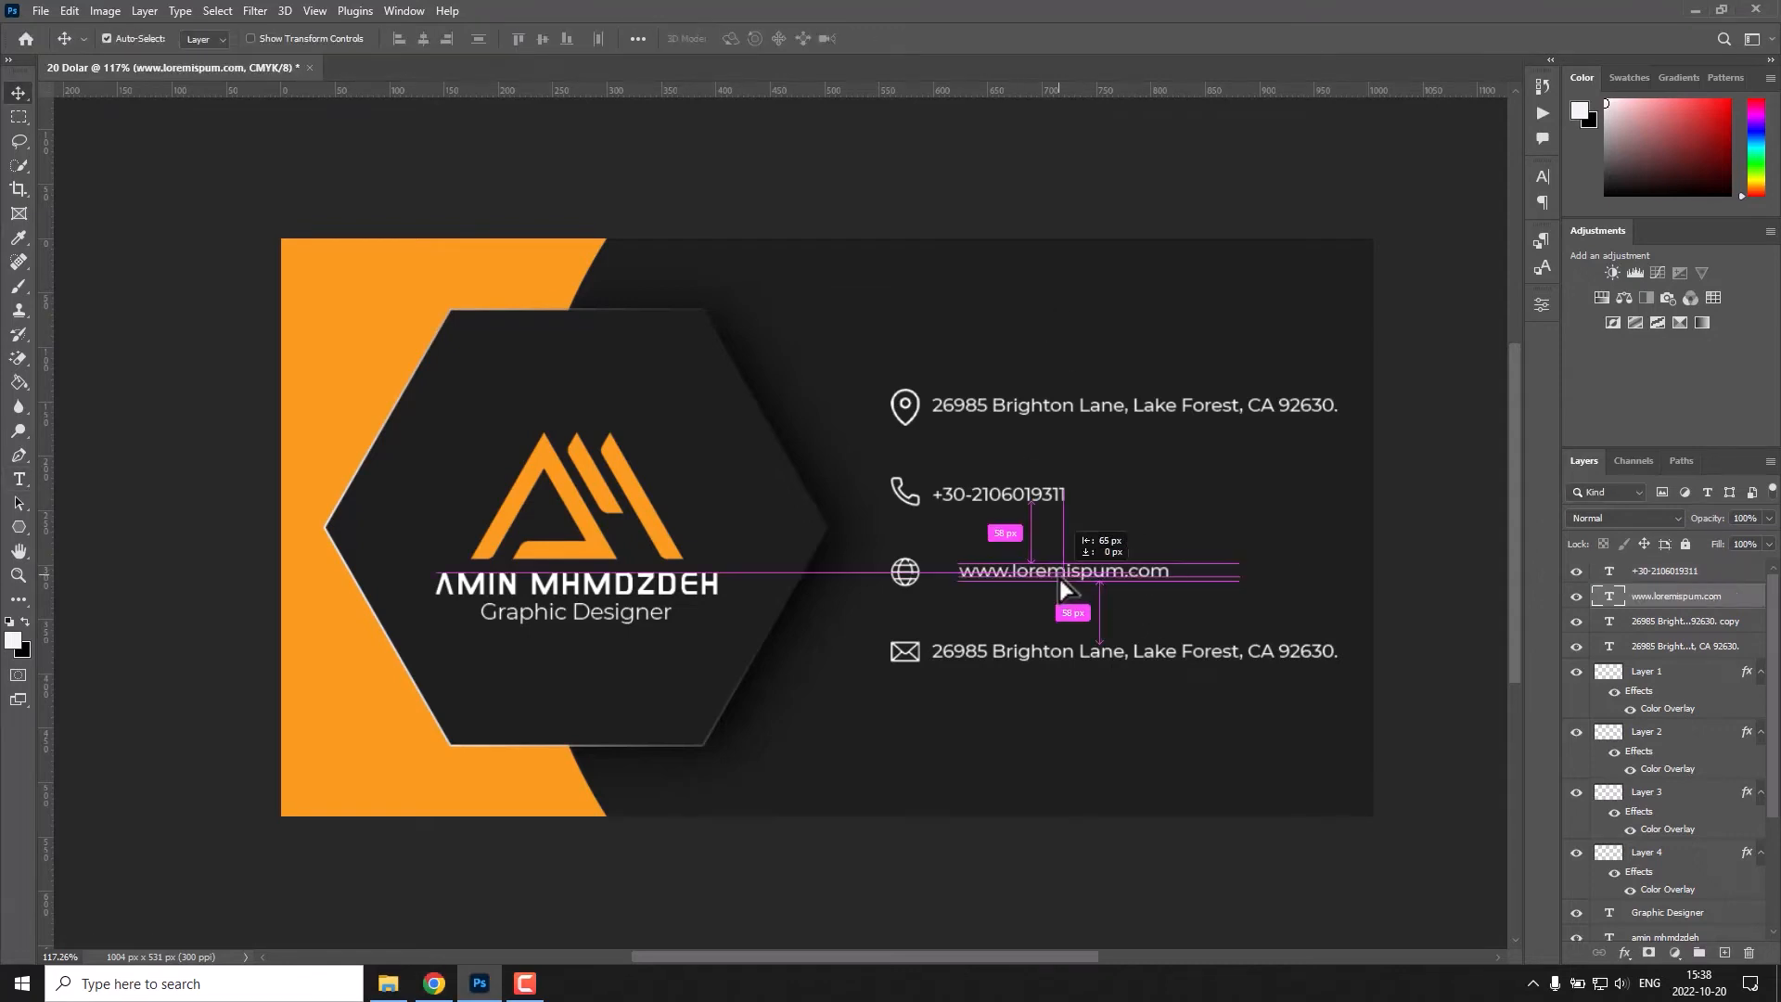
# Replace the address copy beside the envelope icon with the e-mail address and move it close to the icon.
pyautogui.click(1103, 654)
pyautogui.hotkey('ctrl', 'a')
pyautogui.write('lorem ')
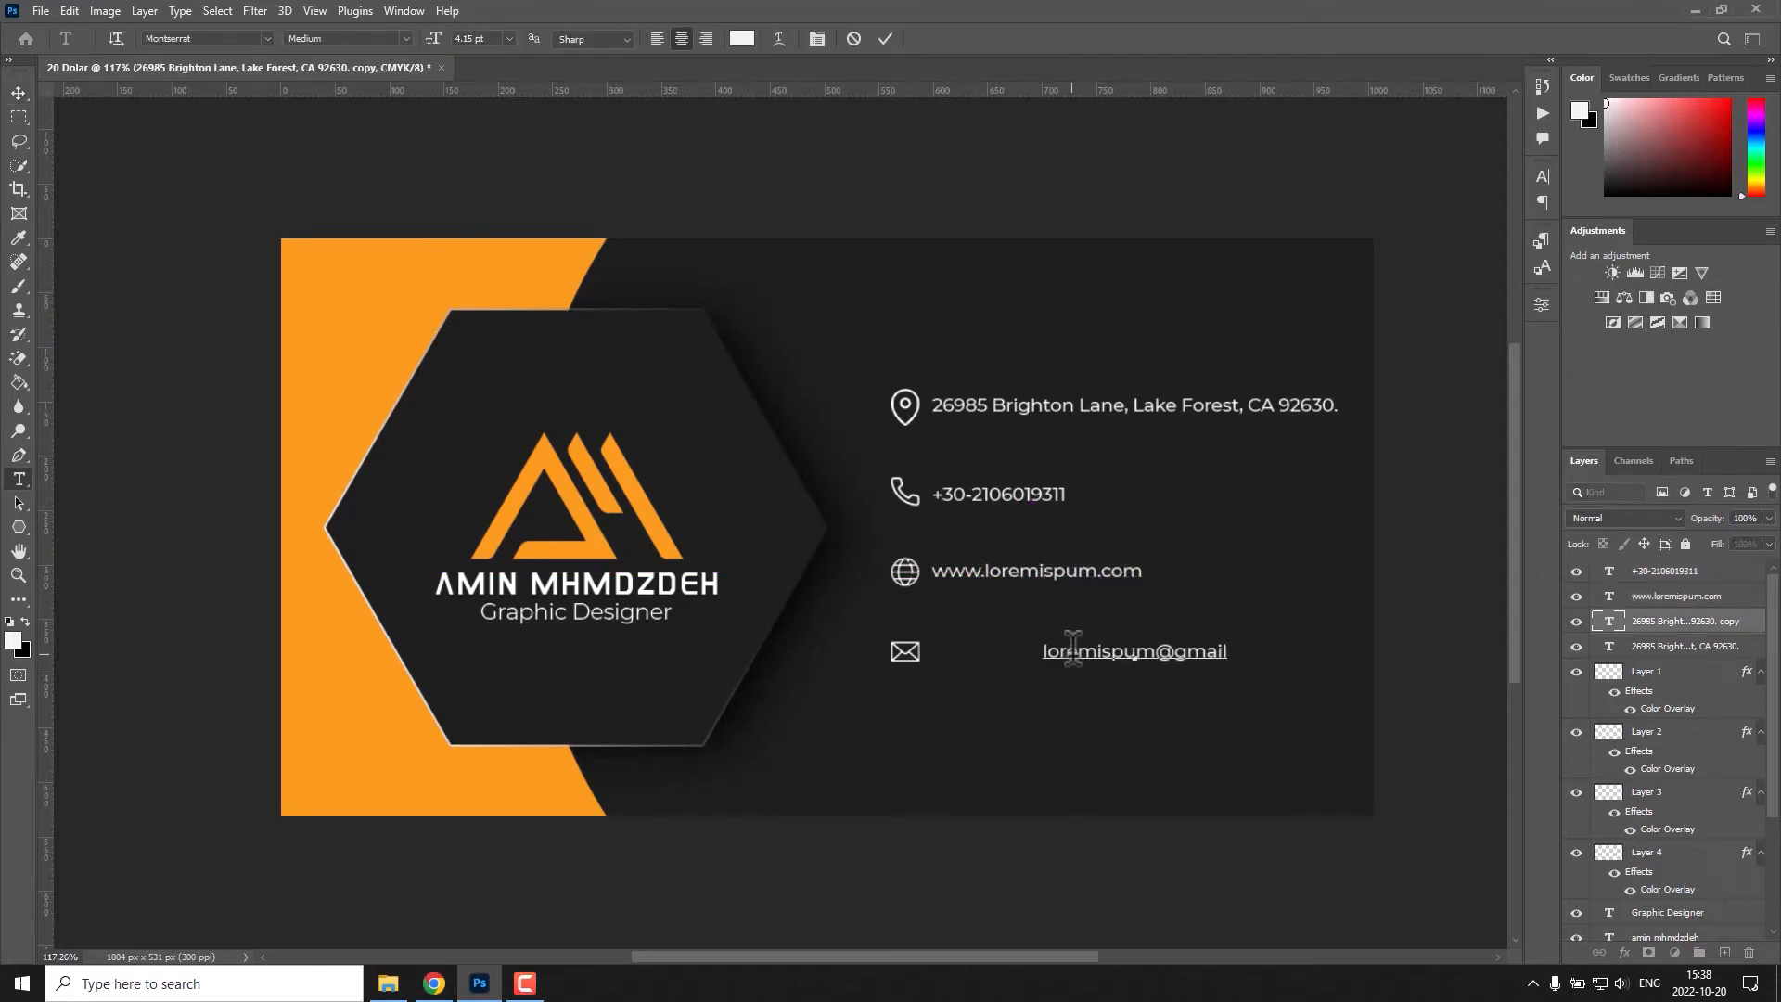
pyautogui.write('.com')
pyautogui.hotkey('ctrl', 'Return')
pyautogui.moveTo(1077, 655); pyautogui.dragTo(988, 659)
# Set the font weight of the postal address and phone number texts to SemiBold.
pyautogui.doubleClick(1104, 406)
pyautogui.click(405, 39)
pyautogui.click(416, 205)
pyautogui.hotkey('ctrl', 'Return')
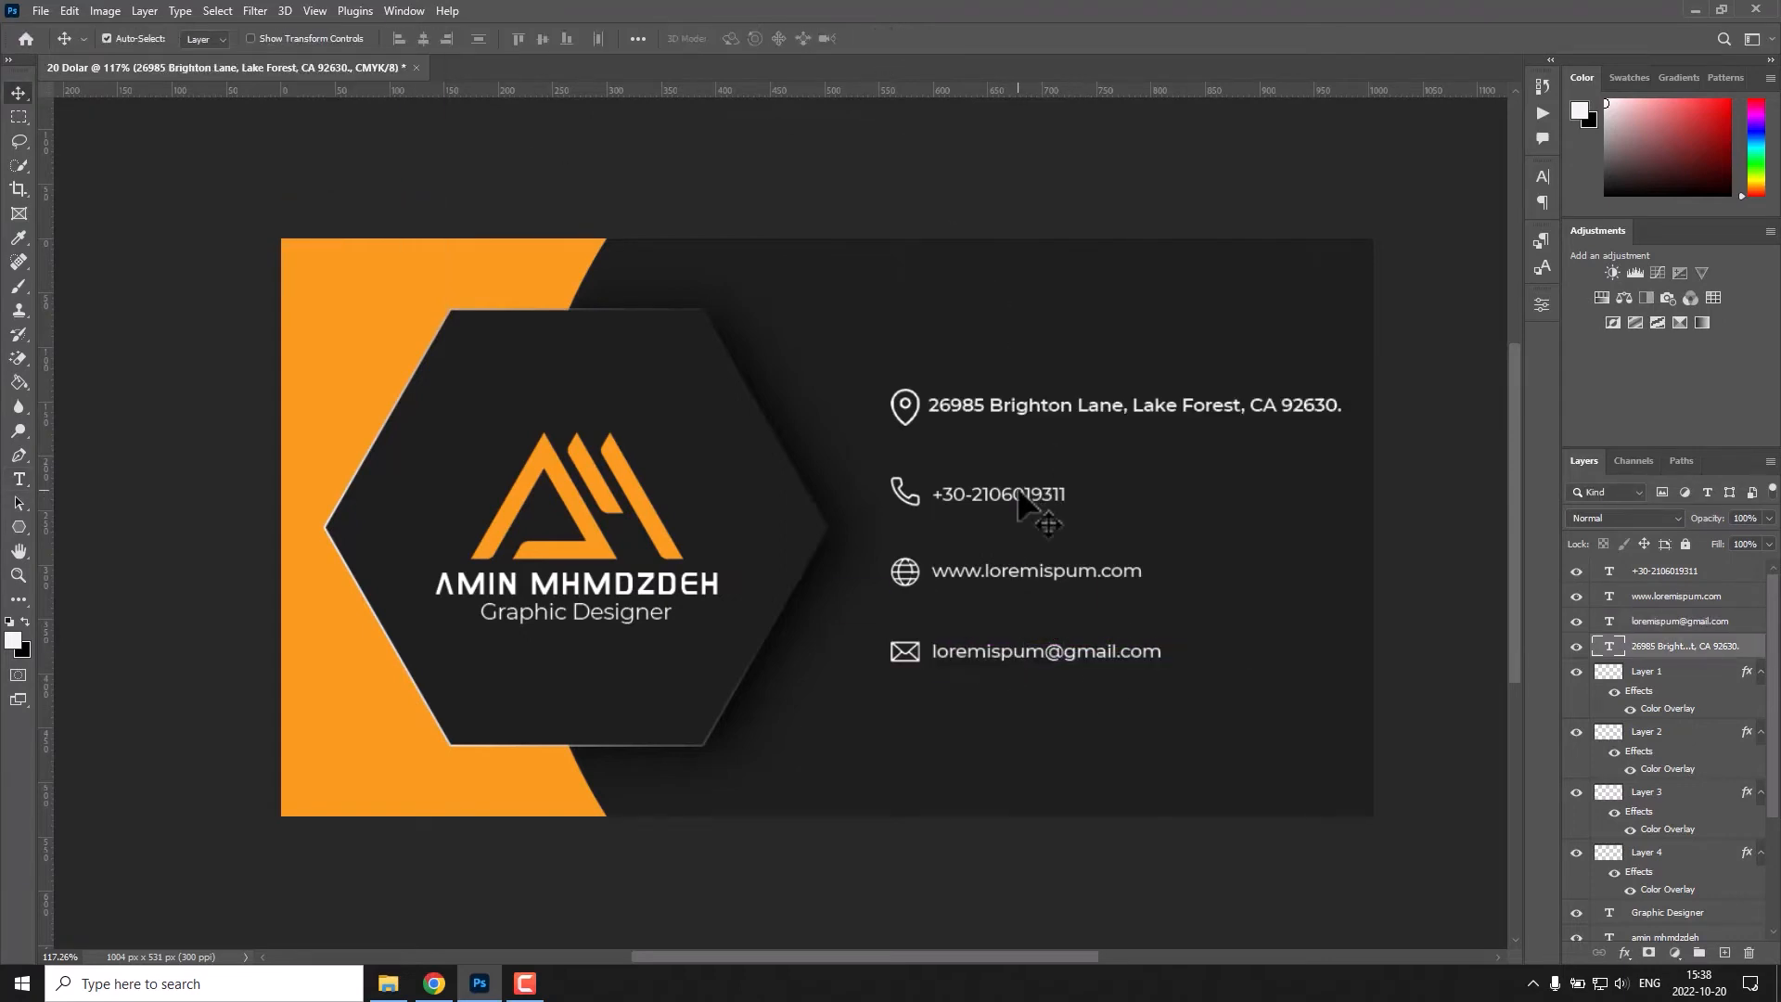
pyautogui.doubleClick(1017, 493)
pyautogui.click(406, 39)
pyautogui.click(397, 202)
pyautogui.hotkey('ctrl', 'Return')
# Set the font weight of the website and e-mail texts to SemiBold.
pyautogui.doubleClick(1076, 567)
pyautogui.click(406, 39)
pyautogui.click(399, 202)
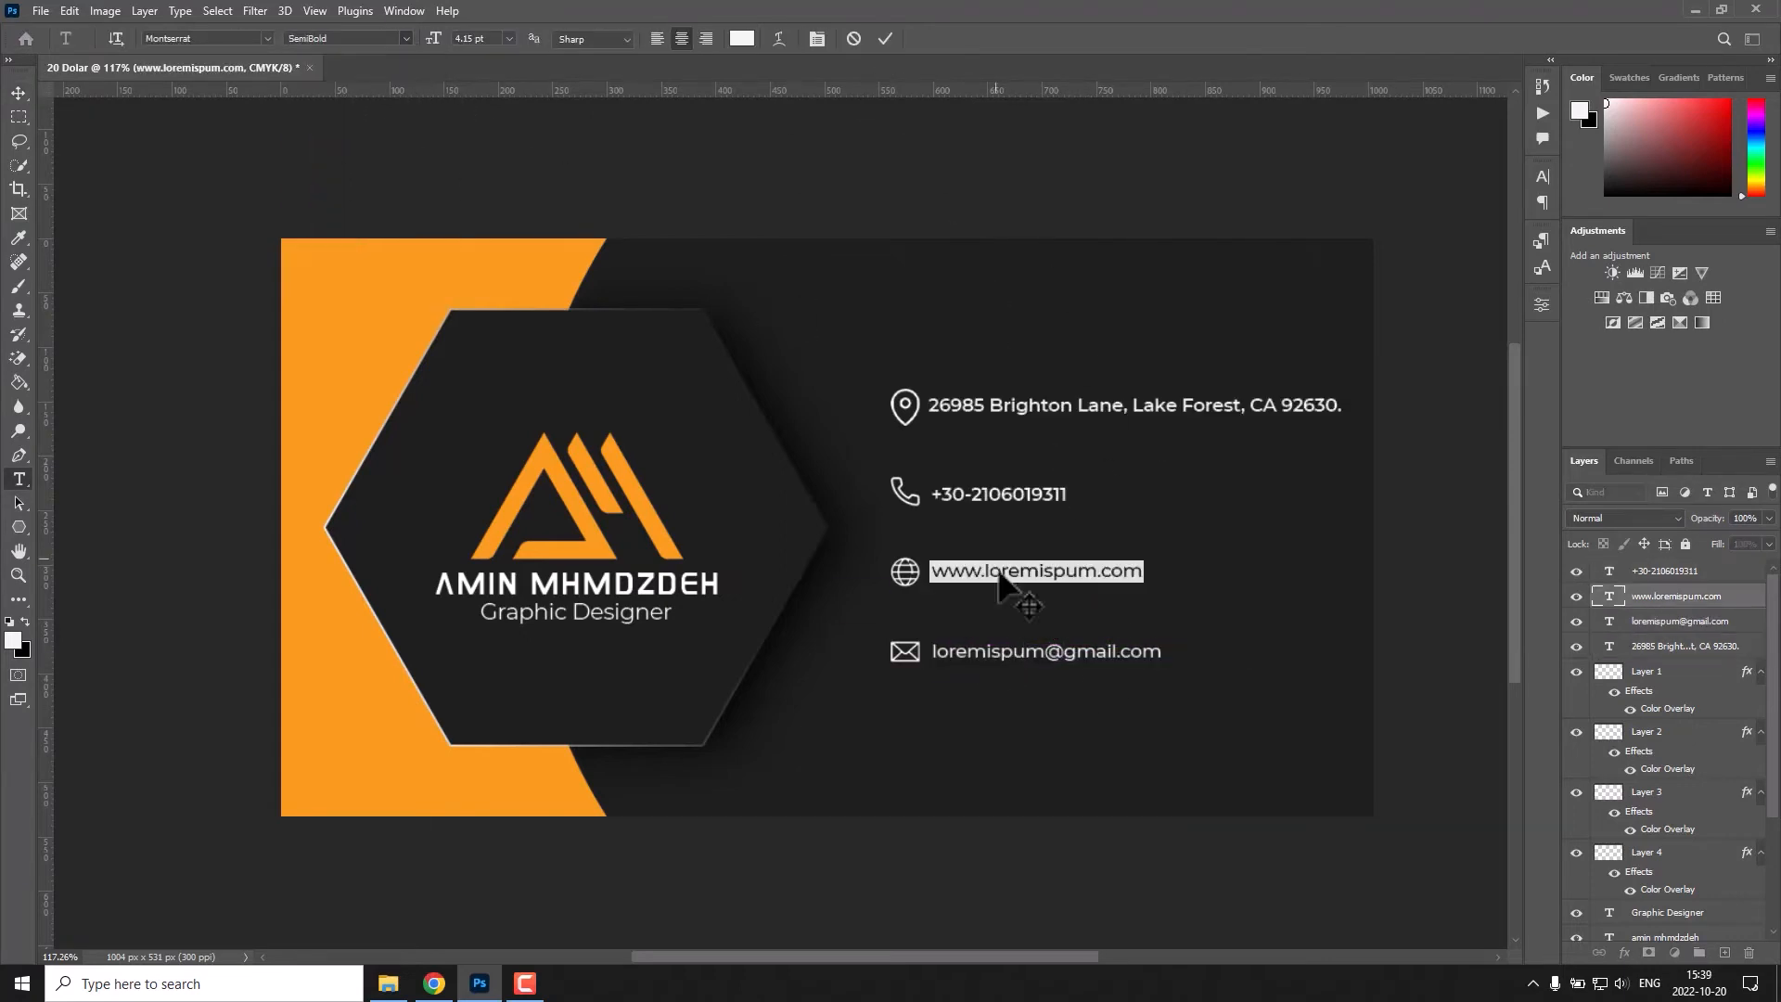
pyautogui.hotkey('ctrl', 'Return')
pyautogui.doubleClick(1020, 651)
pyautogui.click(405, 39)
pyautogui.click(399, 203)
pyautogui.hotkey('ctrl', 'Return')
pyautogui.doubleClick(1006, 409)
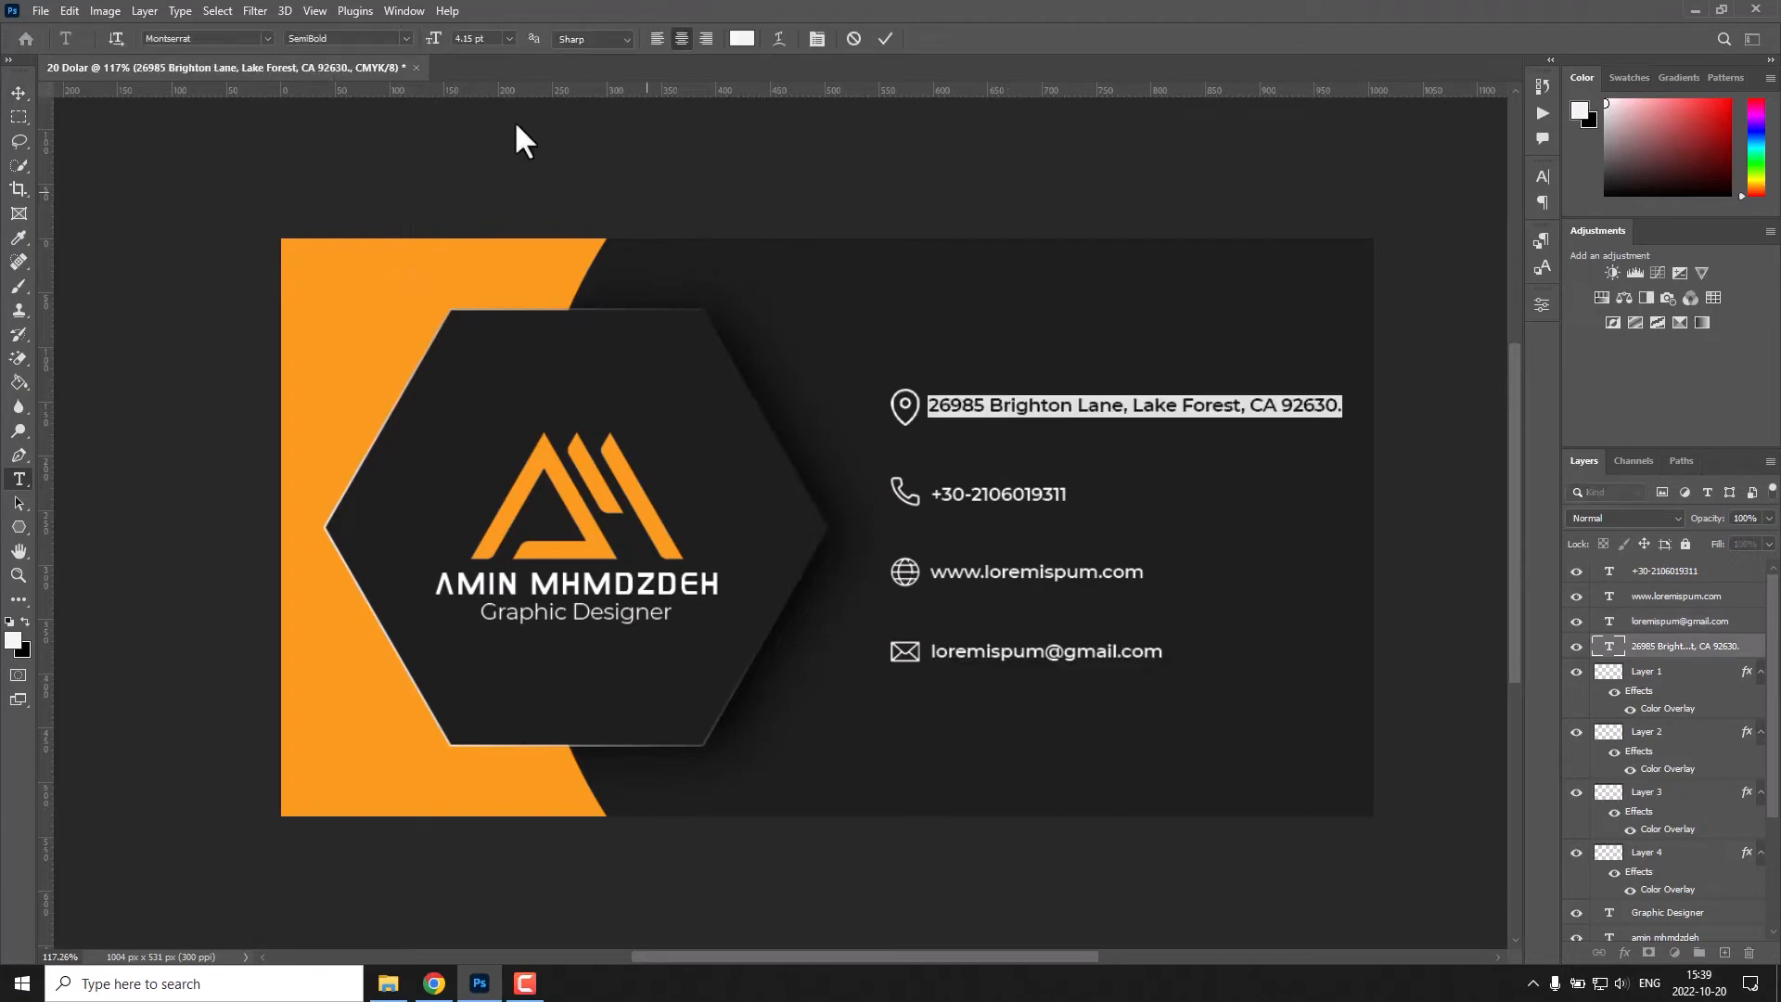
pyautogui.hotkey('ctrl', 'Return')
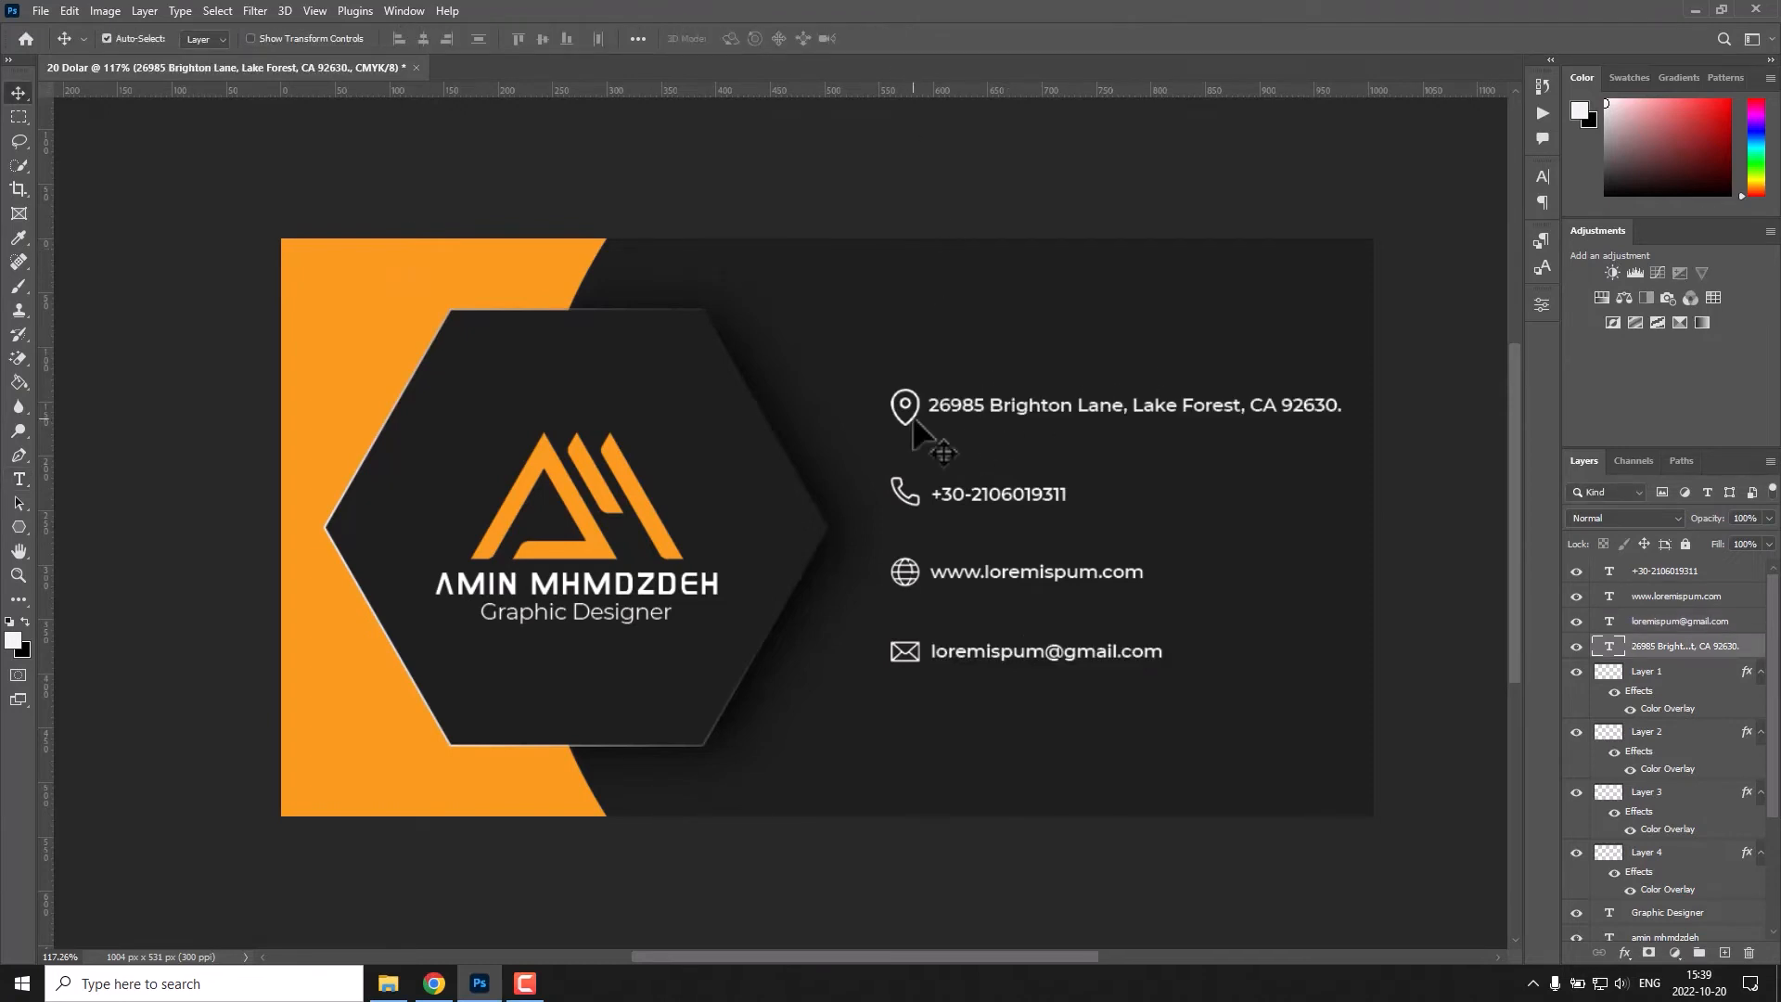
# Centre the location icon above the address, then centre the phone number below it with the phone icon on top.
pyautogui.moveTo(917, 427); pyautogui.dragTo(1148, 388)
pyautogui.moveTo(992, 487); pyautogui.dragTo(1144, 496)
pyautogui.moveTo(907, 493); pyautogui.dragTo(1138, 464)
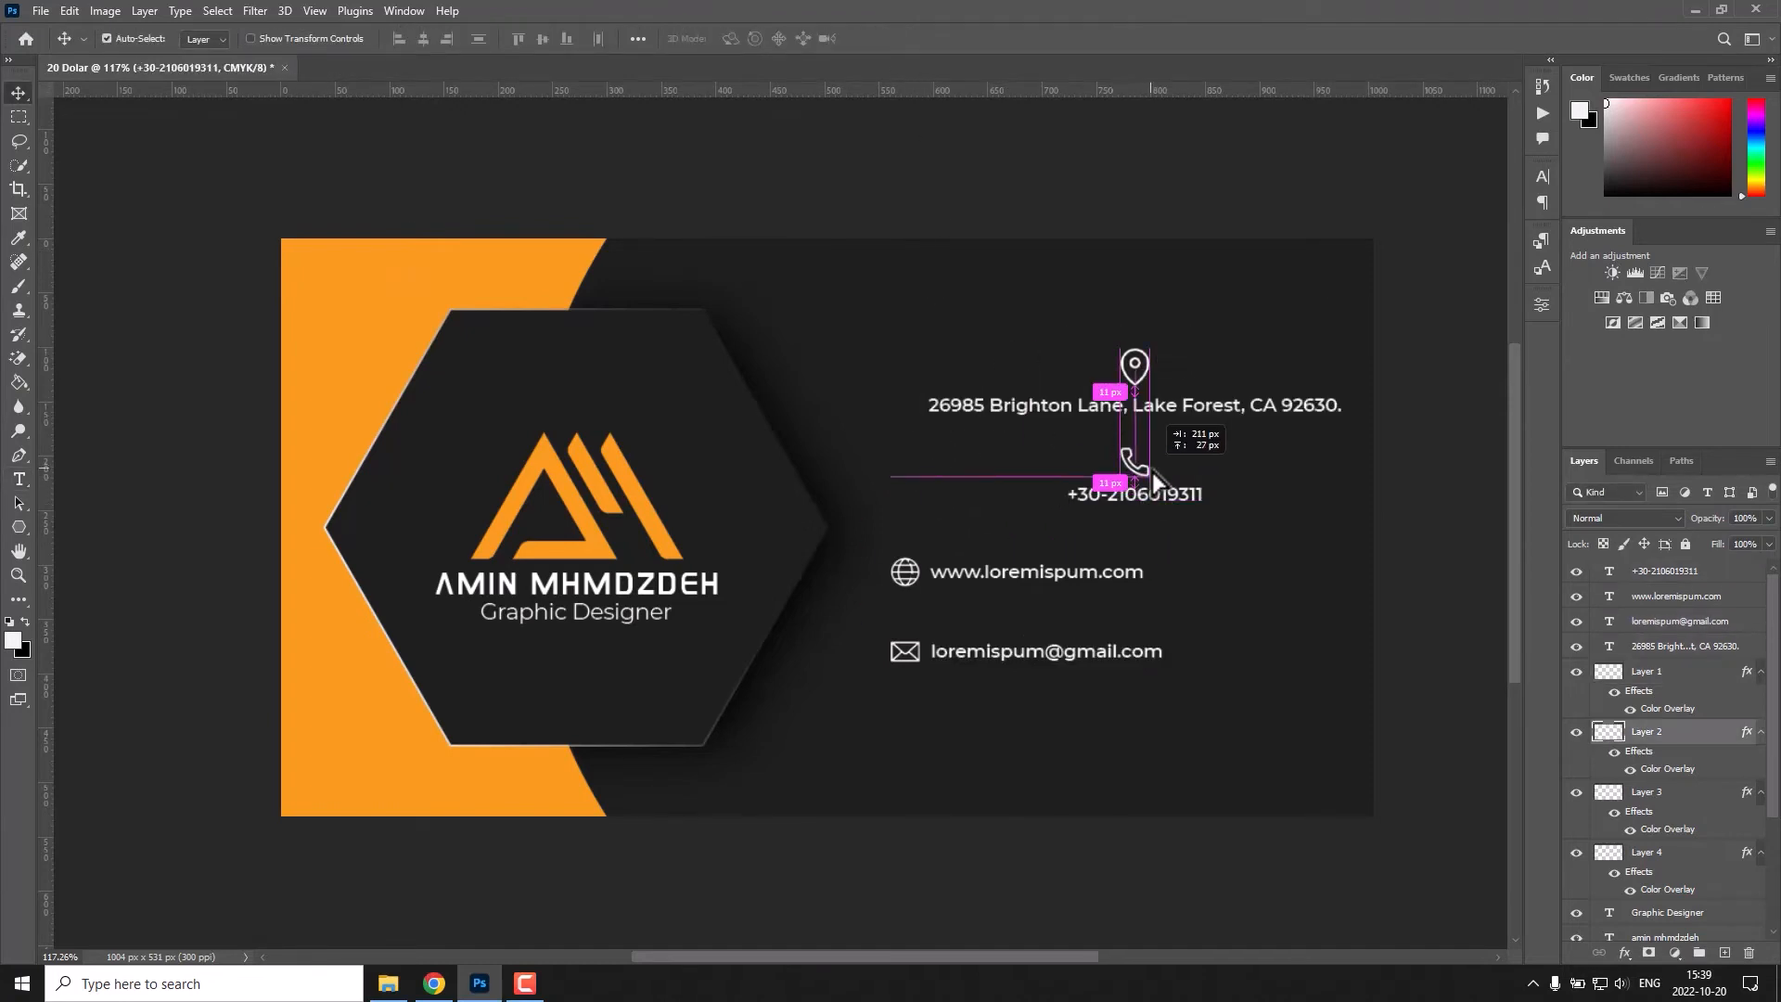
# Centre the website and e-mail texts under the address, placing the globe and envelope icons above their respective texts.
pyautogui.moveTo(1051, 575); pyautogui.dragTo(1148, 584)
pyautogui.moveTo(920, 588); pyautogui.dragTo(1149, 553)
pyautogui.moveTo(1008, 655); pyautogui.dragTo(1089, 649)
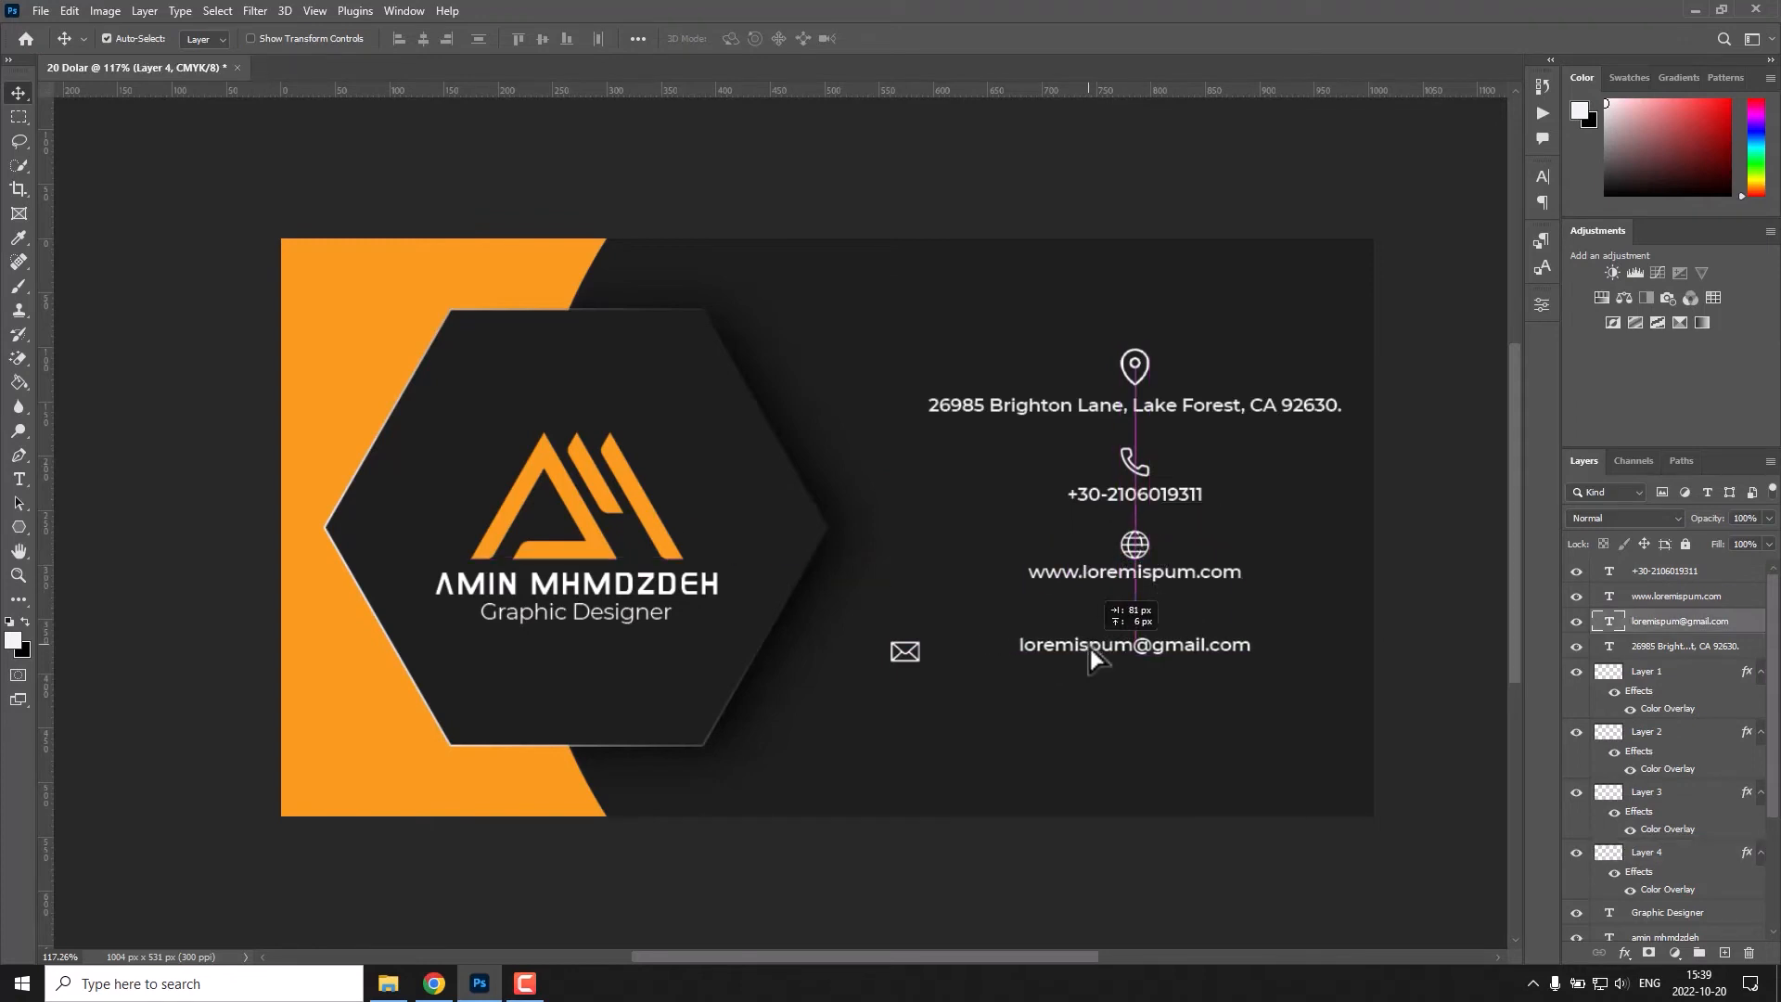
pyautogui.moveTo(906, 649); pyautogui.dragTo(1155, 620)
pyautogui.moveTo(911, 650); pyautogui.dragTo(1144, 622)
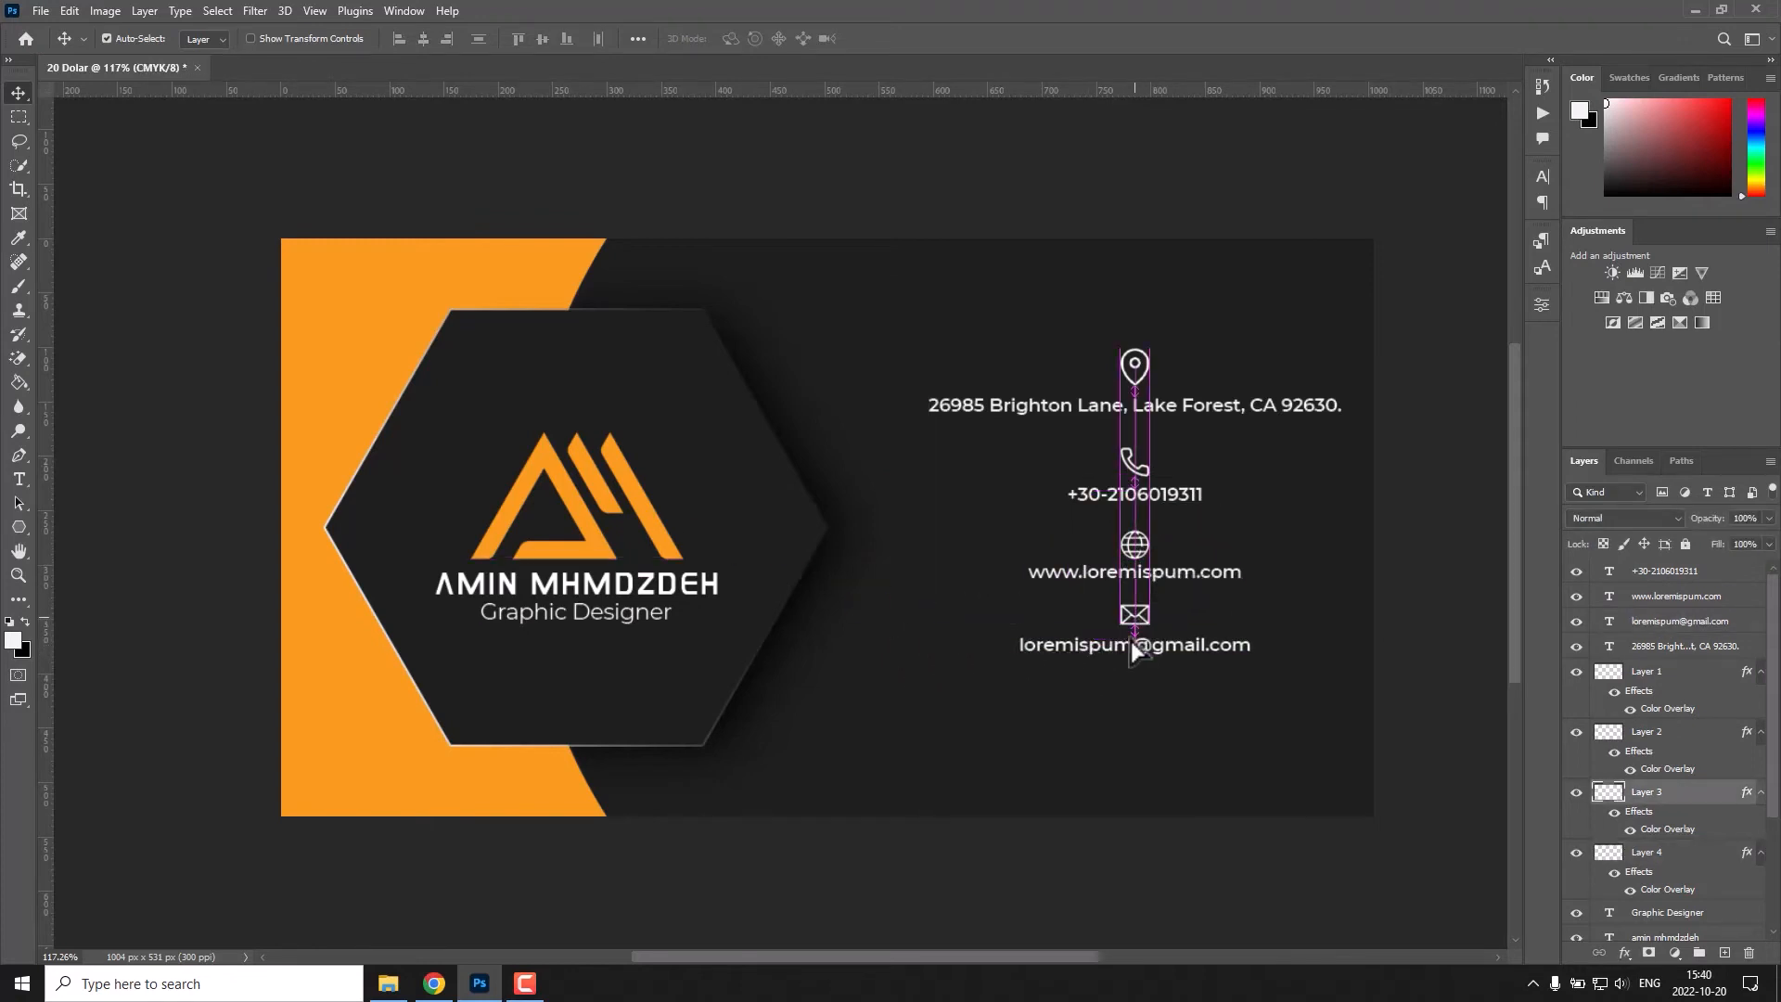
# Select all contact icons and texts and move them together down and slightly towards the hexagon.
pyautogui.click(1200, 686)
pyautogui.moveTo(1181, 712); pyautogui.dragTo(1101, 366)
pyautogui.moveTo(1094, 401); pyautogui.dragTo(1048, 428)
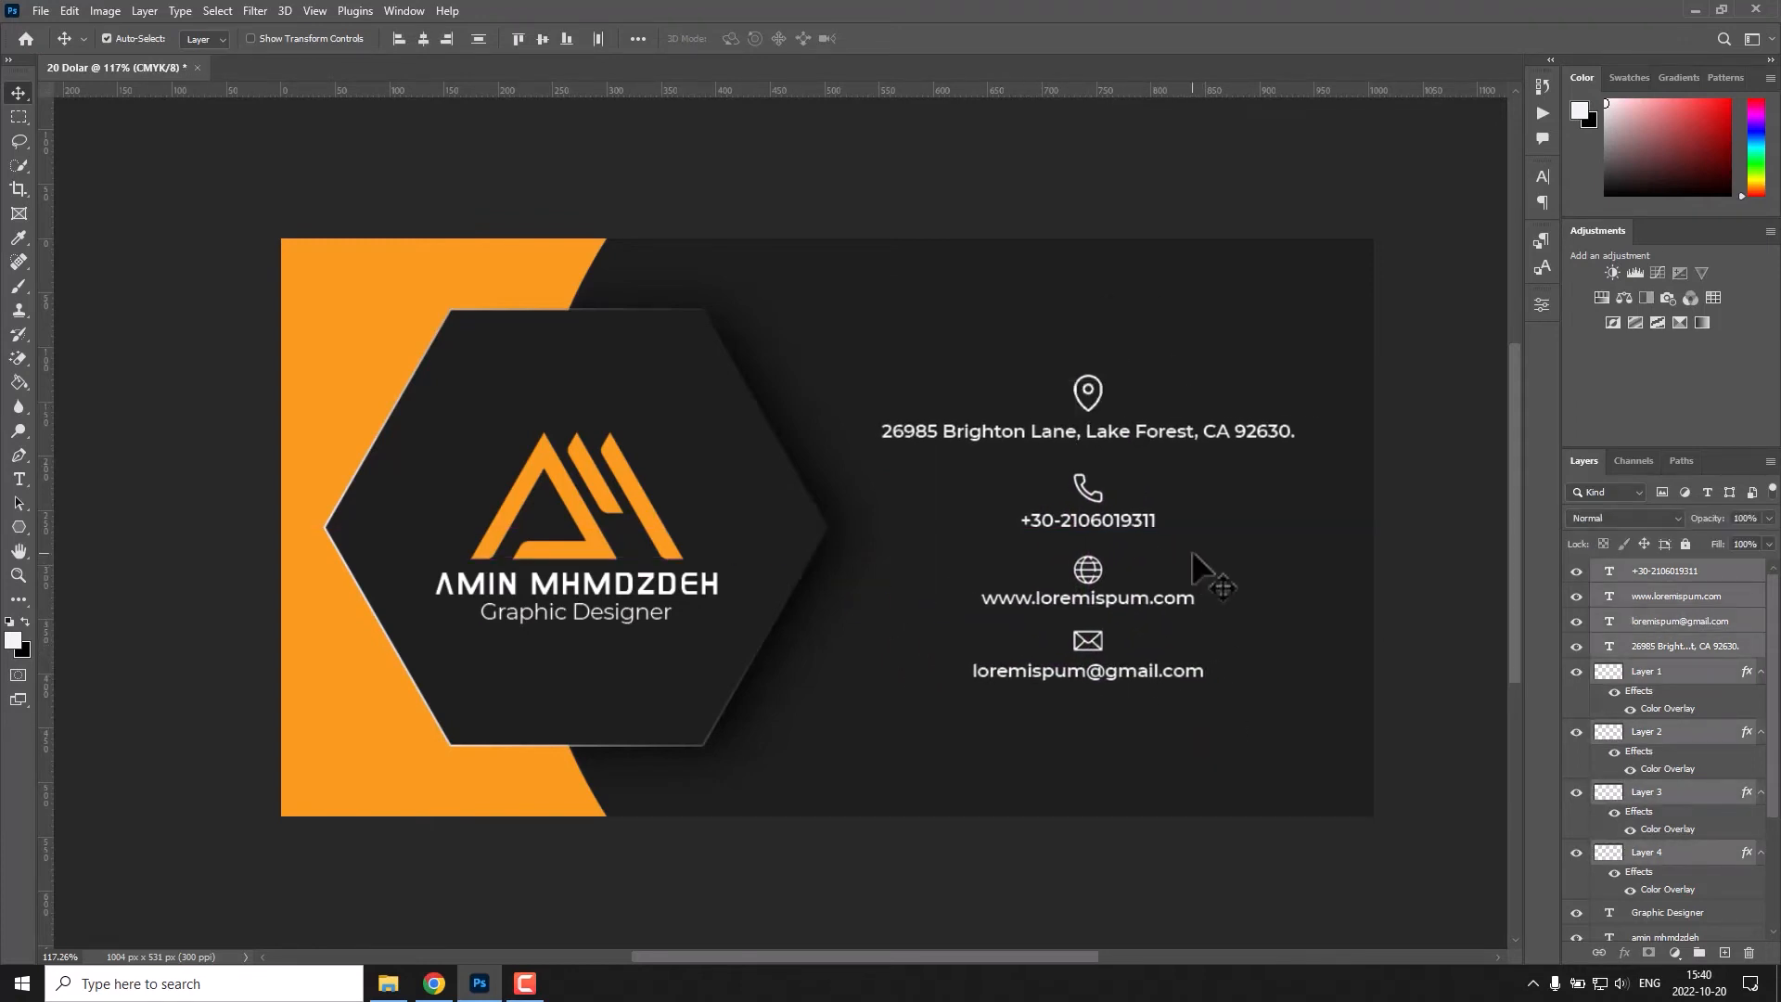
# Move the envelope icon and e-mail text together further down, away from the website text.
pyautogui.moveTo(1081, 719); pyautogui.dragTo(1076, 642)
pyautogui.moveTo(1078, 646); pyautogui.dragTo(1078, 670)
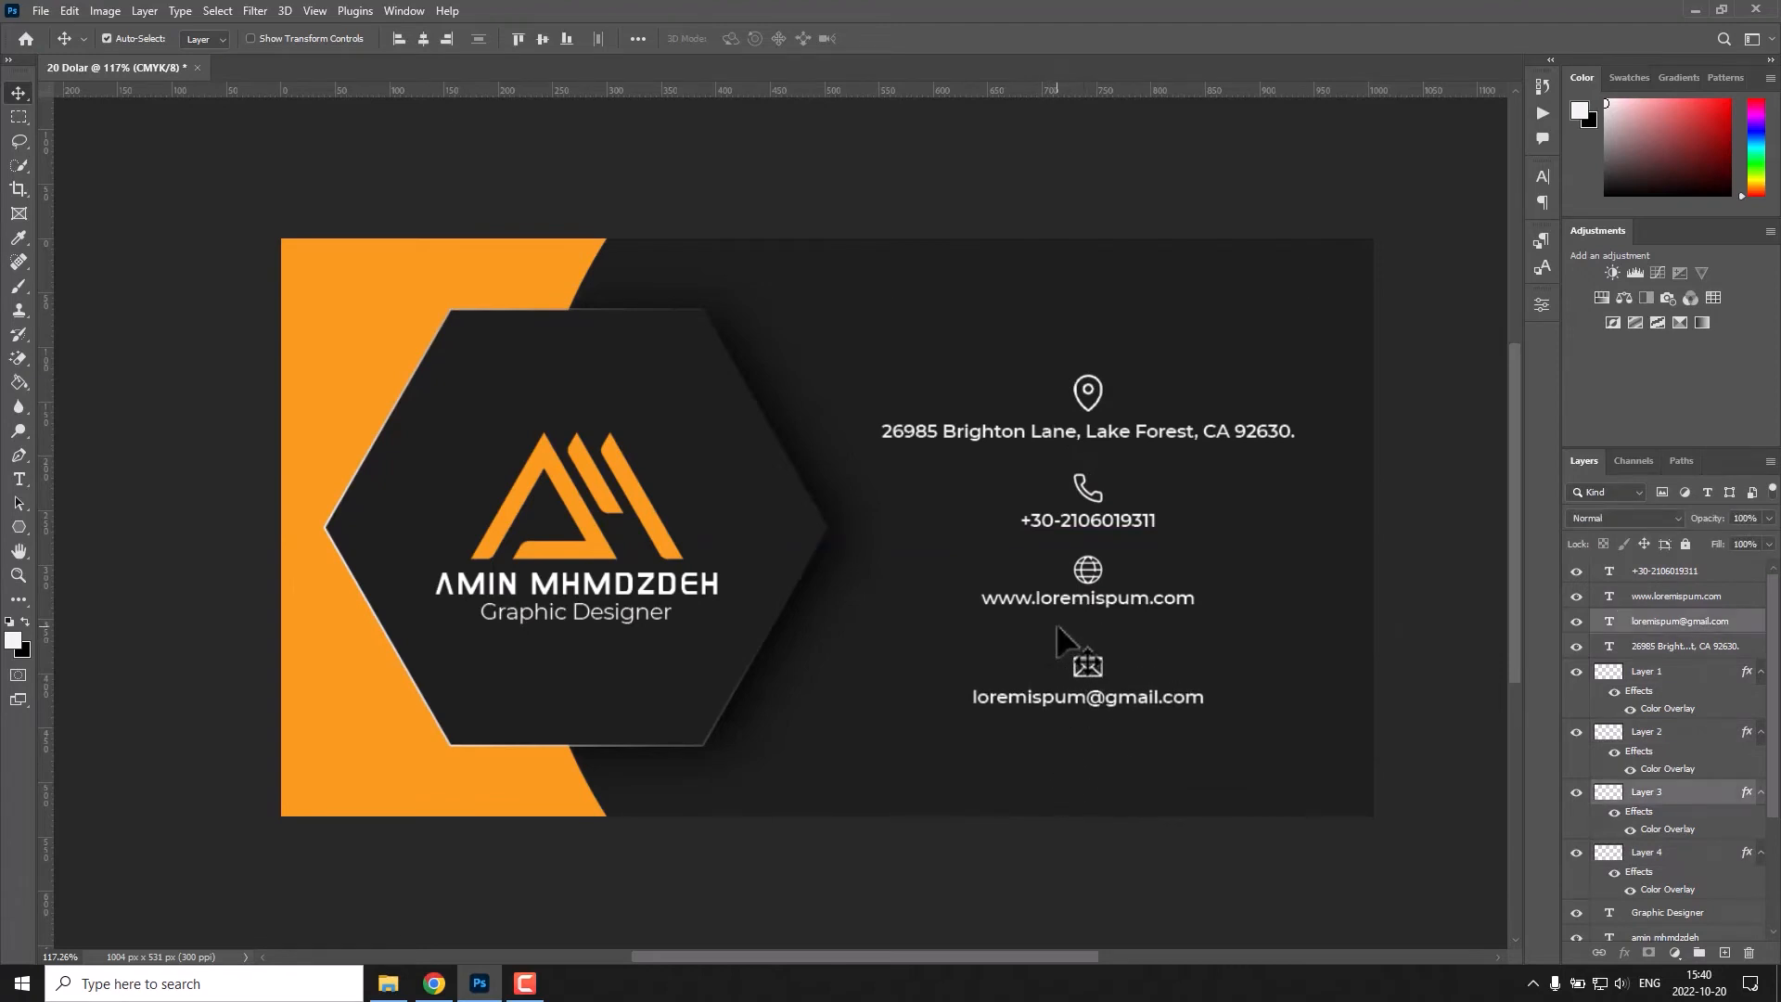
pyautogui.hotkey('shift', 'Down')
pyautogui.hotkey('shift', 'Down')
# Raise the address and phone number together with their icons to widen the gaps between the contact entries.
pyautogui.moveTo(1141, 372); pyautogui.dragTo(1076, 432)
pyautogui.hotkey('shift', 'Up')
pyautogui.hotkey('shift', 'Up')
pyautogui.hotkey('shift', 'Up')
pyautogui.hotkey('shift', 'Up')
pyautogui.hotkey('shift', 'Up')
pyautogui.moveTo(1013, 493); pyautogui.dragTo(1059, 600)
pyautogui.hotkey('shift', 'Up')
pyautogui.hotkey('shift', 'Up')
pyautogui.hotkey('shift', 'Up')
# Fine-tune the vertical position of the globe icon and website text to even out the contact spacing.
pyautogui.click(1133, 539)
pyautogui.press('Up')
pyautogui.press('Up')
pyautogui.press('Up')
pyautogui.press('Up')
pyautogui.press('Down')
pyautogui.press('Down')
pyautogui.press('Down')
pyautogui.press('Down')
pyautogui.press('Down')
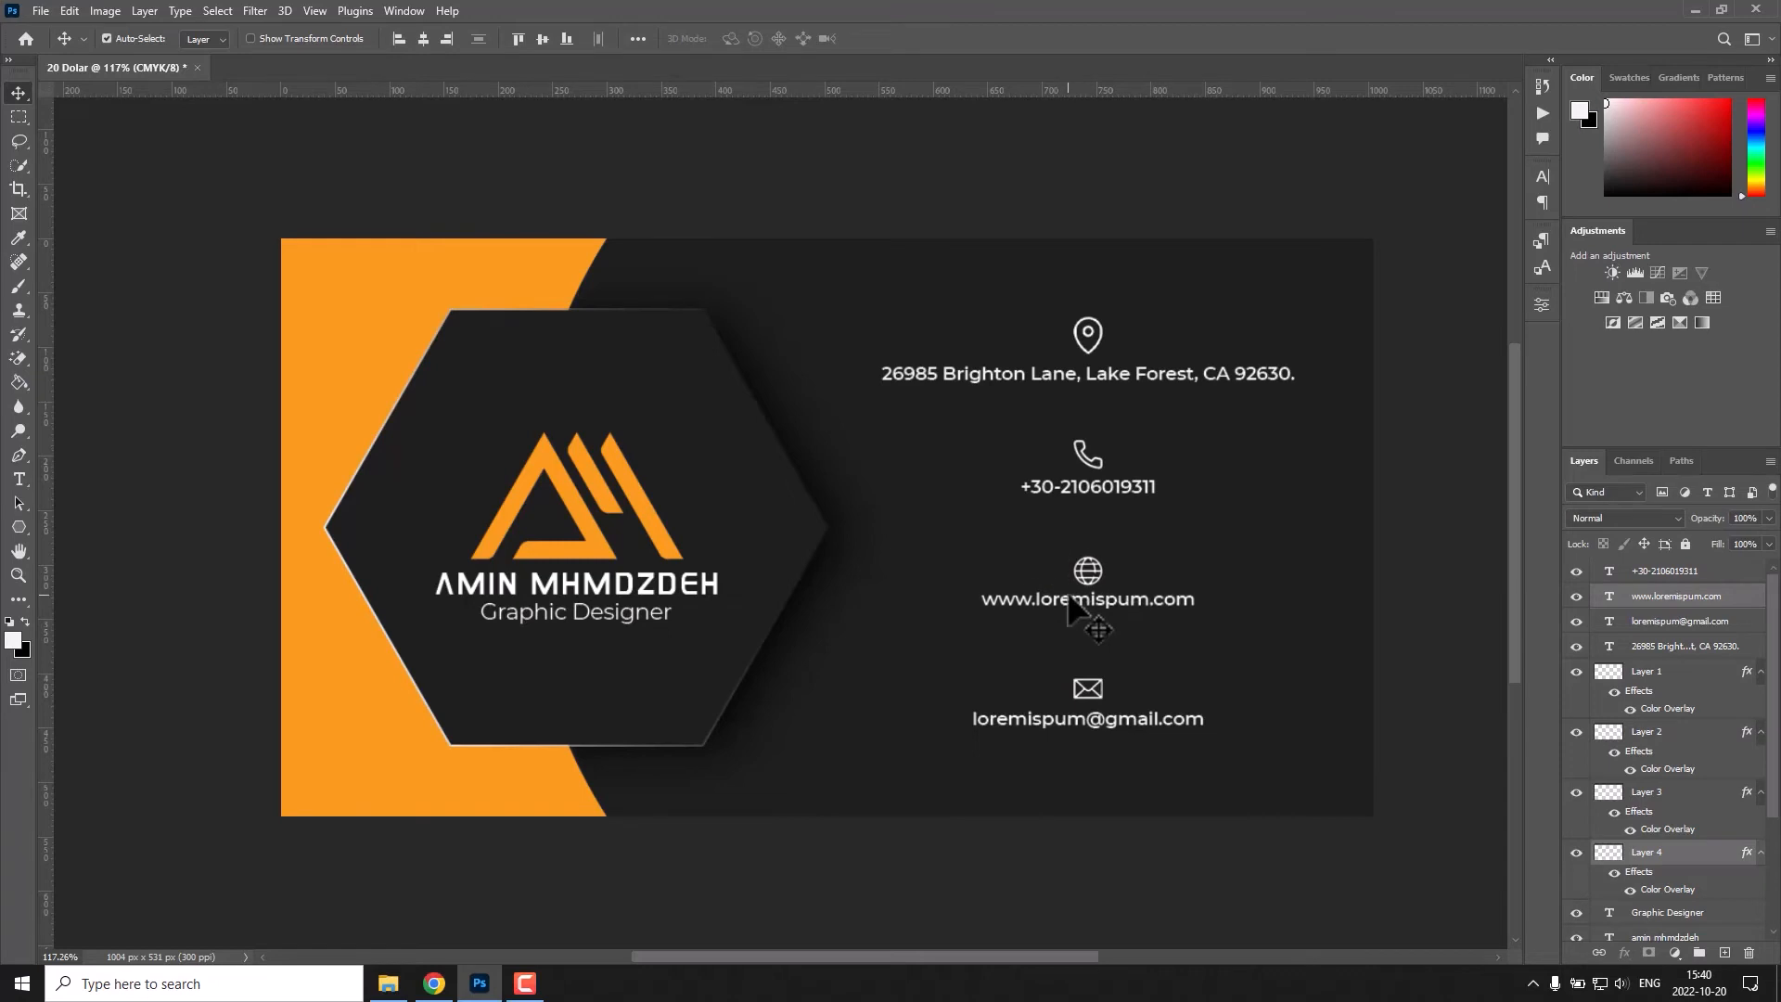
# Draw a white horizontal line about 296 px wide centred between the address and the phone icon.
pyautogui.click(1048, 640)
pyautogui.click(18, 527)
pyautogui.moveTo(1254, 417); pyautogui.dragTo(1272, 416)
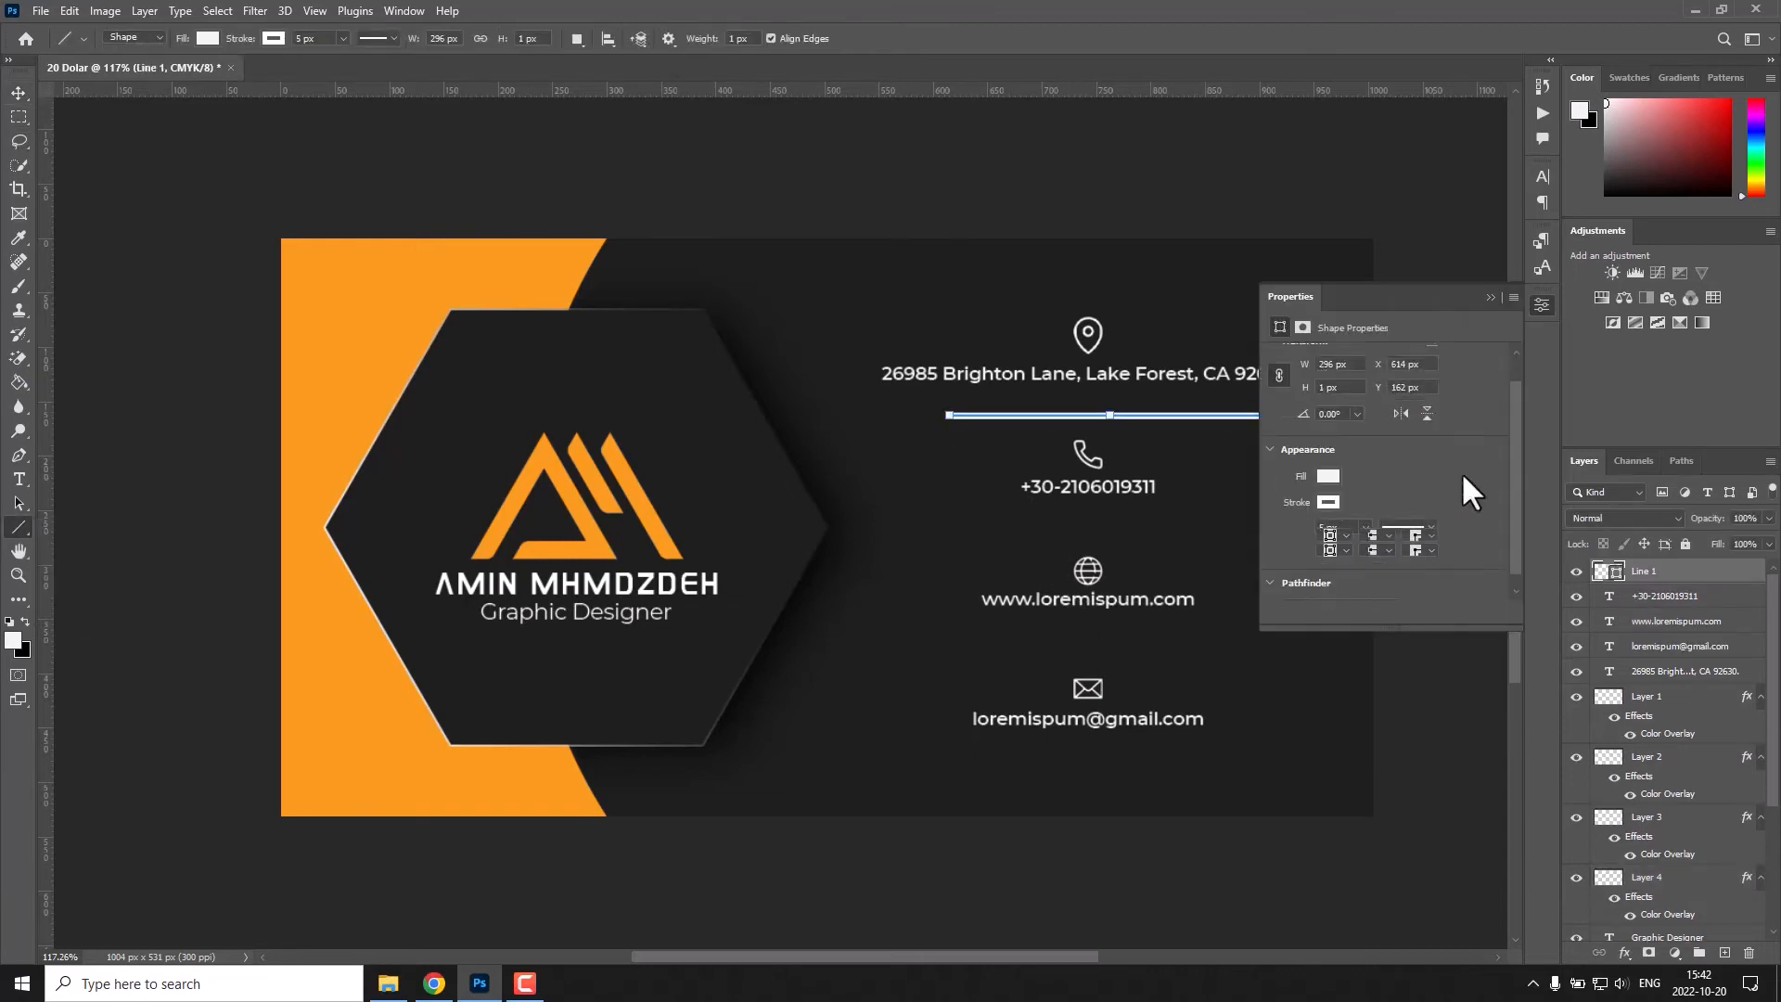
pyautogui.press('v')
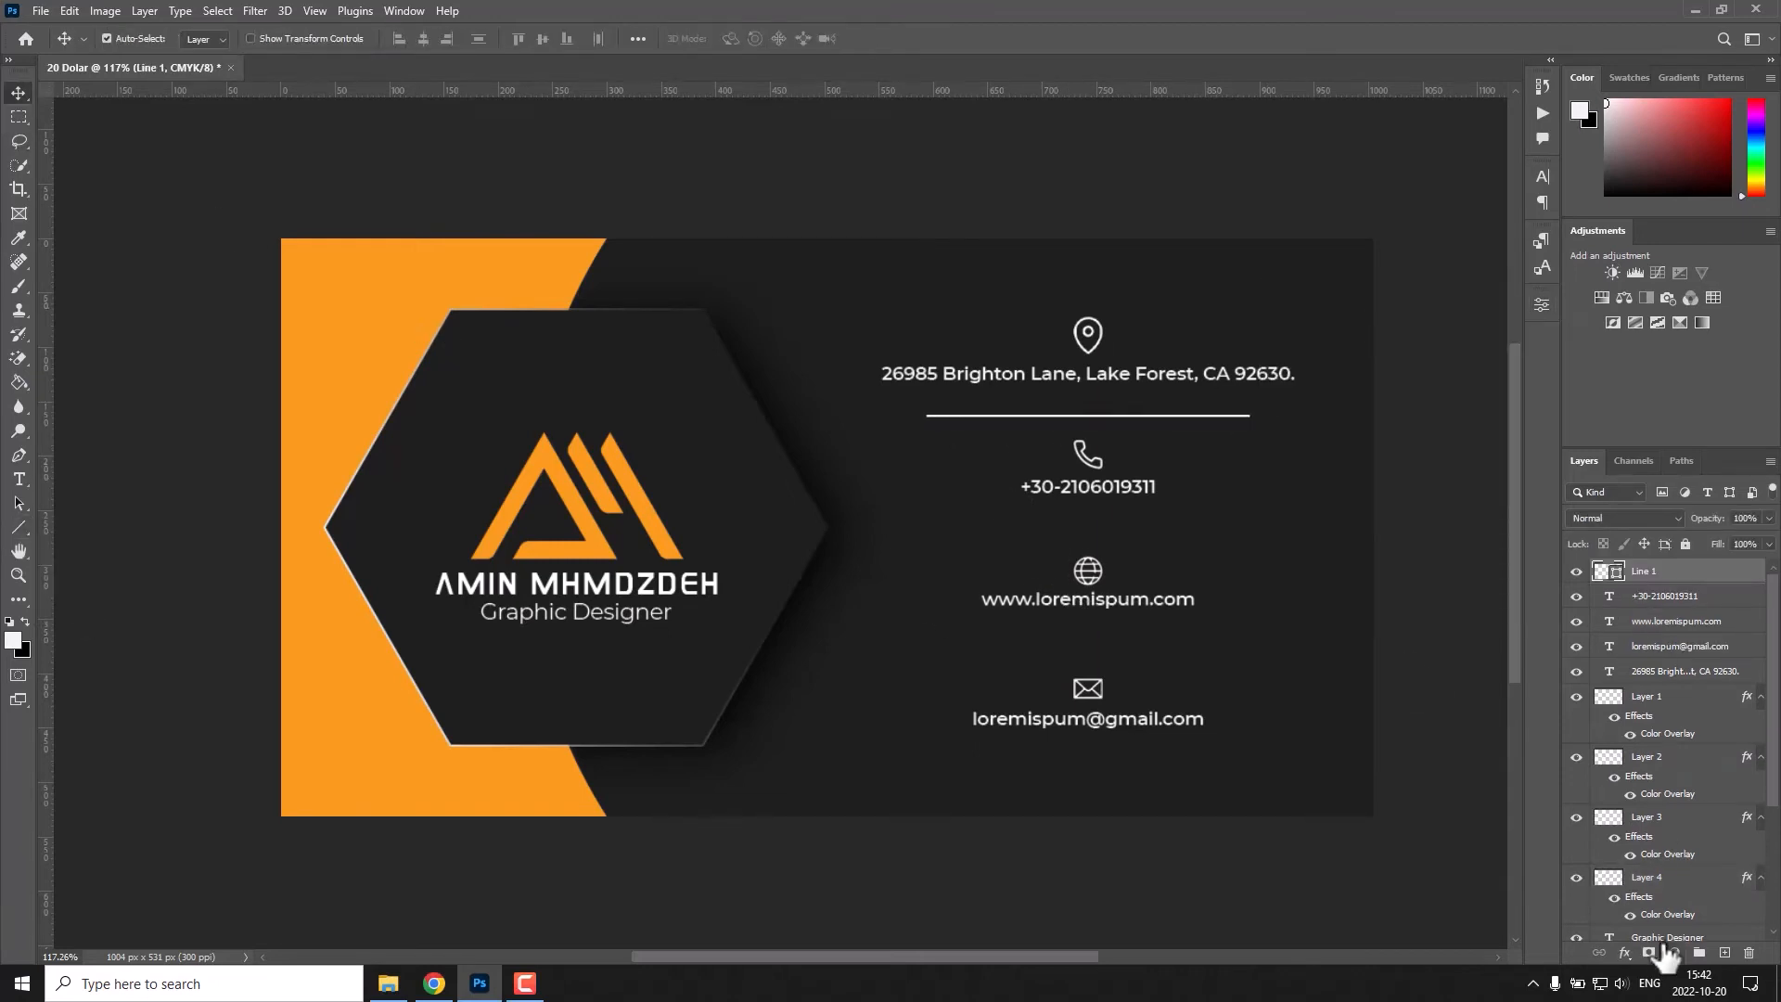
# Add a layer mask to the divider line and fade both of its ends with the Gradient tool.
pyautogui.click(1664, 941)
pyautogui.click(1655, 568)
pyautogui.click(1648, 953)
pyautogui.rightClick(19, 382)
pyautogui.click(79, 383)
pyautogui.moveTo(924, 418); pyautogui.dragTo(1004, 424)
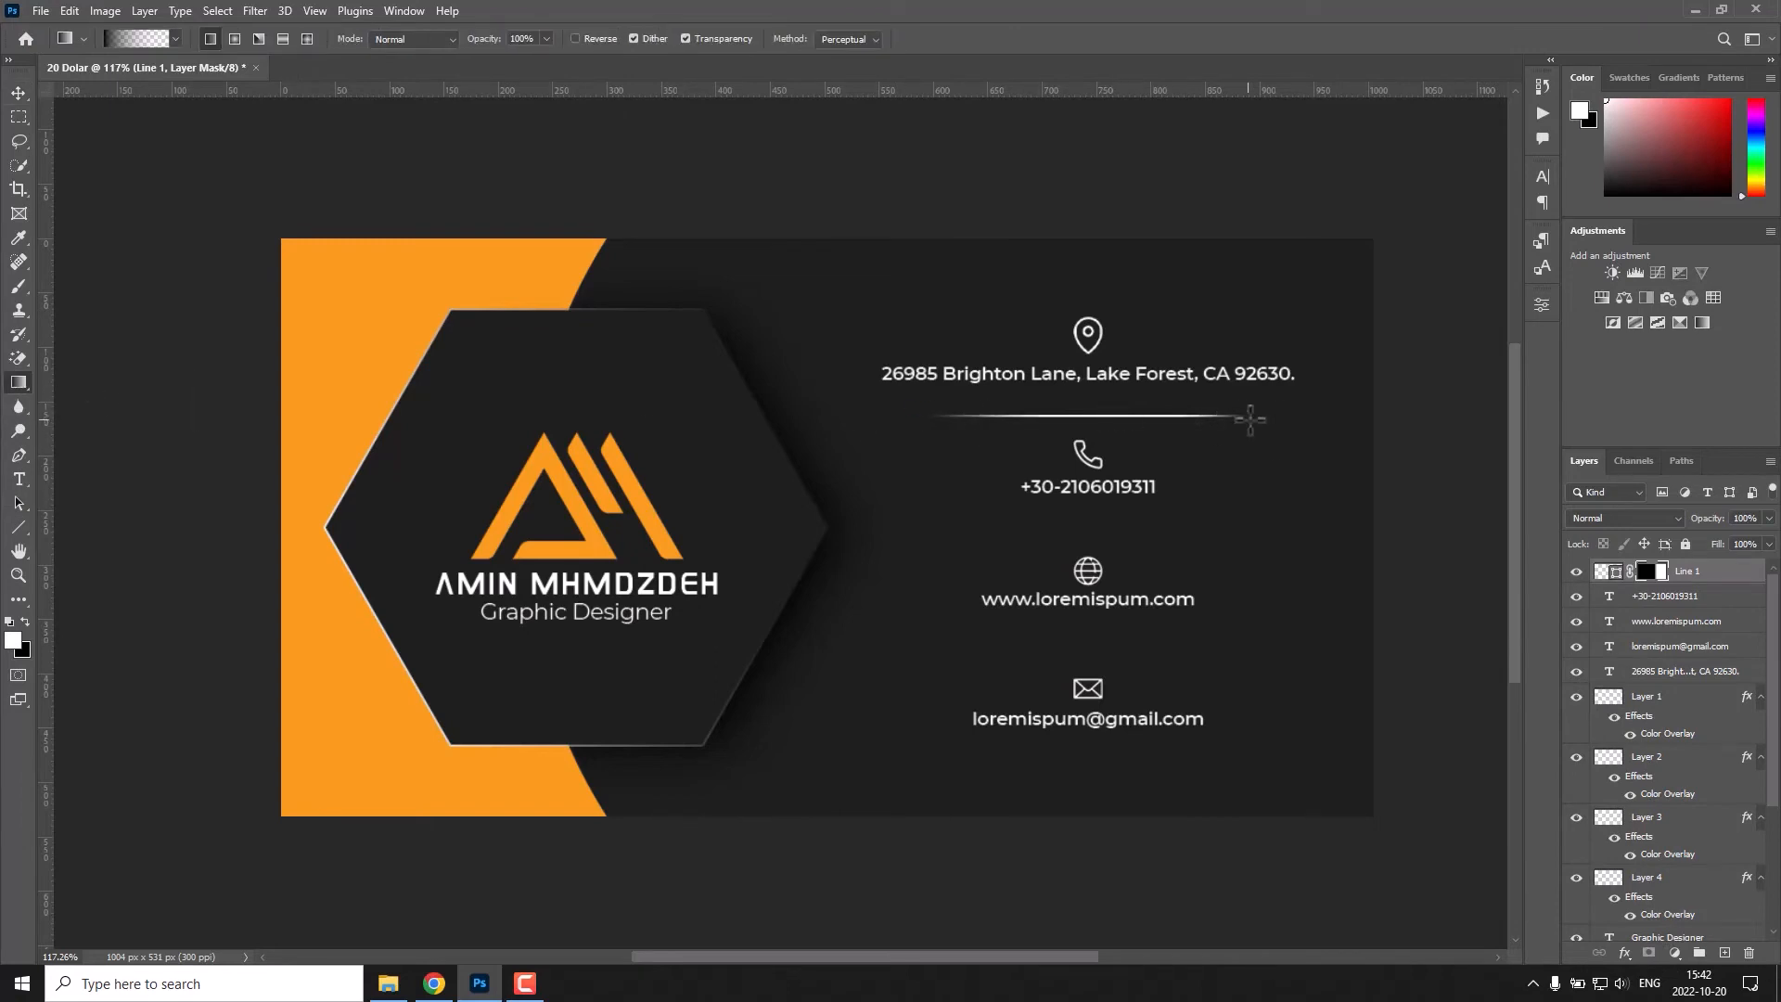
# Duplicate the faded divider line three times, placing copies below the phone number, website and e-mail texts.
pyautogui.press('v')
pyautogui.moveTo(1171, 422); pyautogui.dragTo(1160, 756)
pyautogui.keyDown('alt'); pyautogui.click(1164, 643); pyautogui.keyUp('alt')
pyautogui.click(1152, 645)
pyautogui.click(1152, 644)
pyautogui.click(1153, 640)
# Shorten the divider below the phone number symmetrically so it is slightly narrower than the one above.
pyautogui.click(1197, 525)
pyautogui.hotkey('ctrl', 't')
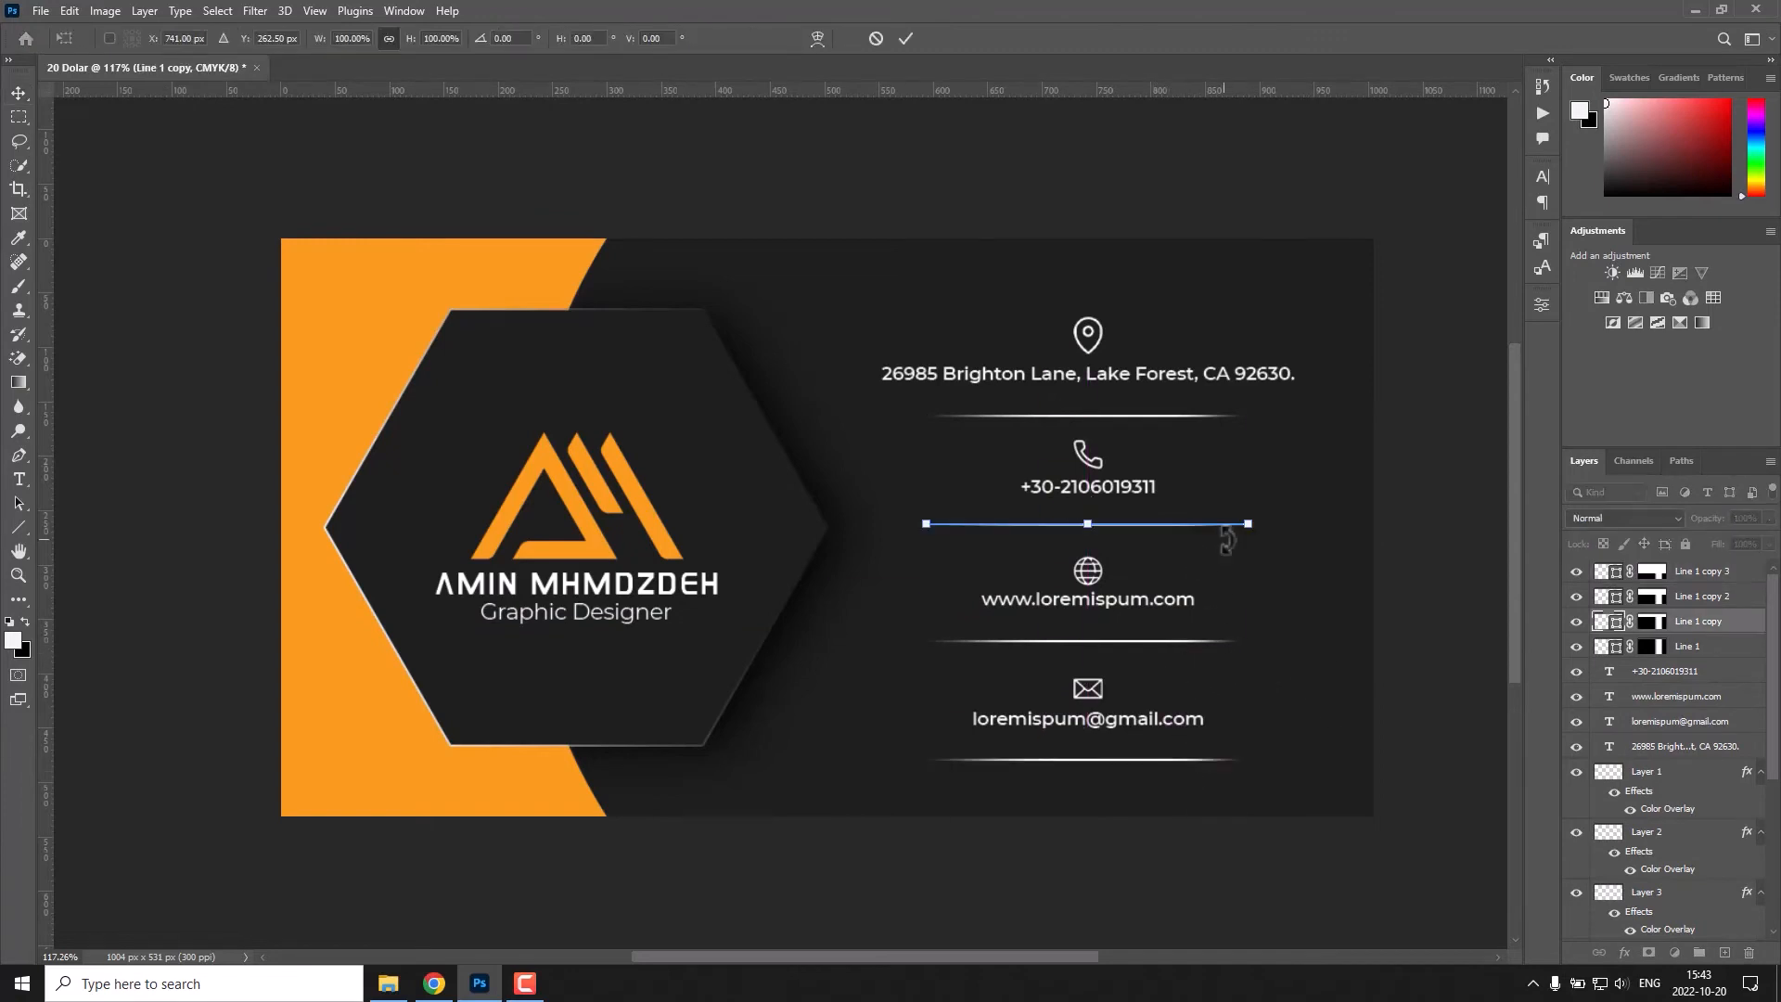
pyautogui.scroll(3, 1248, 524)
pyautogui.press('Return')
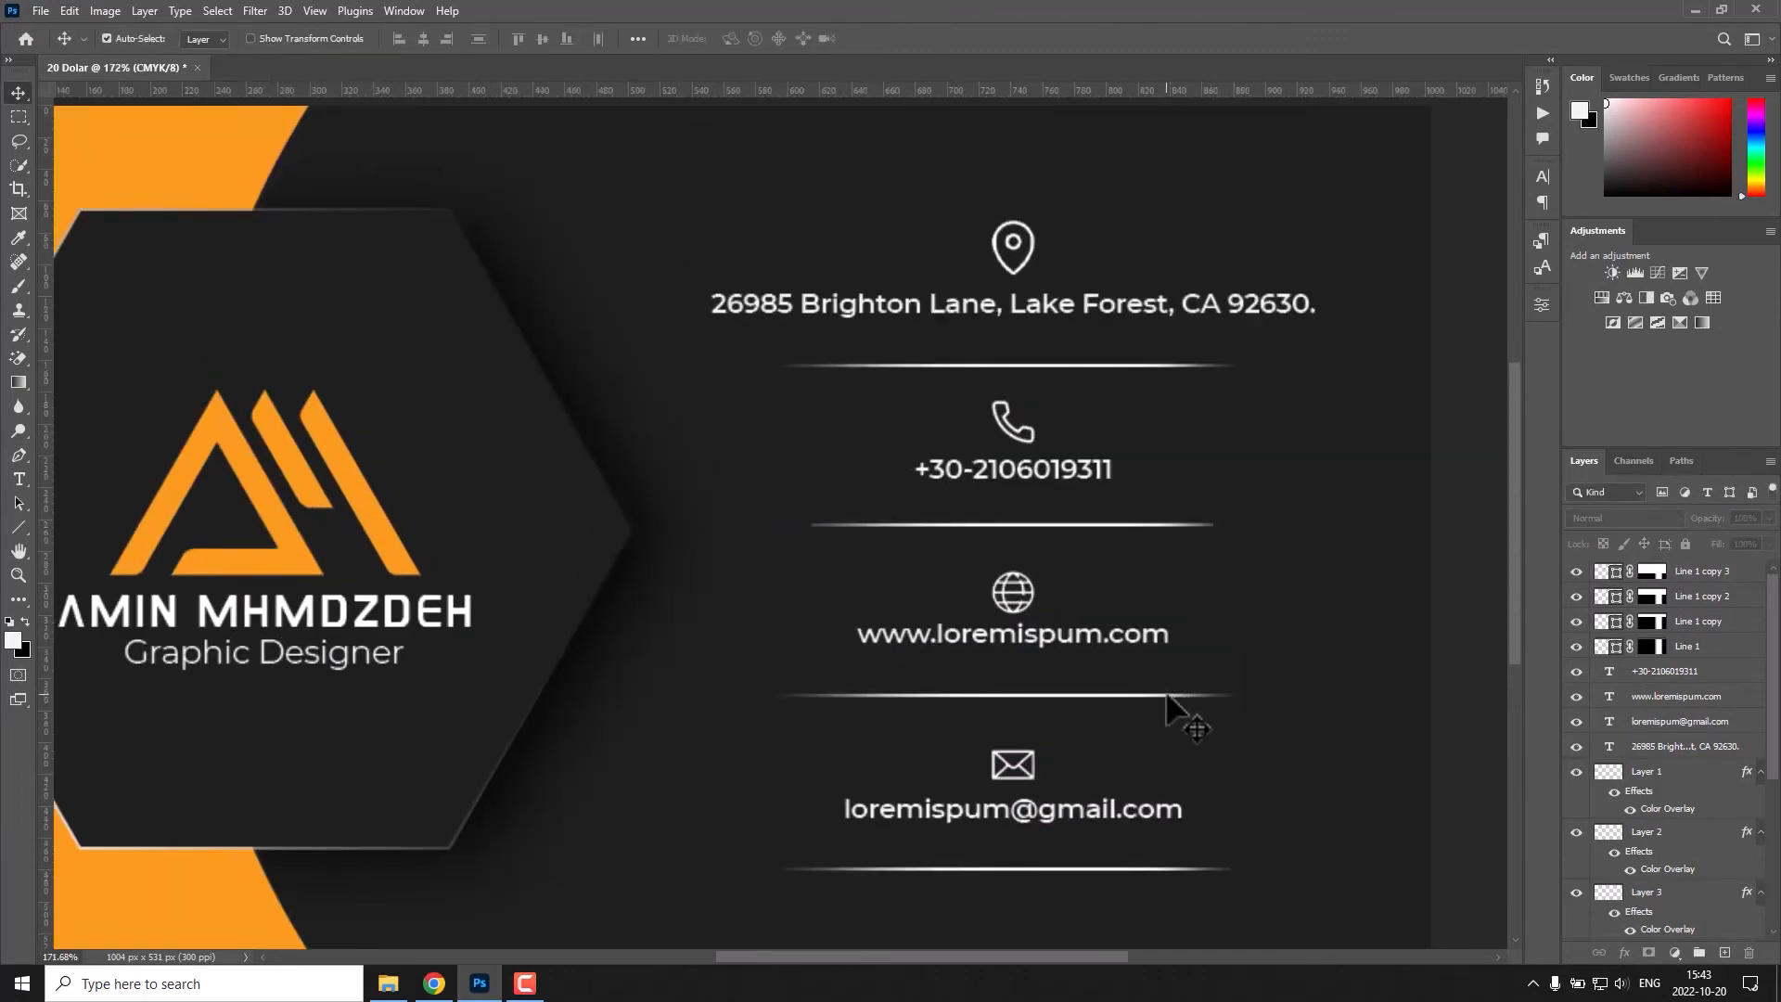
# Shorten the divider below the website symmetrically so it is narrower than the one under the phone number.
pyautogui.click(1169, 698)
pyautogui.hotkey('ctrl', 't')
pyautogui.scroll(3, 1248, 693)
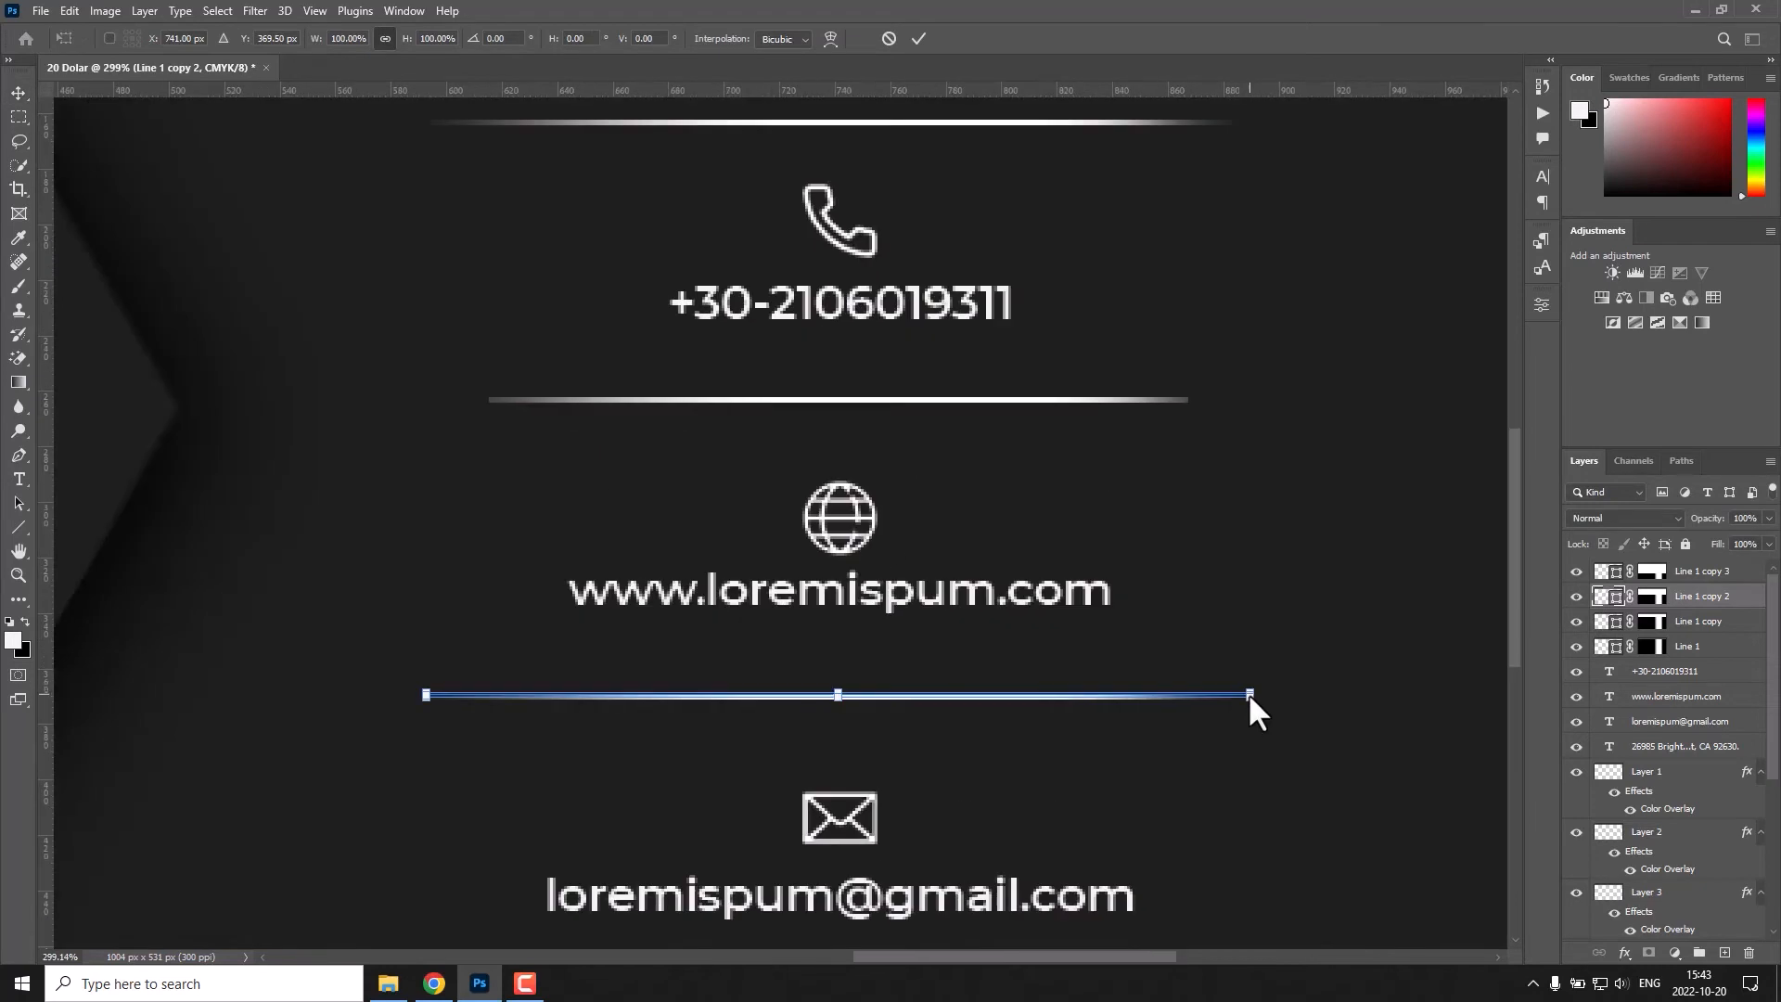
pyautogui.moveTo(1249, 695); pyautogui.dragTo(1146, 695)
pyautogui.press('Return')
# Shorten the divider below the e-mail symmetrically so it is the narrowest of the four.
pyautogui.moveTo(1240, 553); pyautogui.dragTo(1272, 378)
pyautogui.click(1269, 823)
pyautogui.hotkey('ctrl', 't')
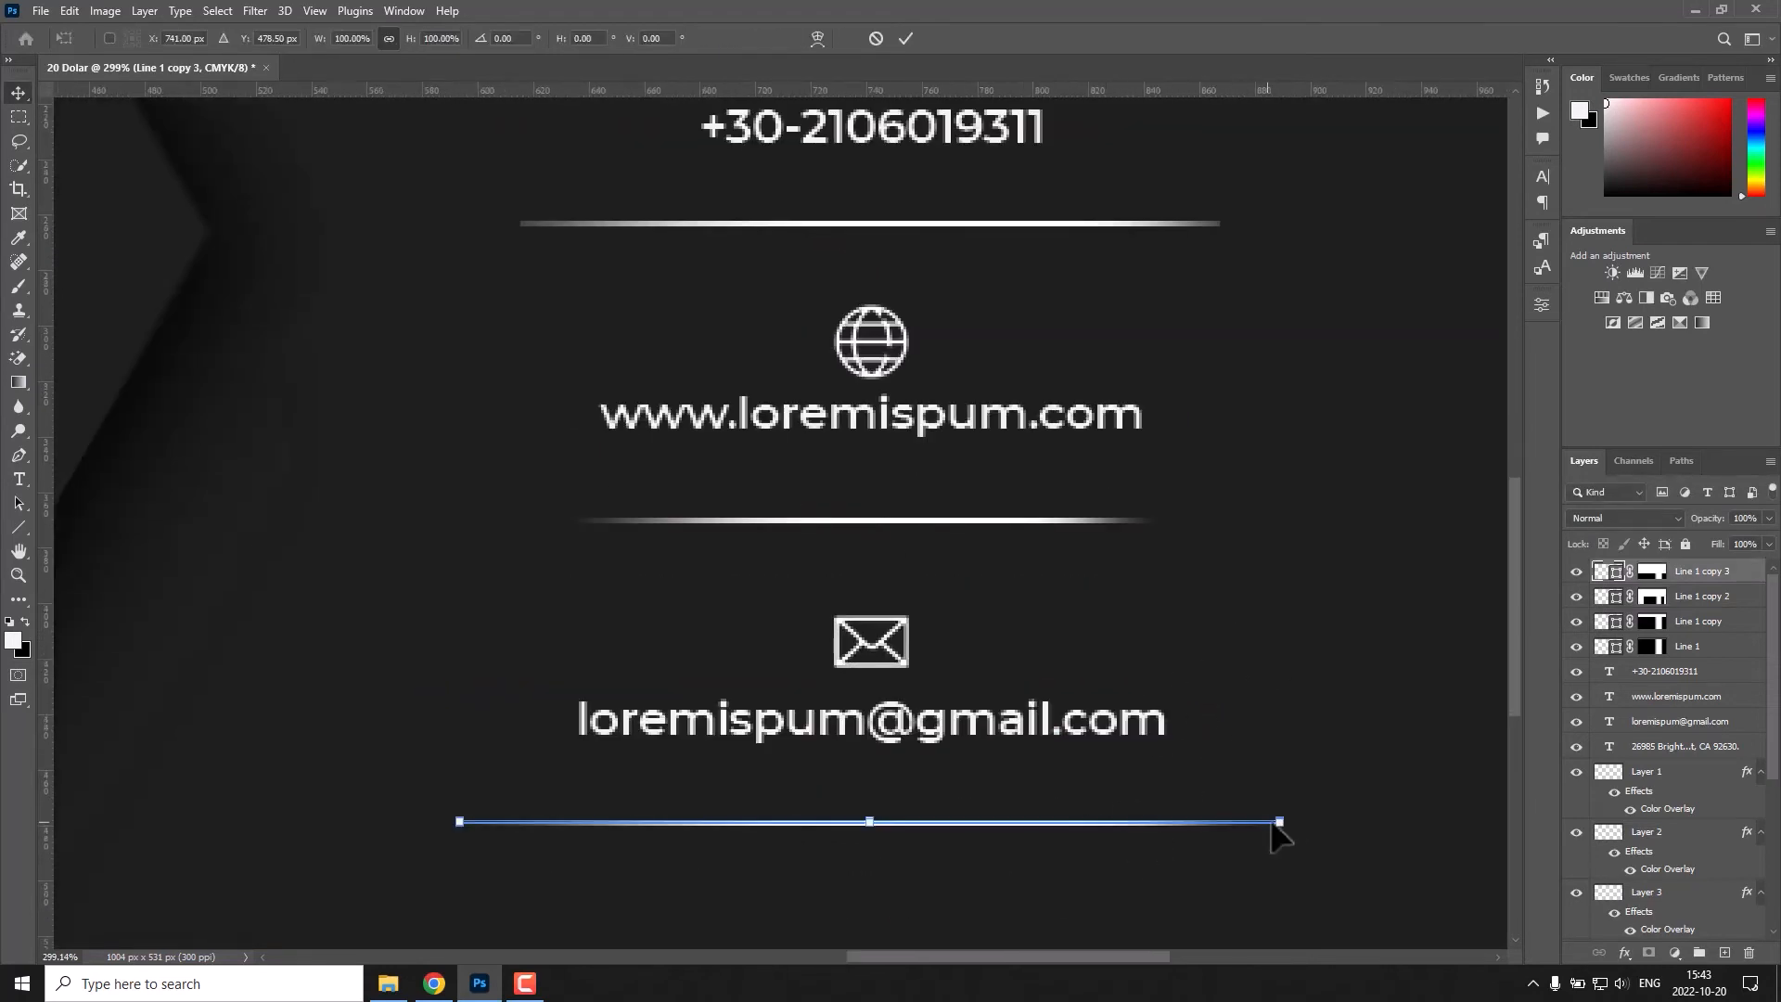
pyautogui.moveTo(1280, 821); pyautogui.dragTo(1065, 825)
pyautogui.press('Return')
pyautogui.hotkey('ctrl', '0')
# Fade the ends of the dividers below the e-mail and the phone number with gradients on their layer masks.
pyautogui.click(1652, 570)
pyautogui.click(19, 381)
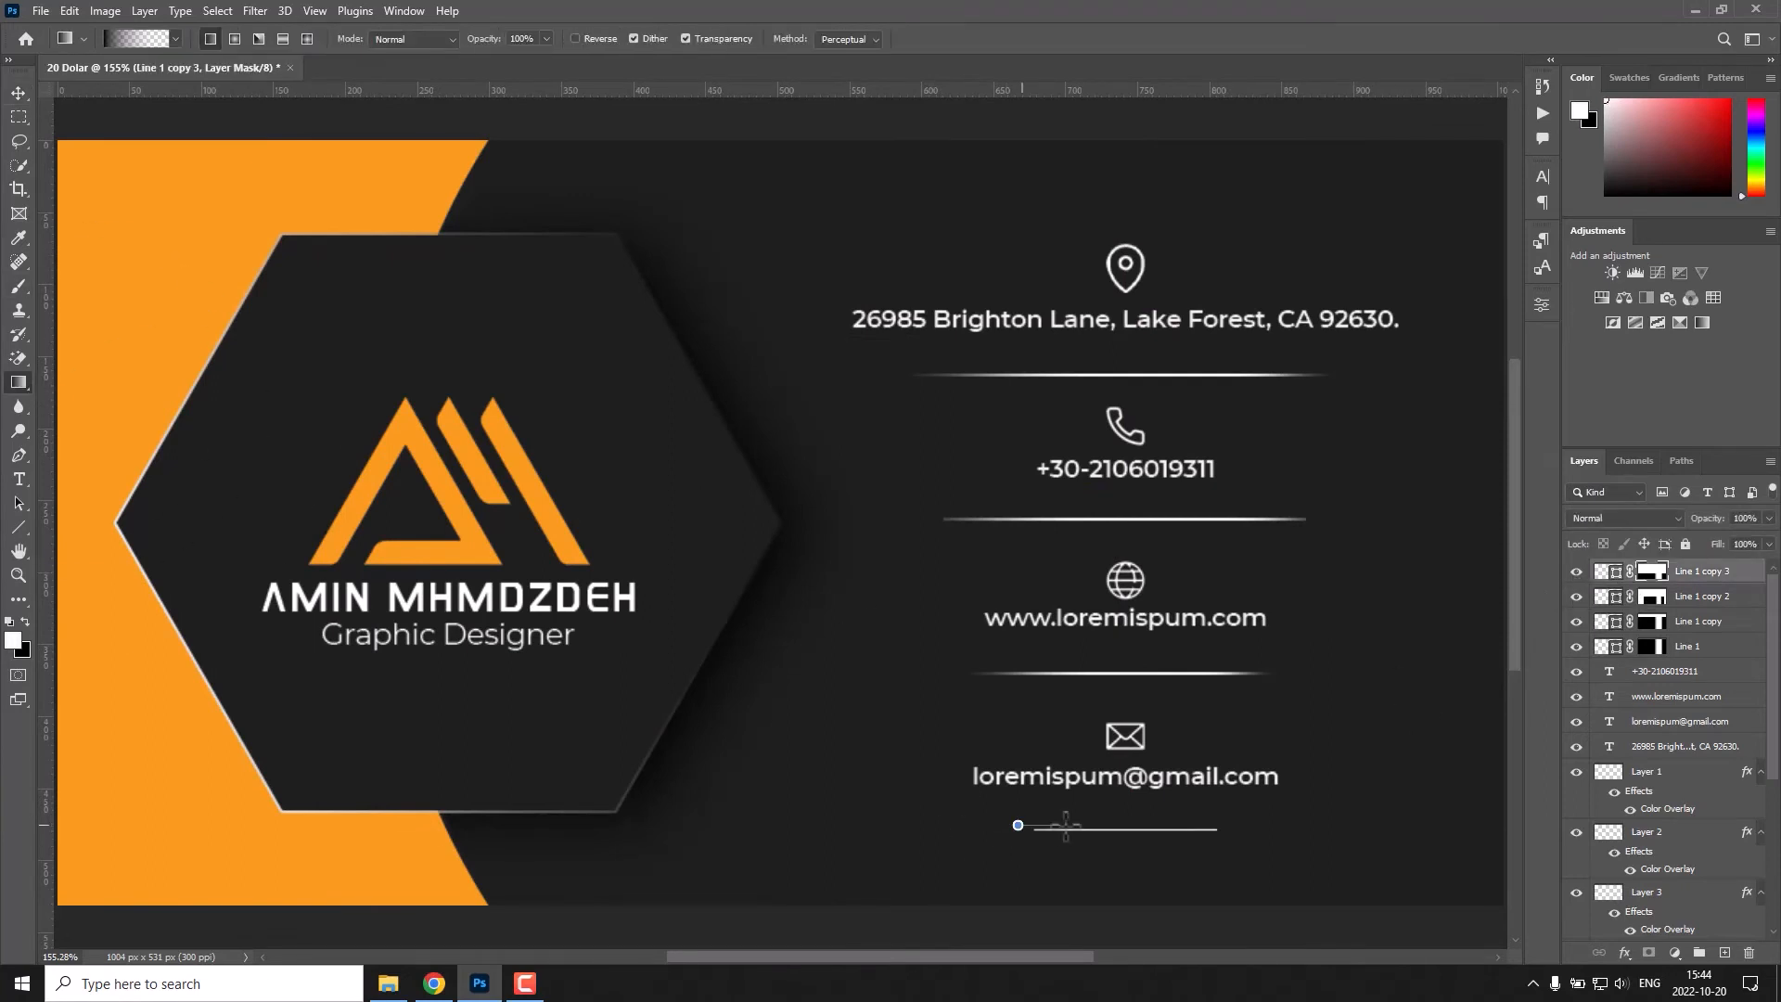
pyautogui.click(1652, 621)
pyautogui.moveTo(946, 519); pyautogui.dragTo(1280, 547)
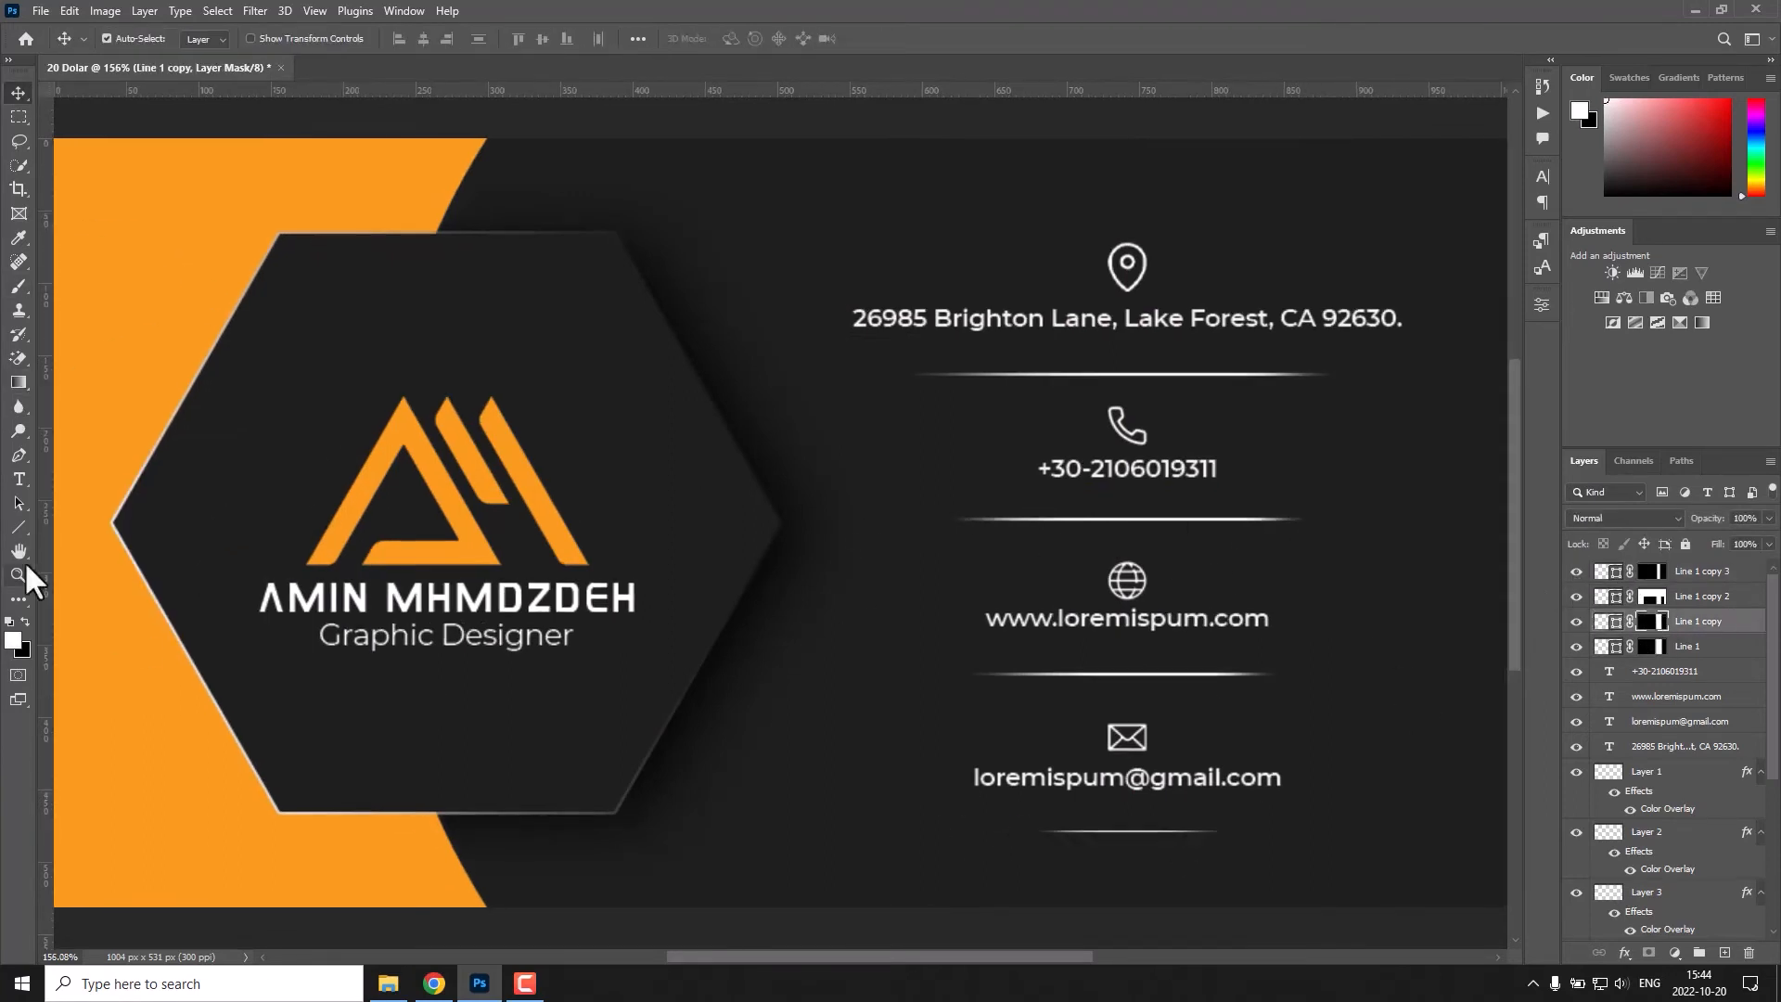
# Draw a white horizontal line about 233 px wide beneath "Graphic Designer" and move its layer below the divider lines.
pyautogui.click(19, 527)
pyautogui.moveTo(271, 674)
pyautogui.mouseDown()
pyautogui.moveTo(389, 692)
pyautogui.moveTo(607, 674)
pyautogui.mouseUp()
pyautogui.scroll(1, 928, 501)
pyautogui.click(1304, 325)
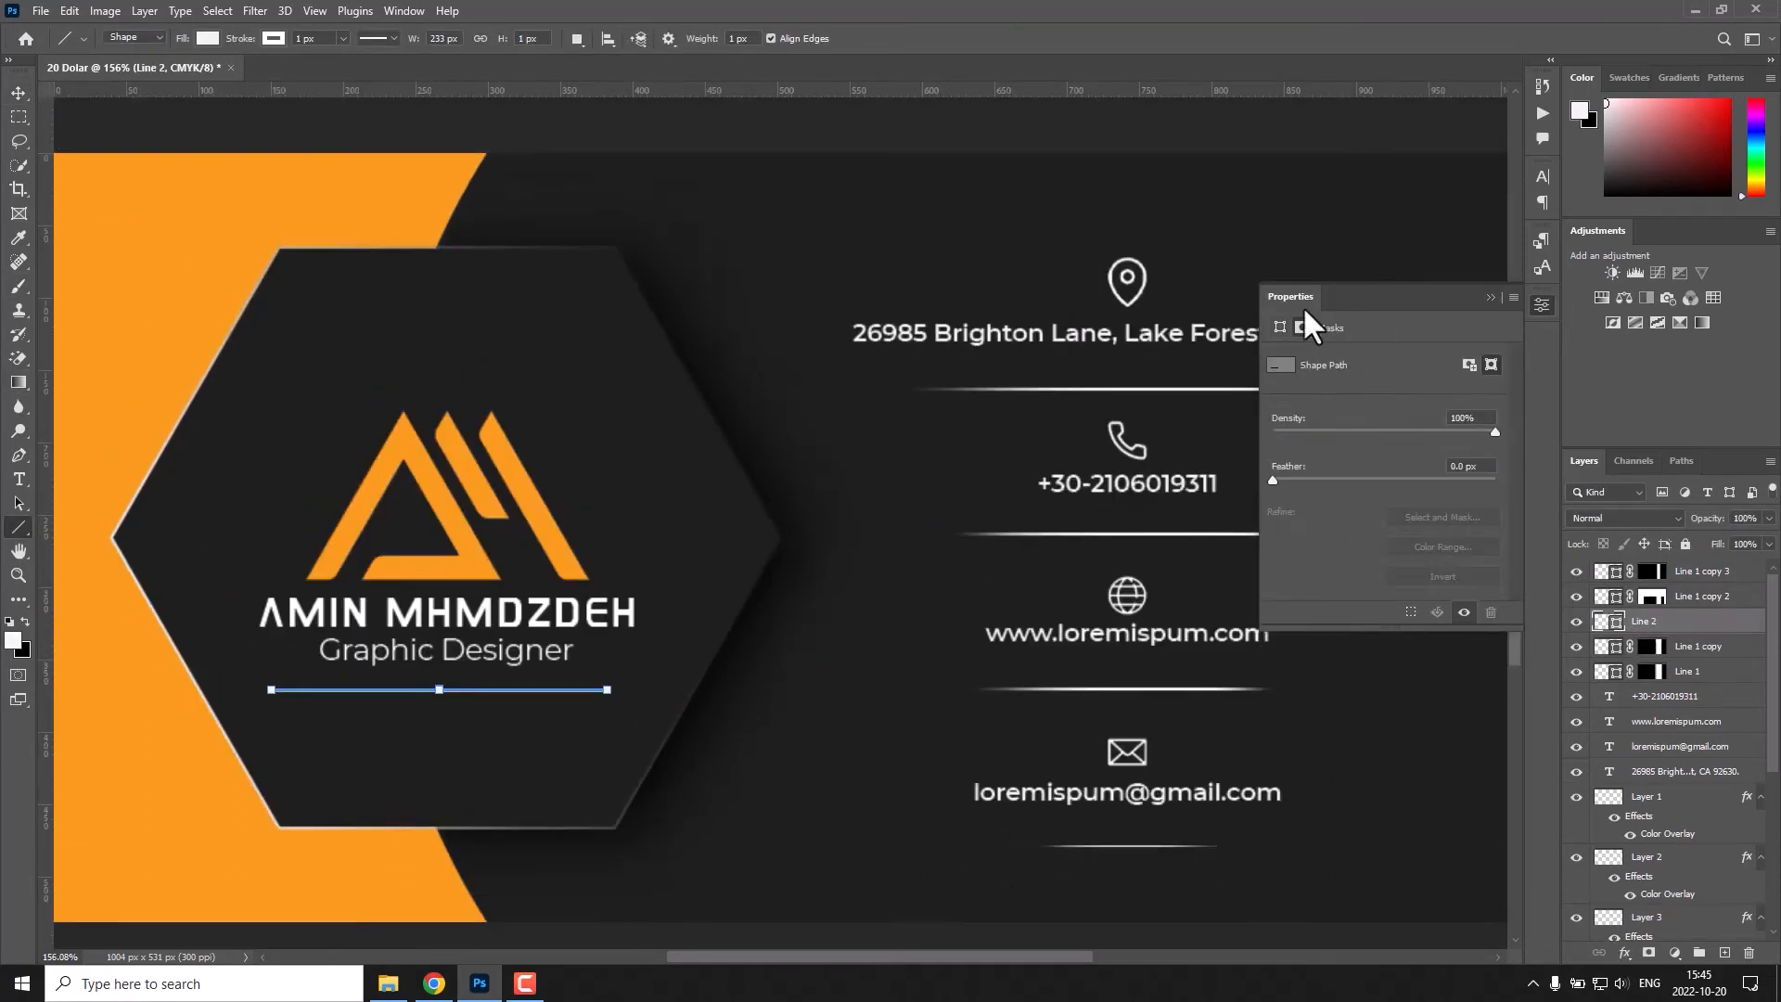
pyautogui.press('v')
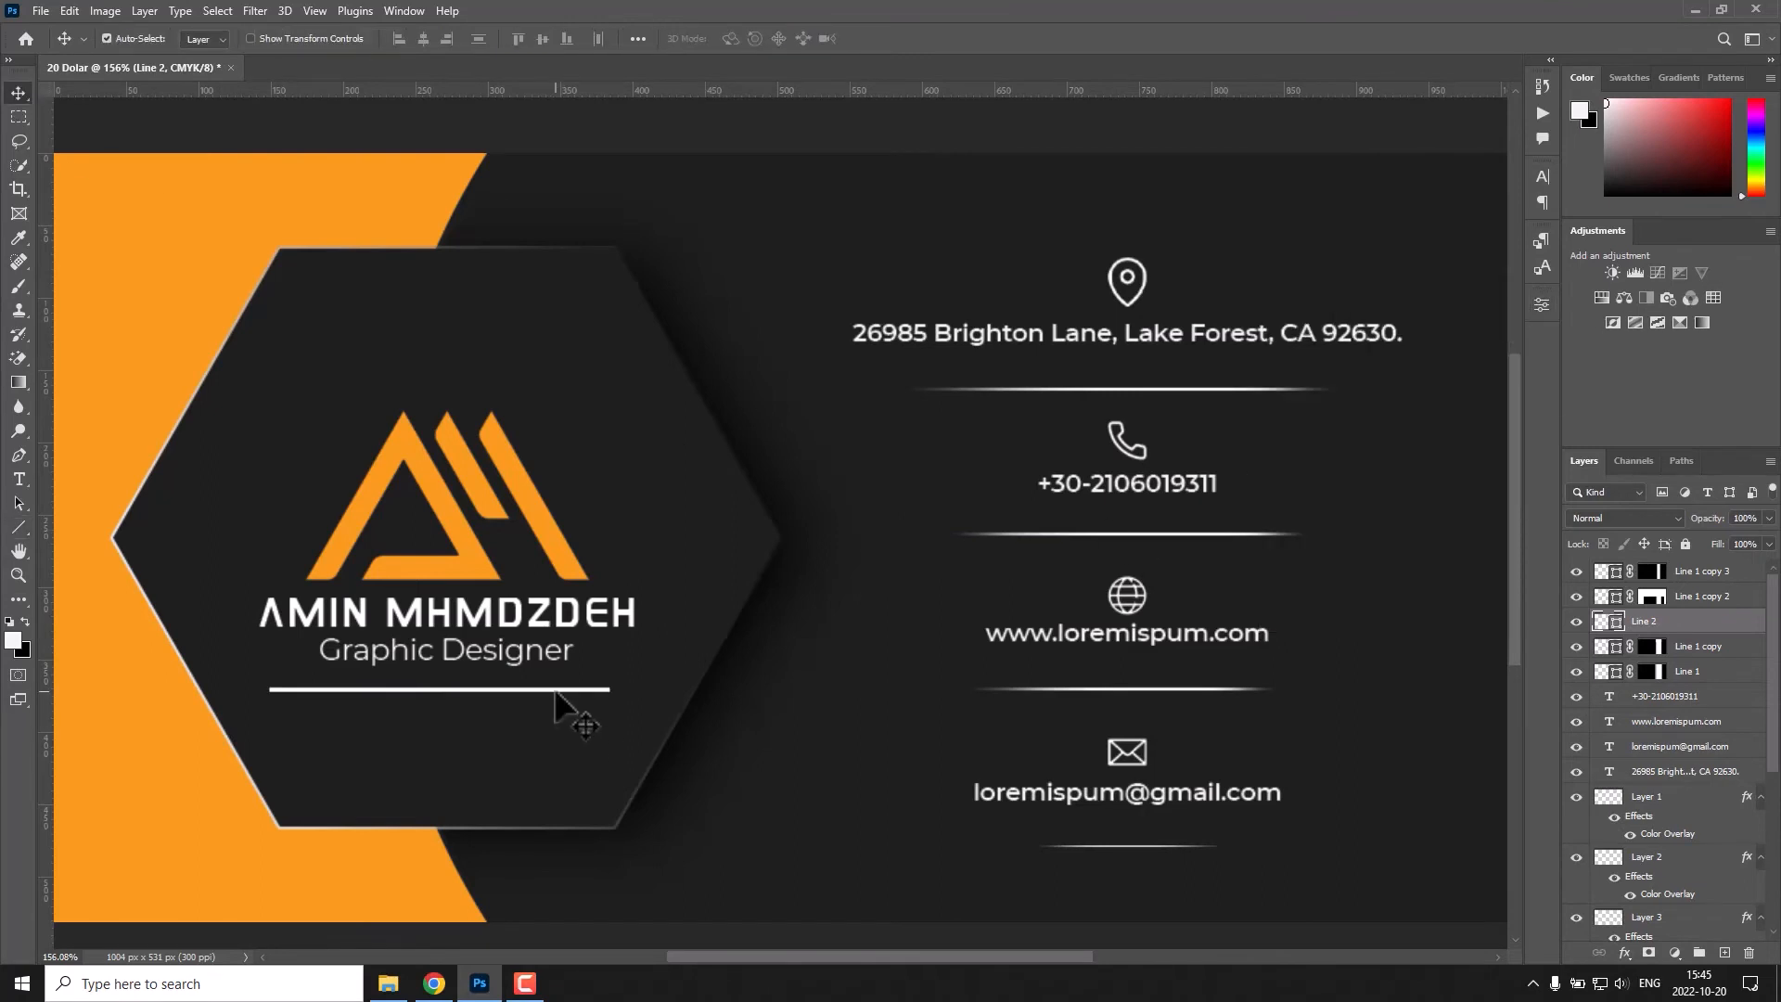
pyautogui.moveTo(1707, 621); pyautogui.dragTo(1698, 694)
pyautogui.scroll(-5, 1692, 705)
# Try to align the logo and the new line to a common horizontal centre, undoing each attempt.
pyautogui.keyDown('ctrl'); pyautogui.click(1666, 863); pyautogui.keyUp('ctrl')
pyautogui.click(424, 40)
pyautogui.hotkey('ctrl', 'z')
pyautogui.click(1698, 862)
pyautogui.scroll(5, 1701, 834)
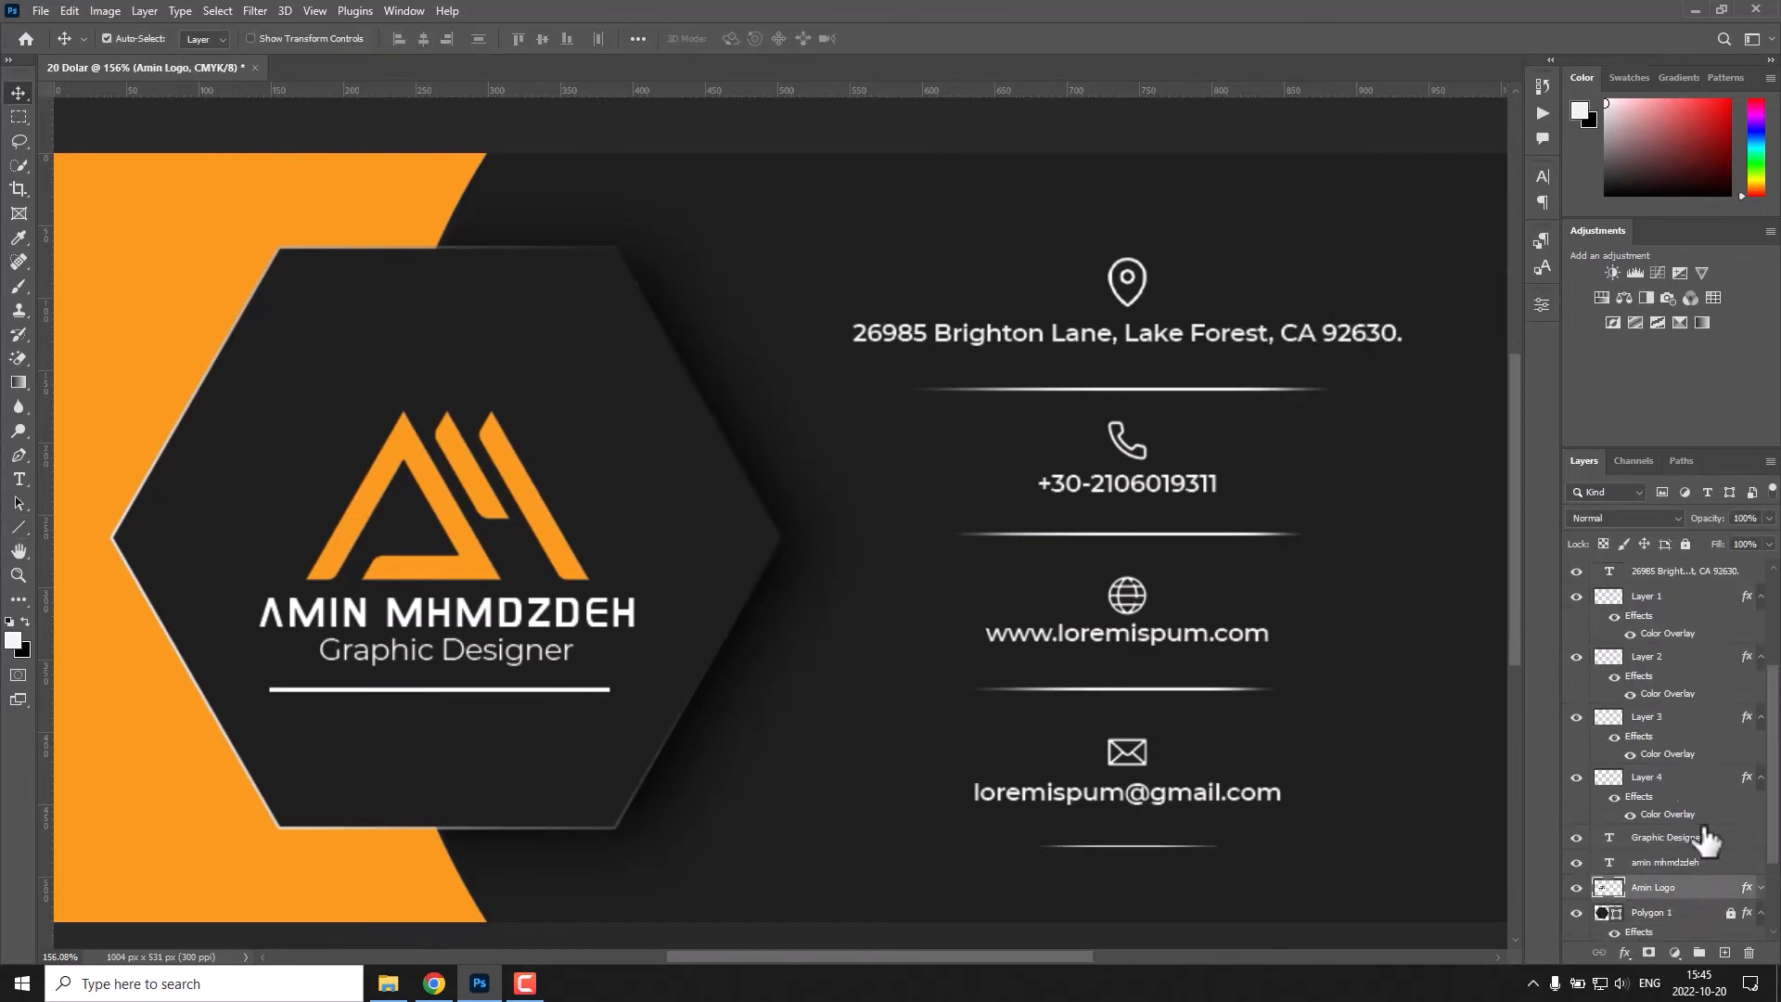
pyautogui.keyDown('ctrl'); pyautogui.click(1688, 672); pyautogui.keyUp('ctrl')
pyautogui.click(424, 40)
pyautogui.hotkey('ctrl', 'z')
pyautogui.click(470, 701)
pyautogui.click(471, 690)
pyautogui.scroll(-5, 1664, 849)
pyautogui.keyDown('ctrl'); pyautogui.click(1665, 840); pyautogui.keyUp('ctrl')
pyautogui.click(423, 39)
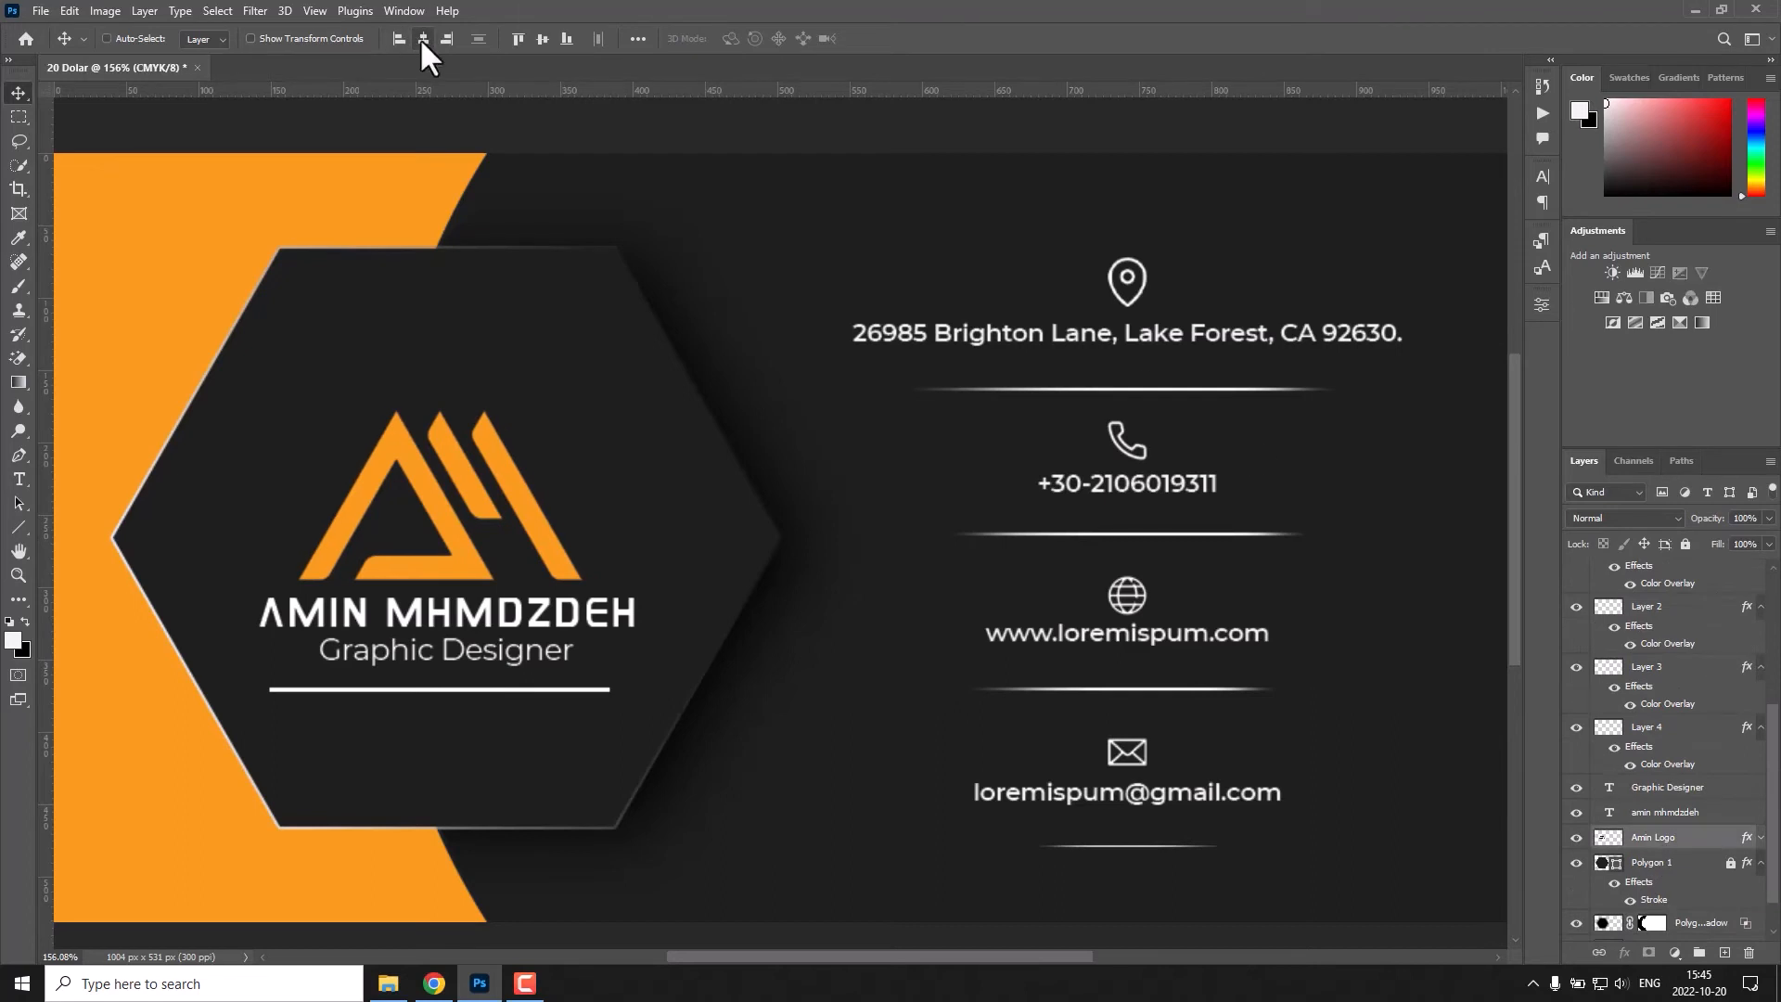
pyautogui.hotkey('ctrl', 'z')
# Shorten the line beneath "Graphic Designer" symmetrically to about the width of that text.
pyautogui.hotkey('ctrl', 't')
pyautogui.scroll(4, 582, 692)
pyautogui.press('Escape')
pyautogui.click(630, 687)
pyautogui.click(629, 689)
pyautogui.hotkey('ctrl', 't')
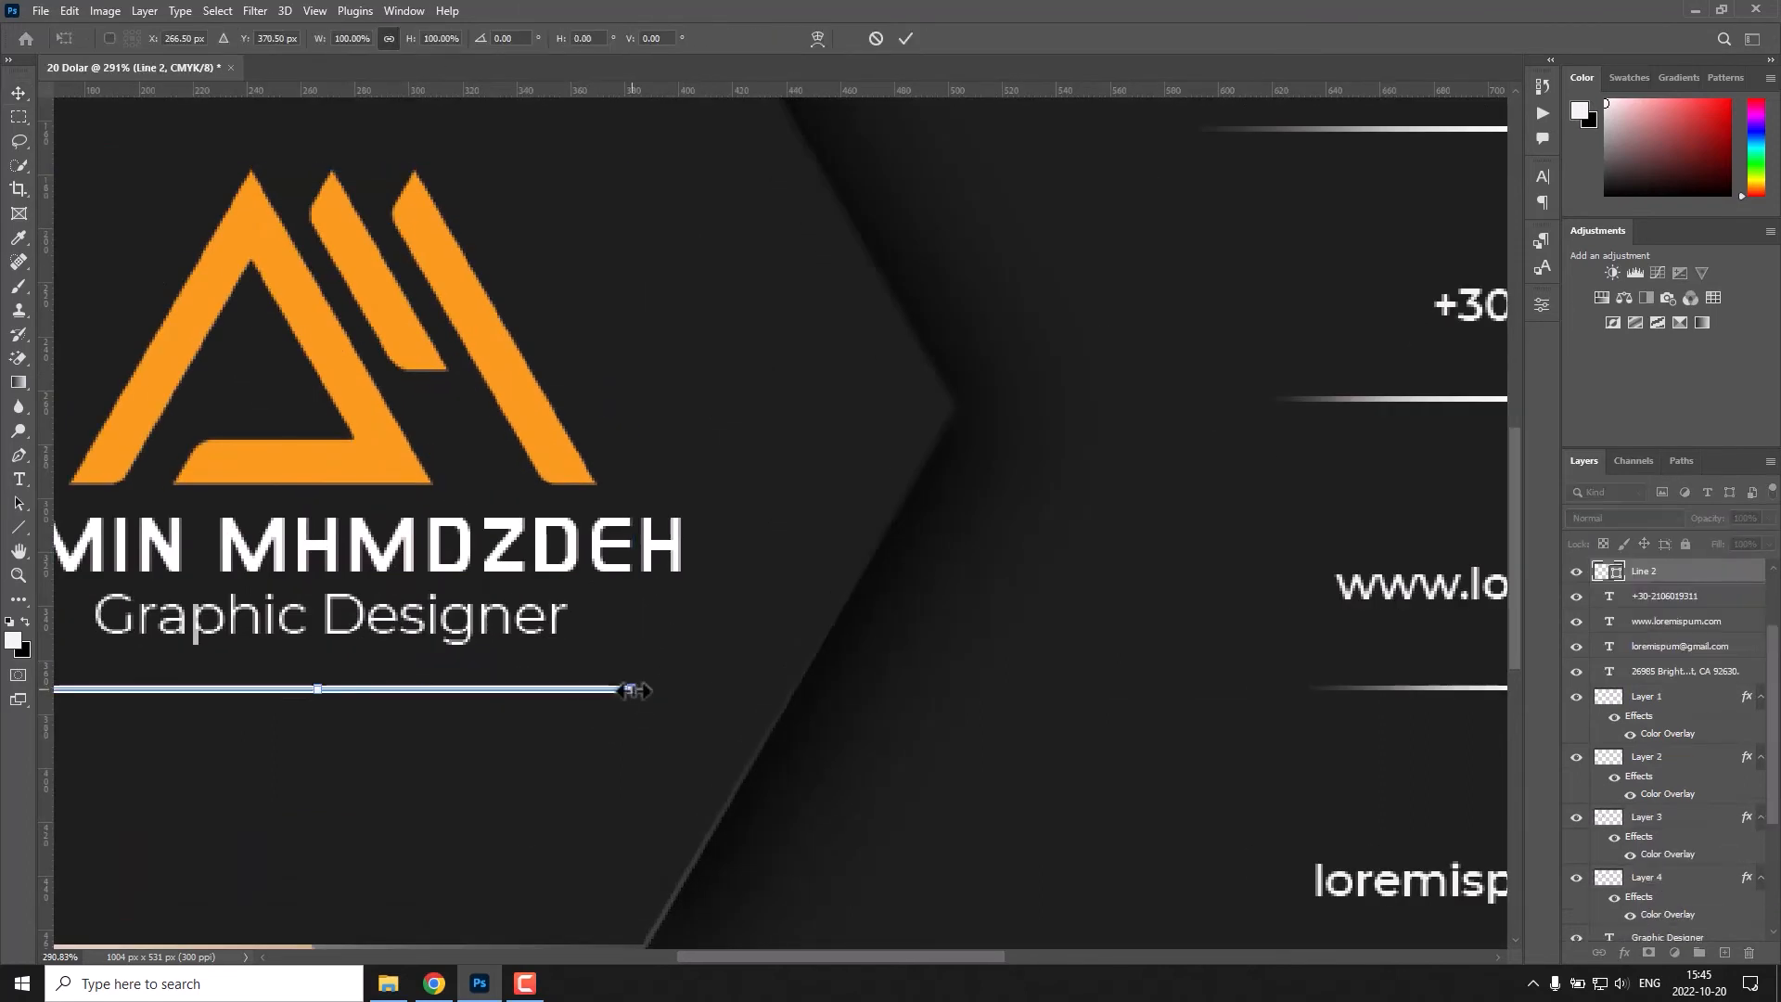
pyautogui.moveTo(630, 689); pyautogui.dragTo(477, 688)
pyautogui.press('Return')
pyautogui.hotkey('ctrl', '0')
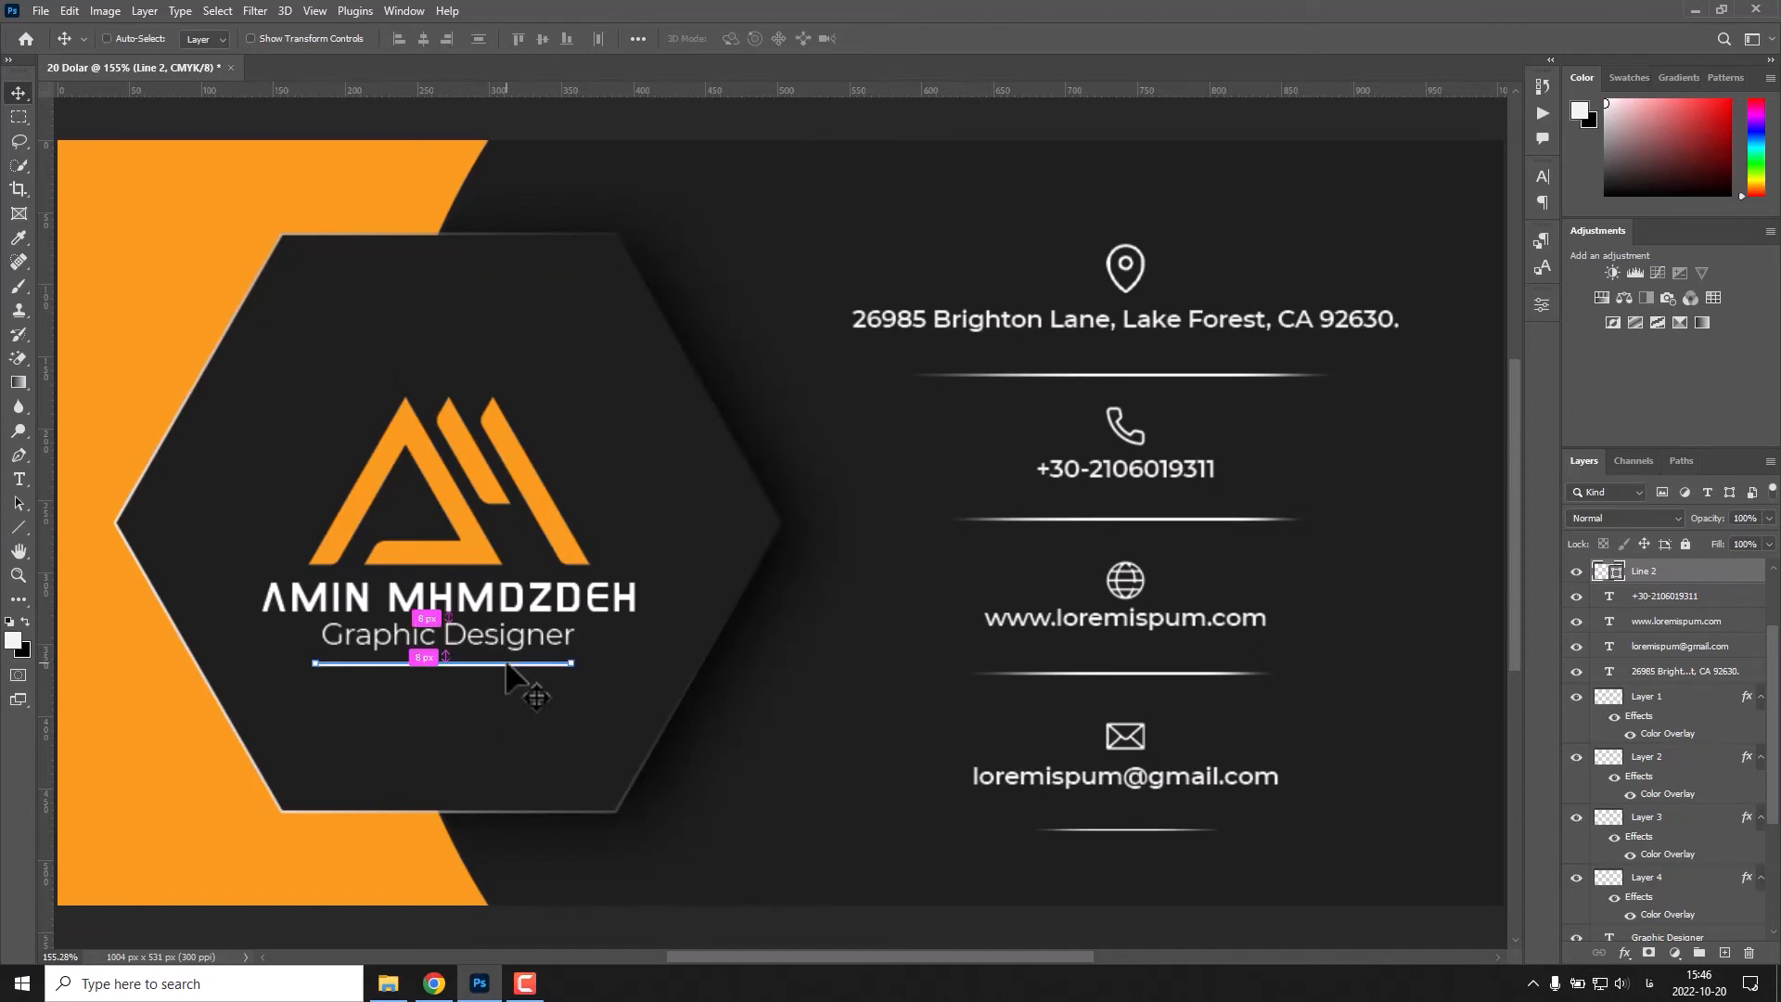
# Duplicate the line beneath "Graphic Designer" and colour the copy orange.
pyautogui.hotkey('ctrl', 'j')
pyautogui.press('u')
pyautogui.click(208, 40)
pyautogui.press('v')
pyautogui.scroll(4, 1692, 605)
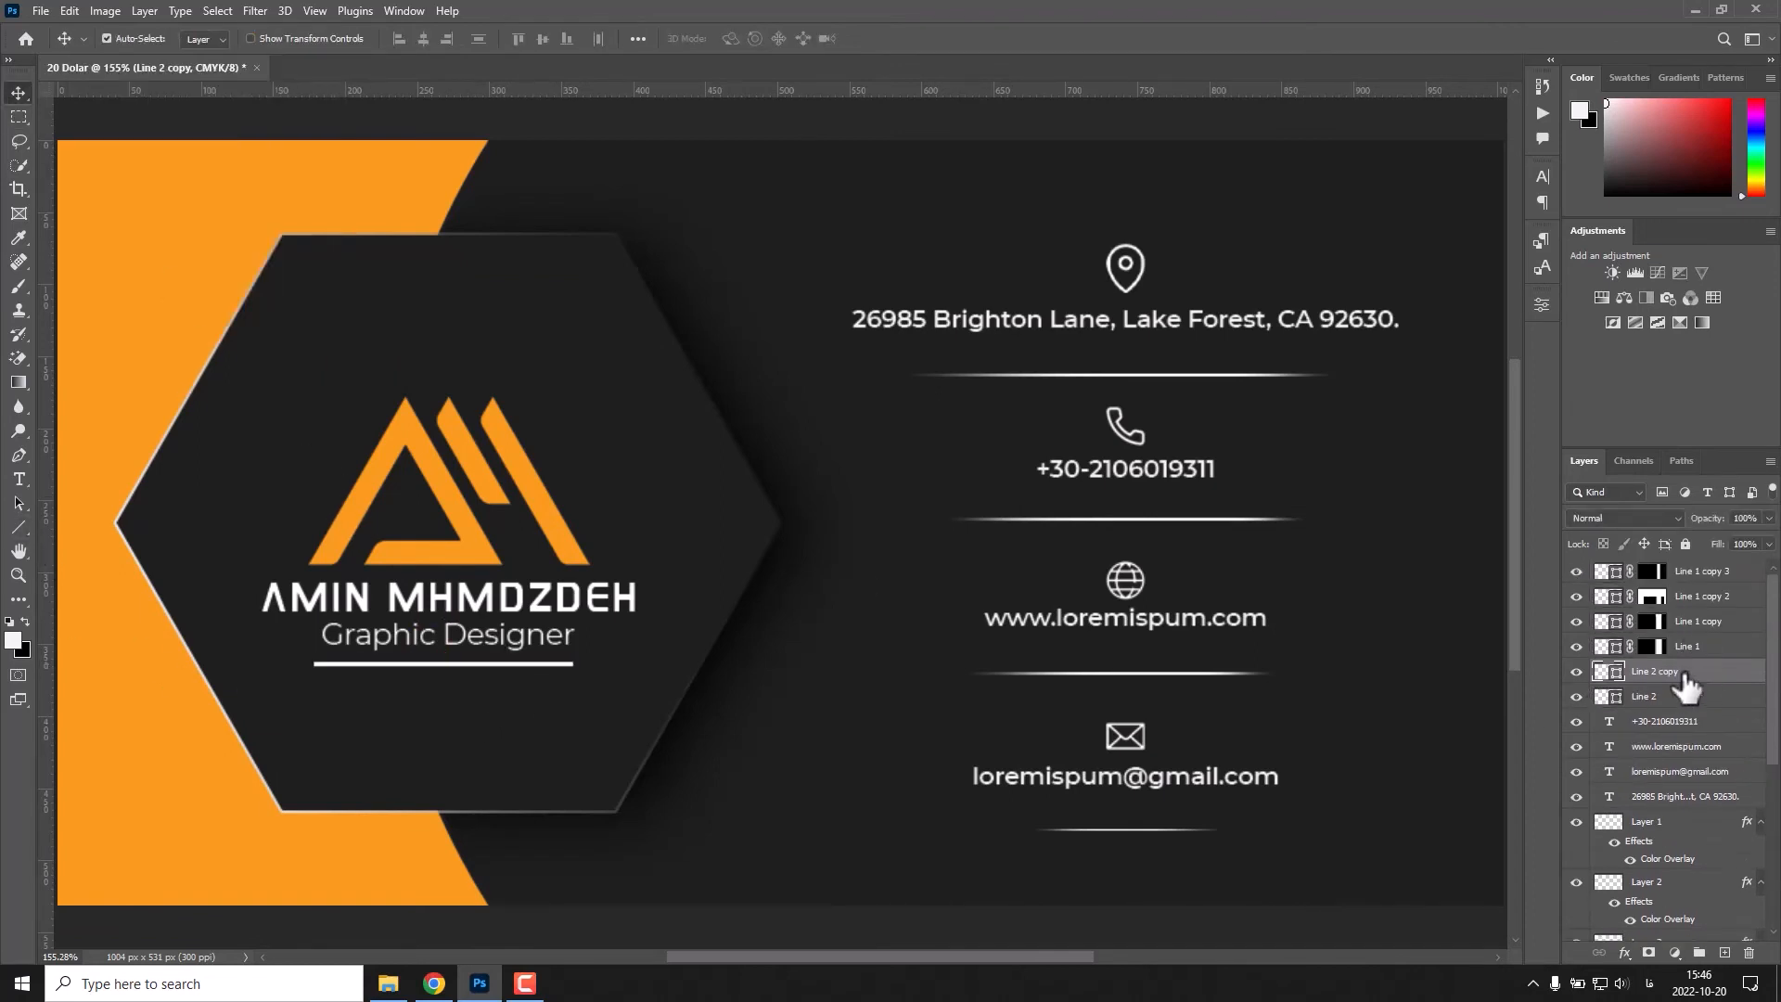
pyautogui.click(18, 527)
pyautogui.click(207, 40)
pyautogui.click(273, 40)
pyautogui.click(159, 139)
pyautogui.press('v')
# Shorten the orange line from its right end so it covers about the left third of the white line.
pyautogui.hotkey('ctrl', 't')
pyautogui.scroll(4, 501, 658)
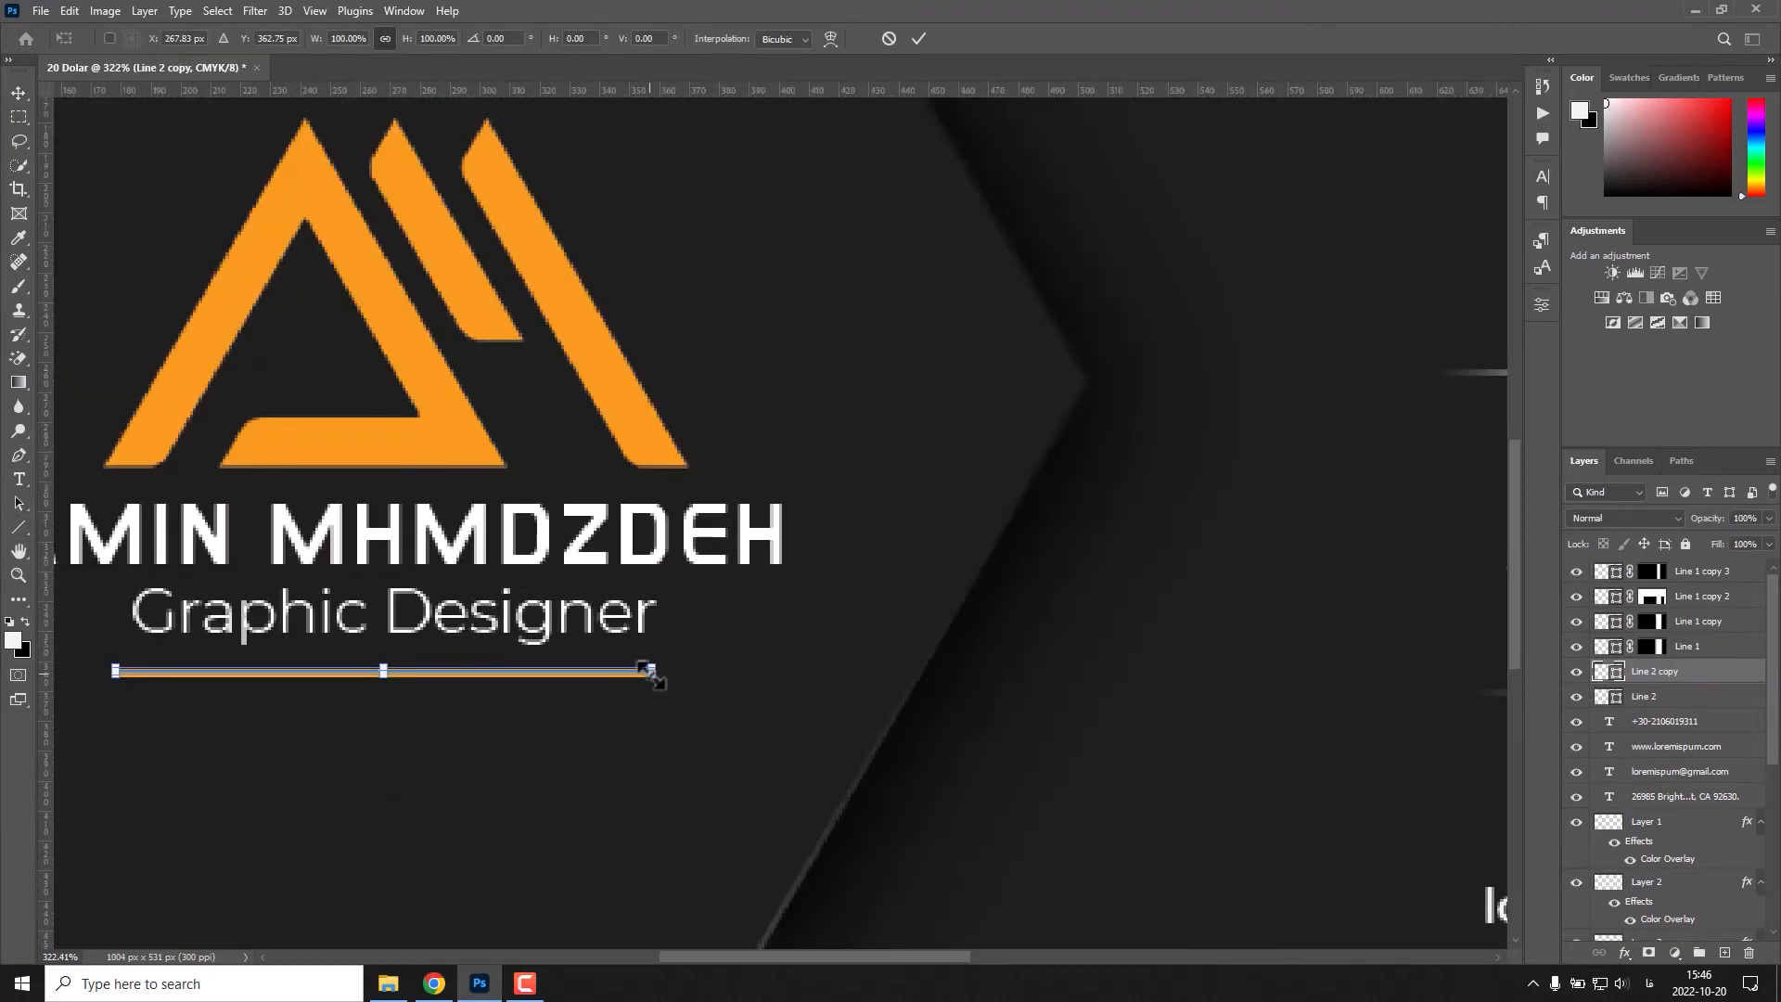
pyautogui.moveTo(651, 676); pyautogui.dragTo(270, 674)
pyautogui.hotkey('ctrl', 'z')
pyautogui.scroll(2, 653, 675)
pyautogui.moveTo(656, 677); pyautogui.dragTo(450, 672)
pyautogui.press('Return')
pyautogui.hotkey('ctrl', '0')
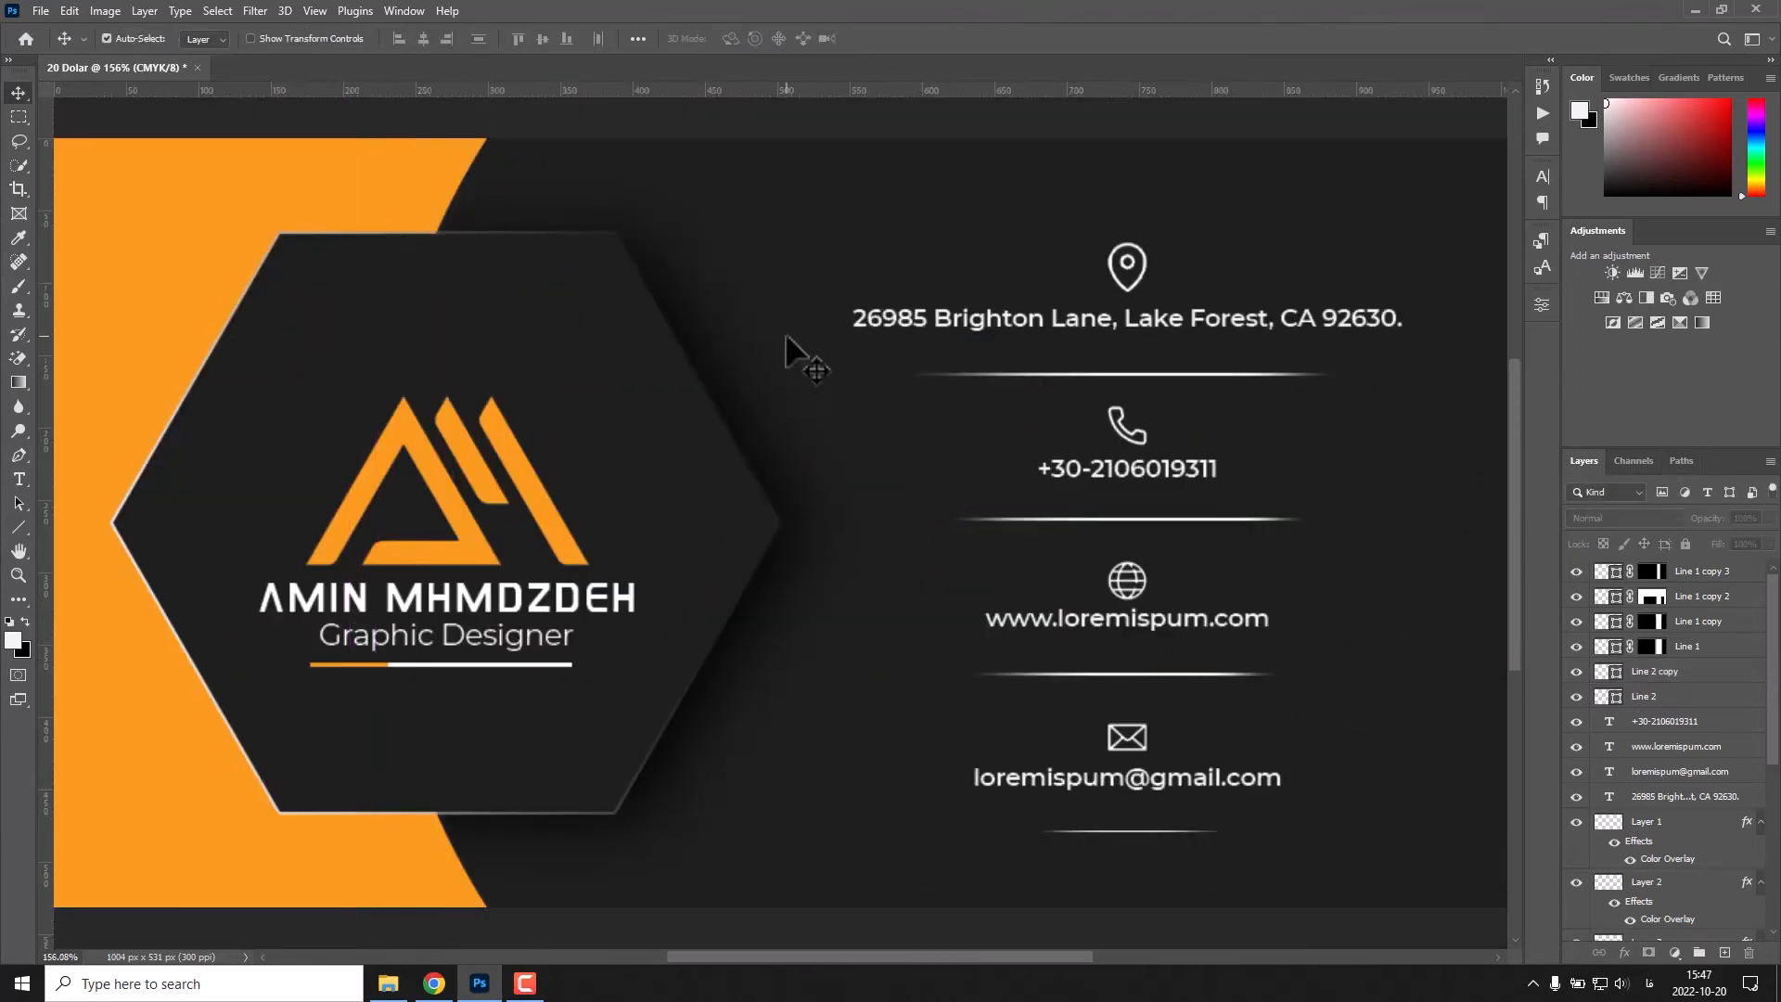
# Give the logo a black drop shadow with 100% opacity, distance 0 px, spread 0% and size 49 px.
pyautogui.keyDown('ctrl'); pyautogui.click(427, 479); pyautogui.keyUp('ctrl')
pyautogui.doubleClick(1720, 929)
pyautogui.click(1086, 639)
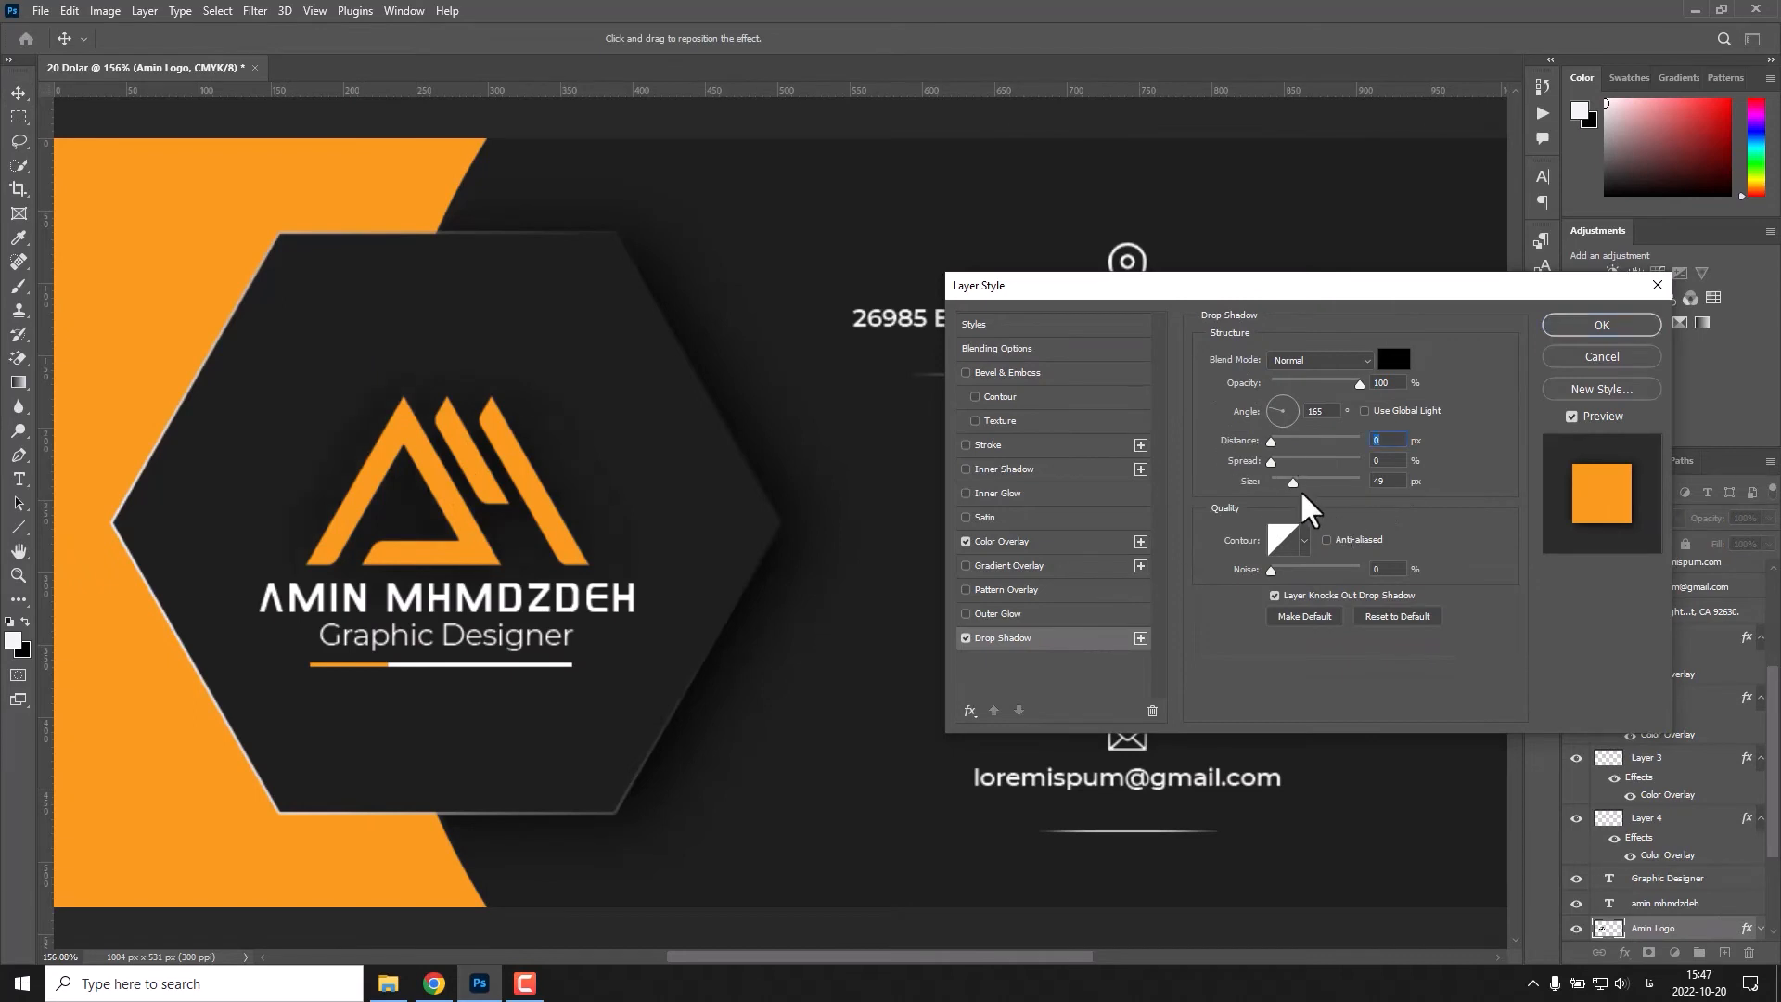
pyautogui.press('Return')
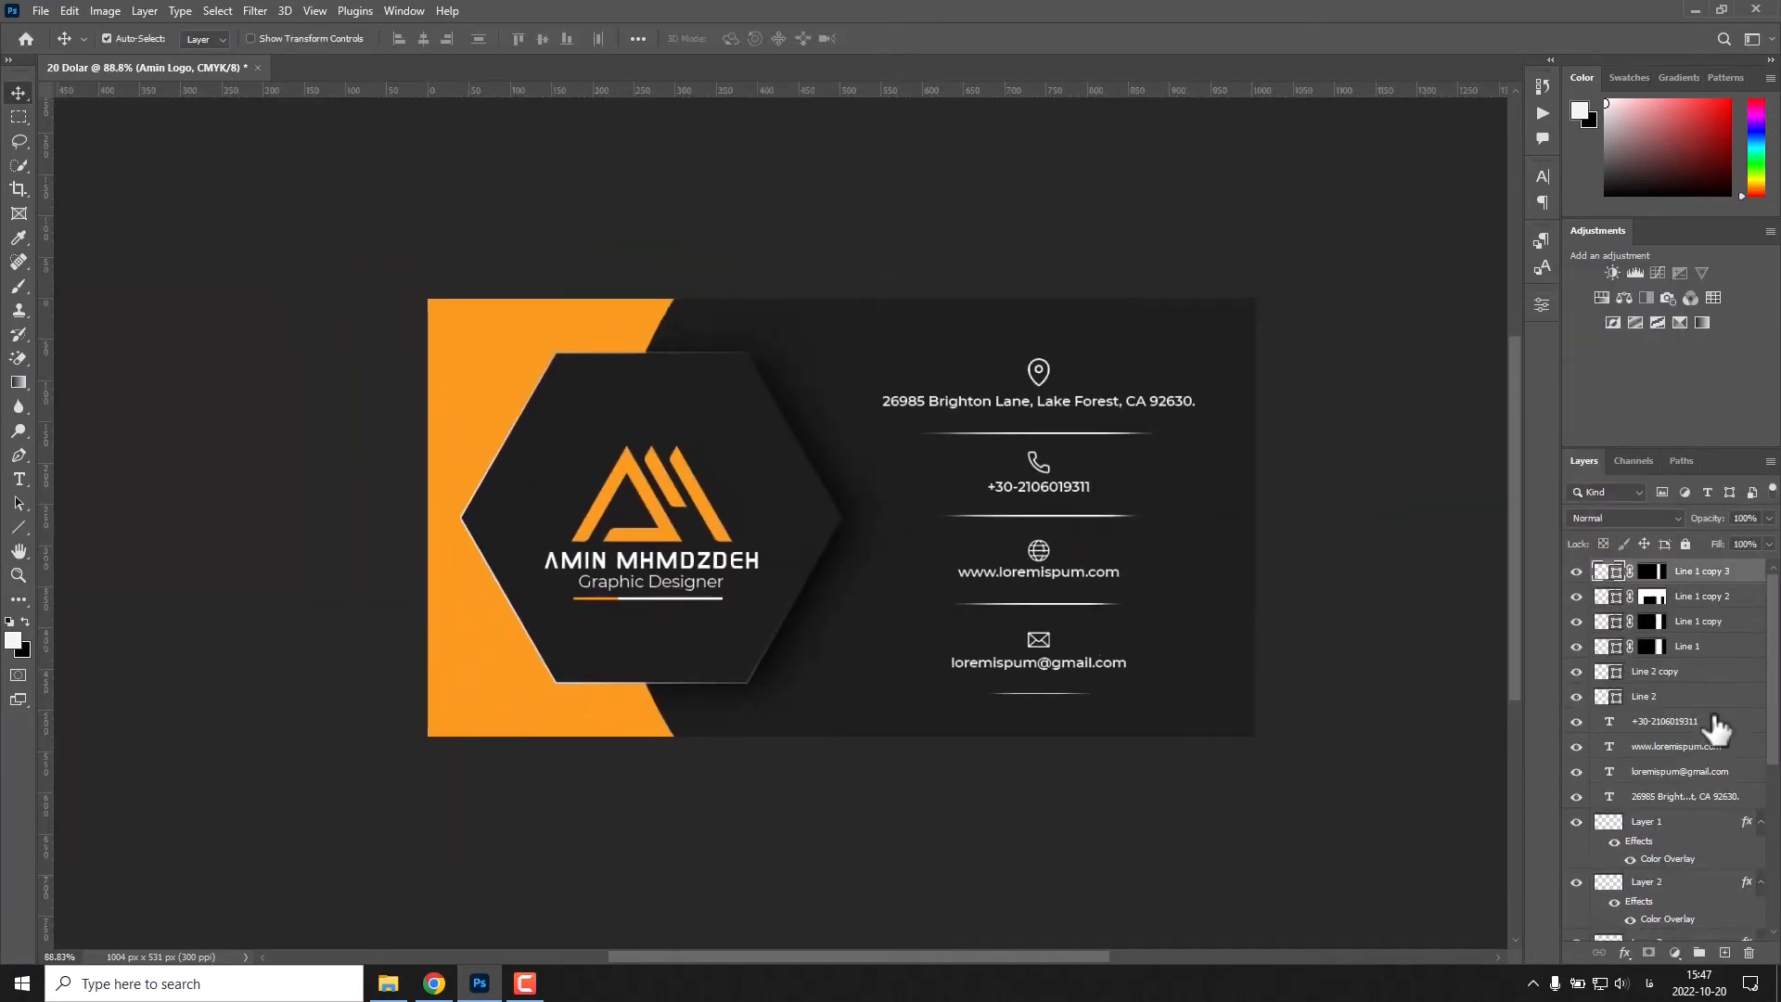
# Group all the line layers and name the group "Line".
pyautogui.keyDown('shift'); pyautogui.click(1665, 701); pyautogui.keyUp('shift')
pyautogui.hotkey('ctrl', 'g')
pyautogui.doubleClick(1667, 569)
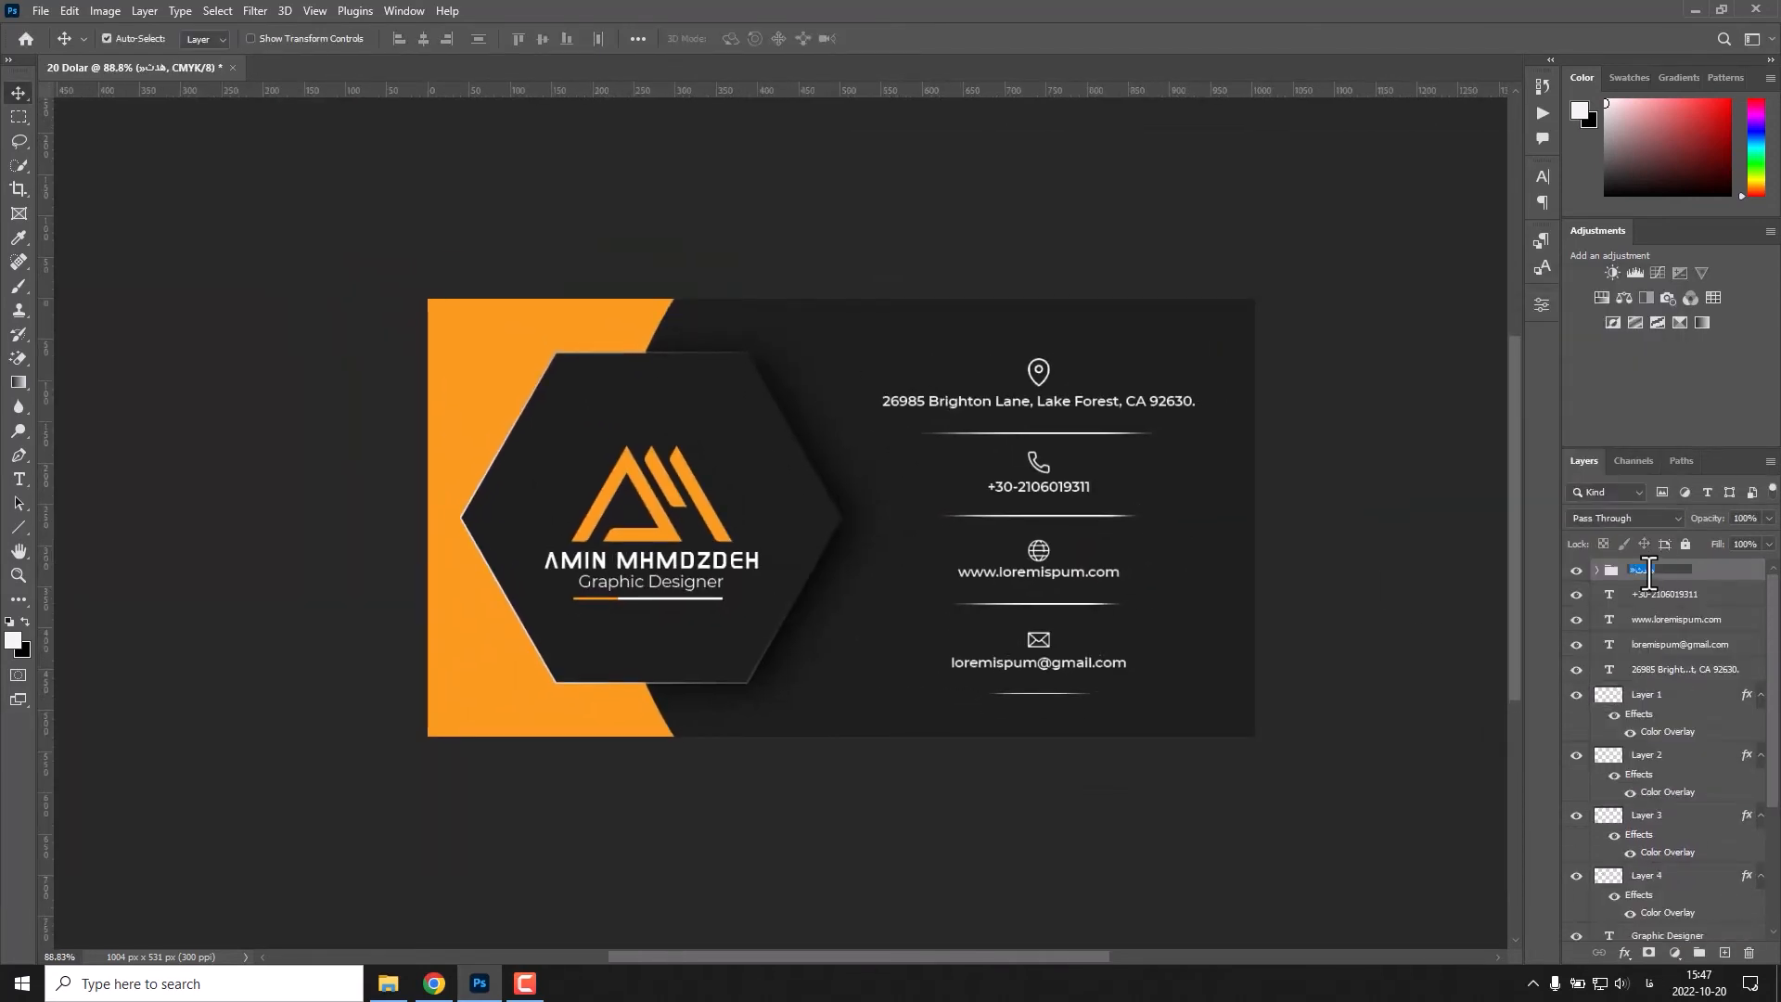
# Group the contact text layers as "Text" and the icon layers as "Icons".
pyautogui.click(1661, 668)
pyautogui.keyDown('shift'); pyautogui.click(1660, 597); pyautogui.keyUp('shift')
pyautogui.hotkey('ctrl', 'g')
pyautogui.hotkey('ctrl', 'g')
pyautogui.doubleClick(1659, 617)
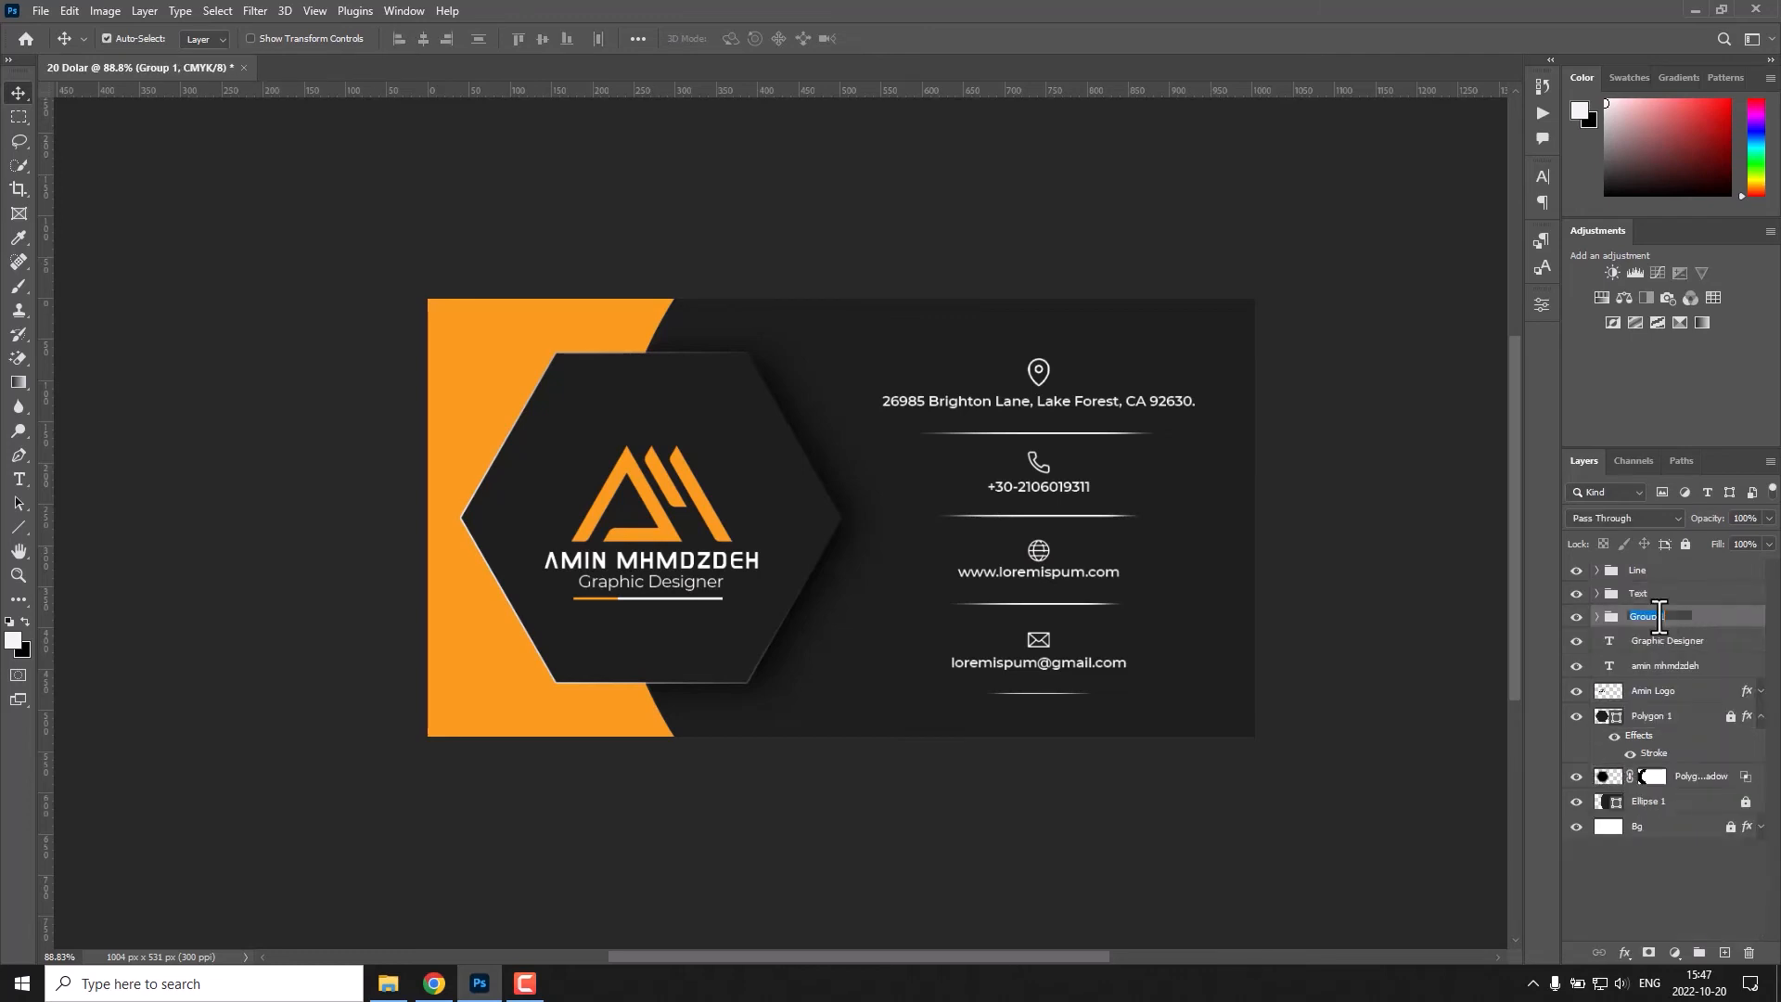
# Move the name and "Graphic Designer" layers into the Text group and the logo into the Icons group.
pyautogui.moveTo(1665, 641); pyautogui.dragTo(1657, 595)
pyautogui.moveTo(1657, 642); pyautogui.dragTo(1648, 617)
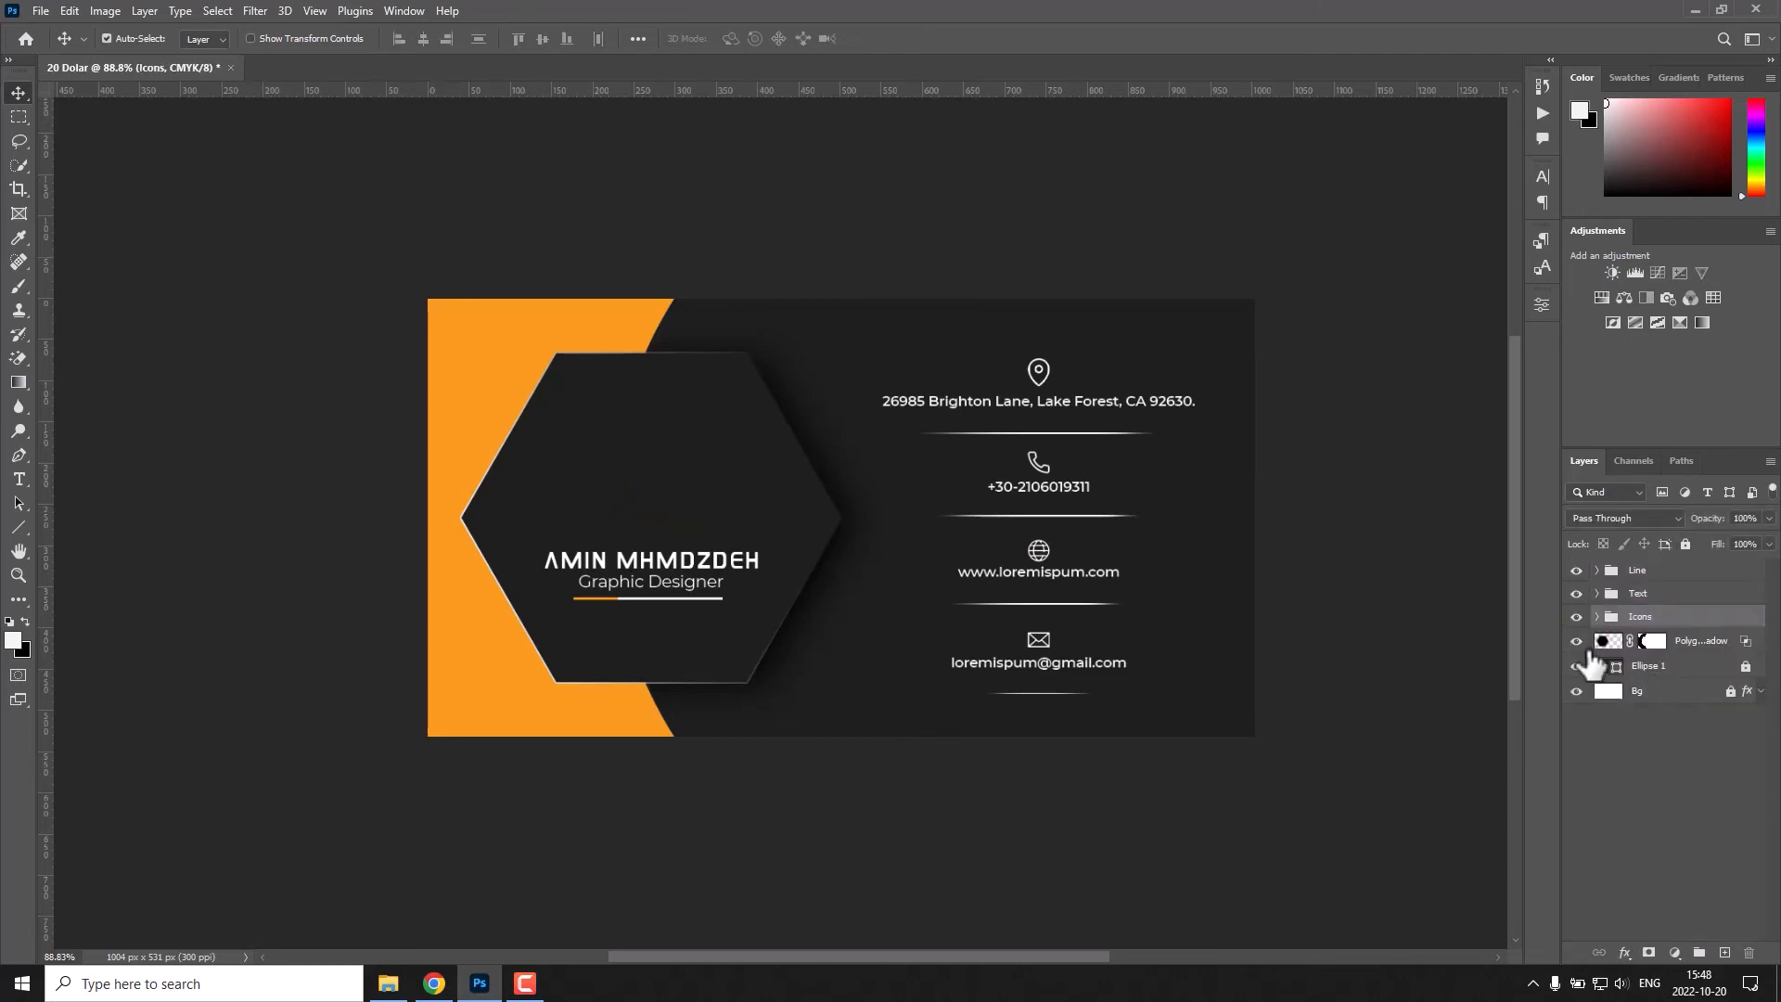
pyautogui.hotkey('ctrl', 'z')
# Group the hexagon, its shadow and the dark ellipse layers and name the group "BG".
pyautogui.click(1675, 725)
pyautogui.keyDown('shift'); pyautogui.click(1662, 642); pyautogui.keyUp('shift')
pyautogui.hotkey('ctrl', 'g')
pyautogui.doubleClick(1650, 640)
pyautogui.write('BG')
# Unlock the bottom Bg layer, keeping it outside the BG group.
pyautogui.click(1661, 665)
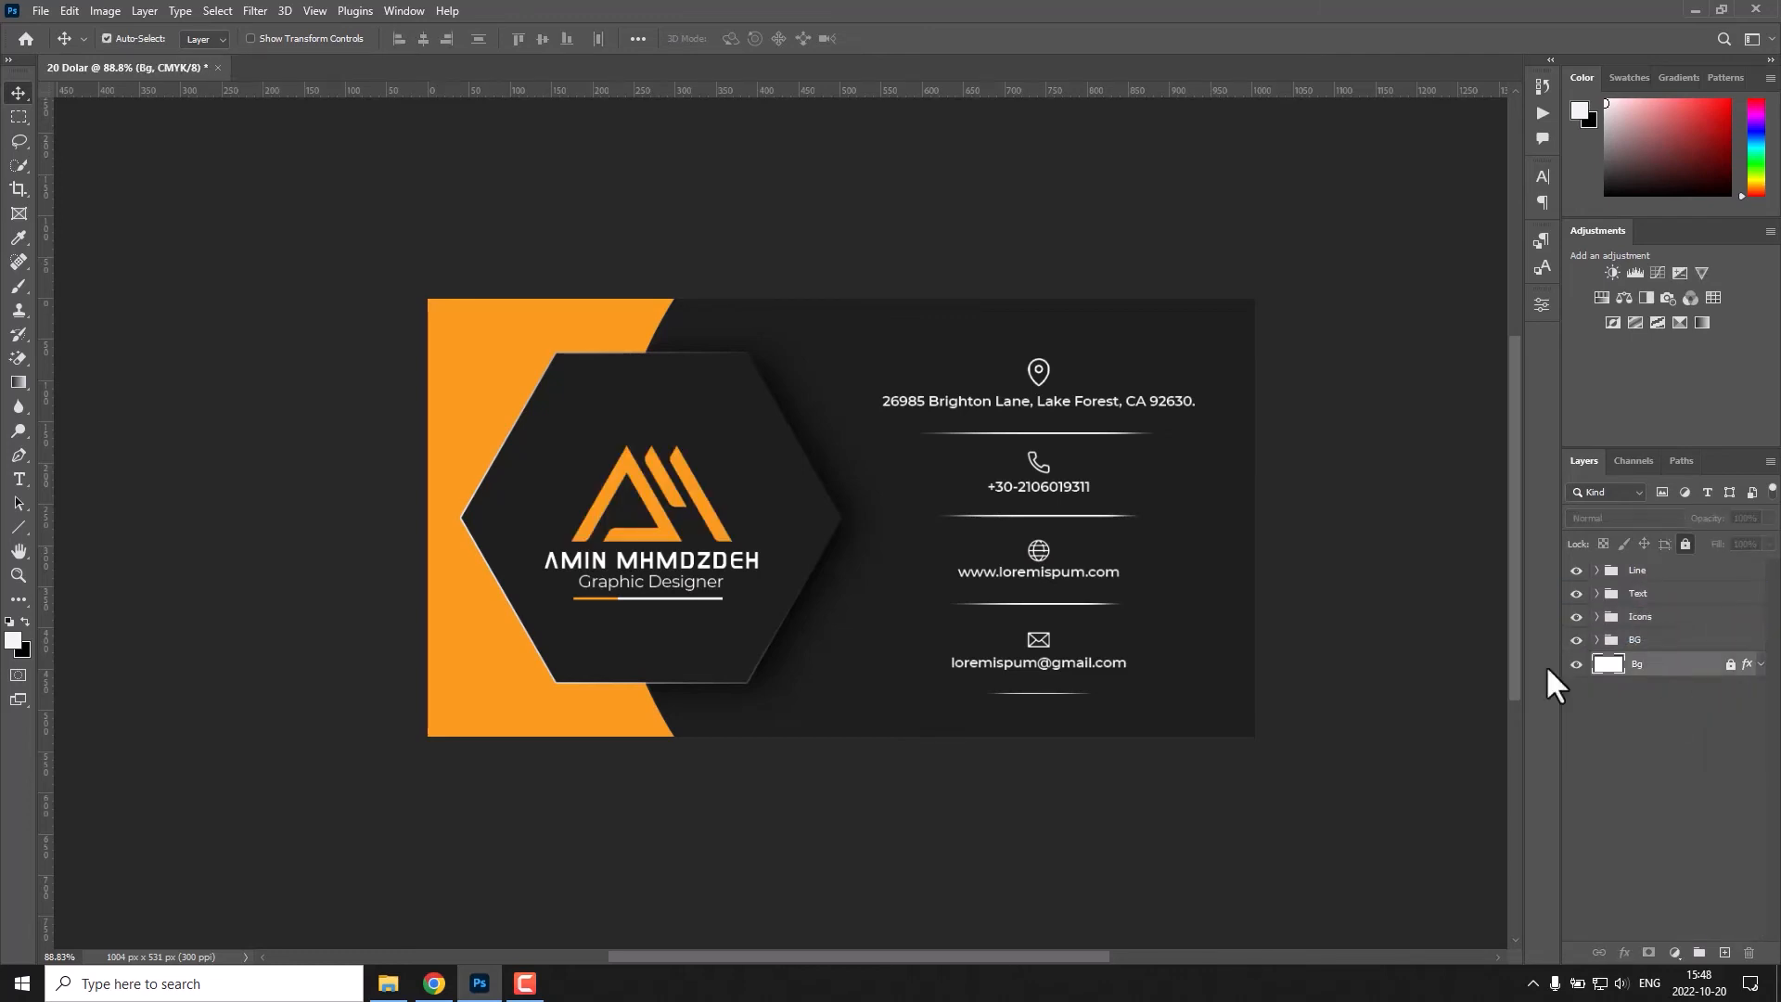
pyautogui.moveTo(1731, 665); pyautogui.dragTo(1695, 642)
pyautogui.hotkey('ctrl', 'z')
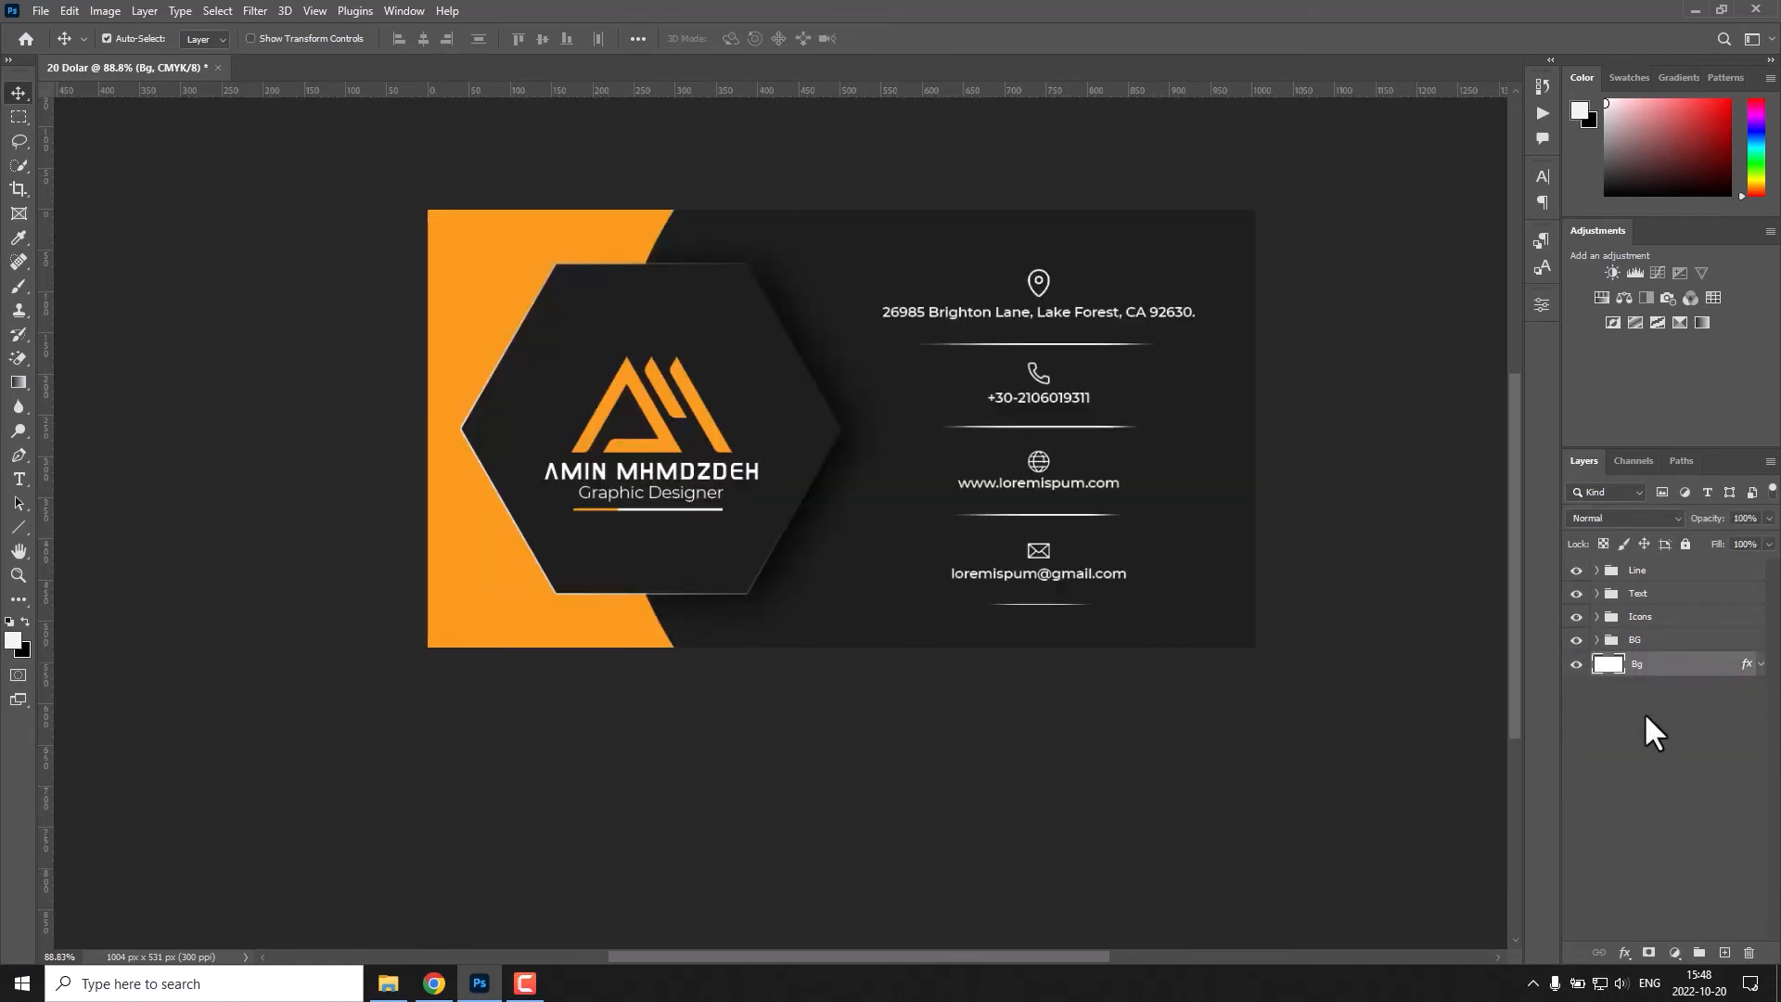
# Group the Line, Text, Icons and BG groups as "Front" and check the card with that group hidden and shown.
pyautogui.click(1670, 640)
pyautogui.keyDown('shift'); pyautogui.click(1654, 572); pyautogui.keyUp('shift')
pyautogui.hotkey('ctrl', 'g')
pyautogui.doubleClick(1644, 571)
pyautogui.write('Front')
pyautogui.click(1576, 572)
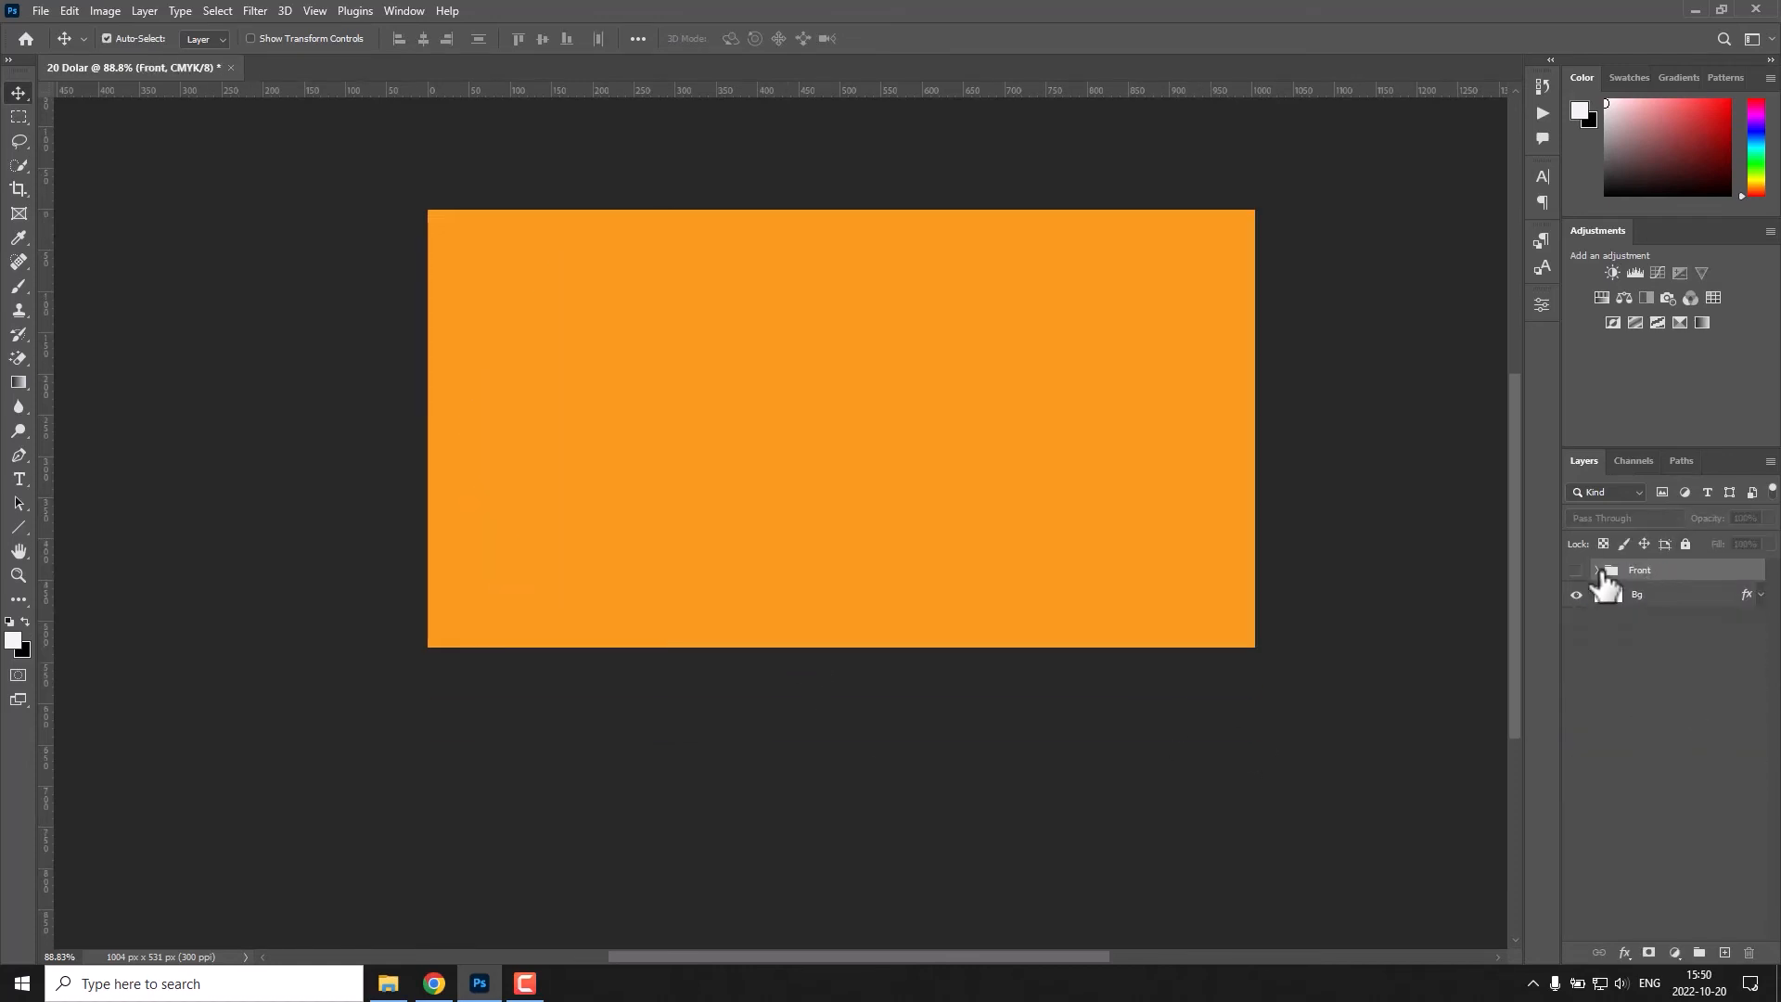
pyautogui.click(1576, 572)
# Duplicate the dark ellipse, move the copy above the Front group and hide the Front group.
pyautogui.click(1596, 570)
pyautogui.click(1611, 663)
pyautogui.click(1694, 774)
pyautogui.hotkey('ctrl', 'j')
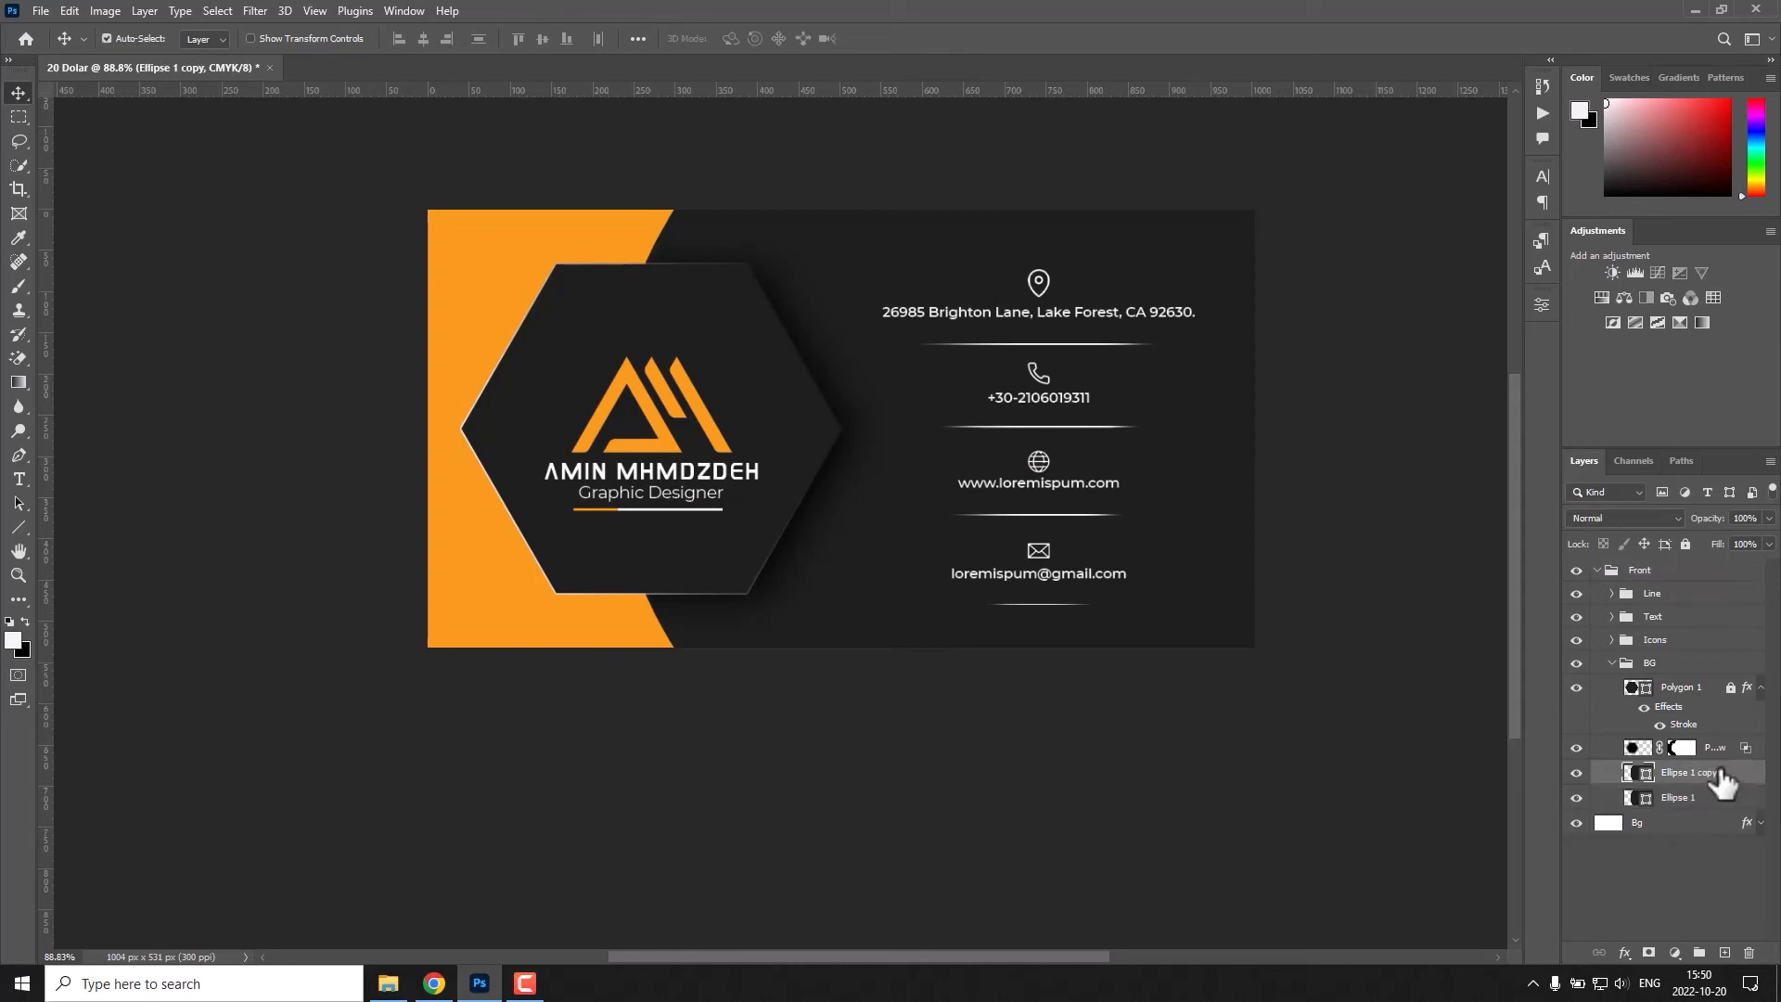
pyautogui.moveTo(1719, 772); pyautogui.dragTo(1651, 563)
pyautogui.click(1624, 596)
pyautogui.click(1596, 595)
pyautogui.click(1576, 595)
# Move the ellipse copy left so the orange background shows only along the card's right side.
pyautogui.click(1661, 571)
pyautogui.hotkey('ctrl', 't')
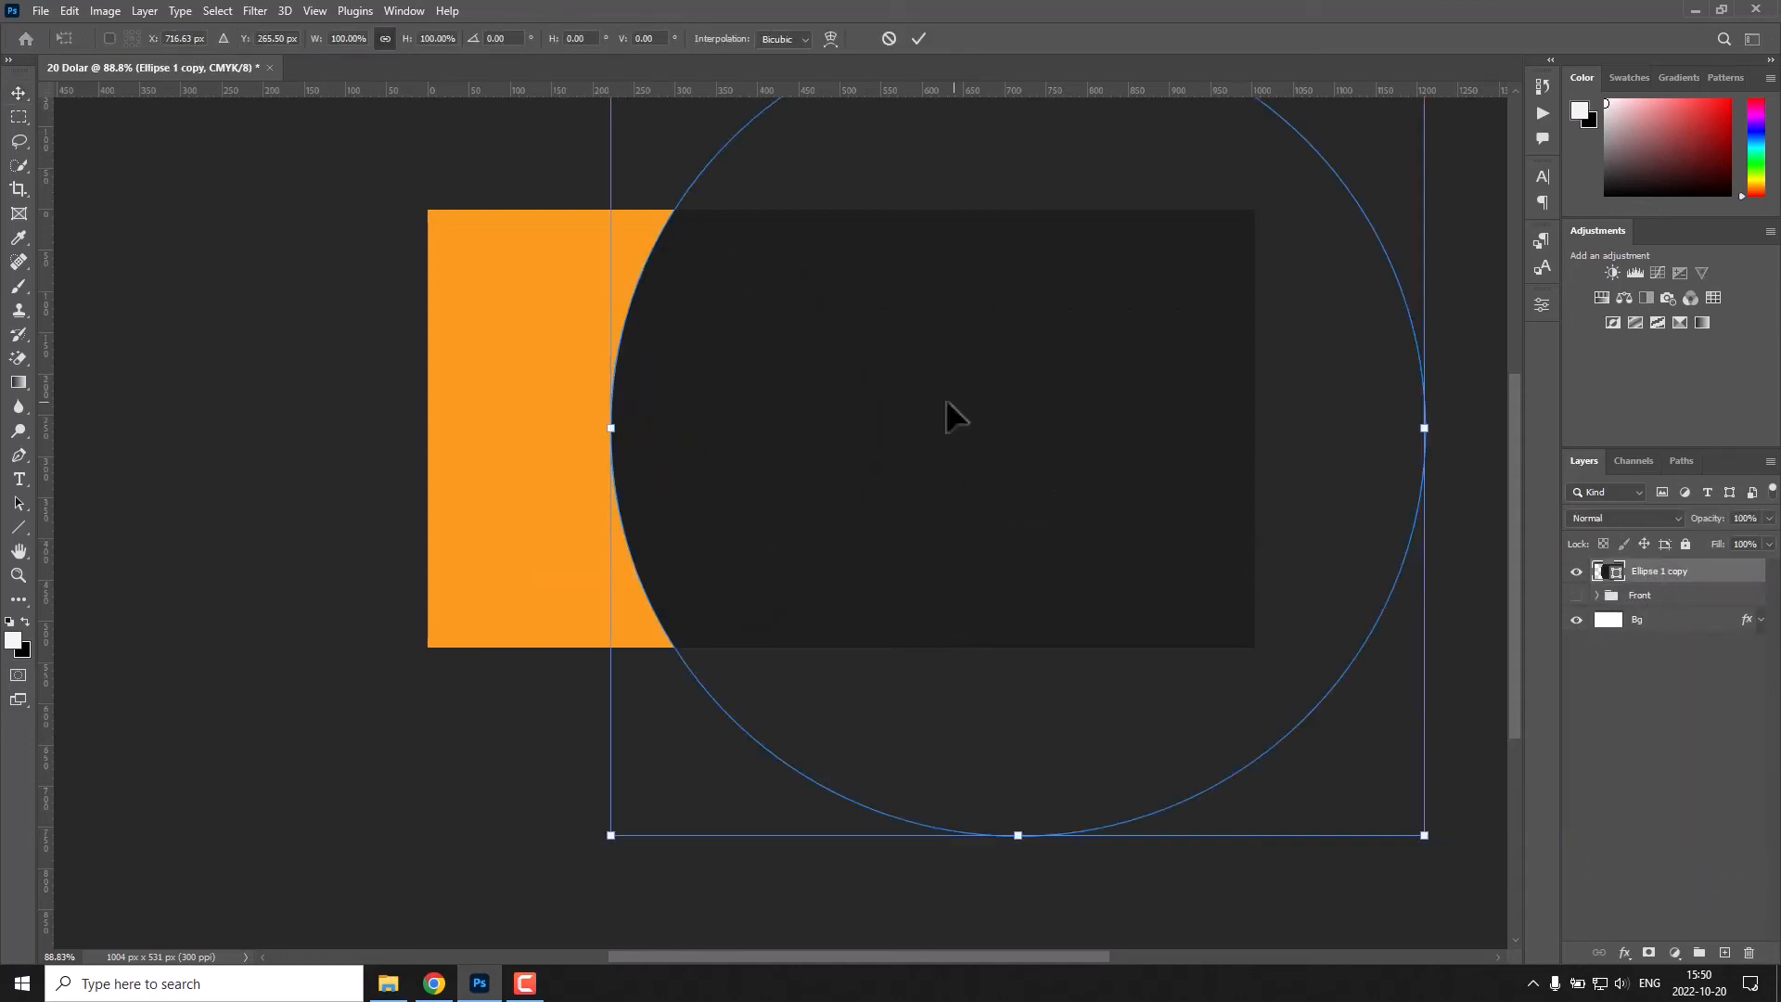
pyautogui.moveTo(1026, 557); pyautogui.dragTo(630, 475)
pyautogui.click(919, 39)
# Duplicate the hexagon and its shadow from the BG group and place the copies above the ellipse copy.
pyautogui.click(1597, 596)
pyautogui.click(1681, 713)
pyautogui.keyDown('shift'); pyautogui.click(1719, 771); pyautogui.keyUp('shift')
pyautogui.hotkey('ctrl', 'j')
pyautogui.moveTo(1690, 710); pyautogui.dragTo(1654, 568)
pyautogui.click(1625, 682)
pyautogui.click(1597, 681)
# Mirror the hexagon and shadow copies horizontally and move them over the orange edge on the card's right side.
pyautogui.click(1668, 598)
pyautogui.keyDown('shift'); pyautogui.click(1700, 655); pyautogui.keyUp('shift')
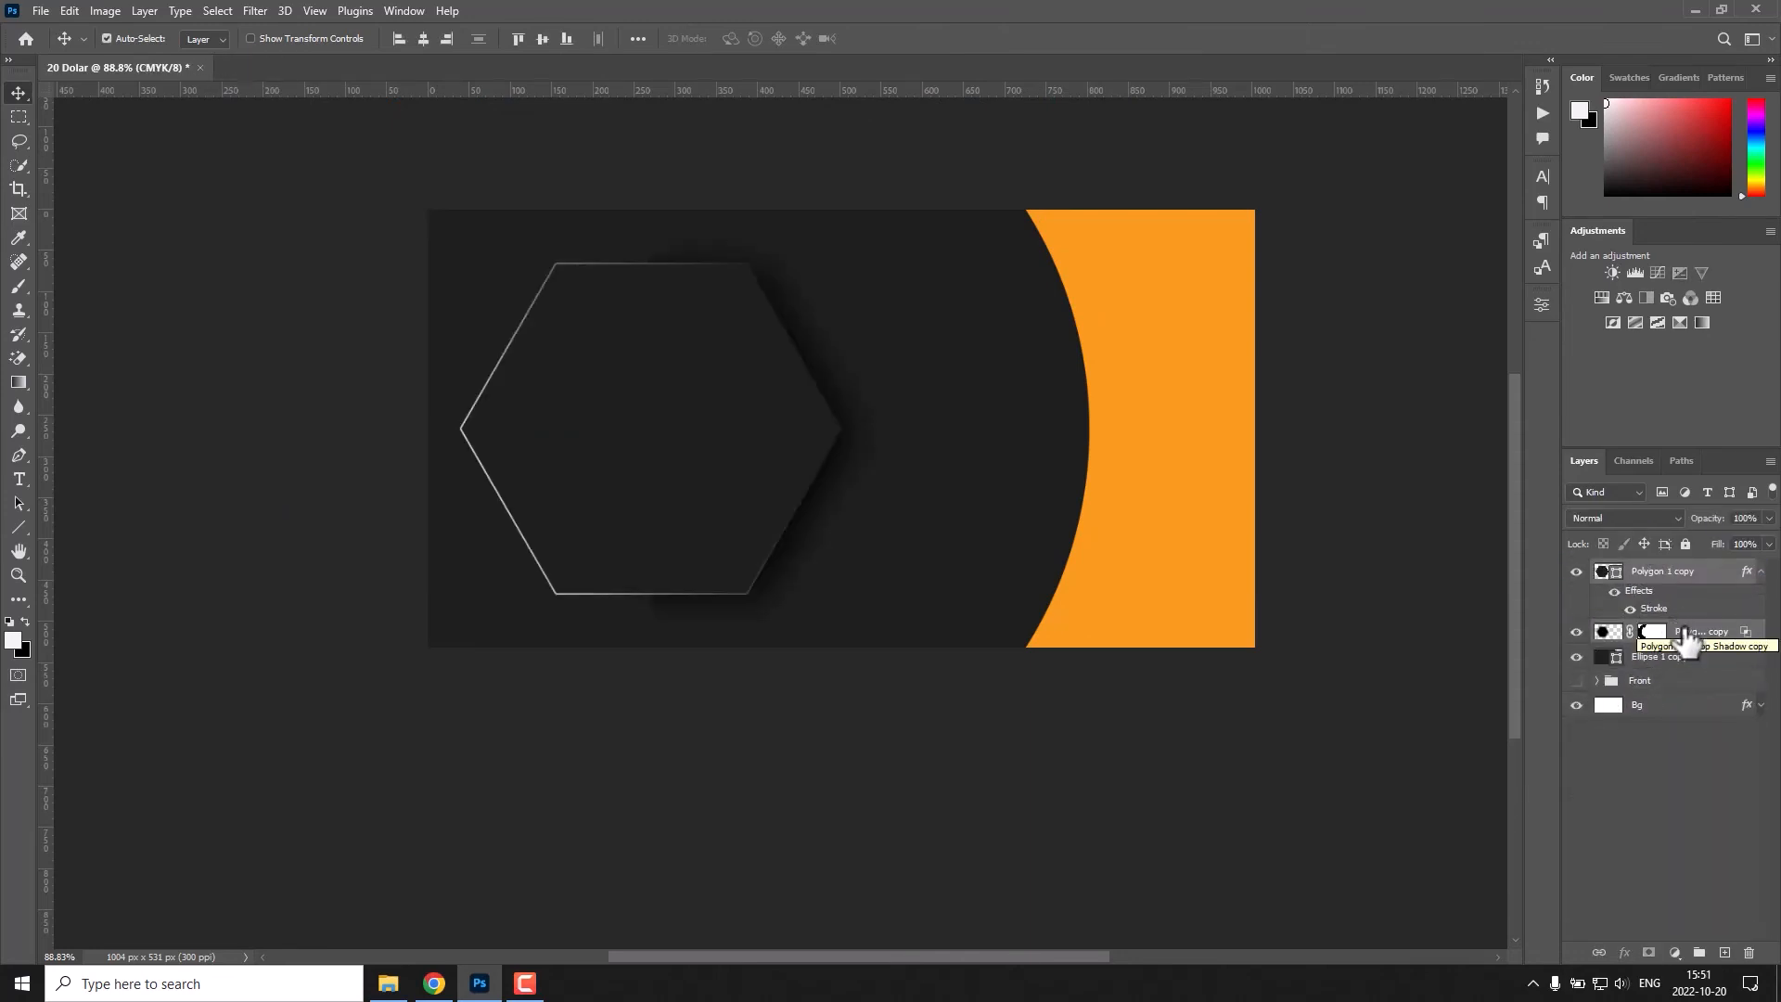
pyautogui.hotkey('ctrl', 't')
pyautogui.moveTo(652, 492); pyautogui.dragTo(1076, 492)
pyautogui.press('Return')
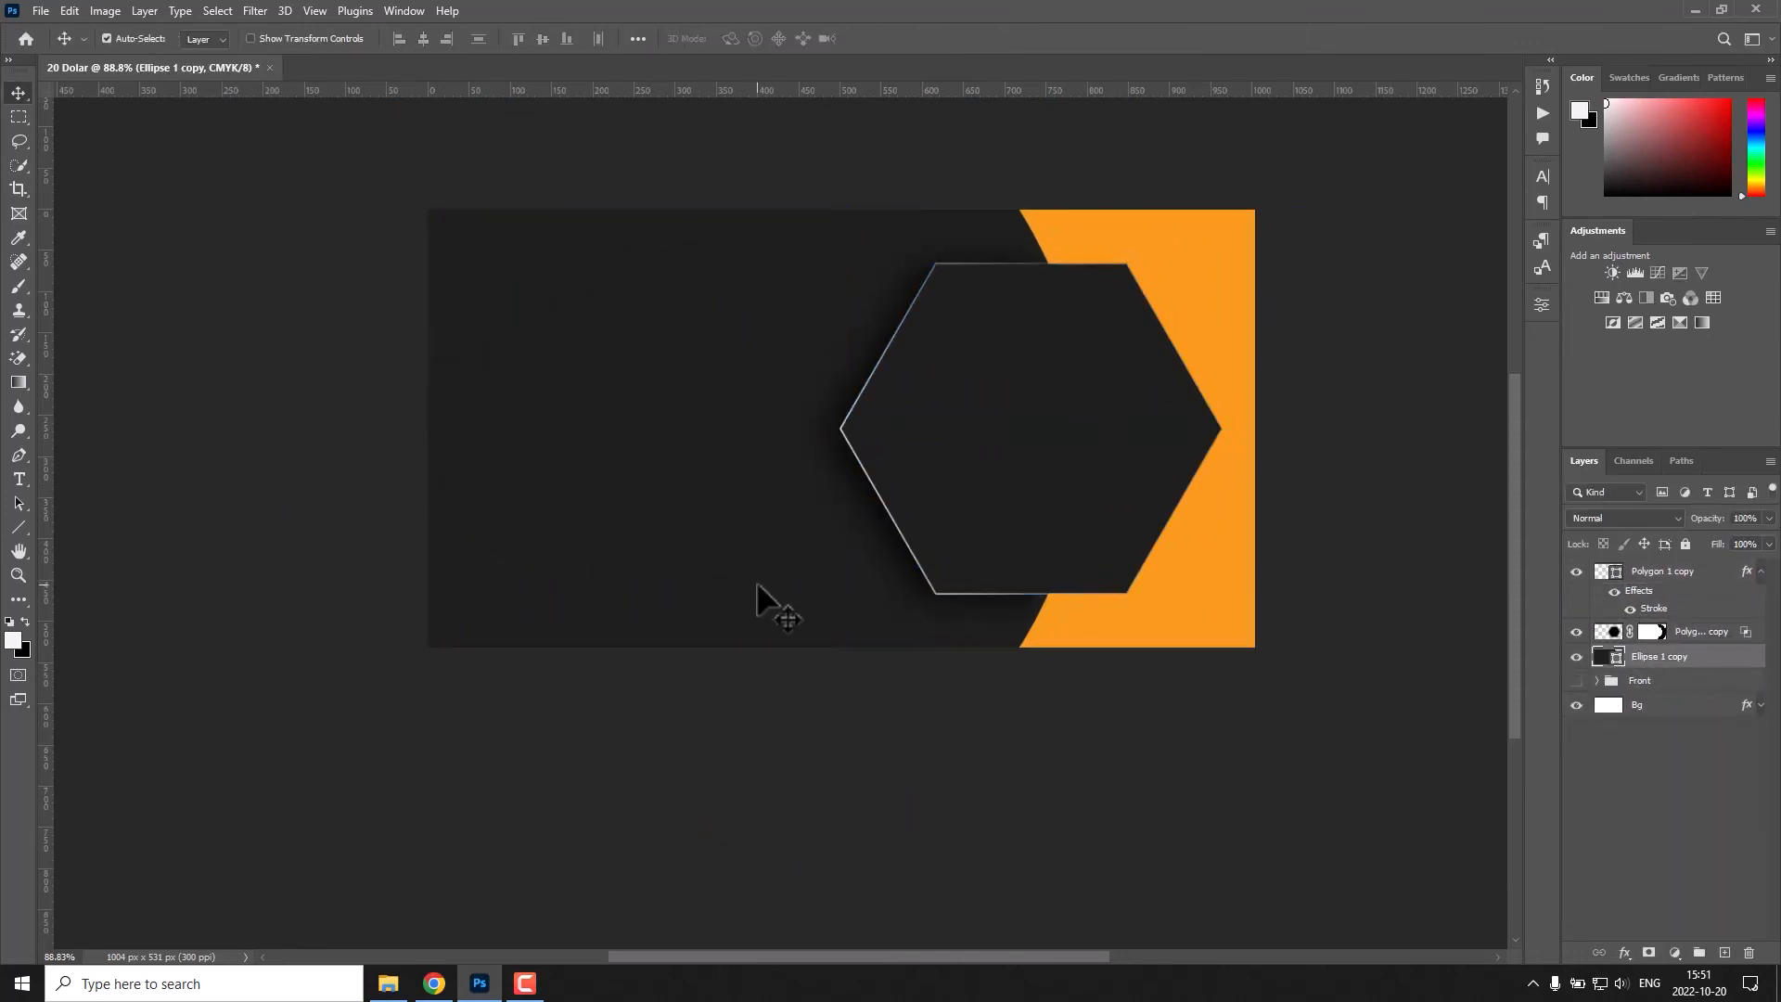
# Set the gradient angle of the hexagon copy's stroke to 180°.
pyautogui.click(1707, 574)
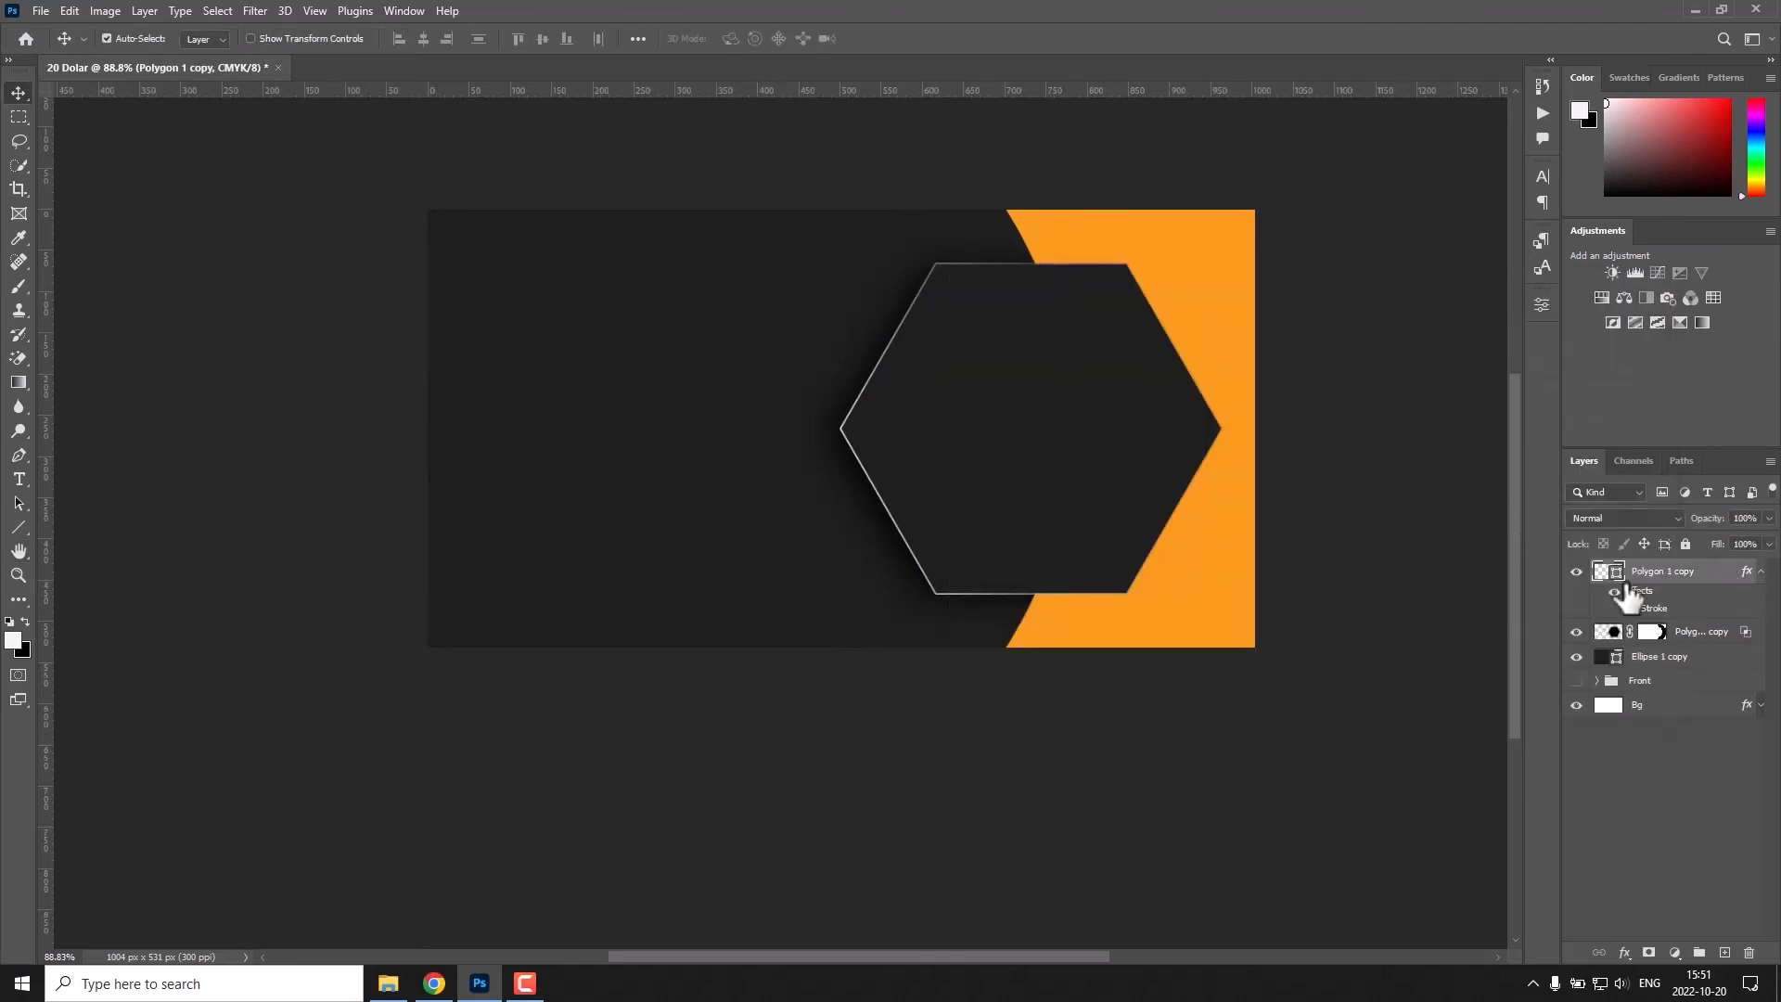
pyautogui.doubleClick(1712, 583)
pyautogui.moveTo(1239, 286); pyautogui.dragTo(542, 297)
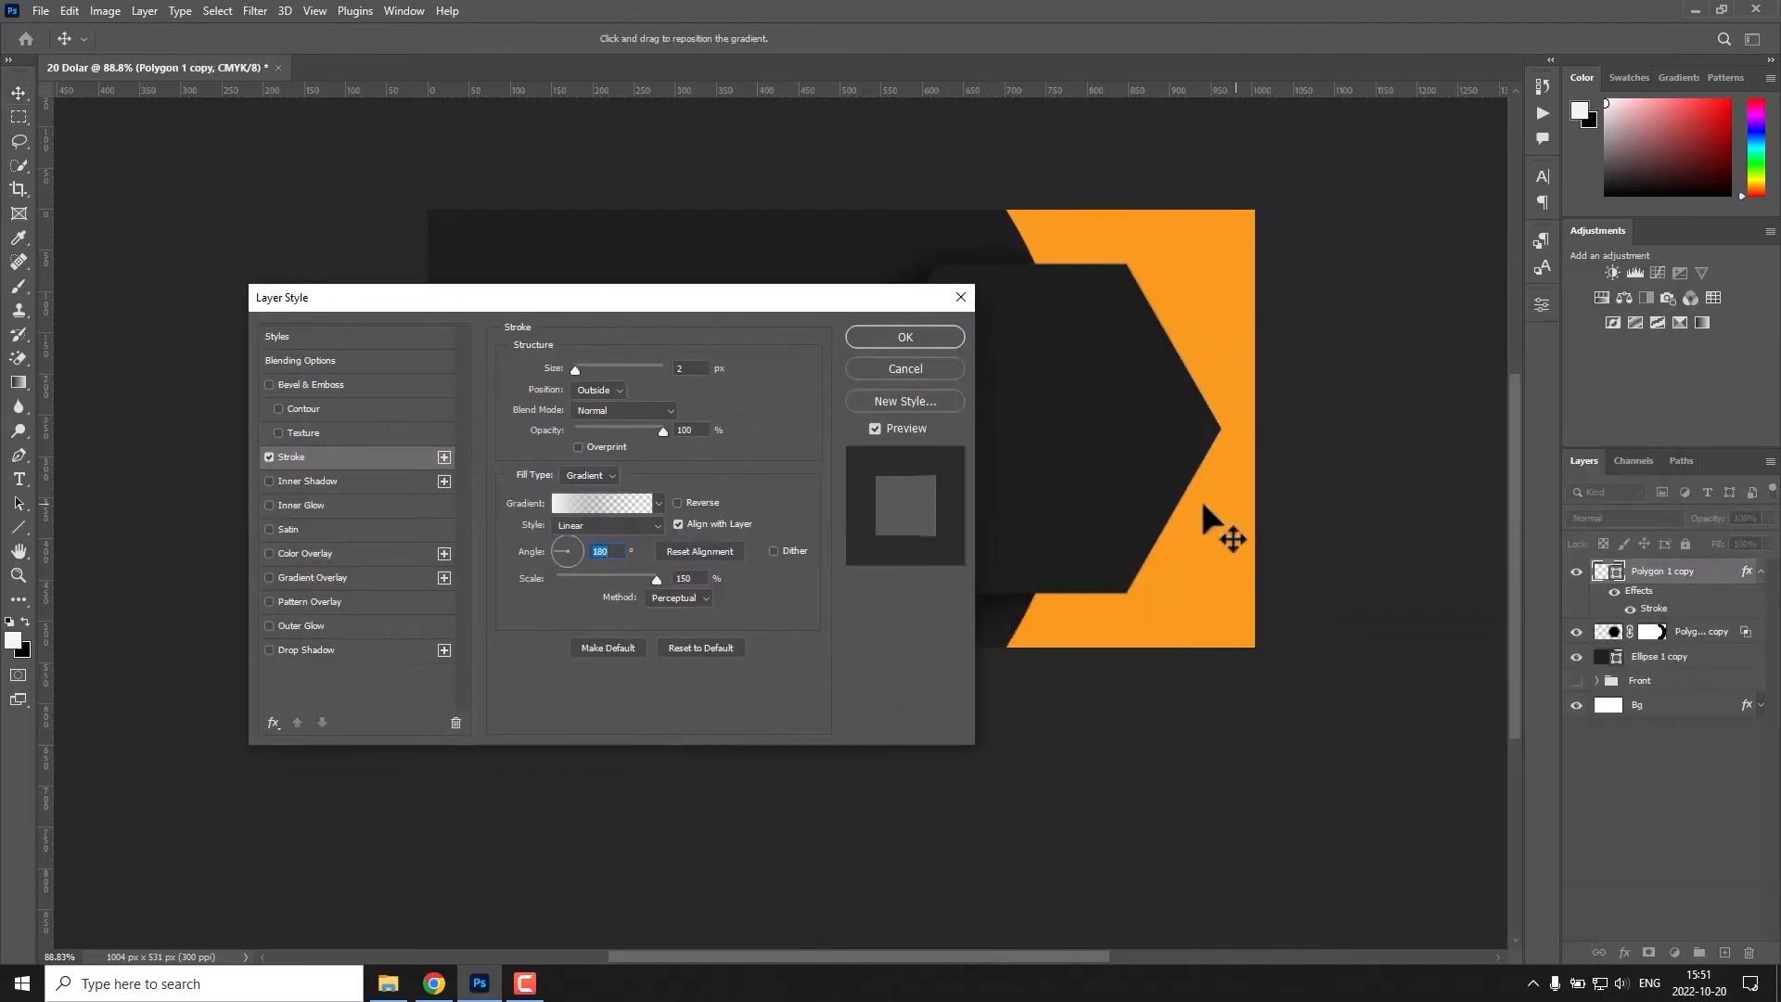
pyautogui.moveTo(863, 299); pyautogui.dragTo(654, 432)
pyautogui.press('Return')
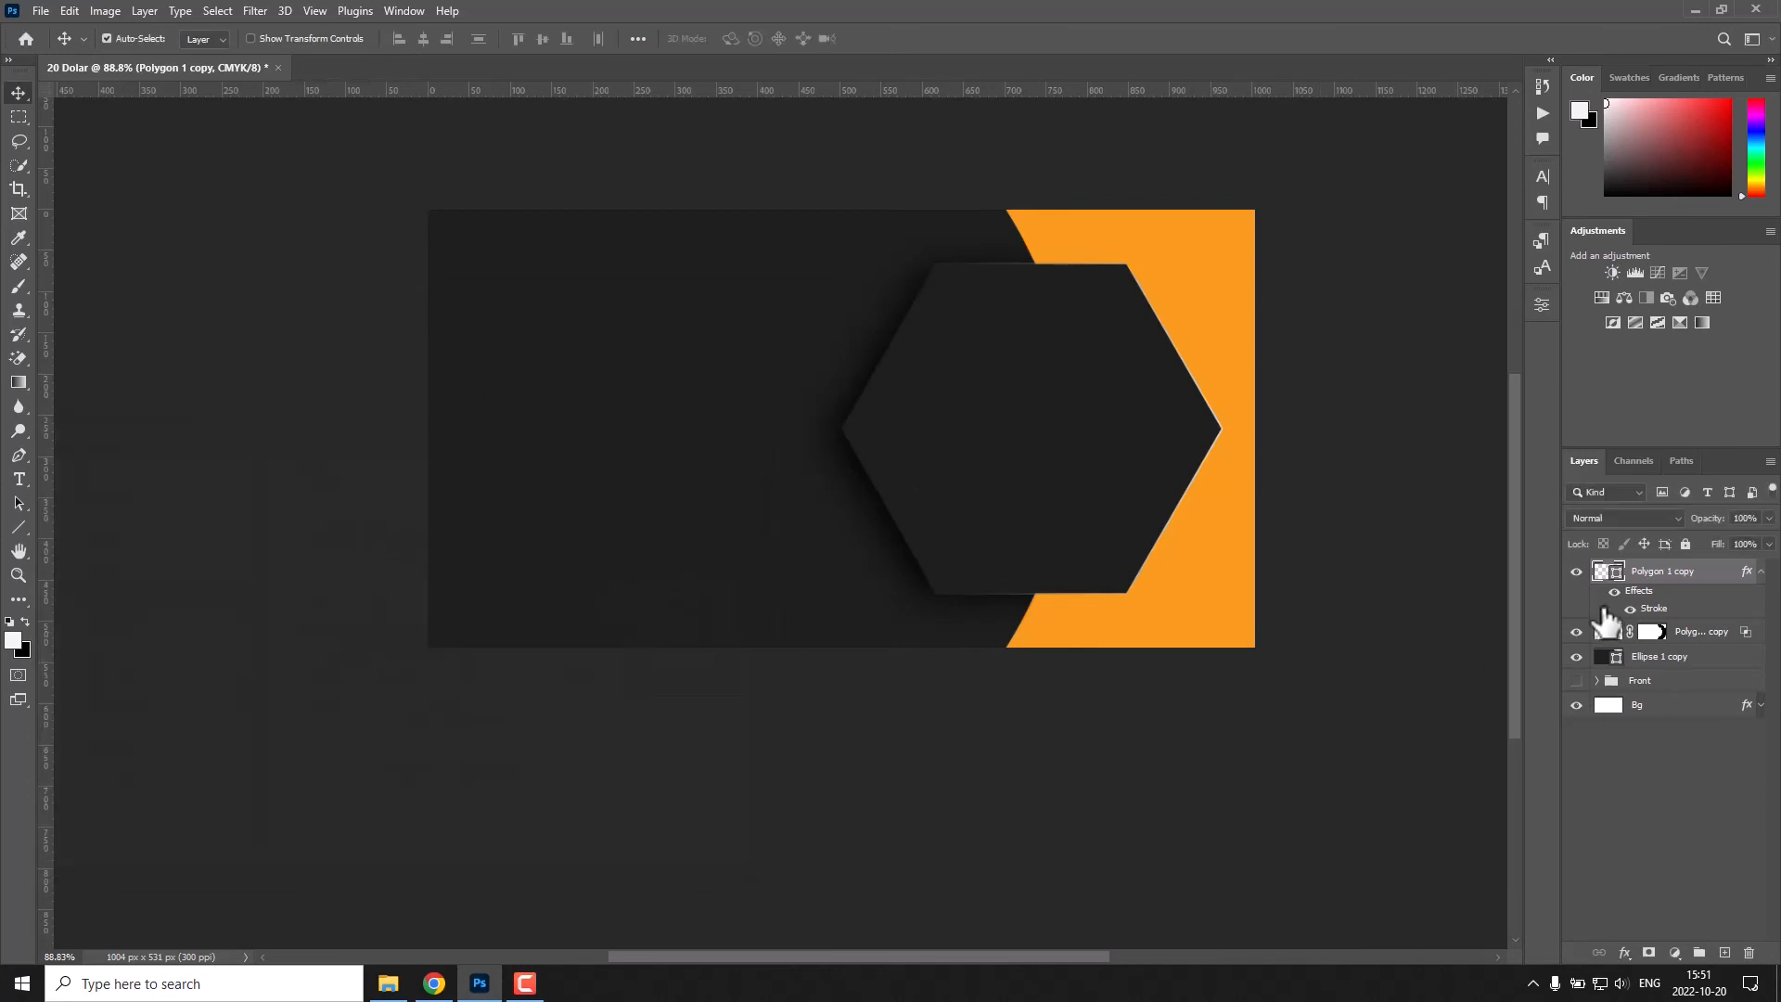
# Add the designer's full name as a text line inside the hexagon.
pyautogui.press('t')
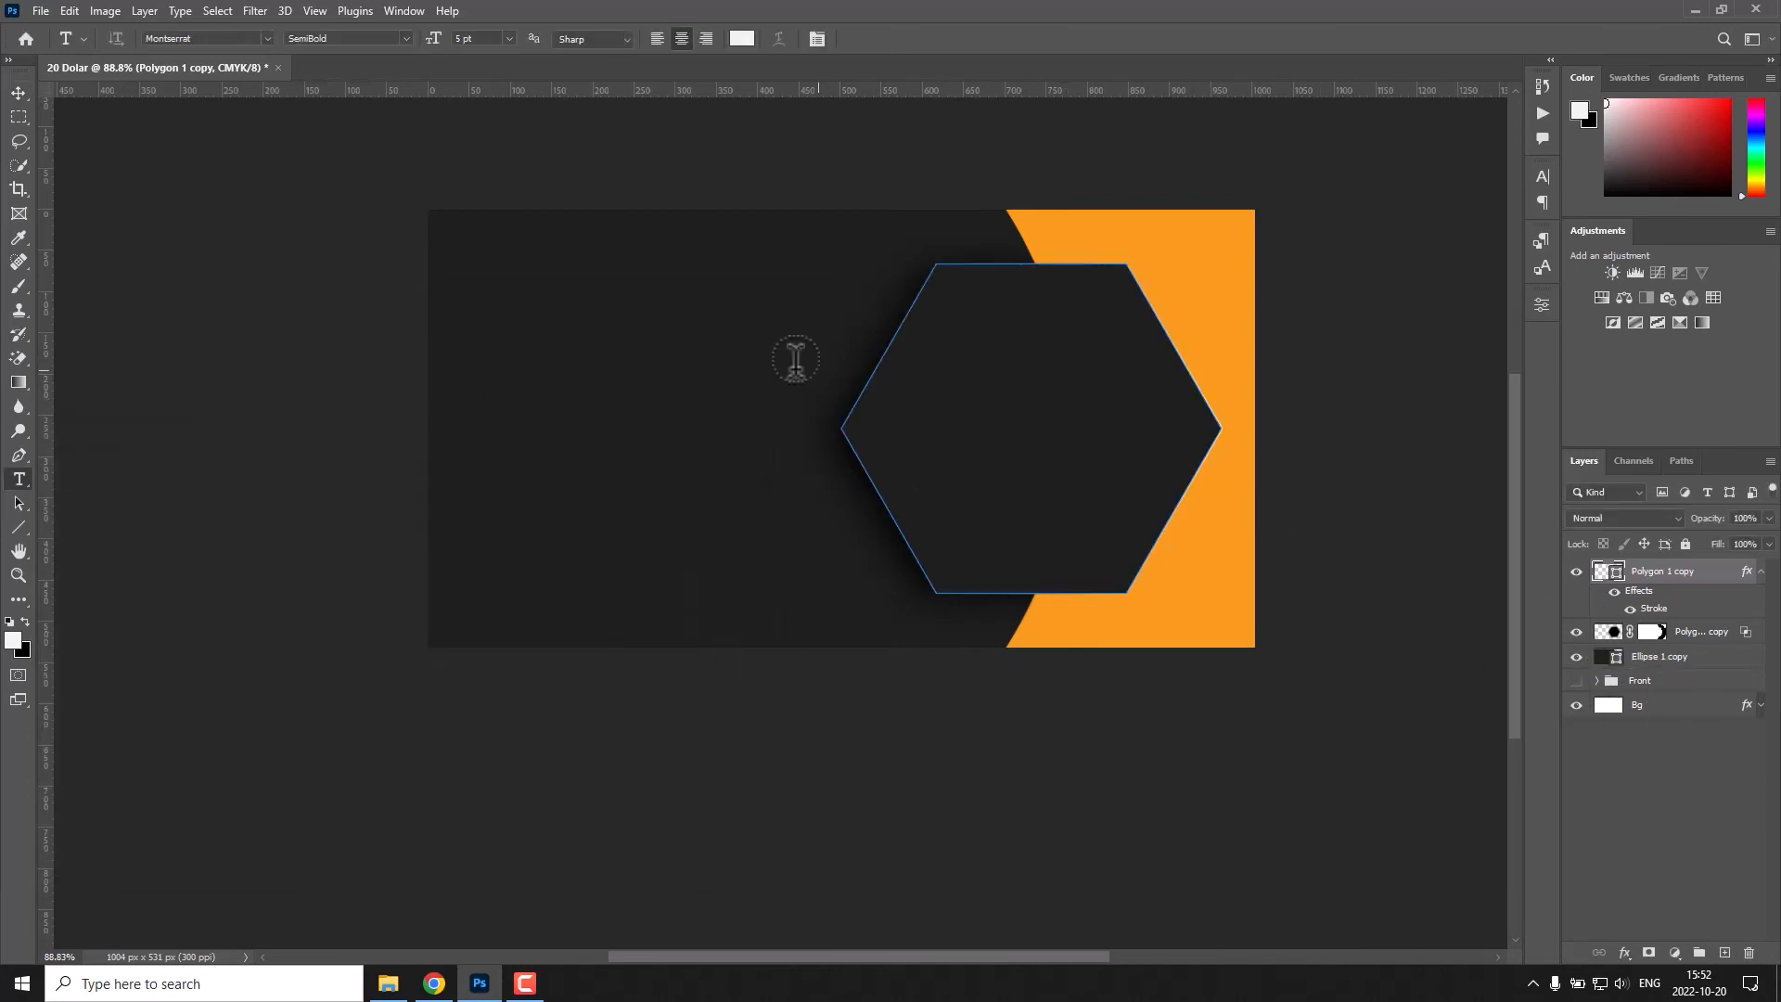
pyautogui.click(931, 419)
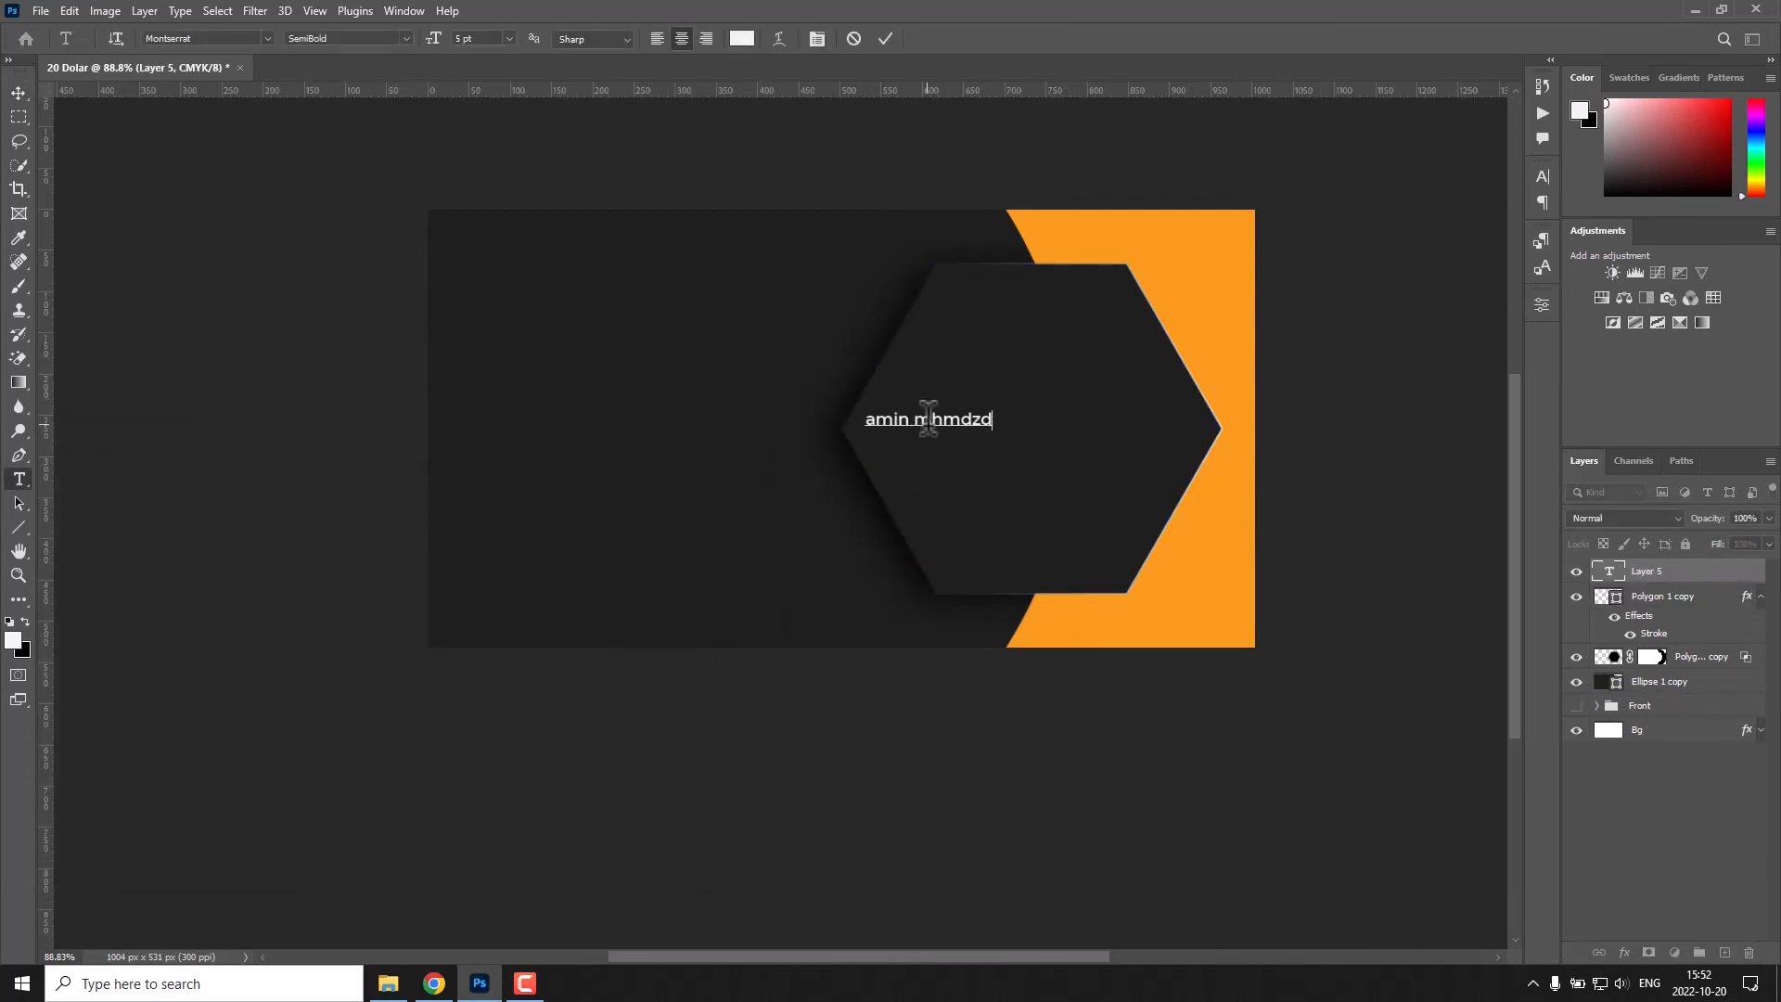
# Set the name to Montserrat at 8 pt, with the first name in Black and the surname in a light weight.
pyautogui.hotkey('ctrl', 'a')
pyautogui.click(267, 38)
pyautogui.click(407, 38)
pyautogui.click(427, 295)
pyautogui.moveTo(865, 419); pyautogui.dragTo(991, 425)
pyautogui.click(406, 39)
pyautogui.click(380, 118)
pyautogui.click(885, 39)
# Centre the name text horizontally on the hexagon, undoing the vertical alignment.
pyautogui.press('v')
pyautogui.hotkey('ctrl', 'z')
pyautogui.doubleClick(992, 397)
pyautogui.click(885, 39)
pyautogui.keyDown('ctrl'); pyautogui.click(1680, 602); pyautogui.keyUp('ctrl')
pyautogui.click(422, 40)
pyautogui.click(542, 40)
pyautogui.hotkey('ctrl', 'z')
pyautogui.click(992, 612)
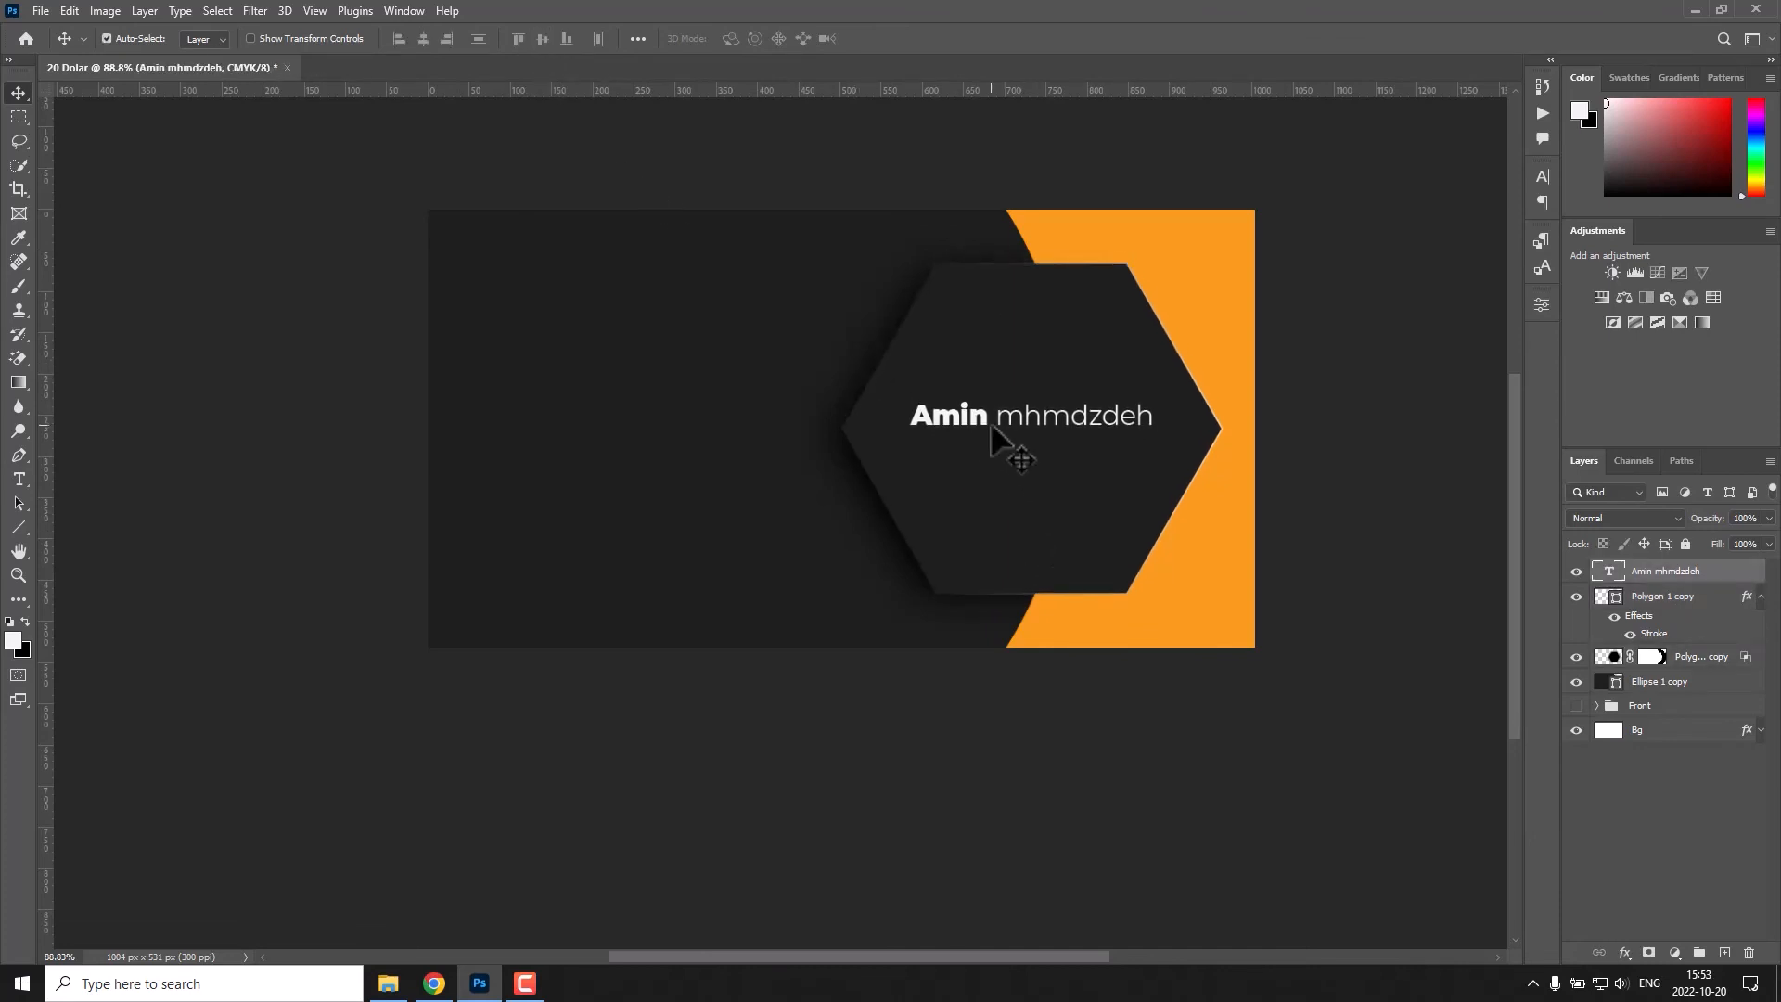
# Remove the space between the first name and surname in the hexagon text.
pyautogui.doubleClick(992, 424)
pyautogui.click(995, 417)
pyautogui.press('BackSpace')
pyautogui.click(885, 39)
pyautogui.keyDown('ctrl'); pyautogui.click(1658, 629); pyautogui.keyUp('ctrl')
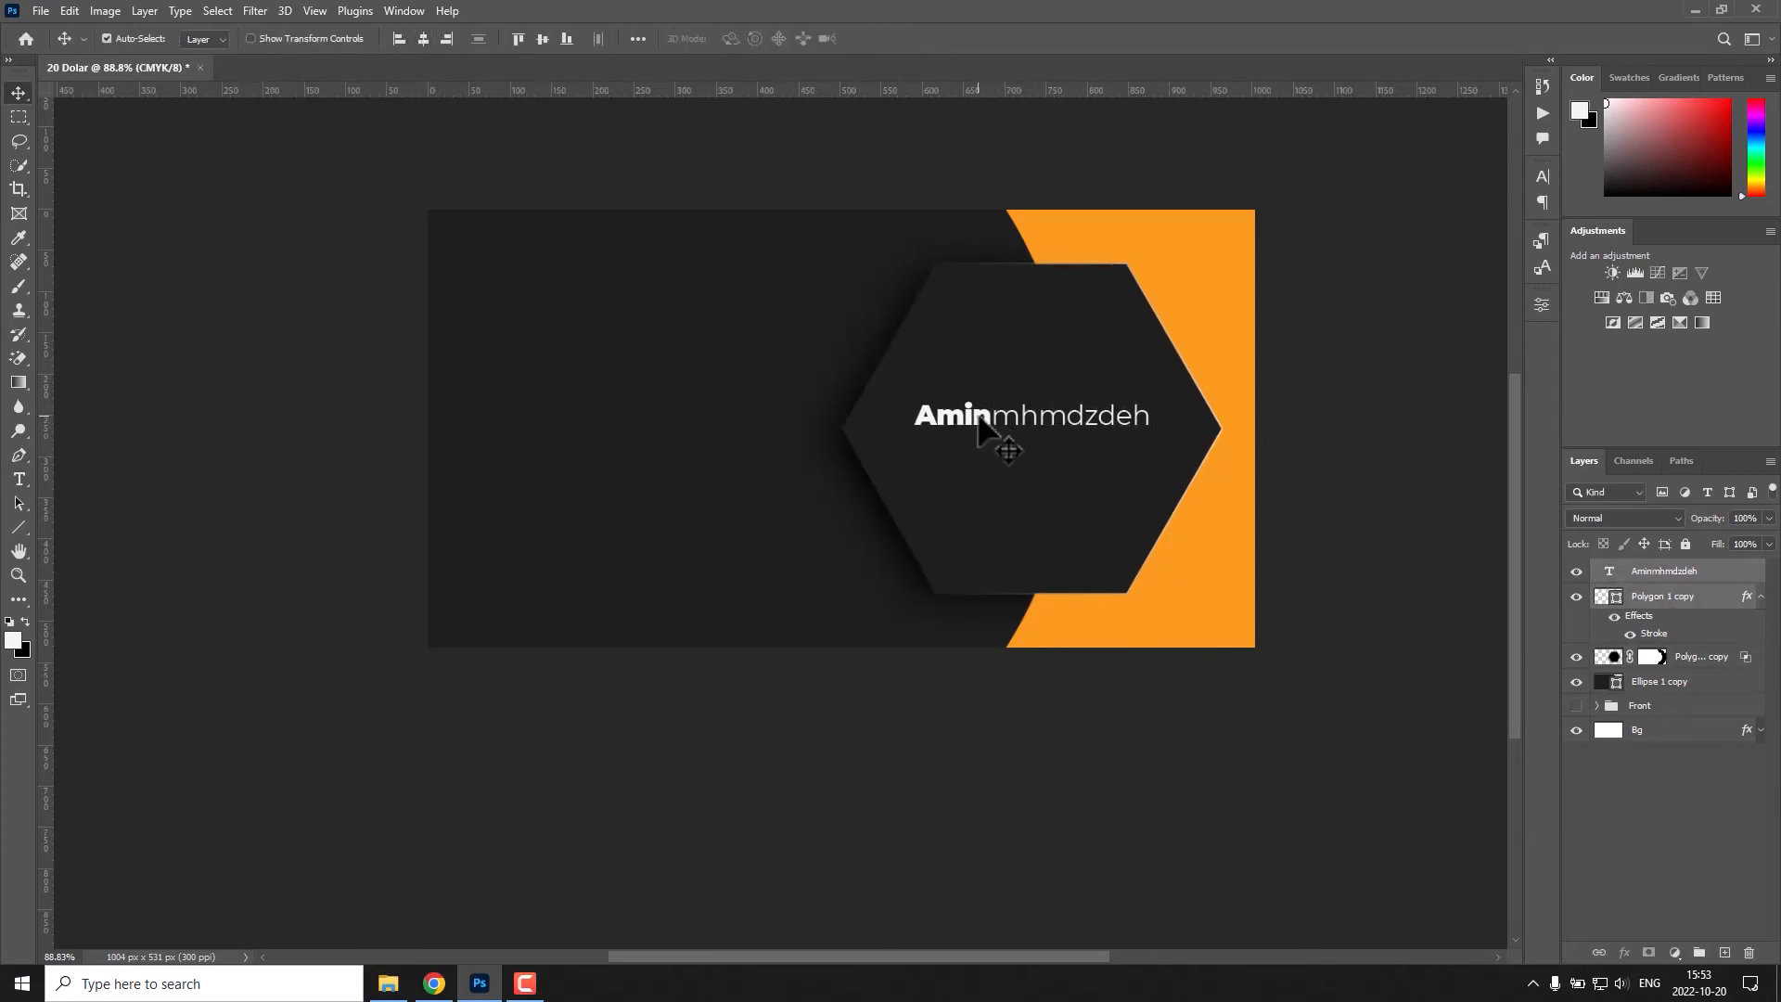
pyautogui.click(1612, 780)
# Duplicate the name text directly beneath itself and change the copy to "Your Slogan".
pyautogui.moveTo(980, 422); pyautogui.dragTo(980, 449)
pyautogui.doubleClick(979, 449)
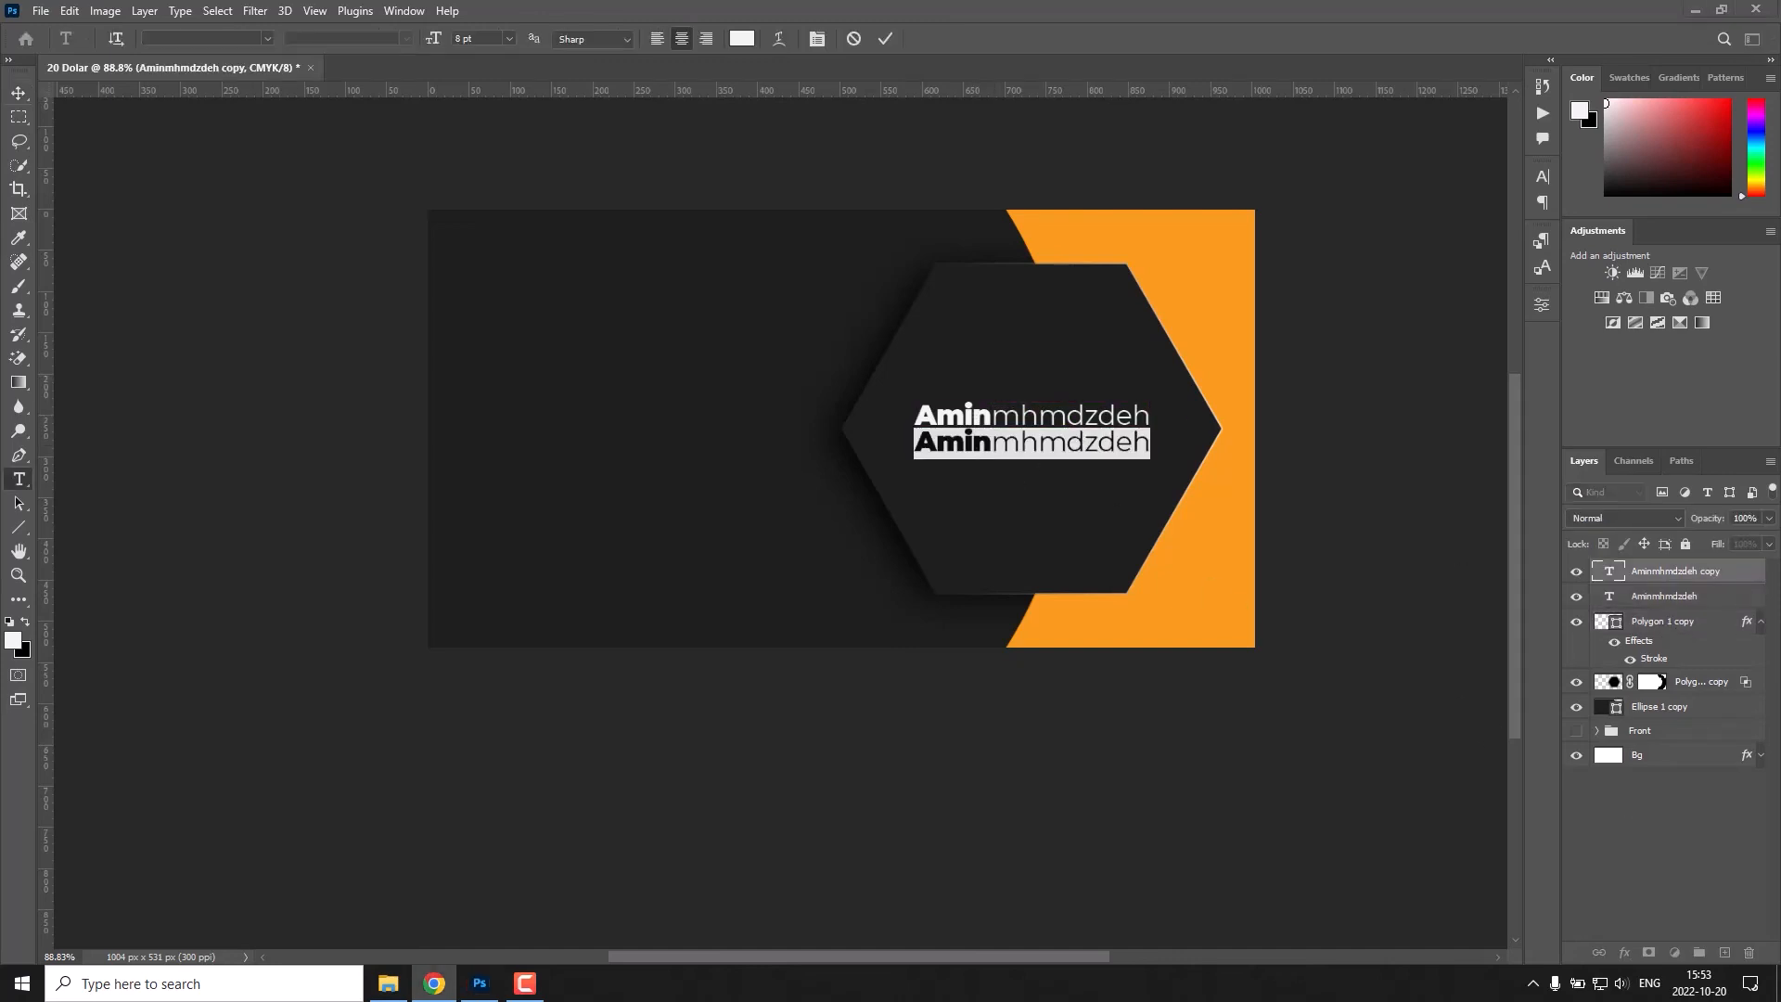
pyautogui.write('Your Slogan')
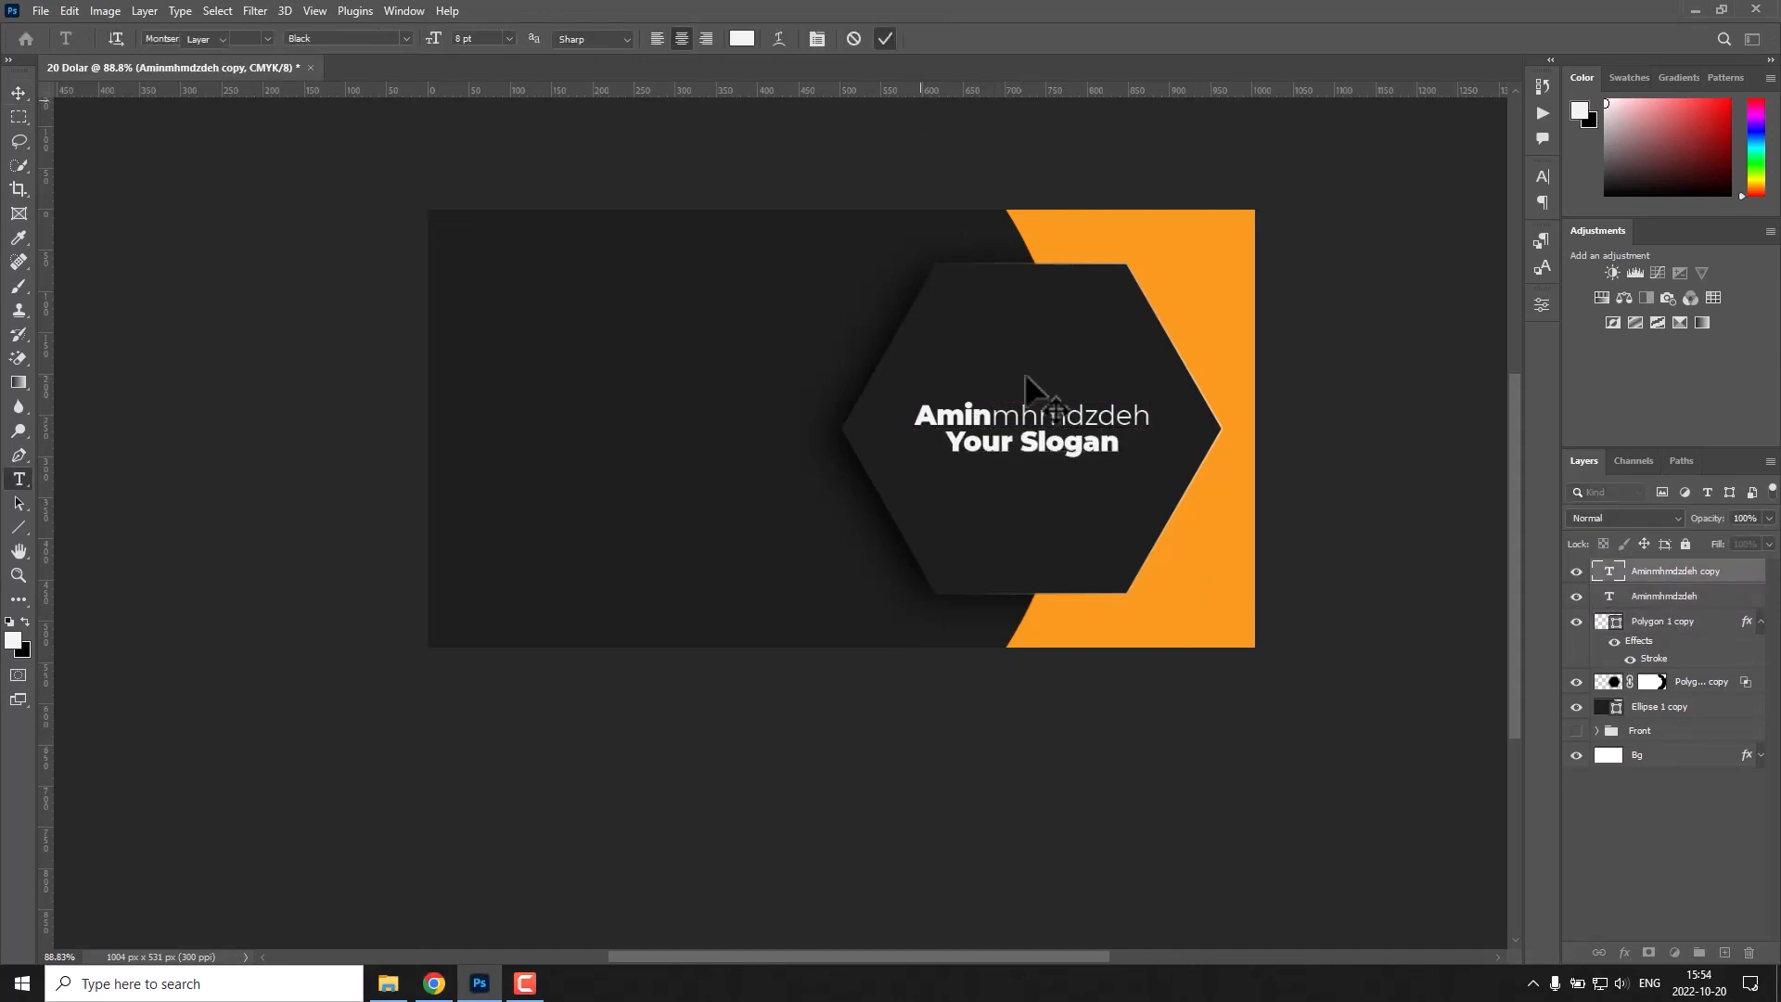
# Set "Your Slogan" to the Thin weight and scale it down to about 66%.
pyautogui.doubleClick(1031, 443)
pyautogui.click(406, 39)
pyautogui.click(408, 56)
pyautogui.click(885, 39)
pyautogui.hotkey('ctrl', 't')
pyautogui.moveTo(1110, 459); pyautogui.dragTo(1084, 454)
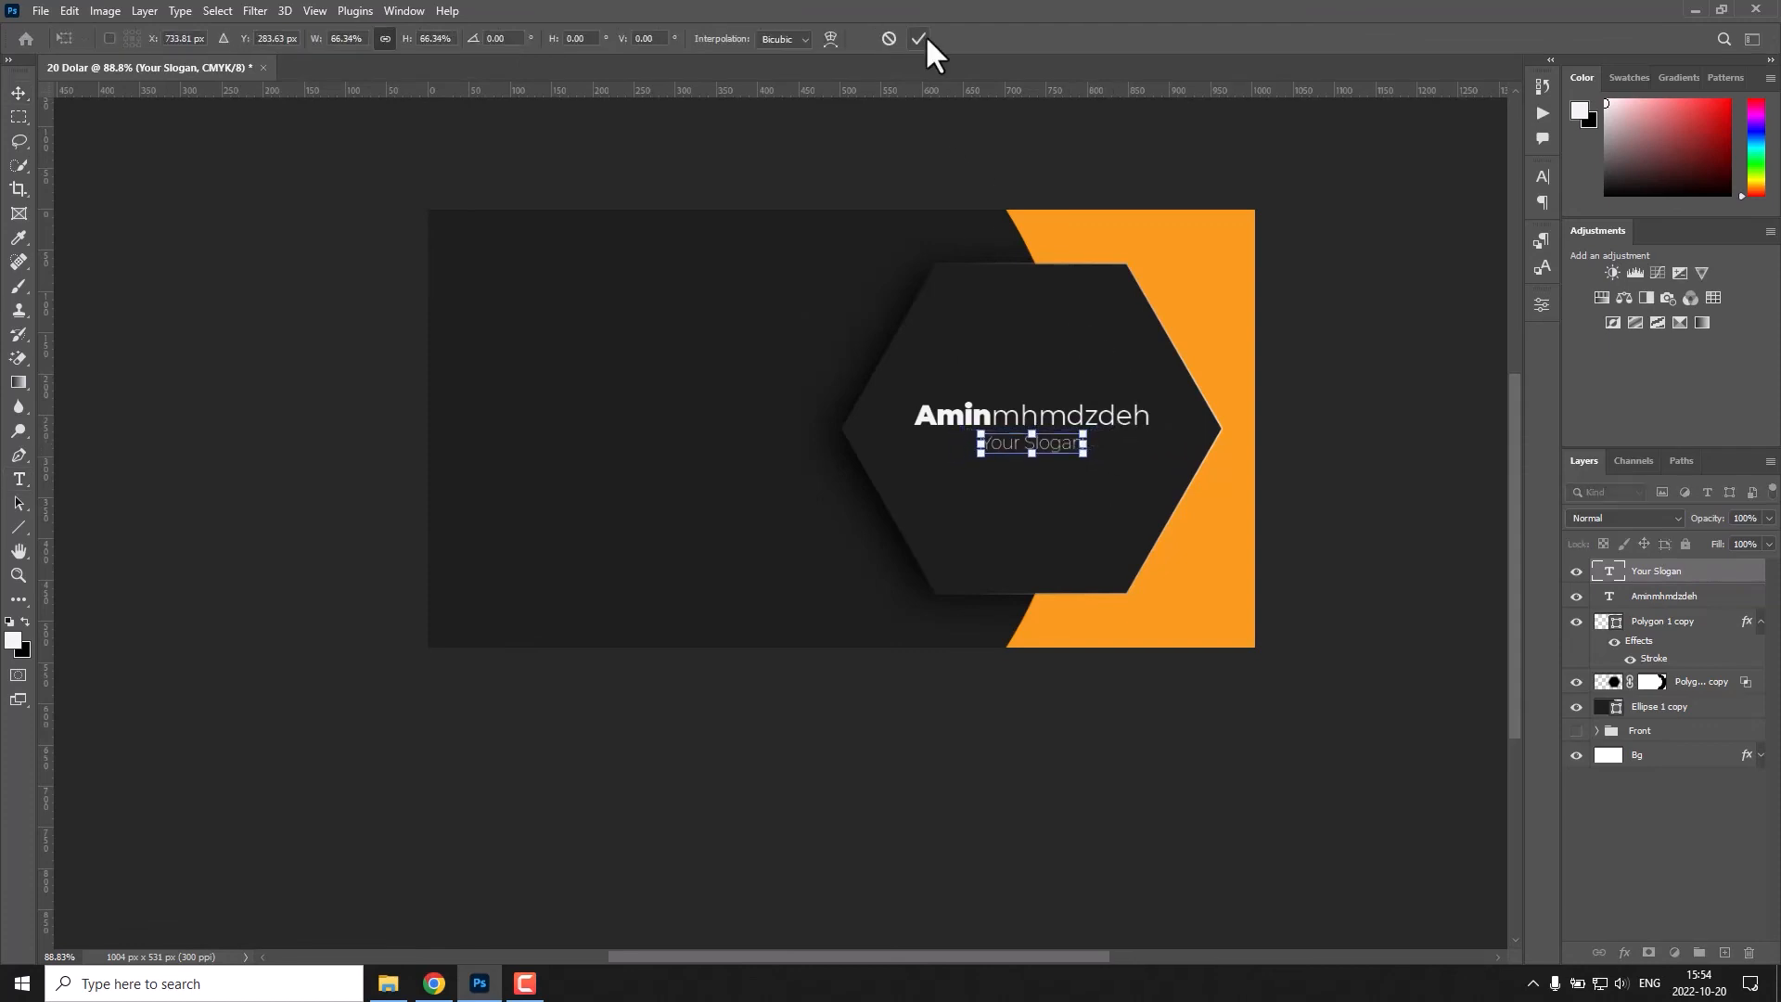
pyautogui.click(924, 39)
# Widen the letter spacing of "Your Slogan" and keep it centred beneath the name.
pyautogui.doubleClick(1032, 443)
pyautogui.click(1542, 305)
pyautogui.click(885, 39)
pyautogui.press('v')
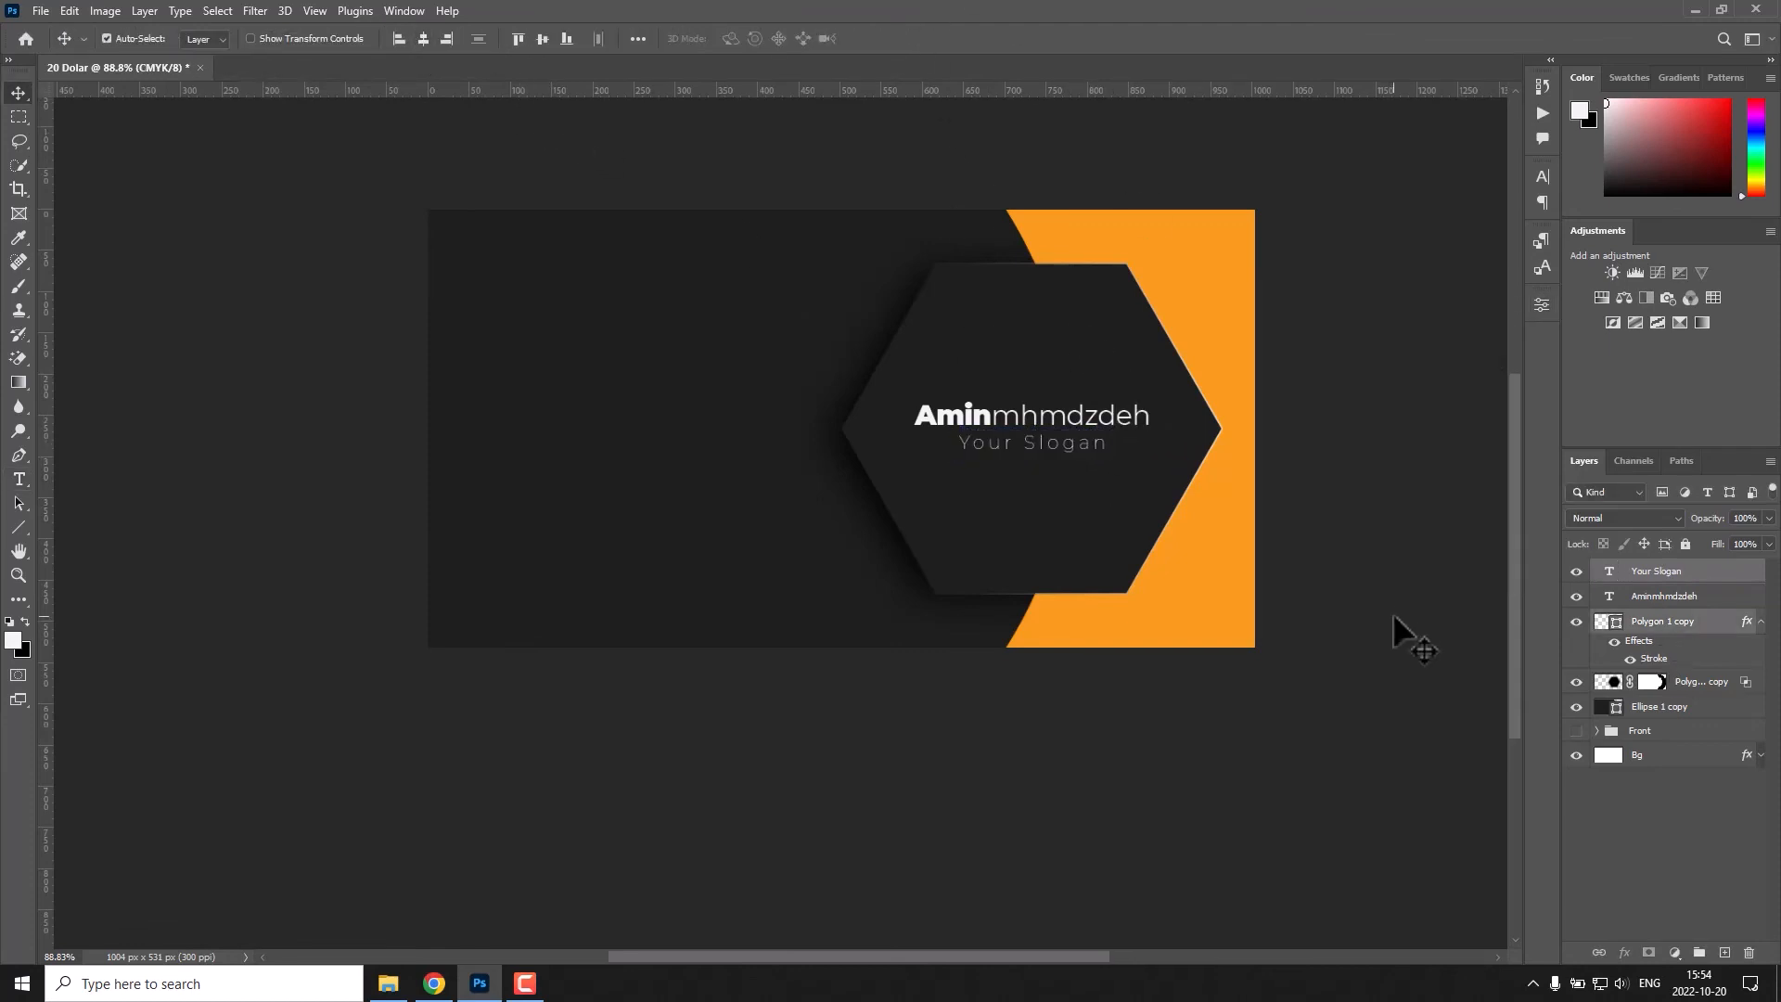
pyautogui.click(1392, 598)
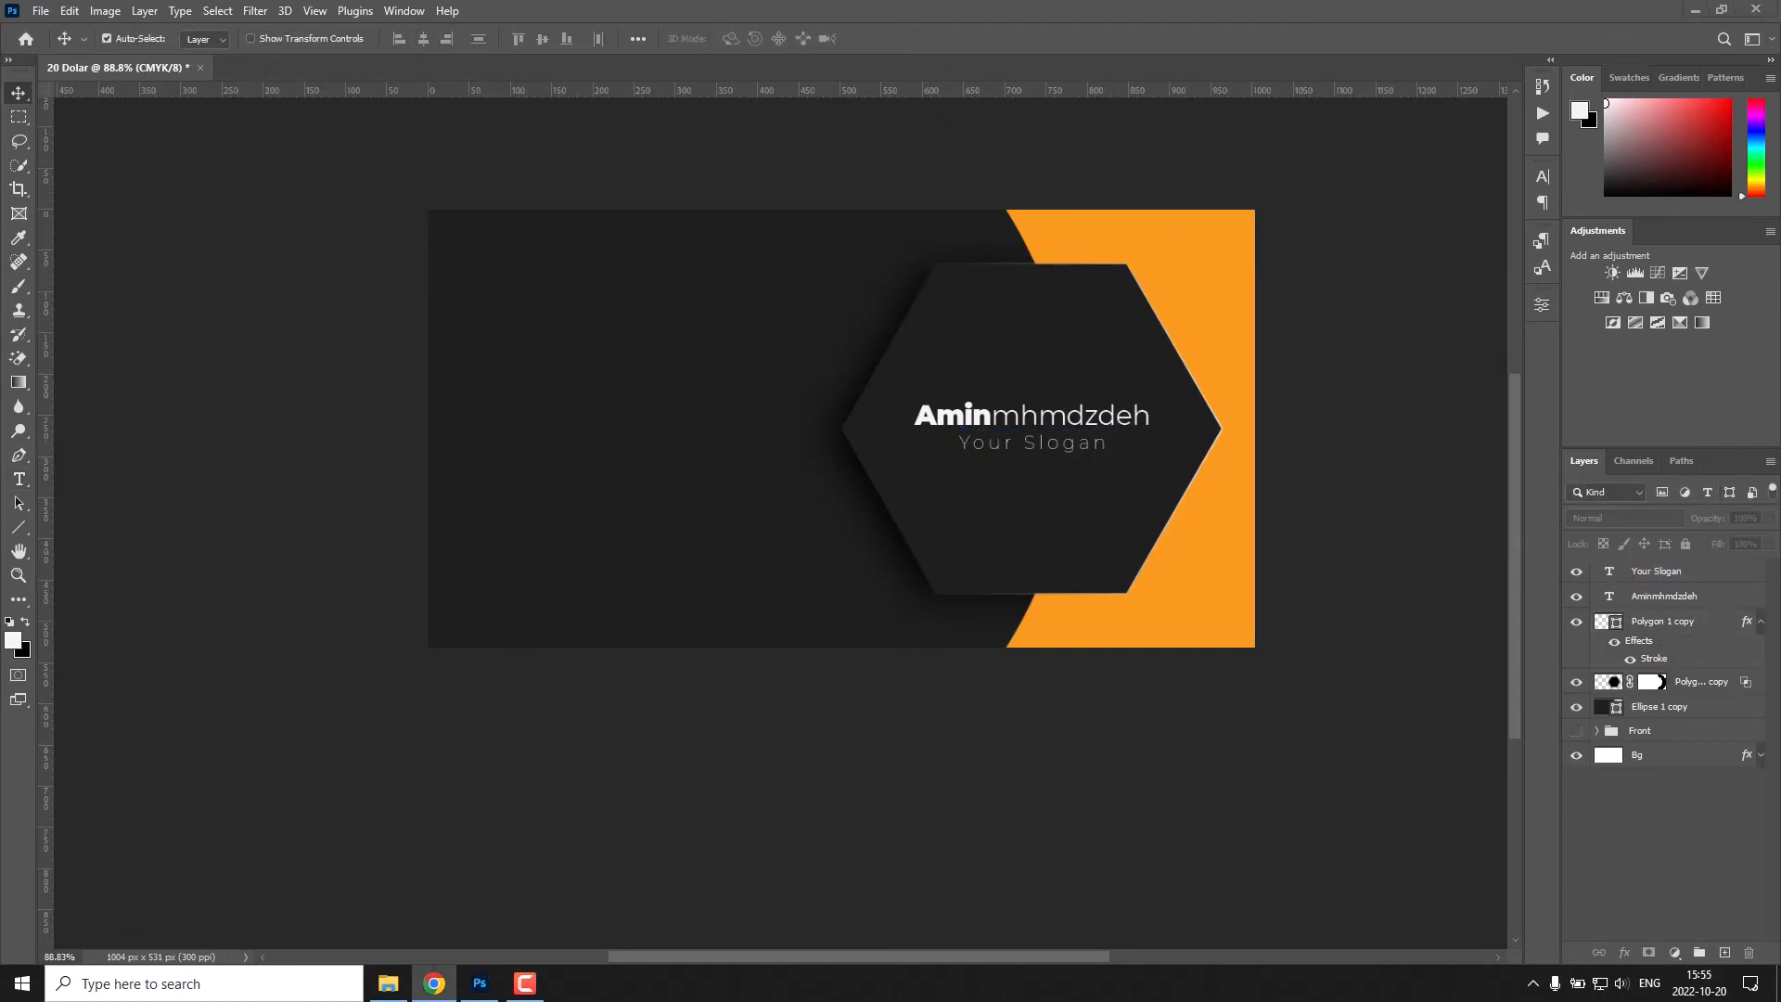
# Duplicate the slogan text, rotate the copy vertically and place it near the card's left edge.
pyautogui.hotkey('ctrl', 'j')
pyautogui.hotkey('ctrl', 'j')
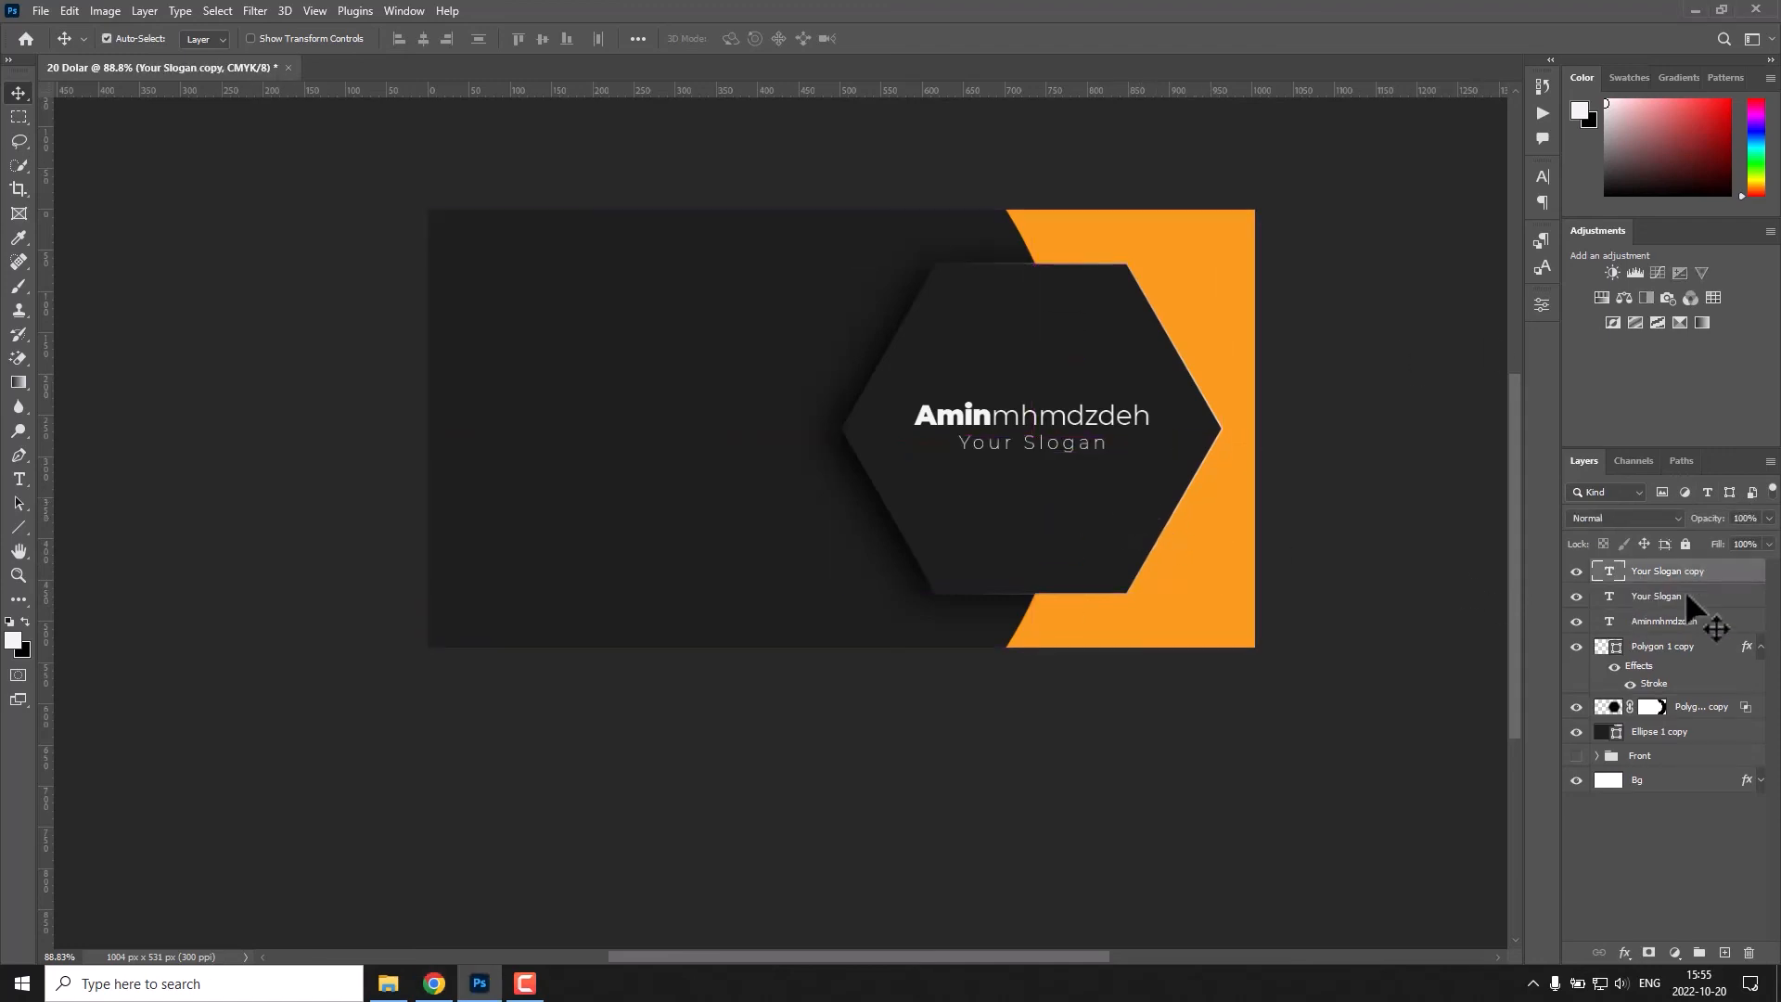
pyautogui.hotkey('ctrl', 't')
pyautogui.moveTo(1072, 451); pyautogui.dragTo(530, 562)
pyautogui.press('Return')
# Change the vertical text to "Your Company" and move it closer to the card's left edge.
pyautogui.doubleClick(519, 399)
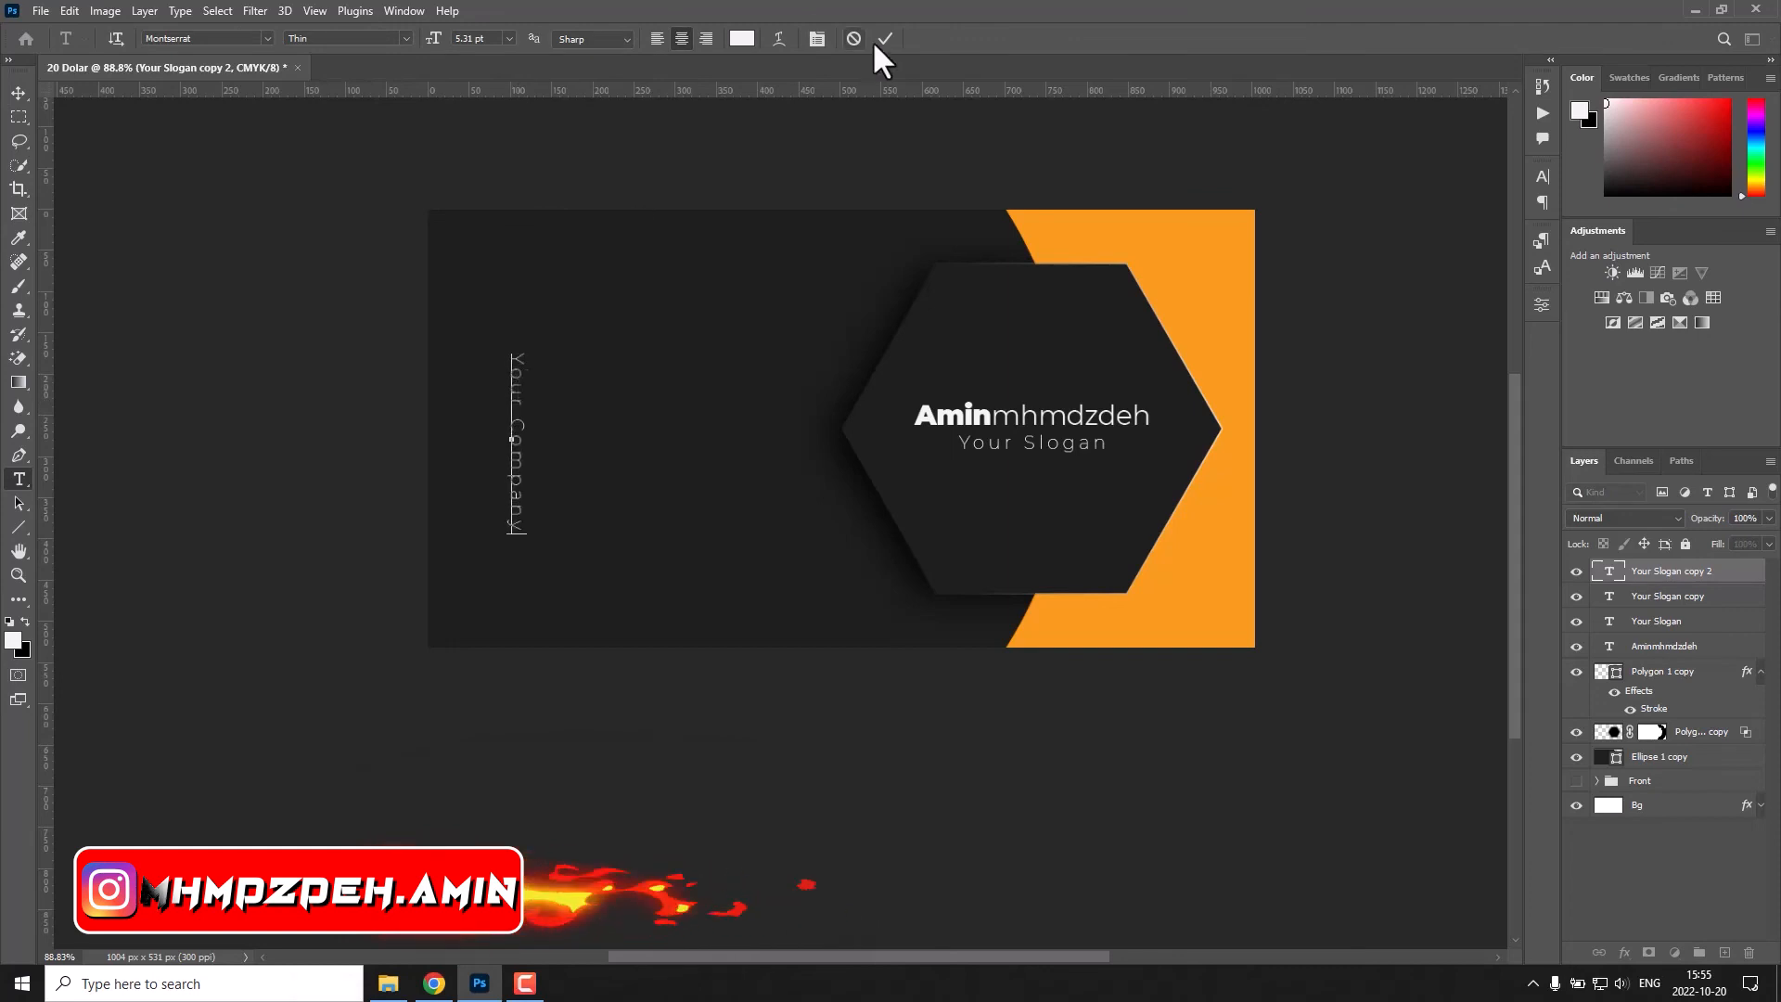
pyautogui.click(884, 38)
pyautogui.press('v')
pyautogui.moveTo(515, 469); pyautogui.dragTo(465, 469)
# Duplicate the "Your Company" text and centre both text layers vertically on the card.
pyautogui.hotkey('ctrl', 'j')
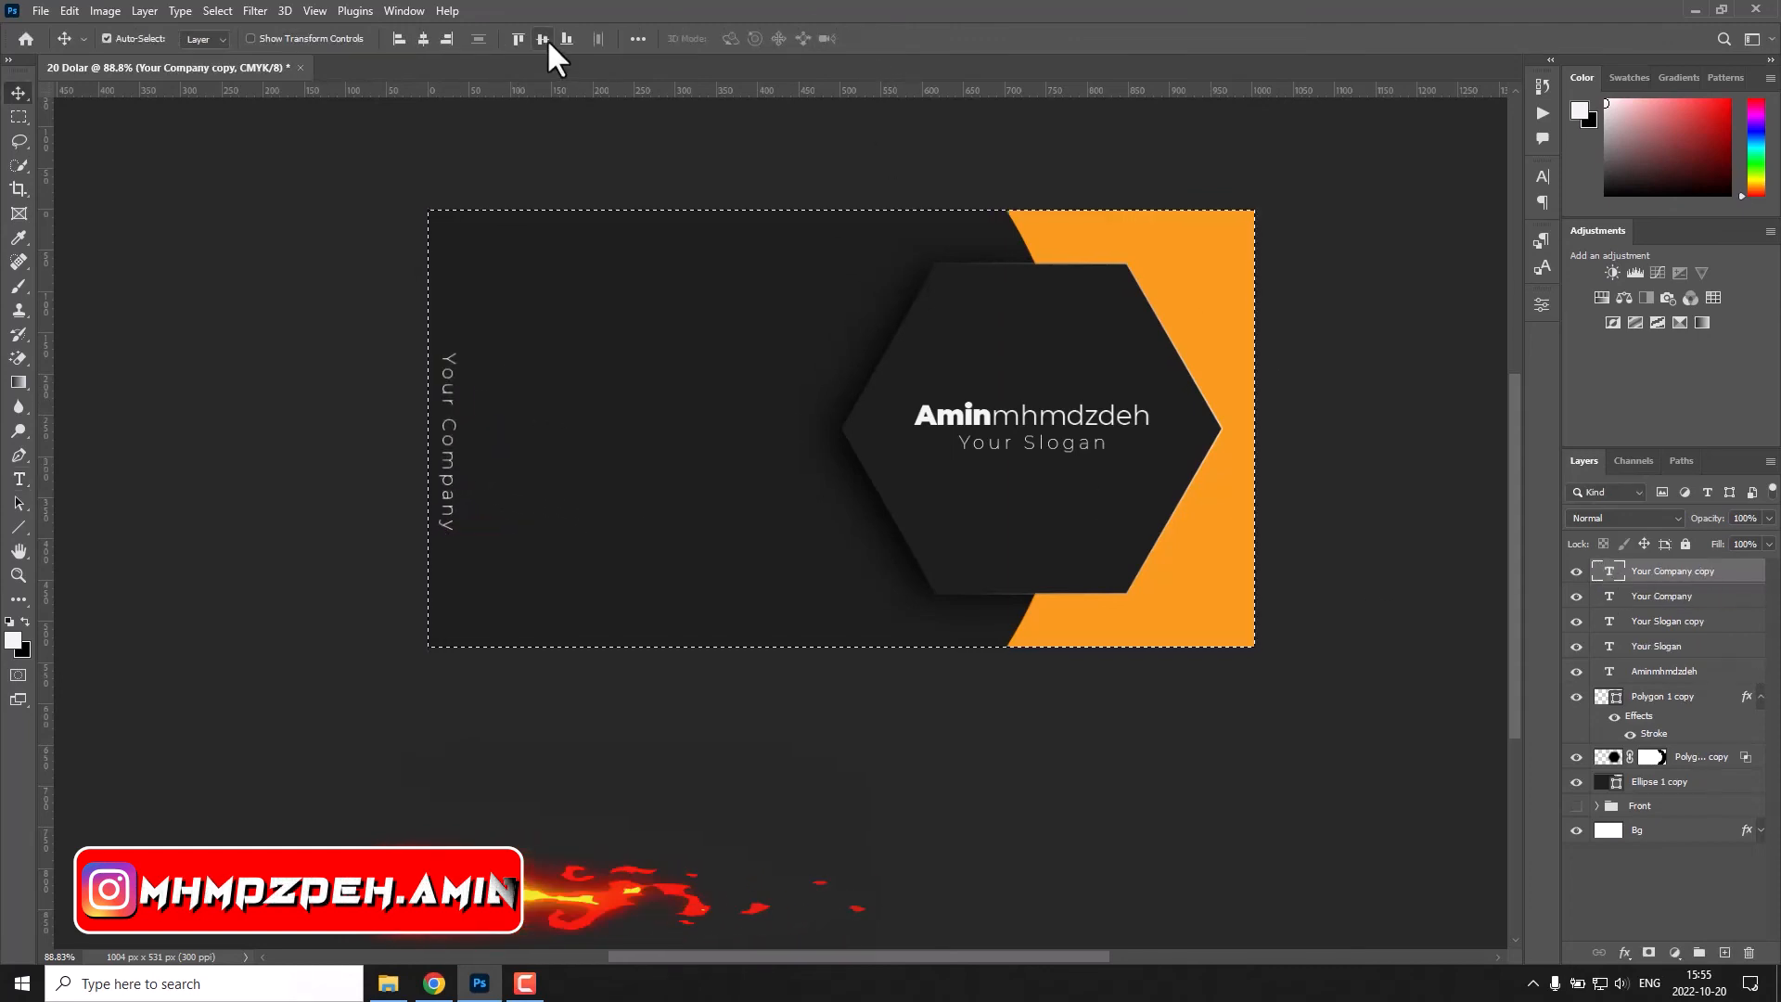
pyautogui.click(543, 38)
pyautogui.hotkey('alt', '[')
pyautogui.hotkey('ctrl', 'd')
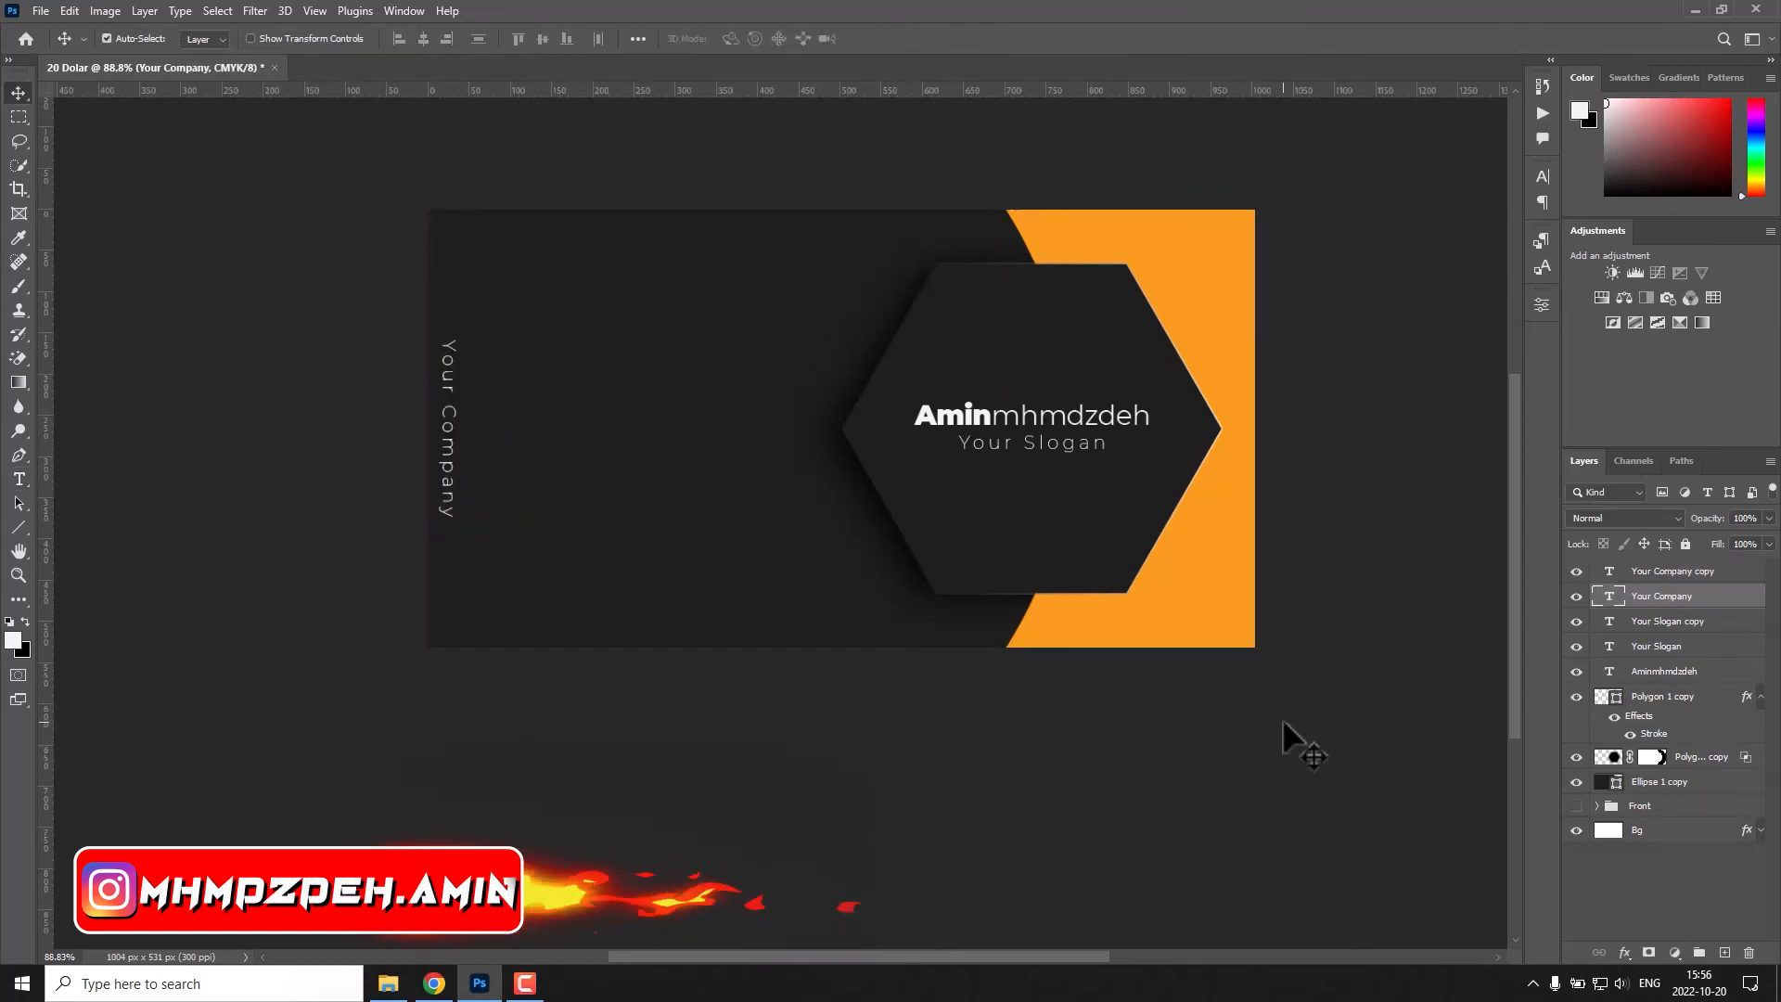
# Copy the logo from the Front group onto this side, centre it vertically and move it towards "Your Company".
pyautogui.click(1660, 782)
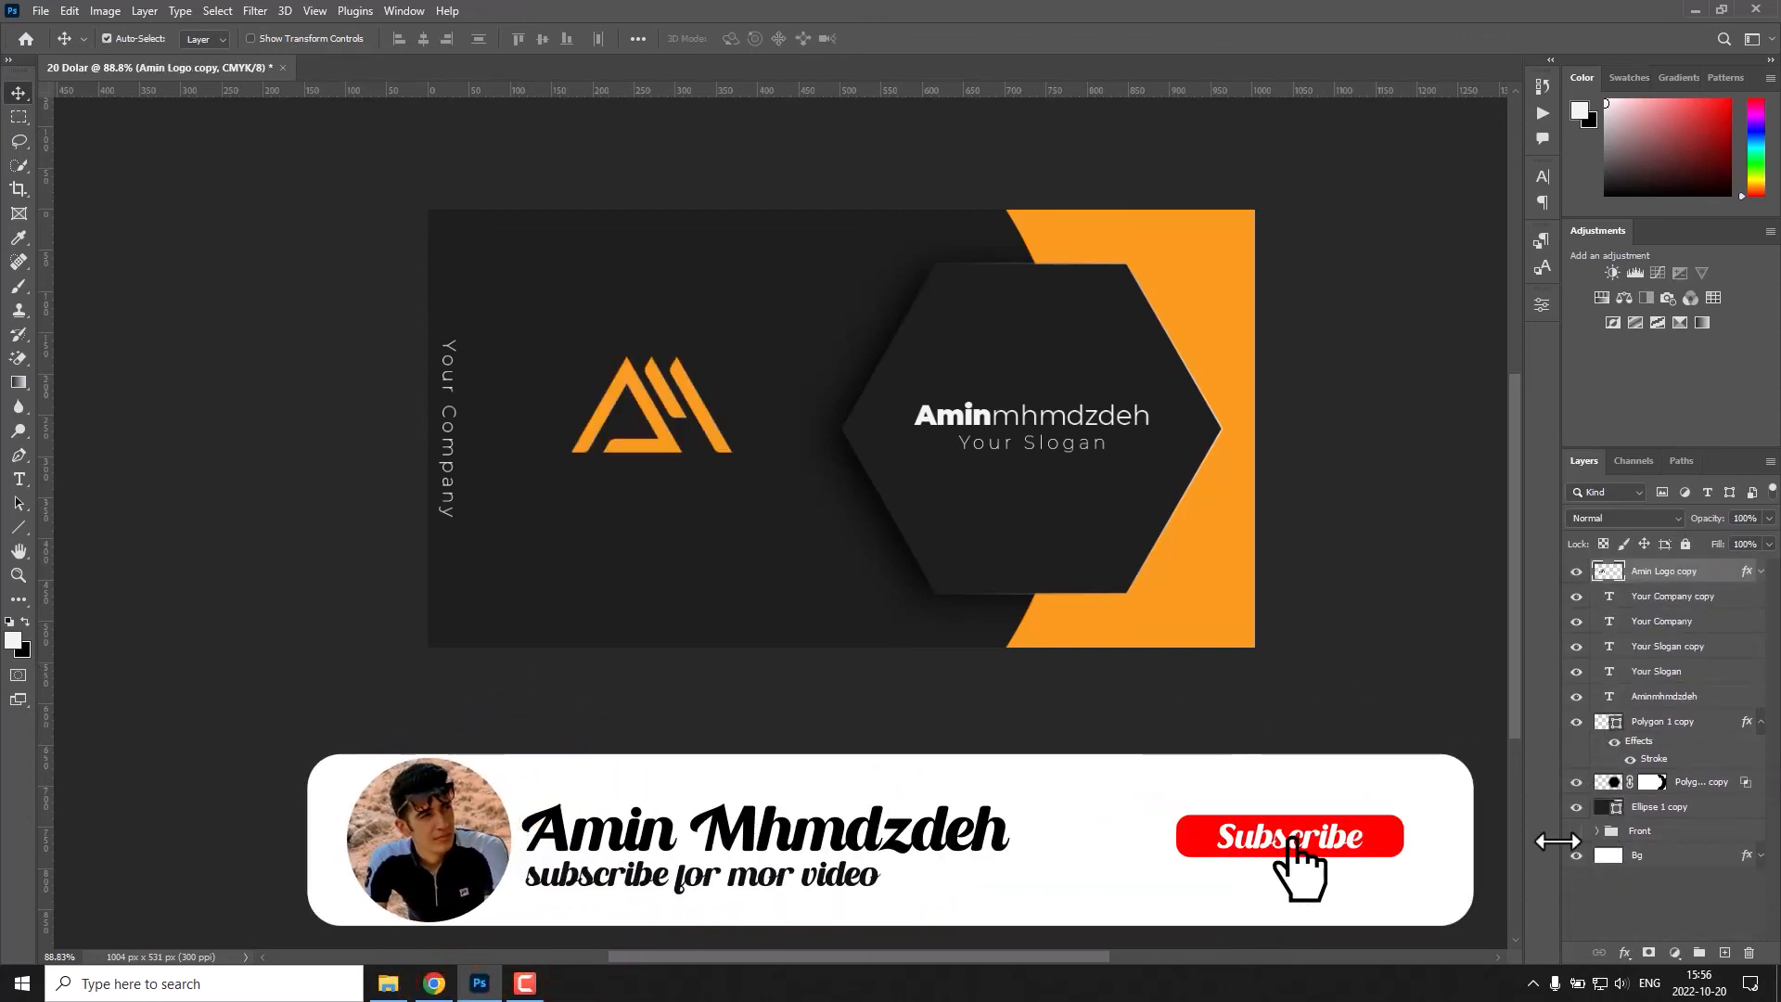
pyautogui.click(546, 41)
pyautogui.hotkey('ctrl', 'd')
pyautogui.moveTo(659, 449); pyautogui.dragTo(533, 447)
# Scale the logo copy down, rotate it vertically and place it just right of the "Your Company" text.
pyautogui.hotkey('ctrl', 't')
pyautogui.moveTo(619, 348); pyautogui.dragTo(455, 428)
pyautogui.press('Return')
pyautogui.moveTo(488, 427); pyautogui.dragTo(494, 427)
# Group all layers of this card side, from the small logo down to the ellipse copy.
pyautogui.click(1681, 599)
pyautogui.click(1685, 809)
pyautogui.keyDown('shift'); pyautogui.click(1653, 574); pyautogui.keyUp('shift')
pyautogui.hotkey('ctrl', 'g')
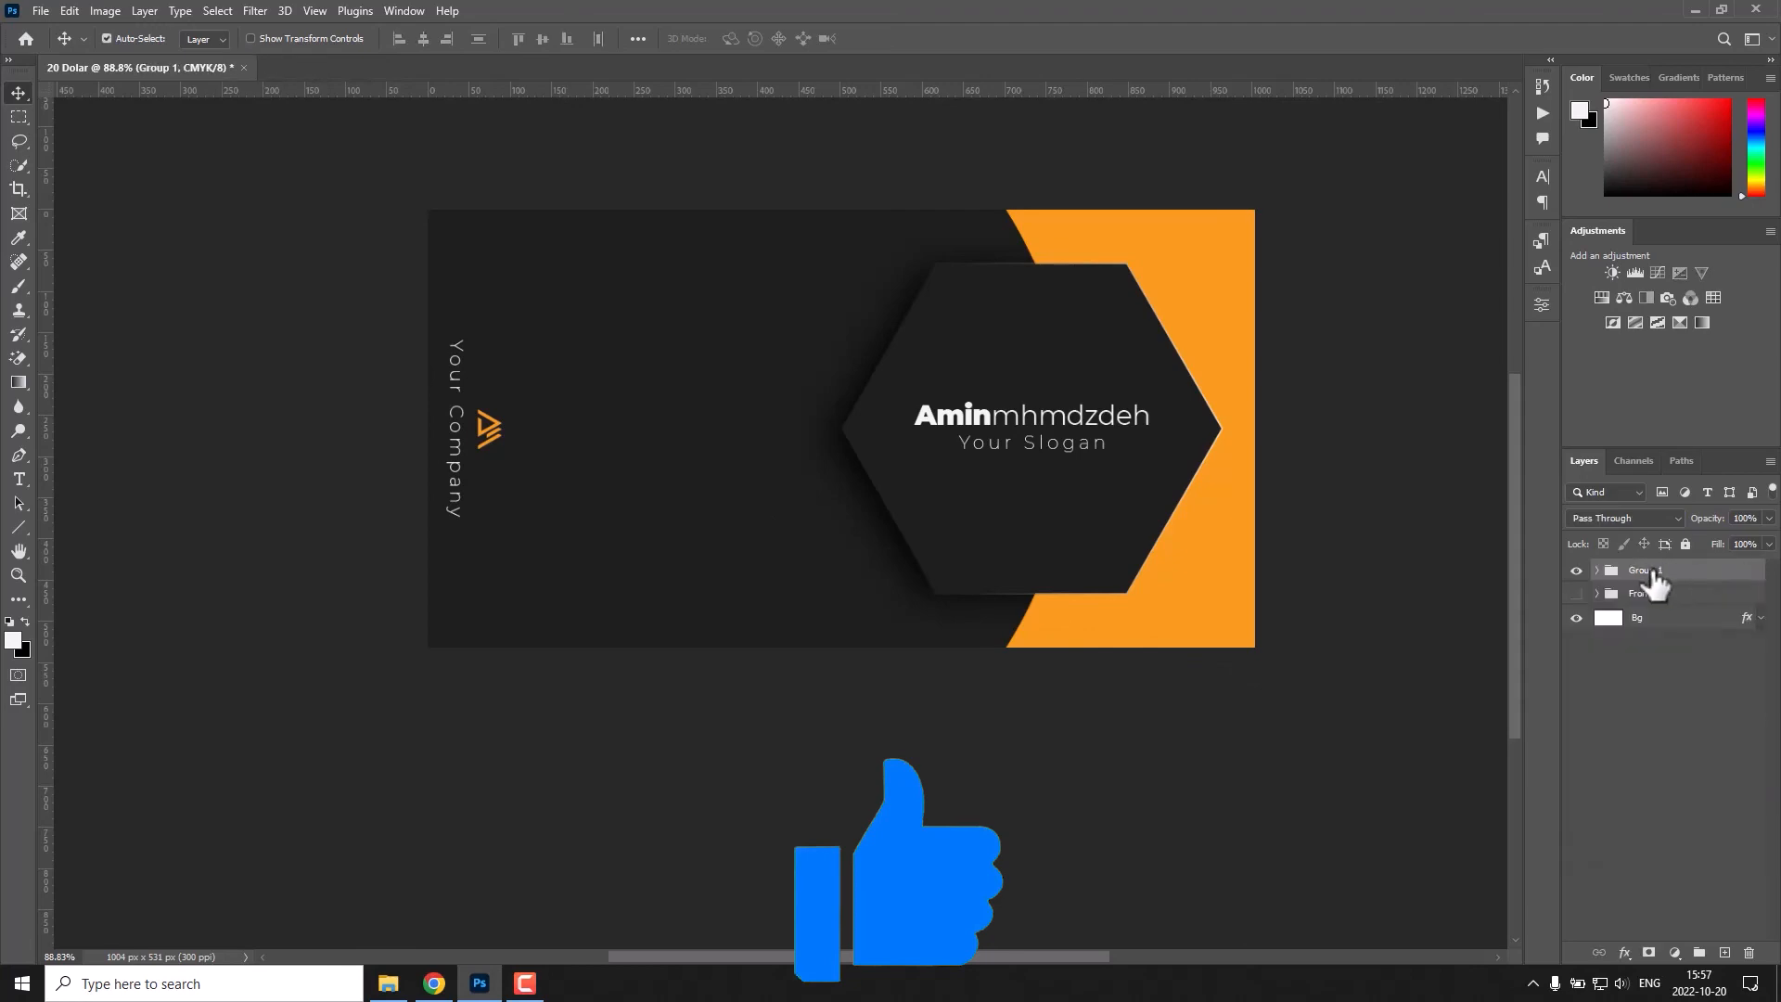